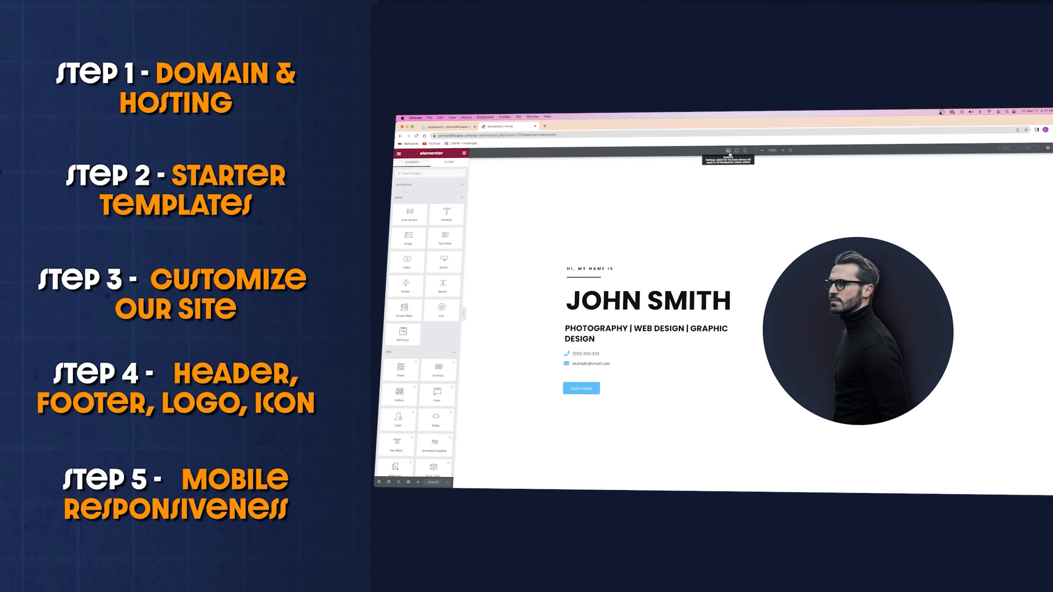
Scroll down through the page to reach the Hostinger hosting offer
scroll(796, 216, down, 3)
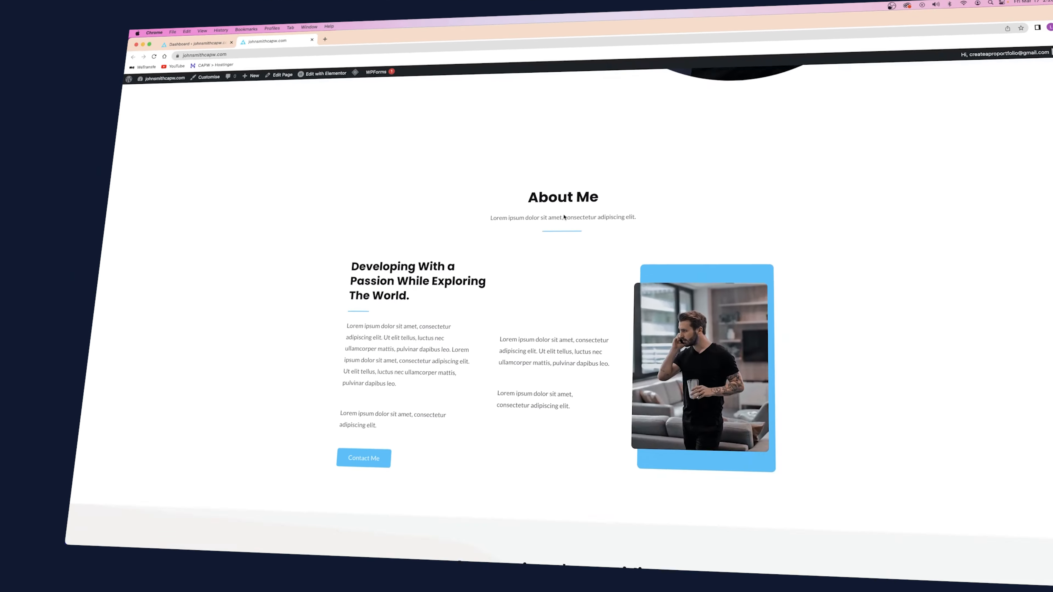
scroll(577, 222, down, 10)
scroll(577, 222, down, 10)
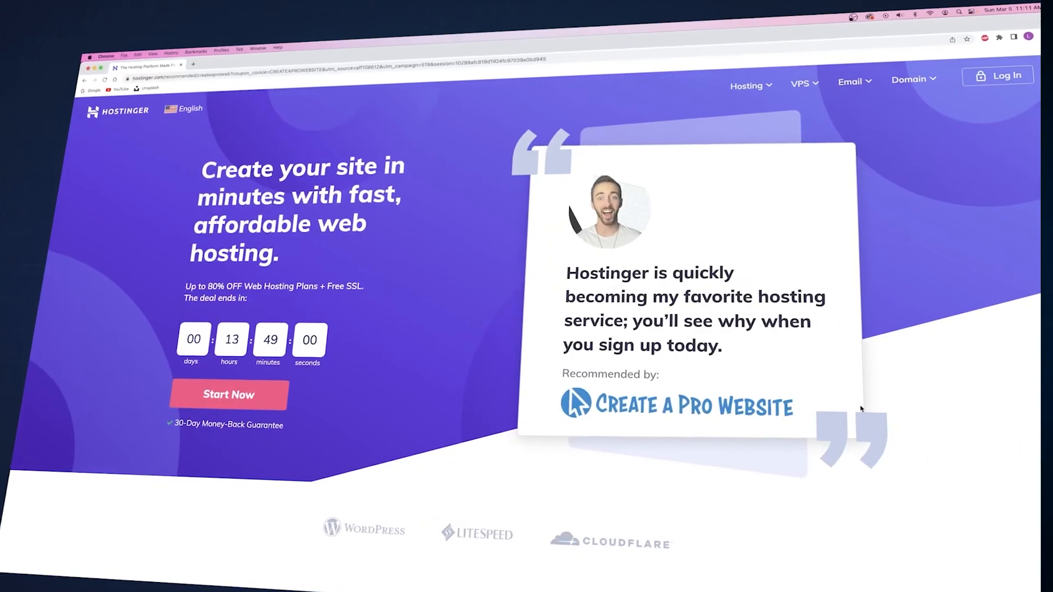
scroll(860, 404, down, 5)
scroll(859, 405, down, 10)
scroll(858, 405, up, 1)
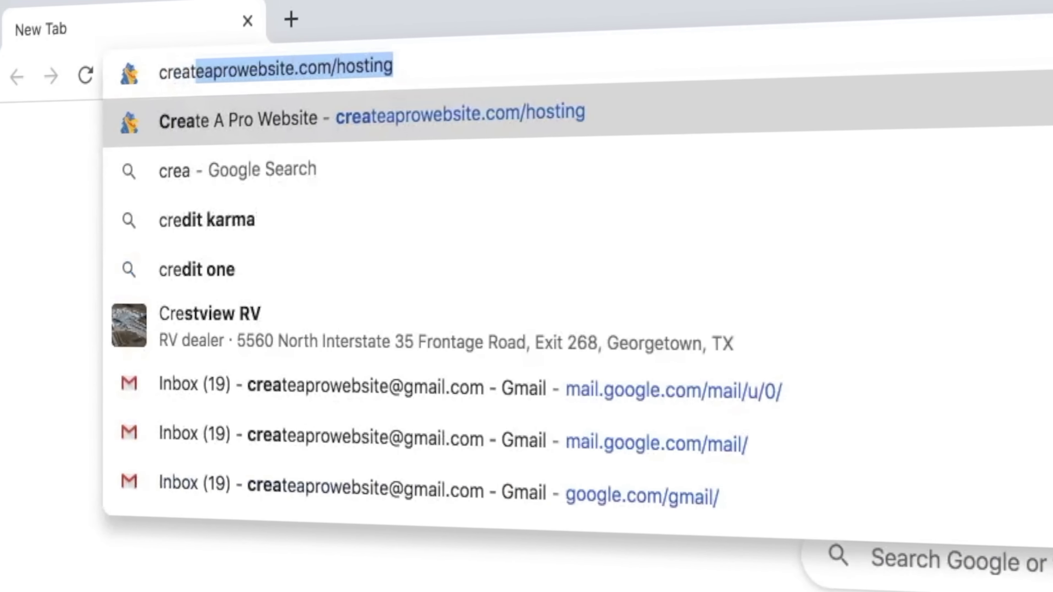
Go to createaprowebsite.com/hosting in a new tab and scroll down the offer page
text(teaprowebsite)
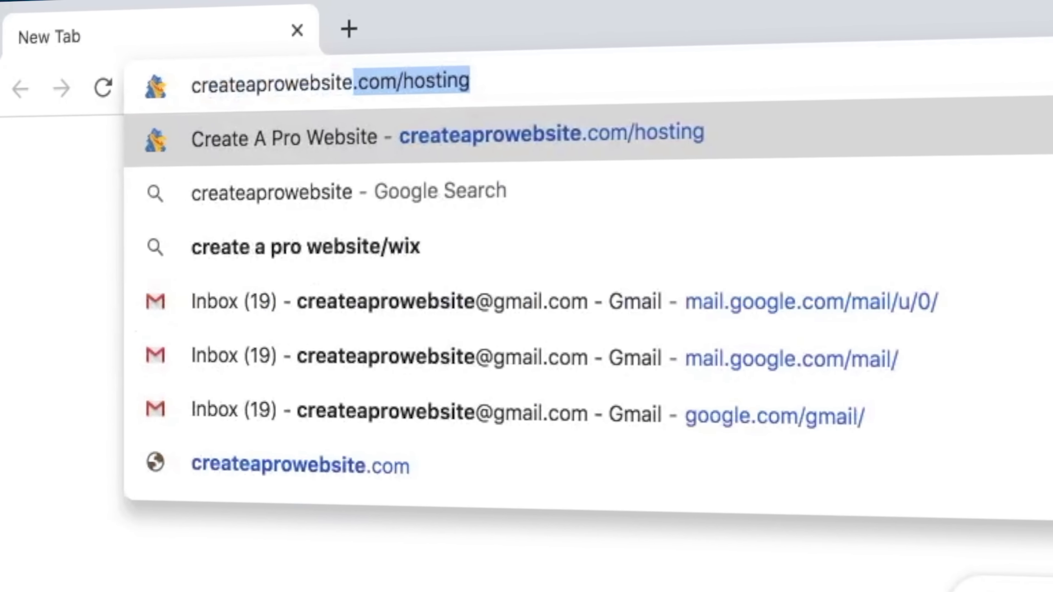
text(.com/hosti)
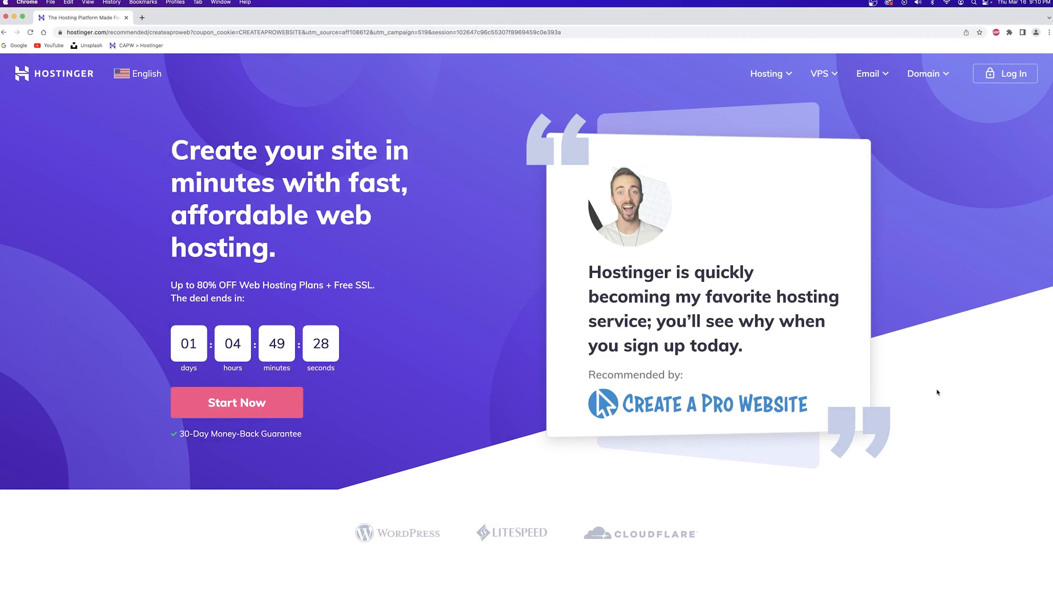
scroll(812, 356, down, 10)
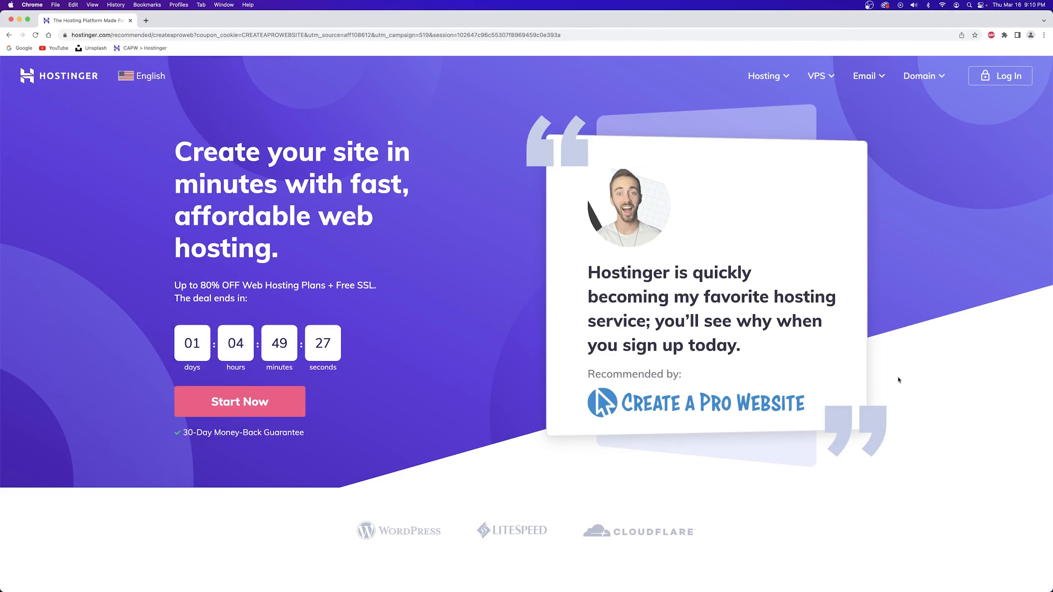
Review the Premium Web Hosting plan name and its feature list
scroll(899, 380, down, 15)
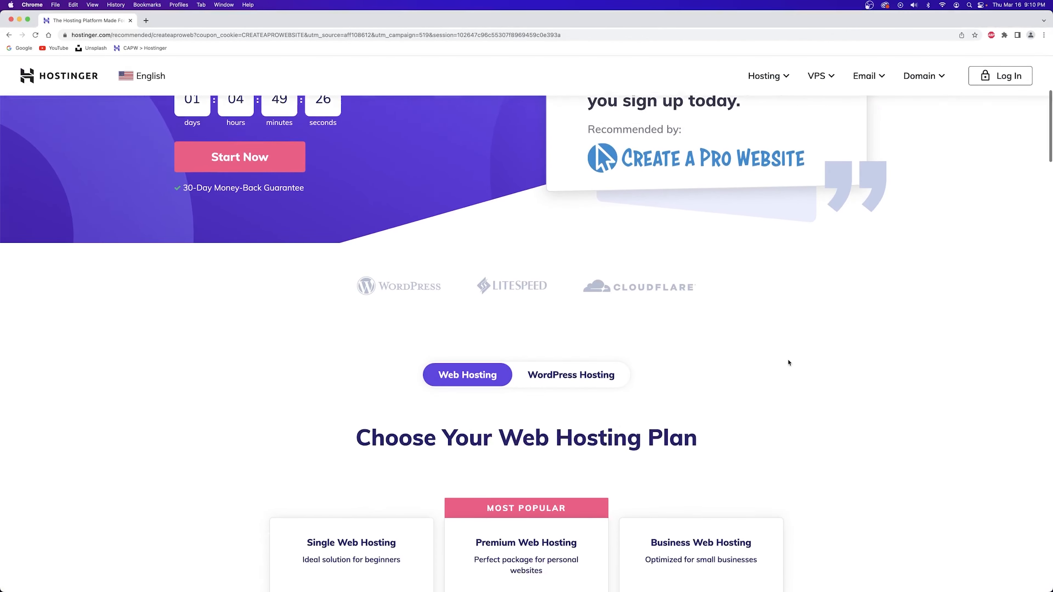
scroll(768, 357, down, 1)
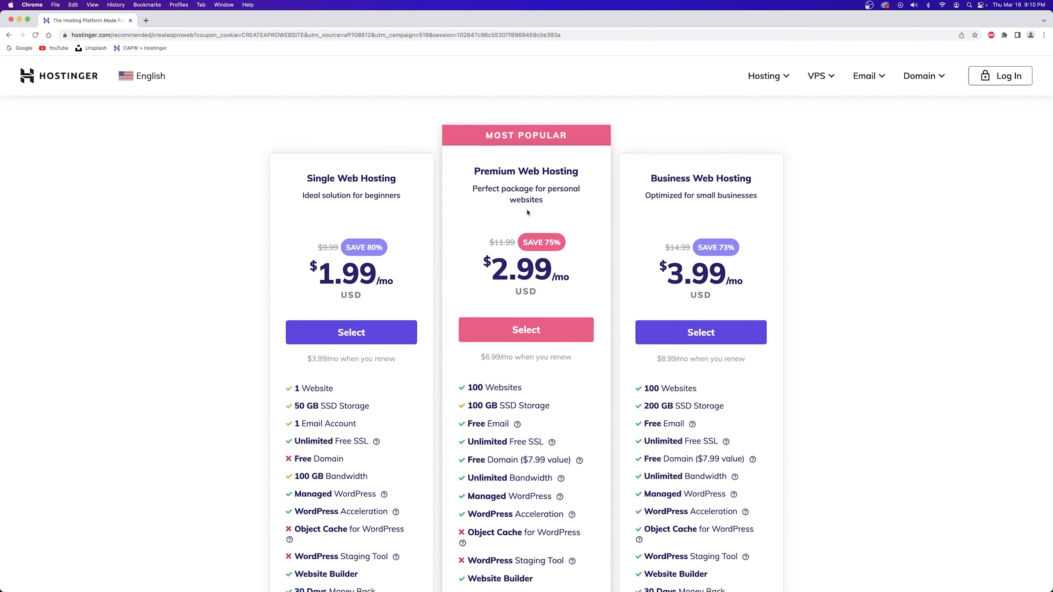
drag(475, 174, 592, 173)
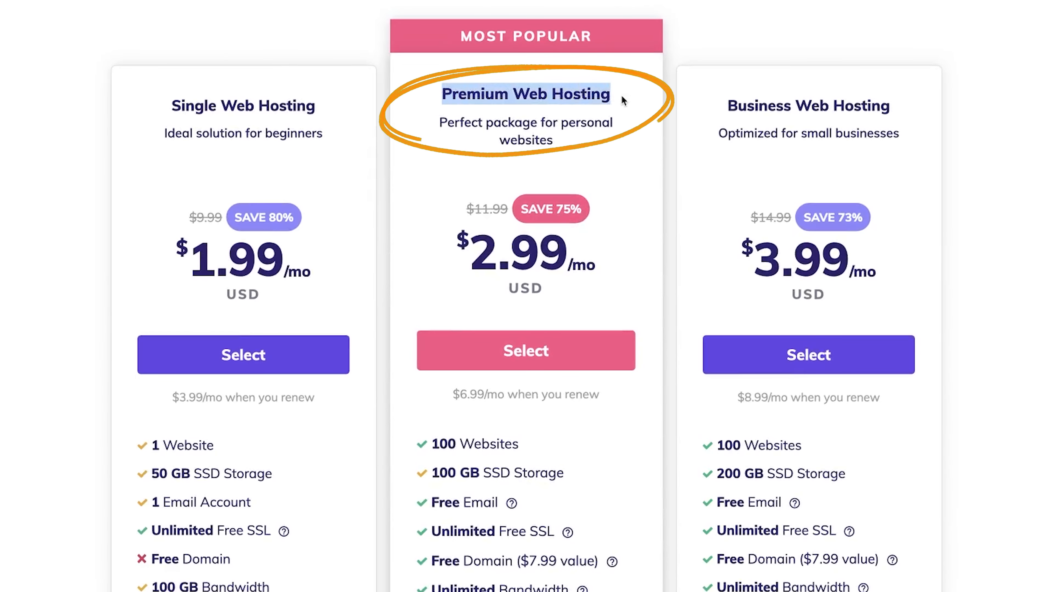
click(513, 157)
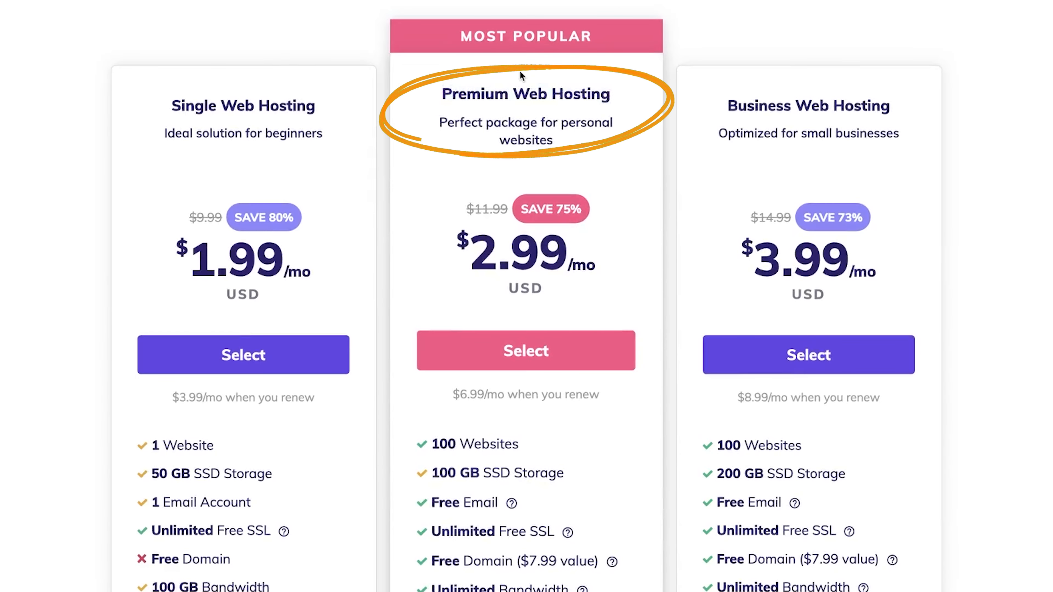
scroll(519, 125, down, 5)
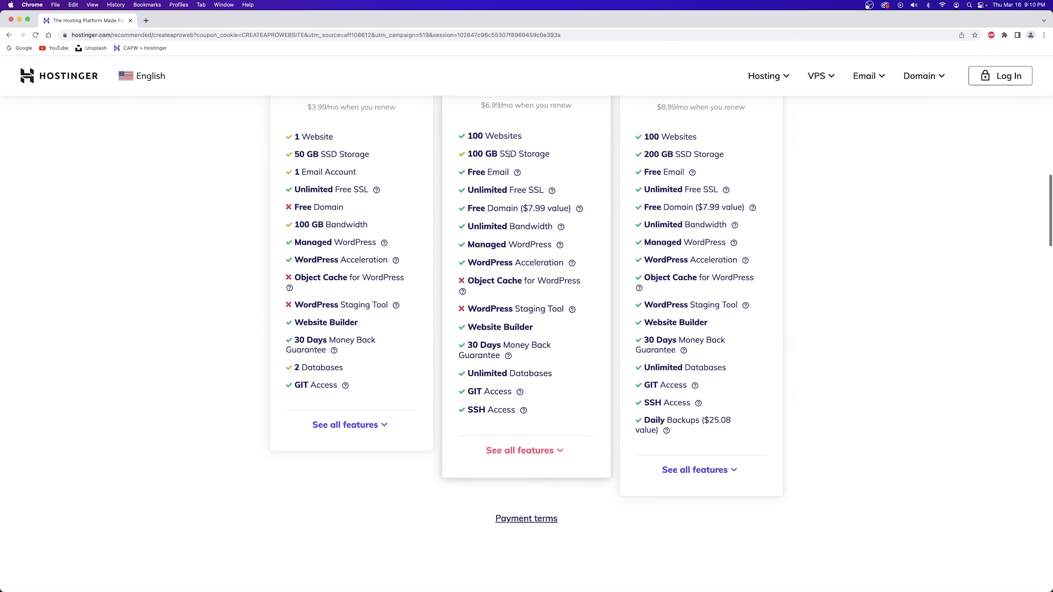
drag(465, 136, 546, 411)
click(489, 248)
Check the Unlimited Free SSL and Free Email features, then select Premium Web Hosting
drag(476, 191, 584, 202)
drag(471, 173, 518, 174)
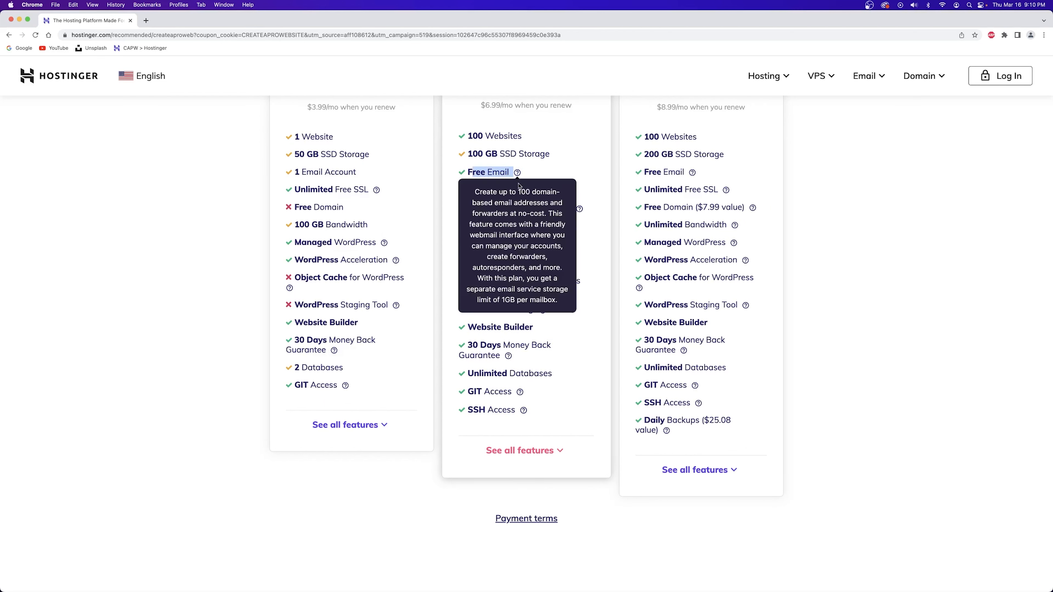
click(508, 190)
scroll(522, 195, up, 5)
scroll(523, 198, down, 1)
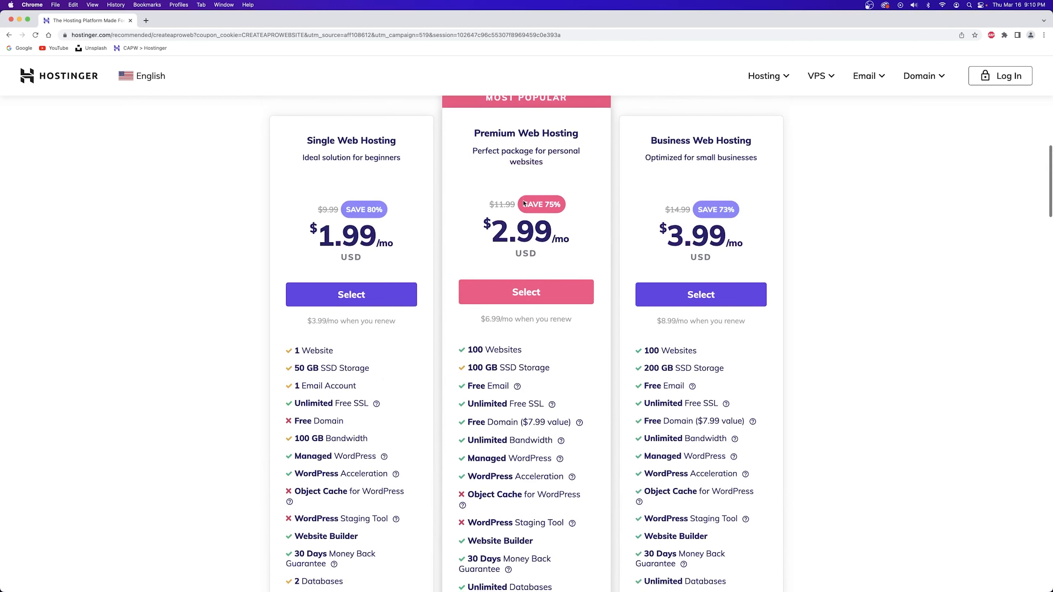
scroll(502, 224, down, 3)
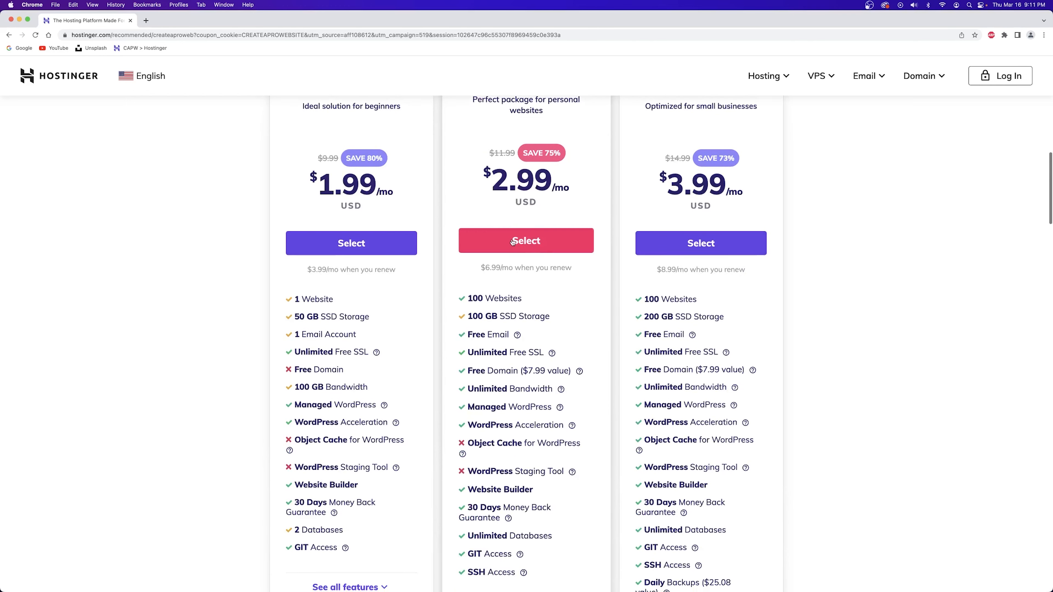
click(522, 245)
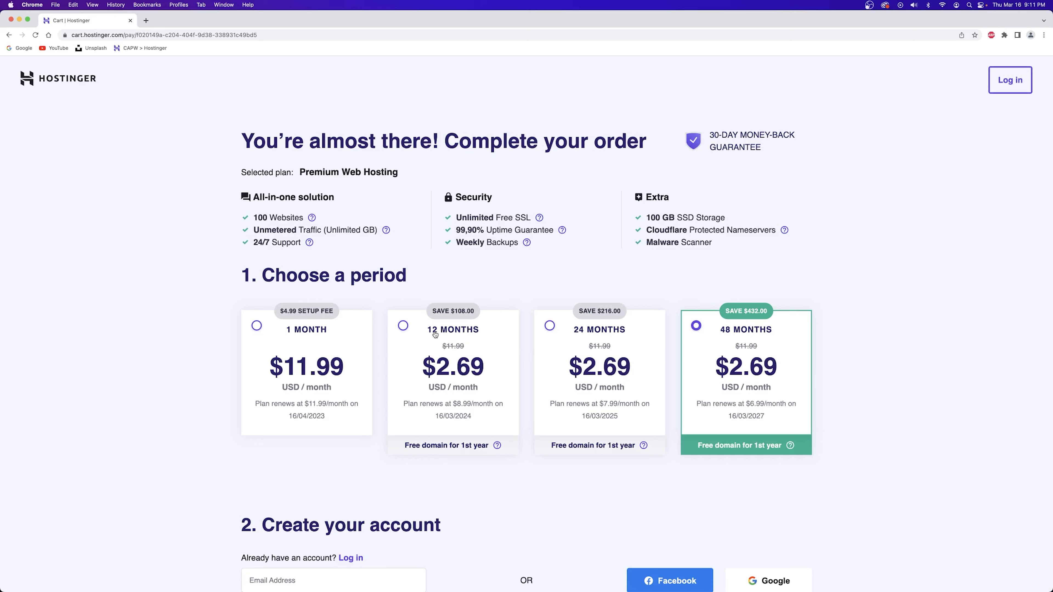
Switch billing to 12 months and scroll down to the order summary
click(405, 327)
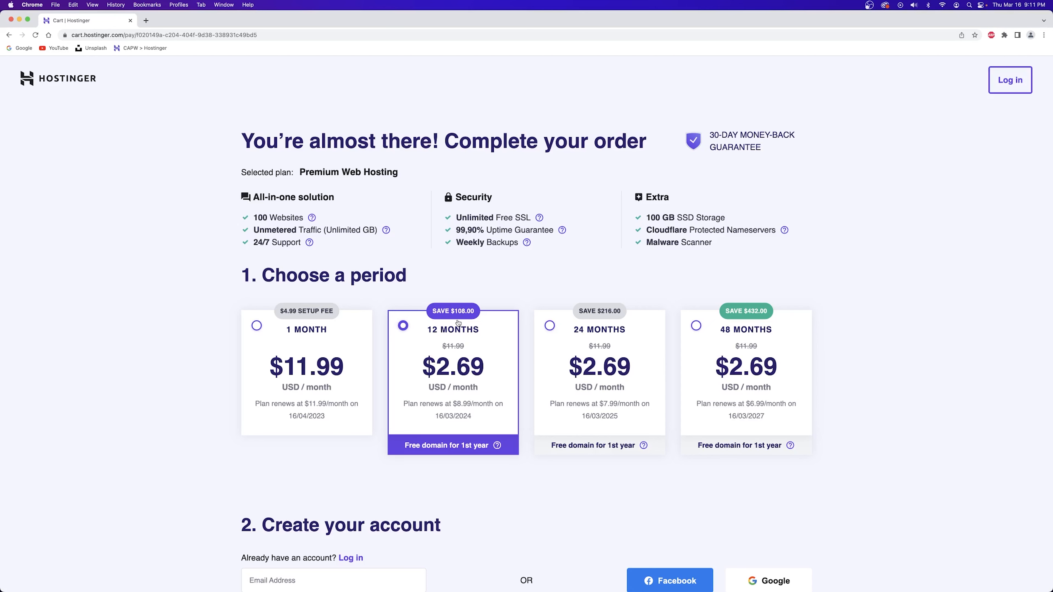
scroll(440, 417, down, 12)
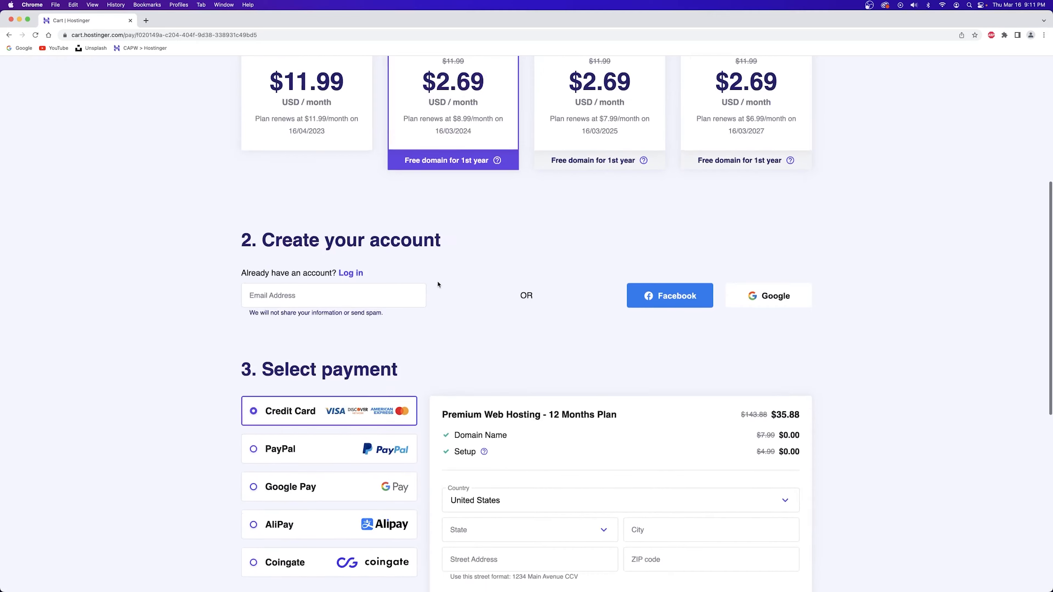
scroll(586, 327, down, 3)
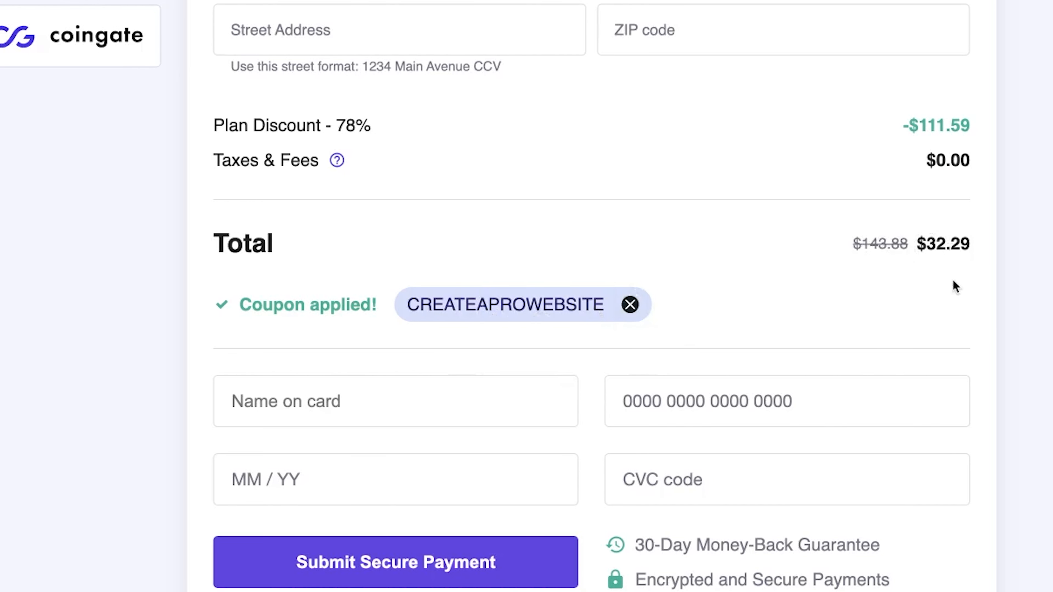
Check the plan discount amount and the hosting plan name in the order summary
drag(971, 124, 919, 124)
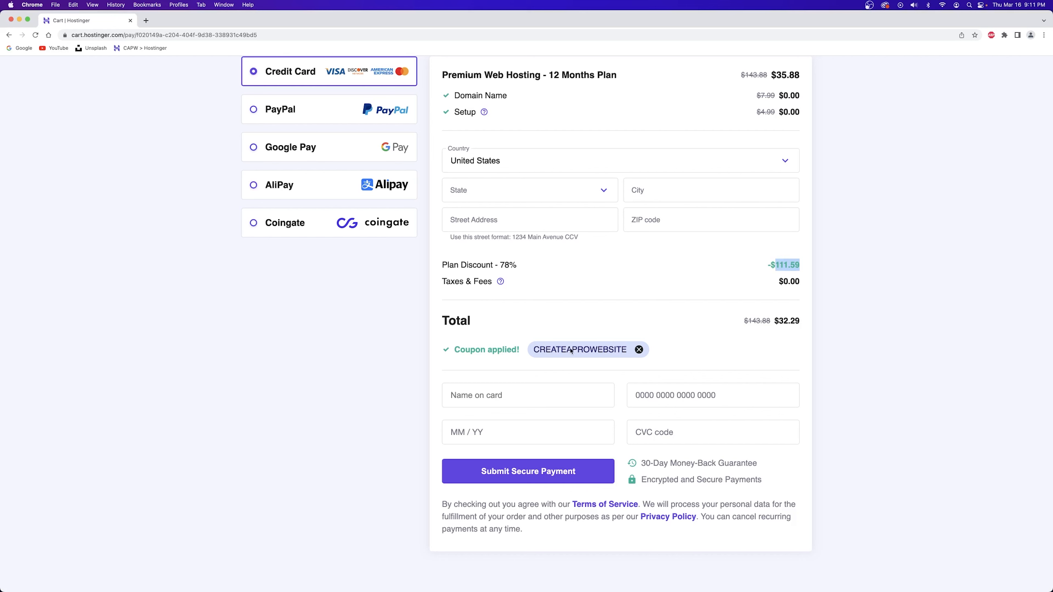
click(584, 295)
scroll(585, 296, up, 3)
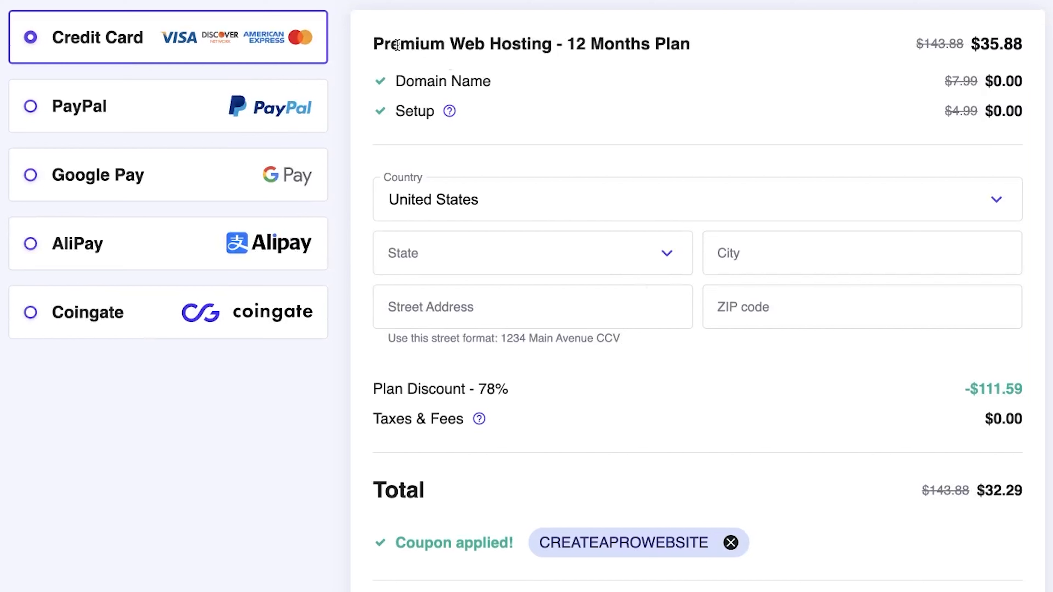
drag(457, 156, 553, 157)
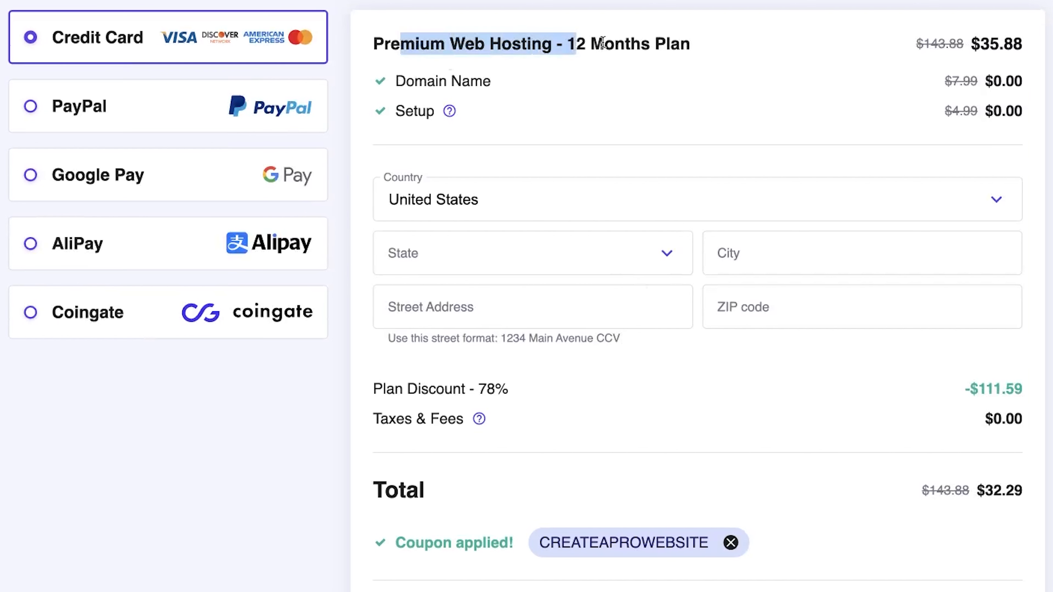
click(951, 39)
Compare the 12 Months Plan price, $143.88 down to $35.88, and the $7.99 domain price
drag(570, 41, 723, 44)
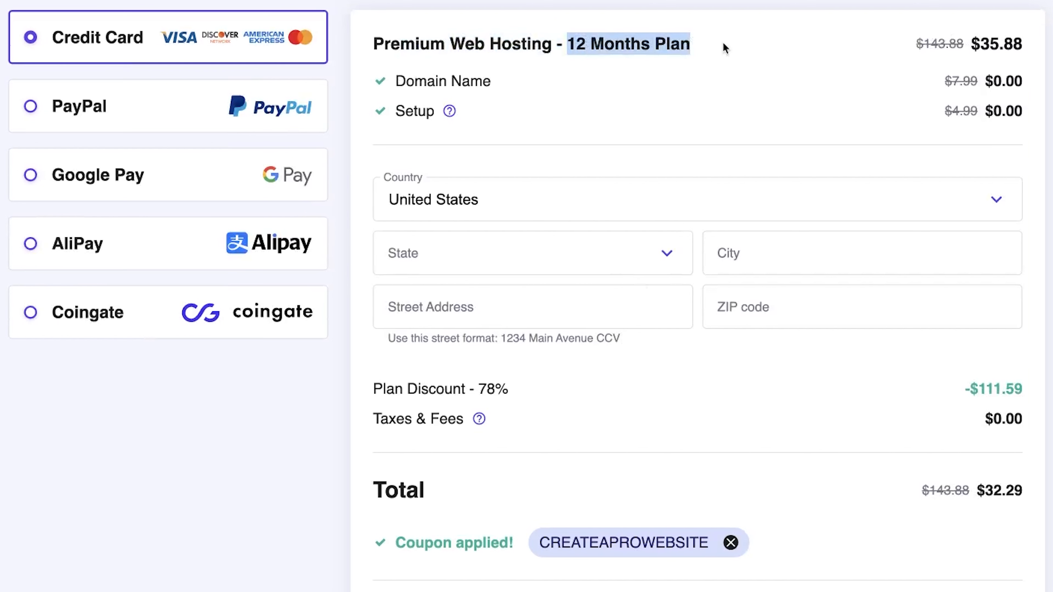
drag(917, 43, 959, 43)
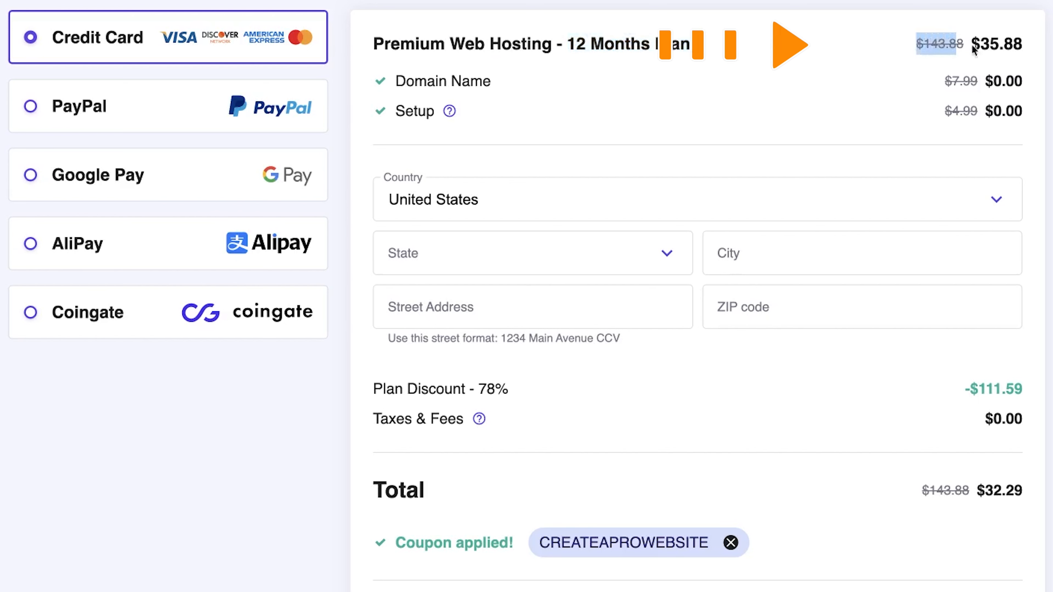
drag(980, 43, 1022, 44)
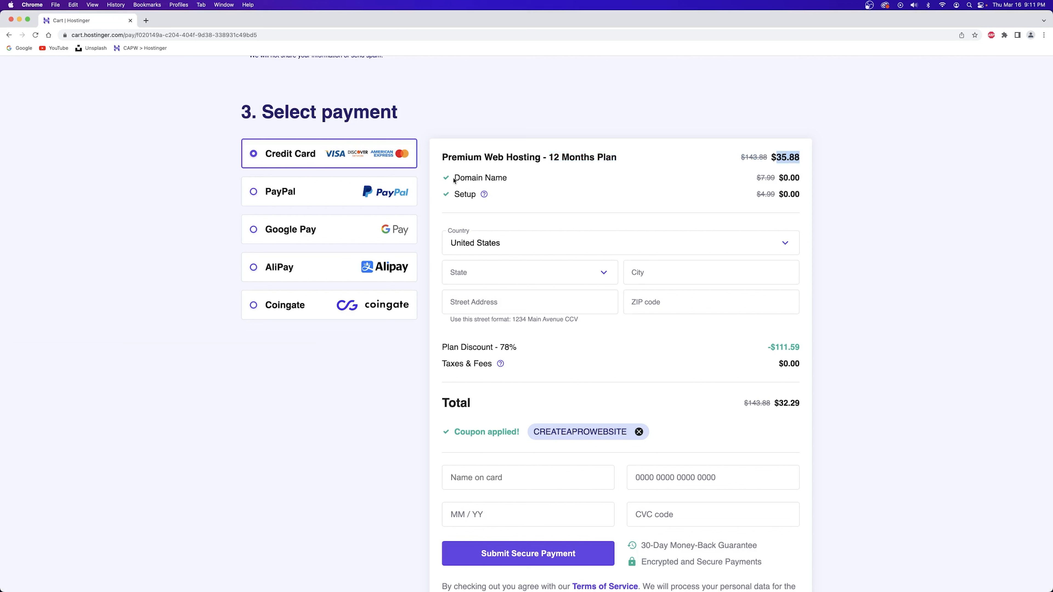
click(396, 82)
drag(780, 179, 741, 183)
click(462, 194)
click(780, 194)
scroll(484, 495, down, 3)
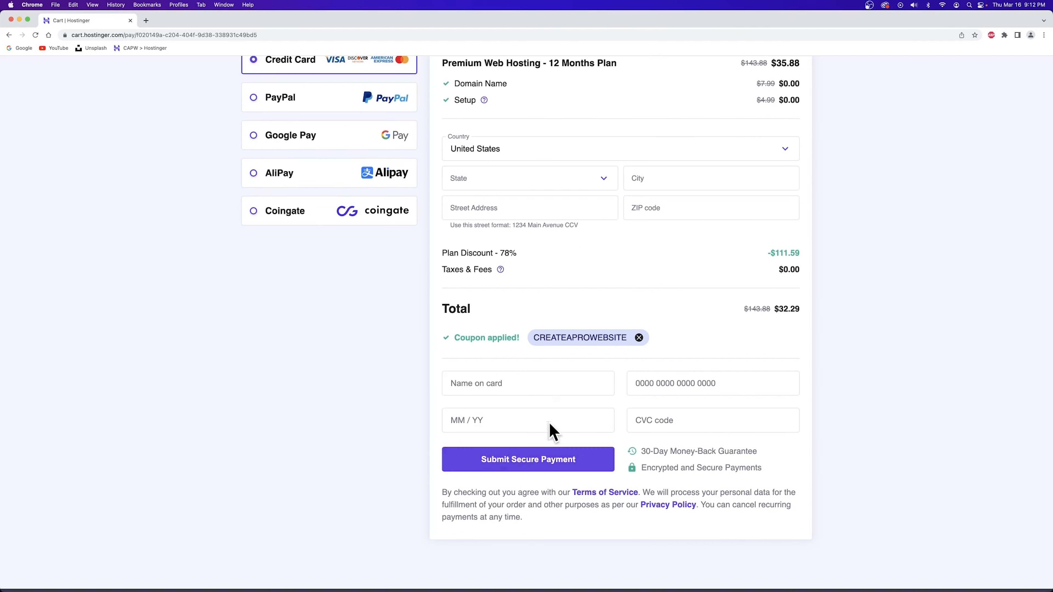
scroll(610, 489, up, 4)
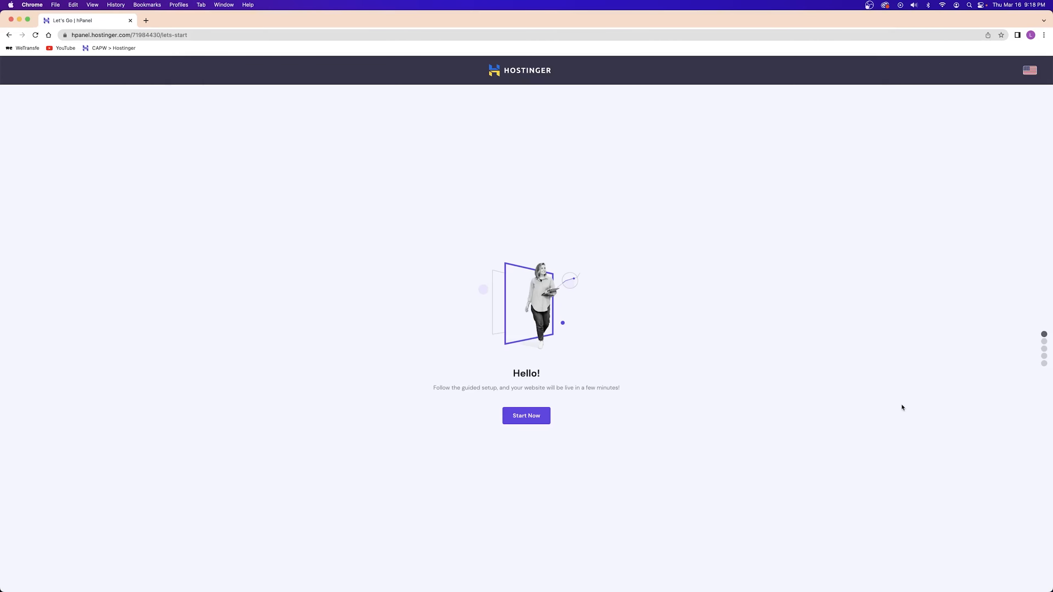
Start the guided setup and choose 'Create a new website' instead of migrating
click(534, 417)
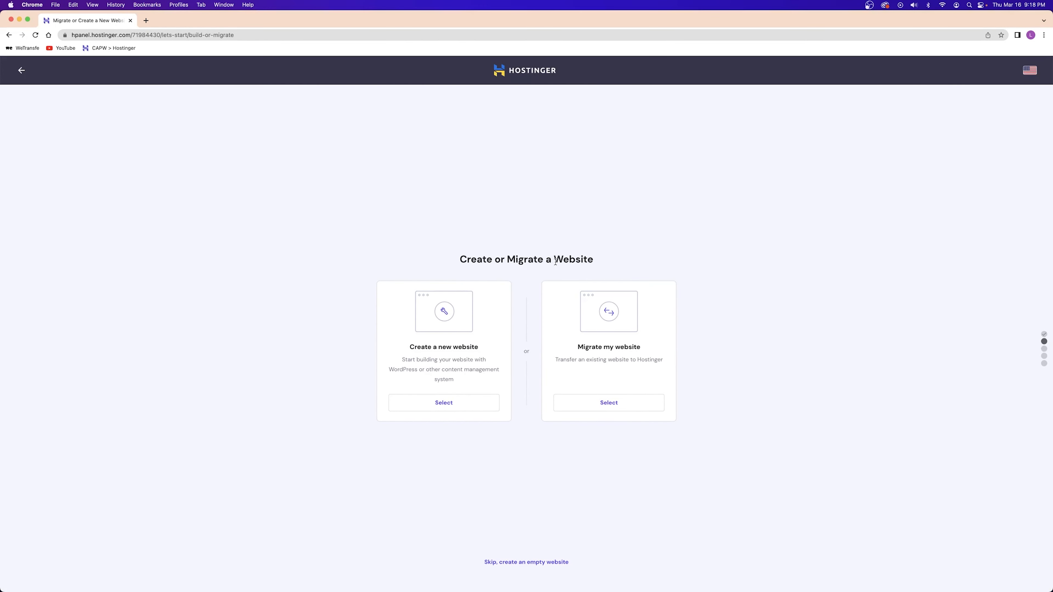
double_click(522, 258)
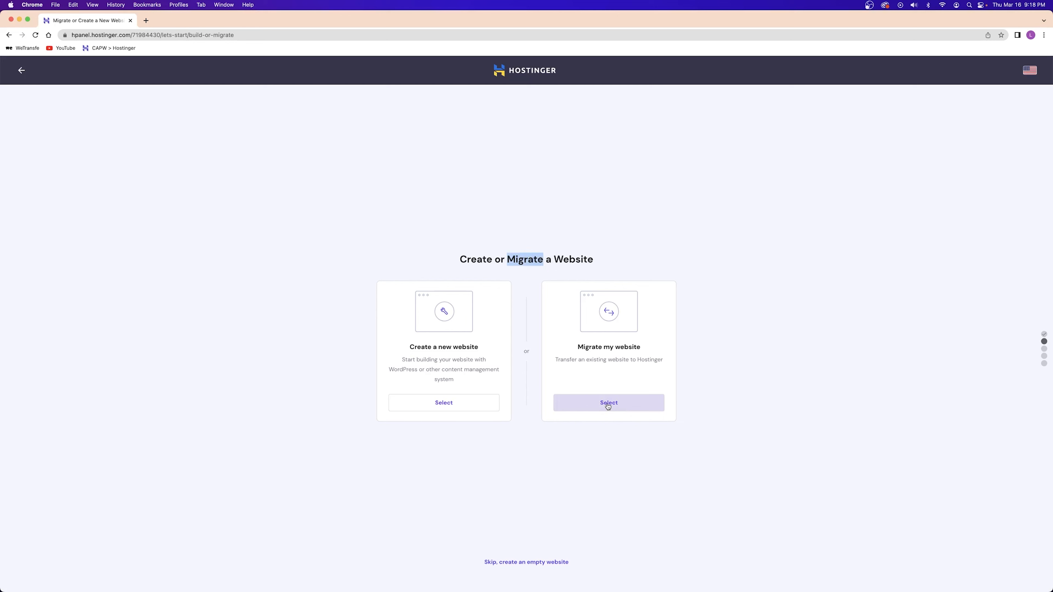
double_click(476, 260)
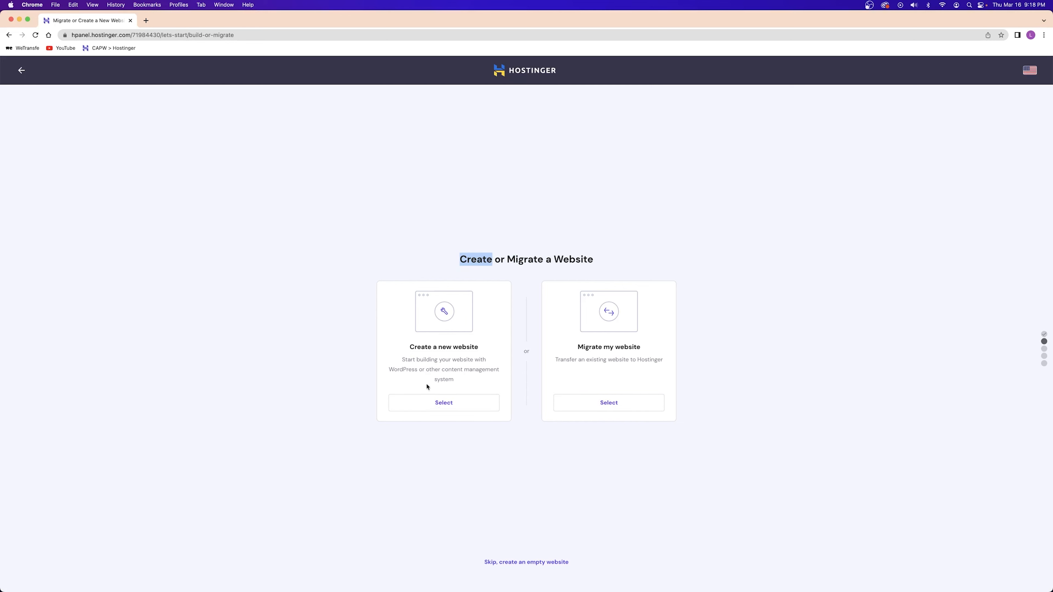
drag(416, 354, 471, 348)
click(437, 404)
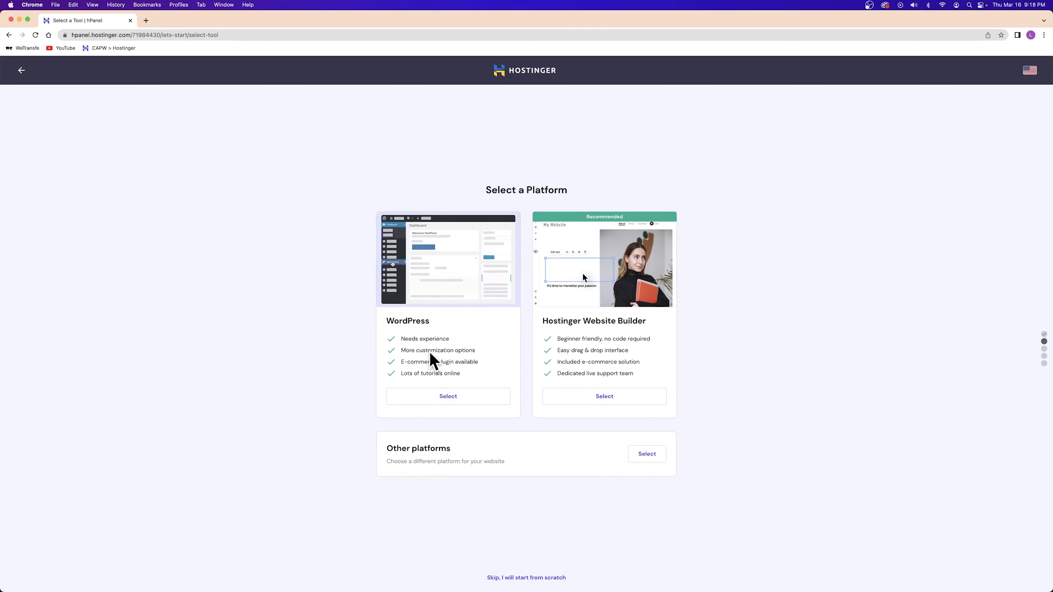
Choose WordPress, paste an administrator password, and submit the login details
click(442, 397)
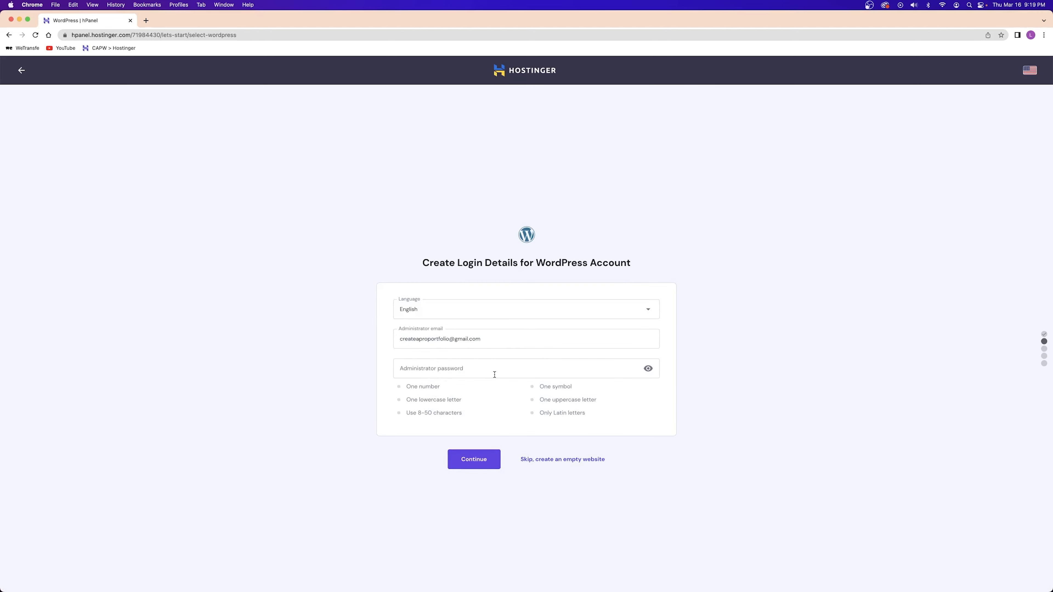
click(427, 343)
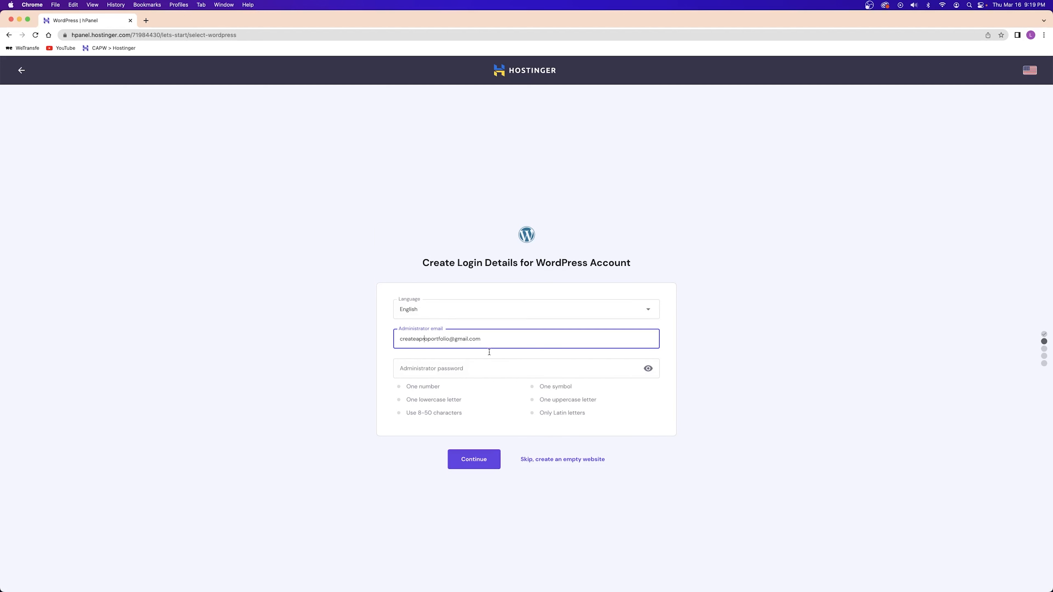
click(441, 369)
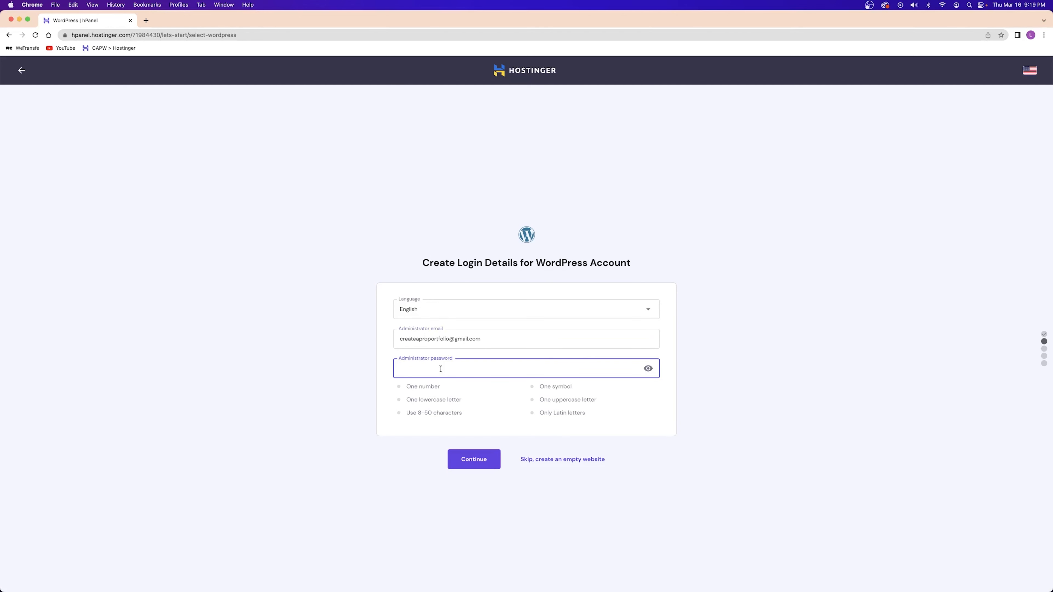
key(super+v)
click(481, 457)
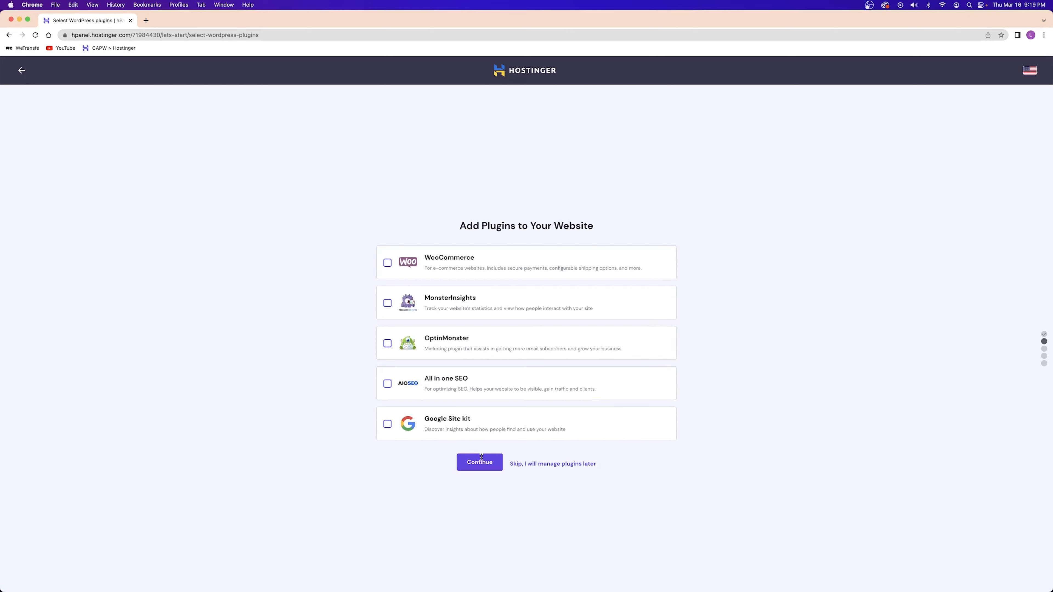
Skip the plugin installation and the template selection steps
drag(460, 226, 582, 286)
click(509, 217)
click(553, 460)
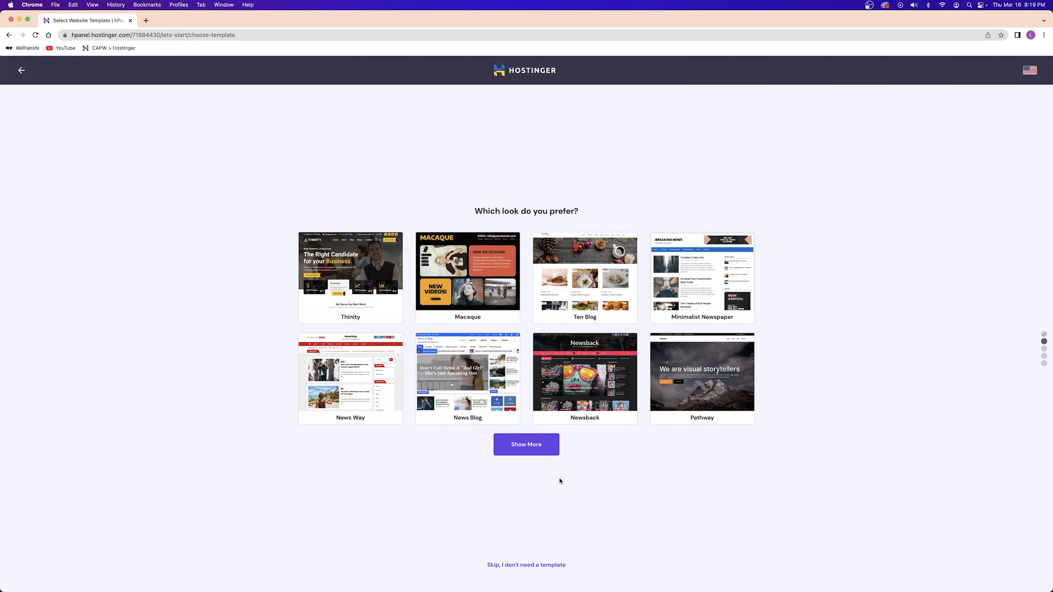
click(526, 566)
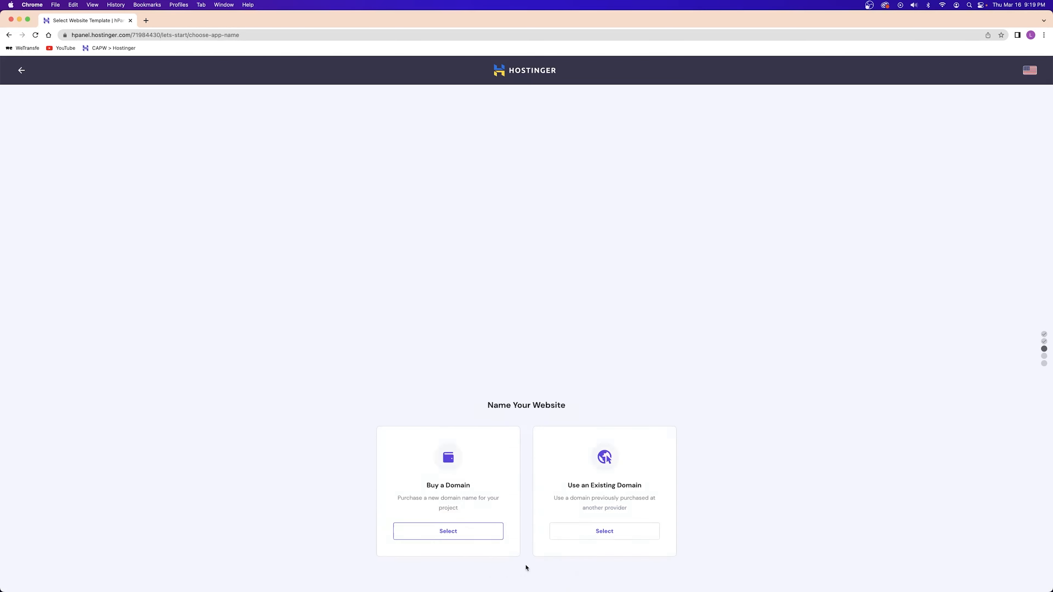
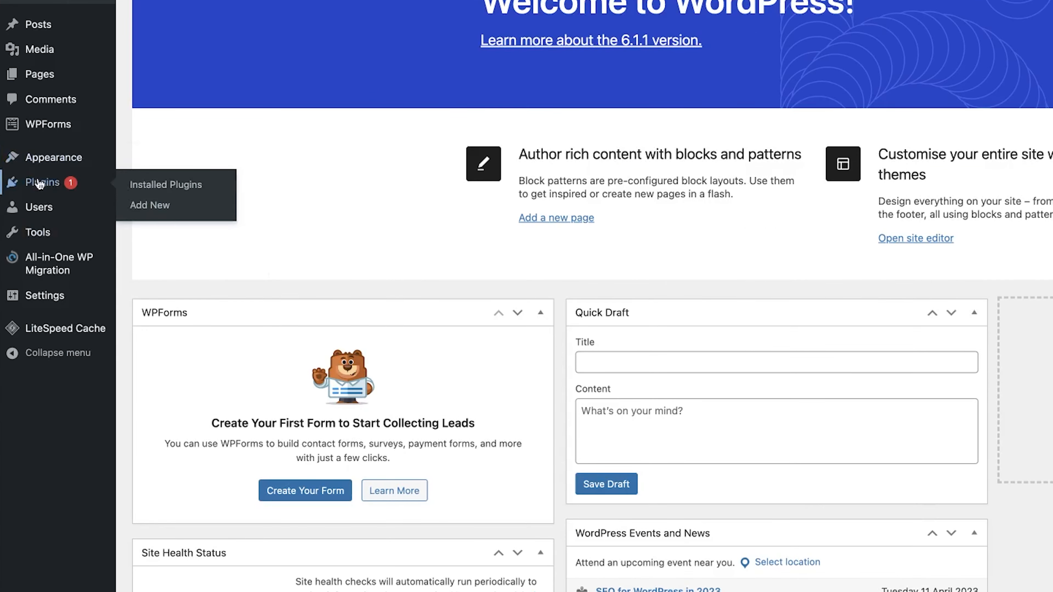
Search Plugins > Add New for 'starter templates', then install and activate it
right_click(121, 229)
click(221, 215)
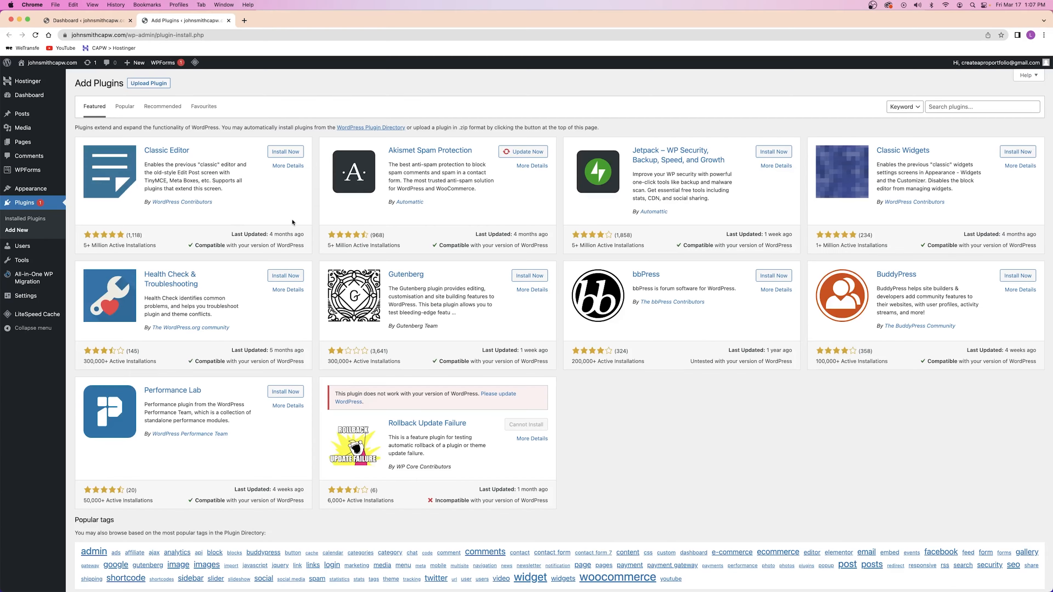
click(960, 108)
text(starter templates)
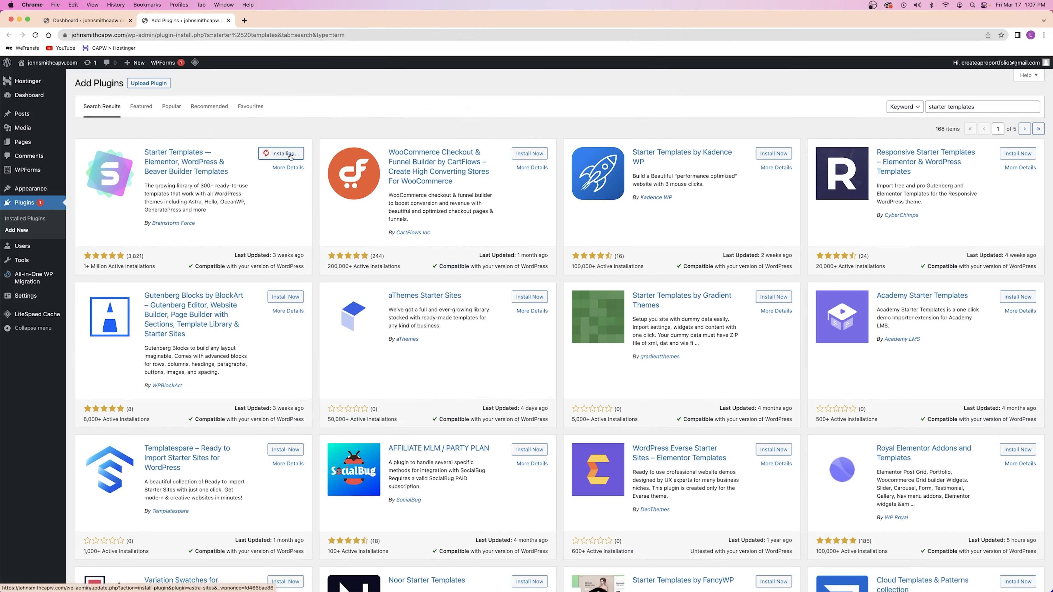
click(287, 154)
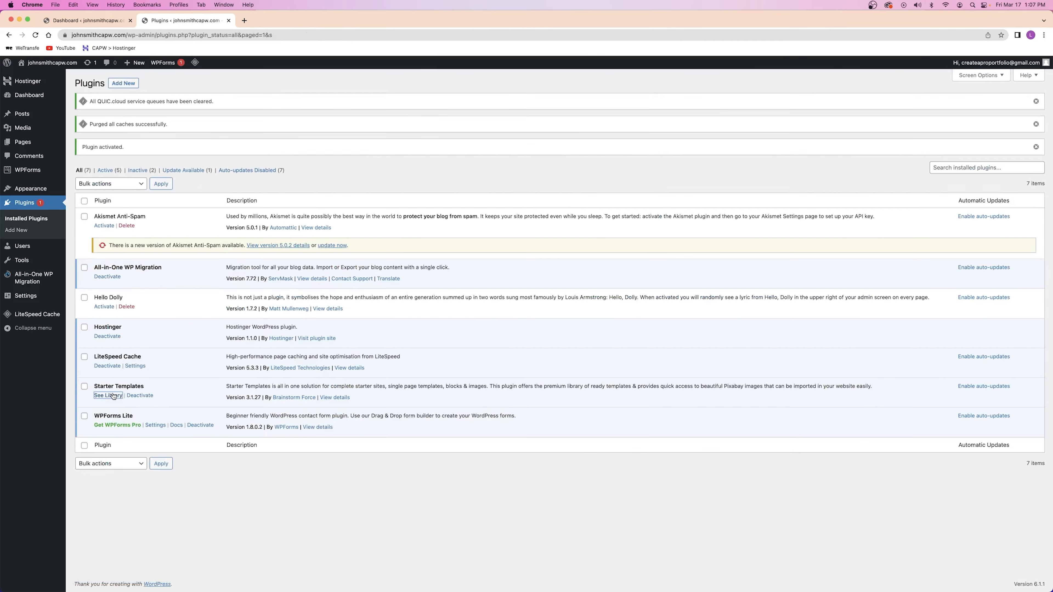
Start building a website and choose Elementor as the page builder
click(523, 407)
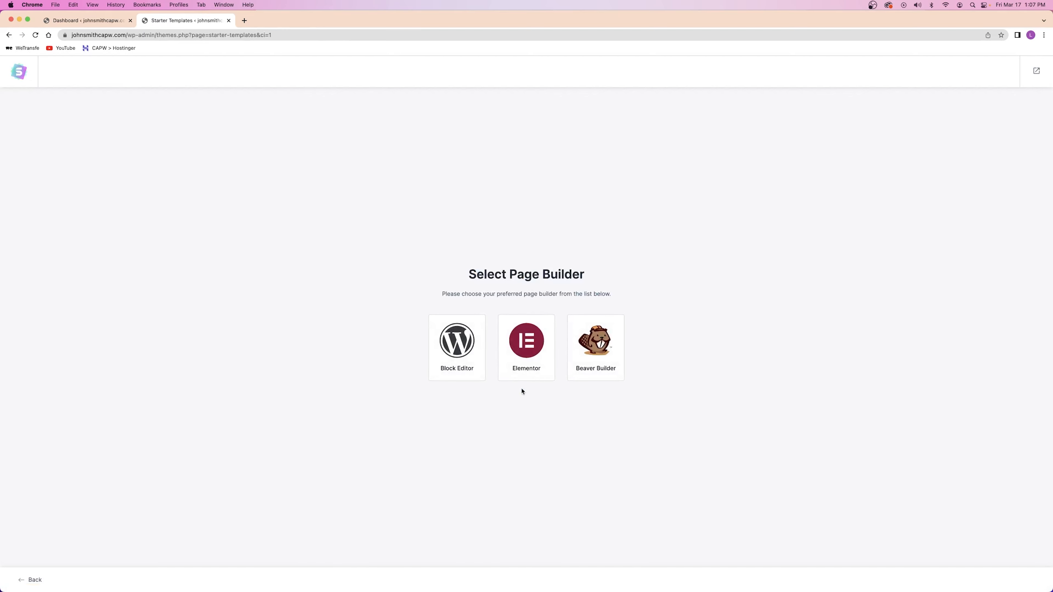
click(526, 347)
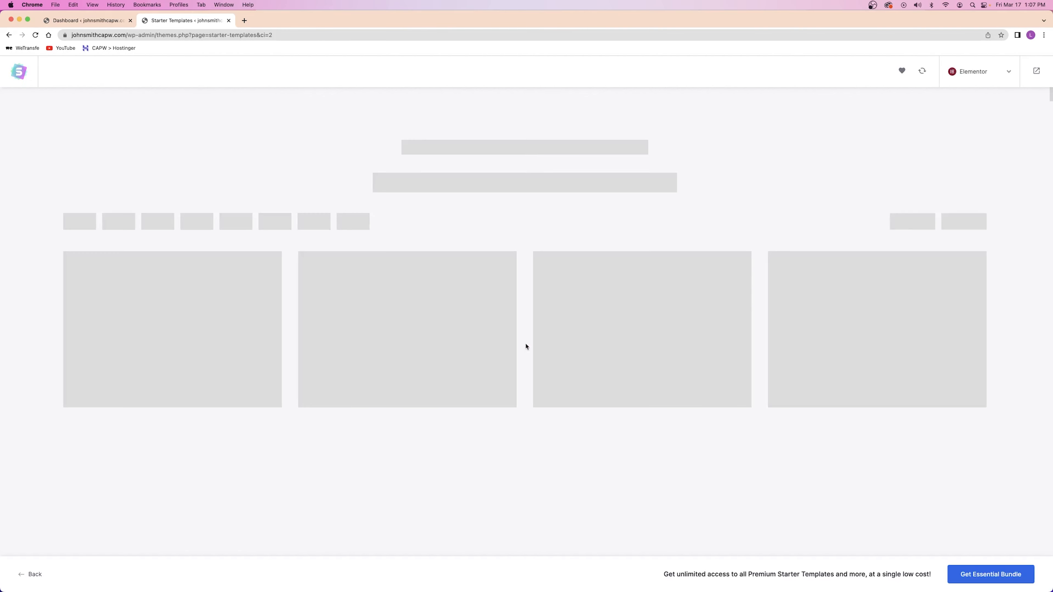
scroll(527, 347, down, 5)
scroll(527, 347, down, 8)
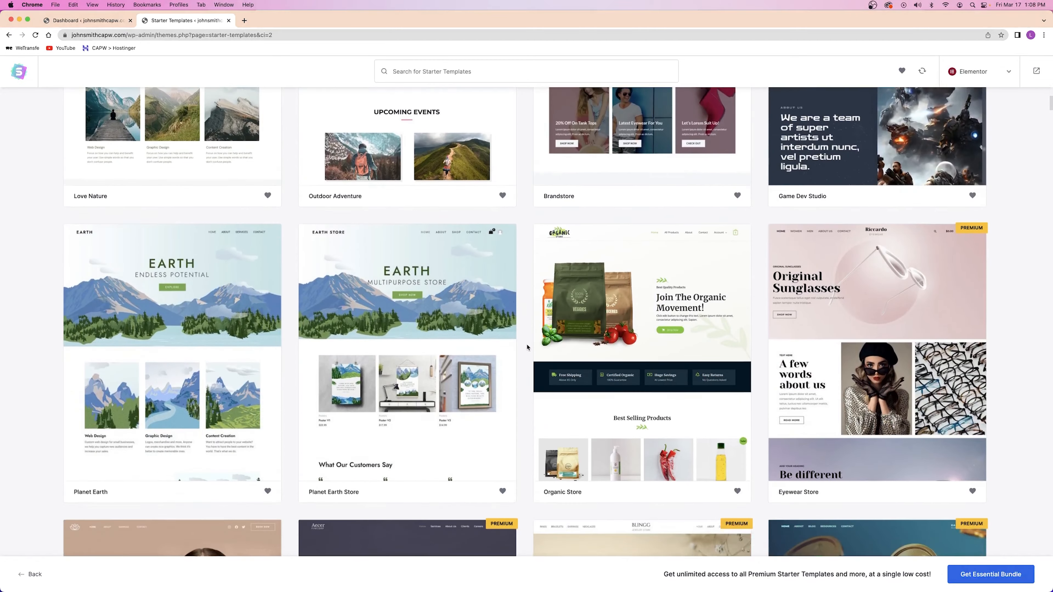
scroll(527, 347, down, 5)
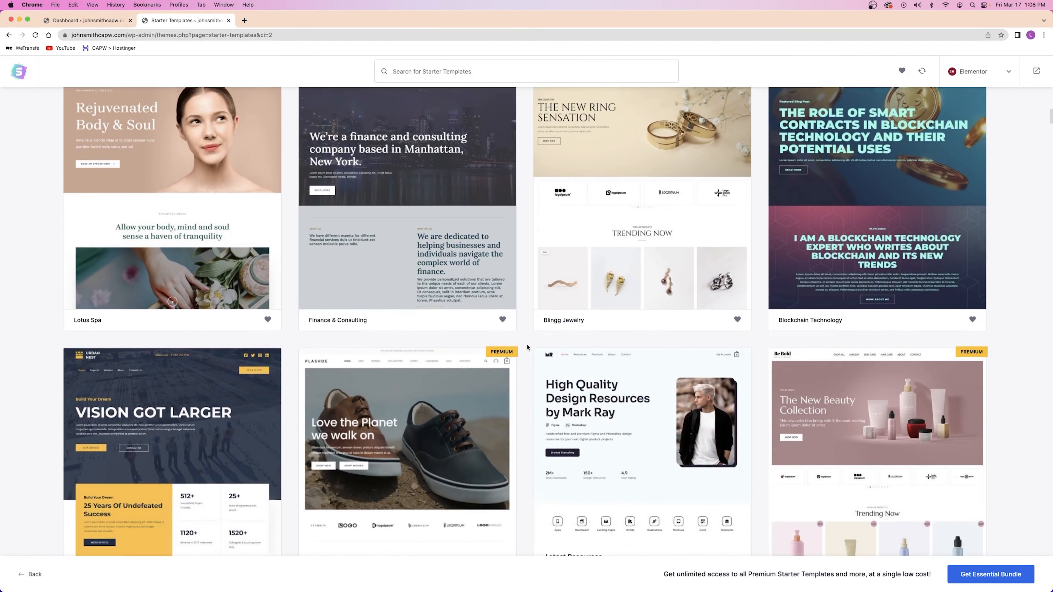
scroll(778, 451, down, 4)
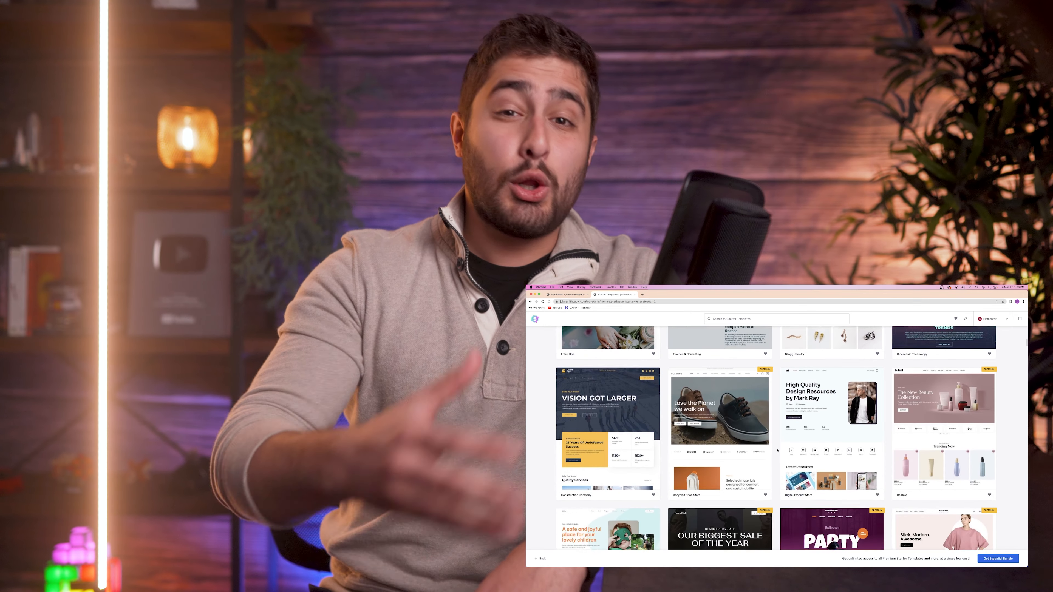
scroll(777, 451, down, 4)
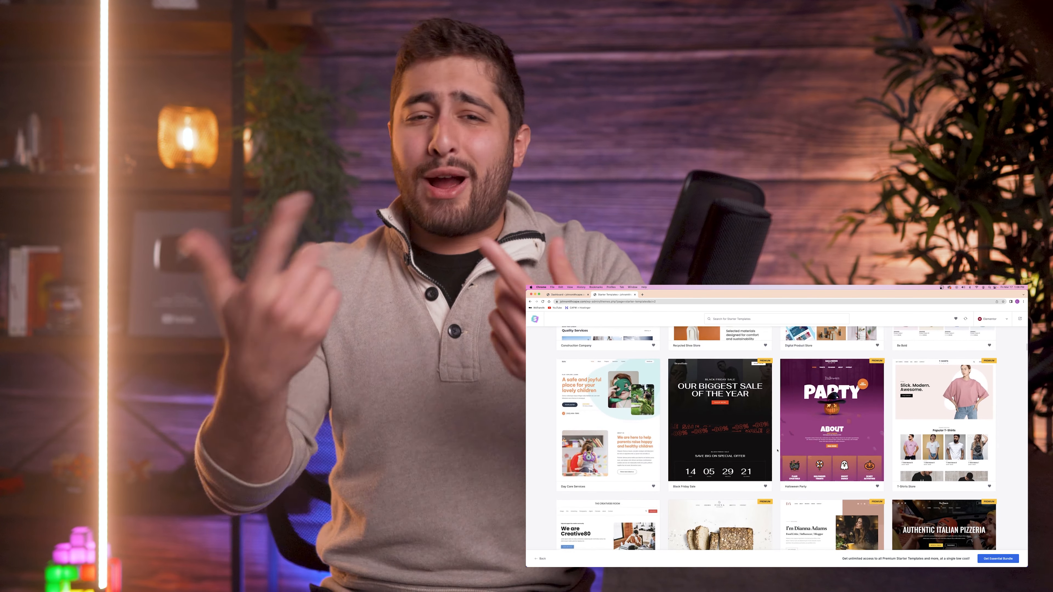
scroll(777, 450, down, 3)
scroll(777, 450, down, 3)
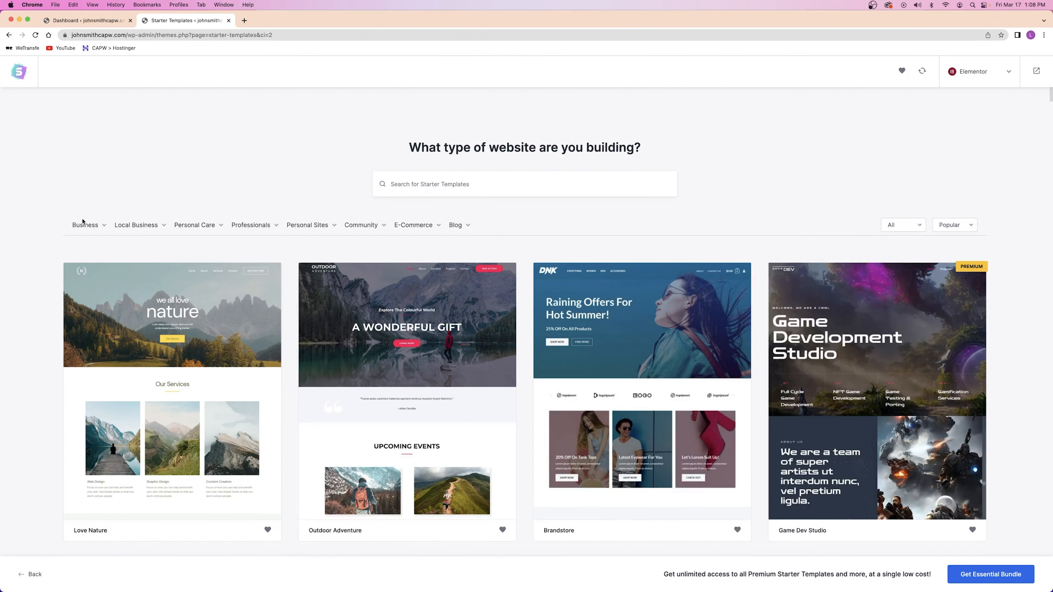
Filter the template library to Portfolio & CV and preview the Personal Portfolio template
click(83, 224)
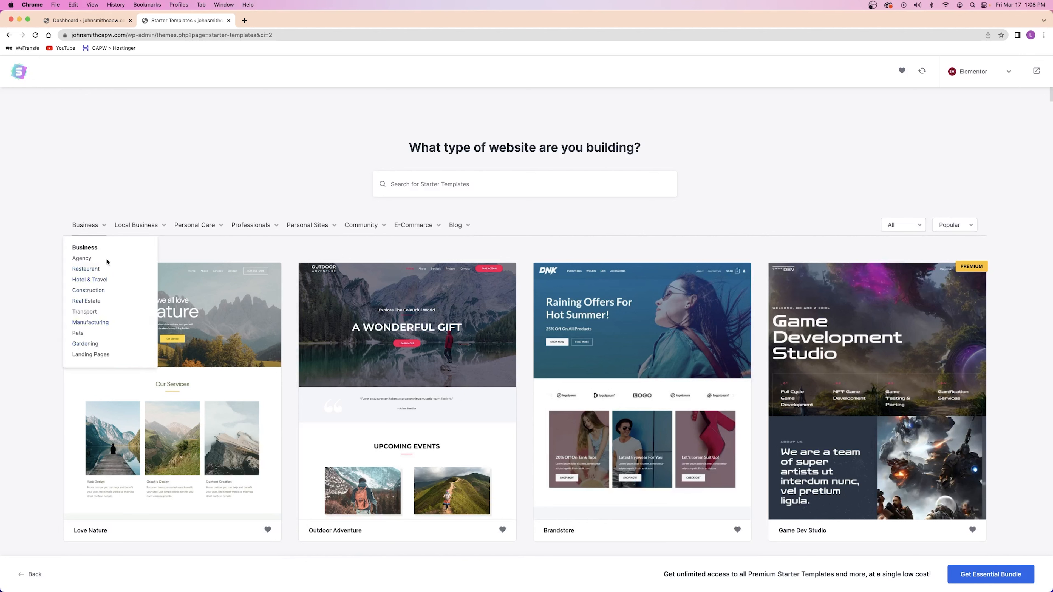
click(133, 225)
mouse_move(458, 229)
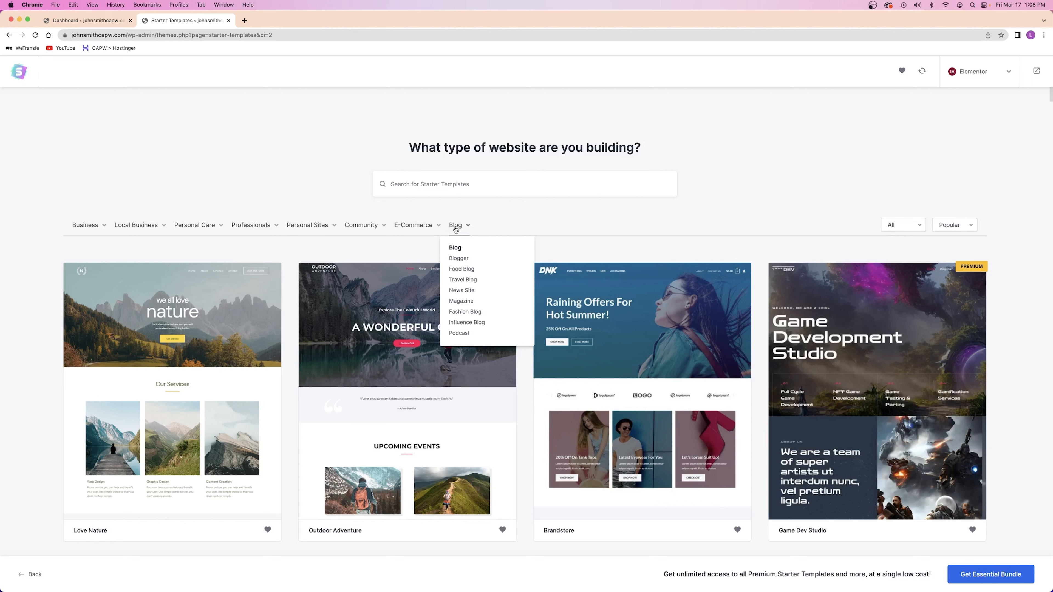
mouse_move(314, 231)
click(304, 258)
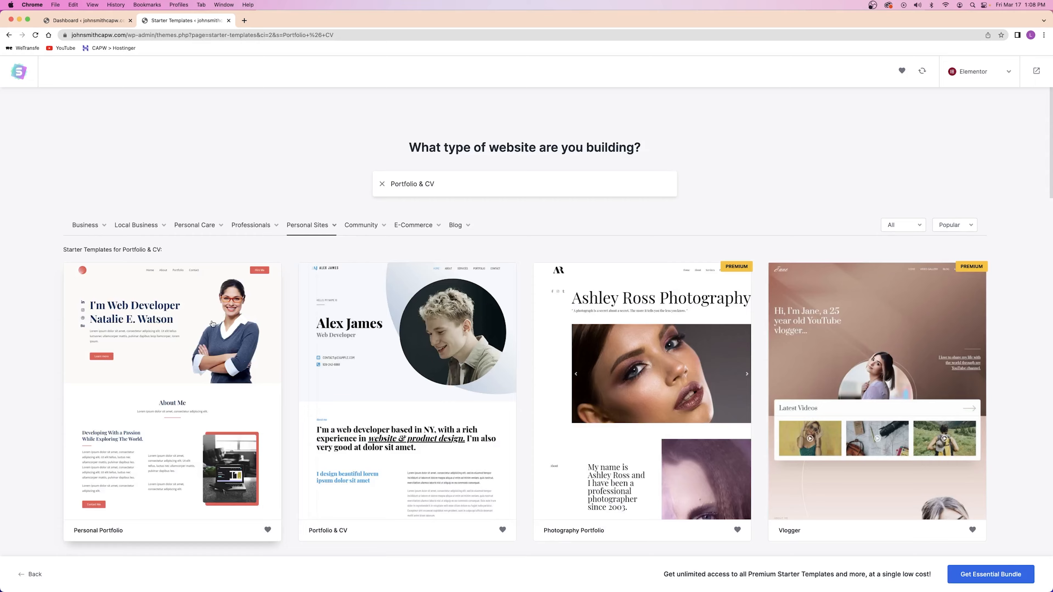
click(212, 324)
scroll(383, 198, down, 20)
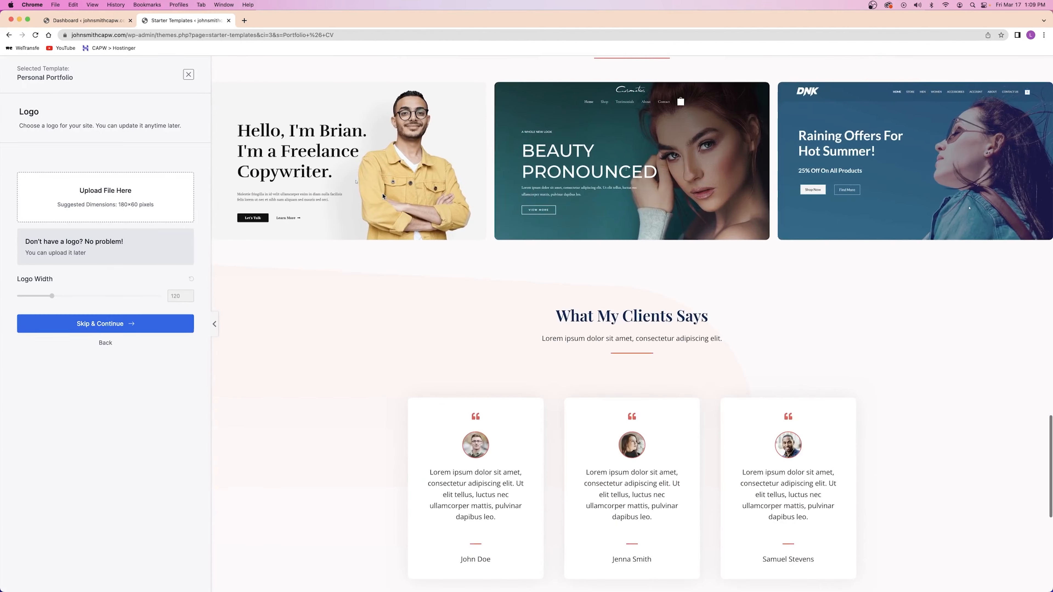
Skip the logo and choose the light-blue colour palette after trying several others
scroll(384, 197, down, 10)
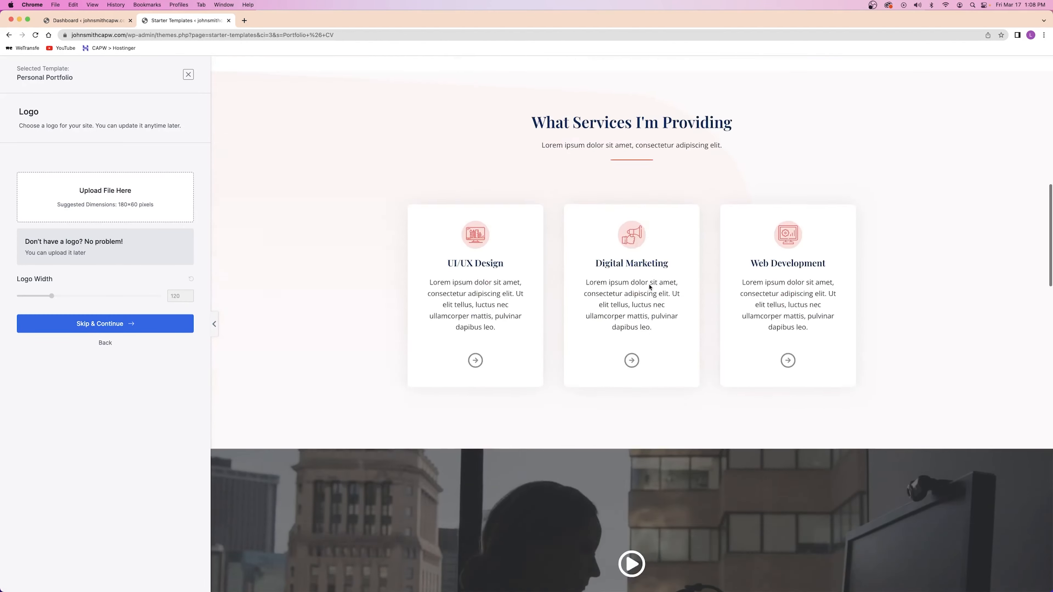
scroll(566, 233, down, 5)
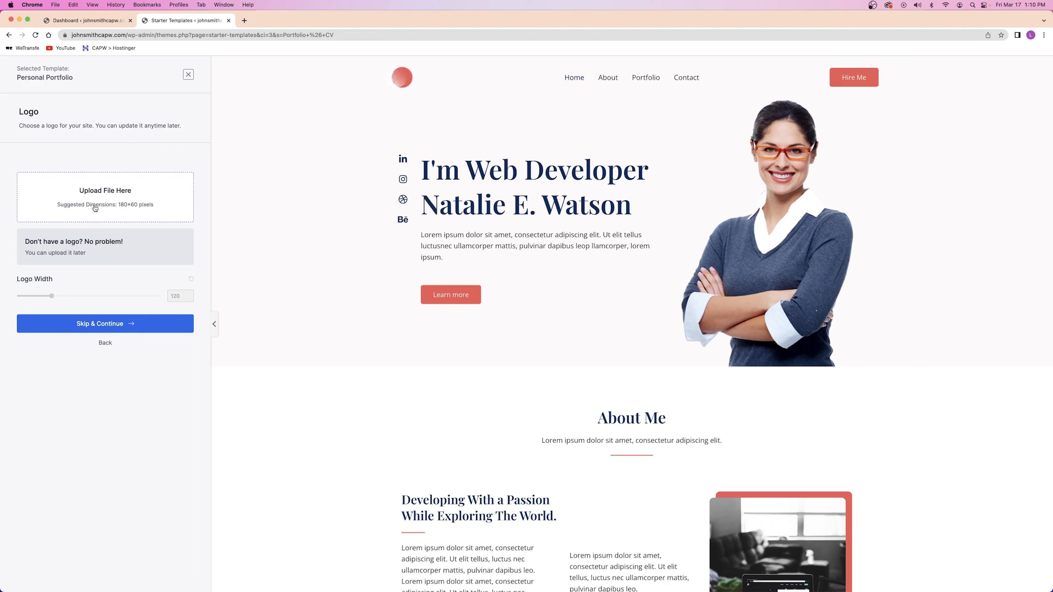
click(98, 321)
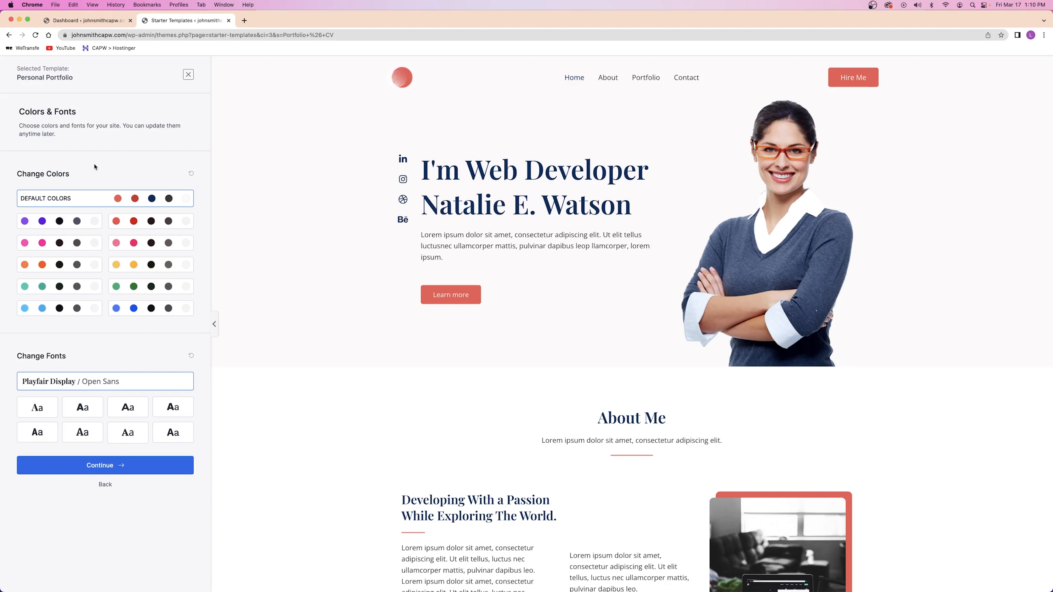
click(52, 221)
click(53, 245)
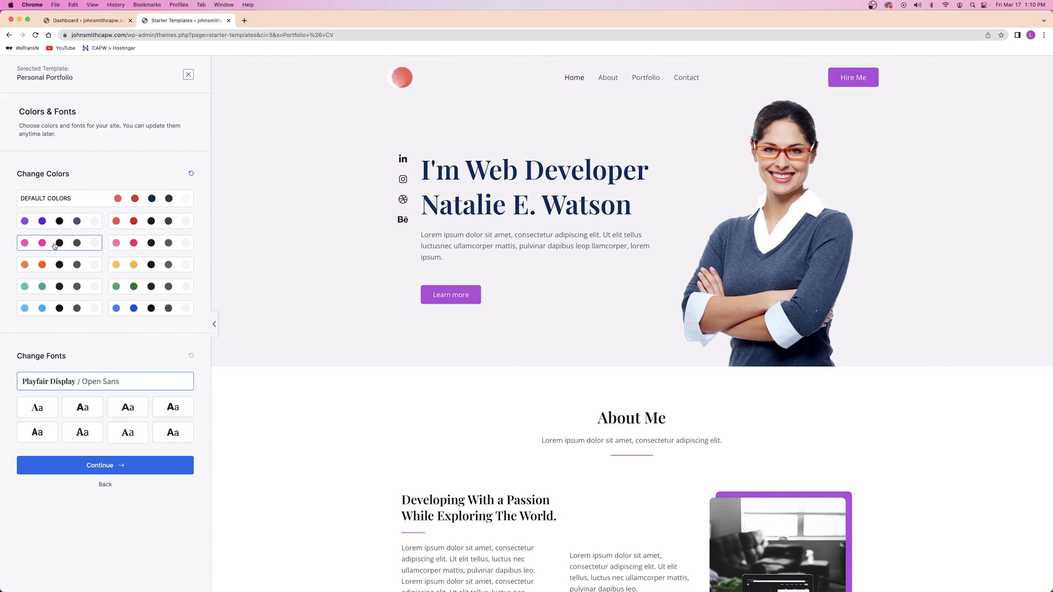
click(141, 248)
click(136, 265)
click(137, 308)
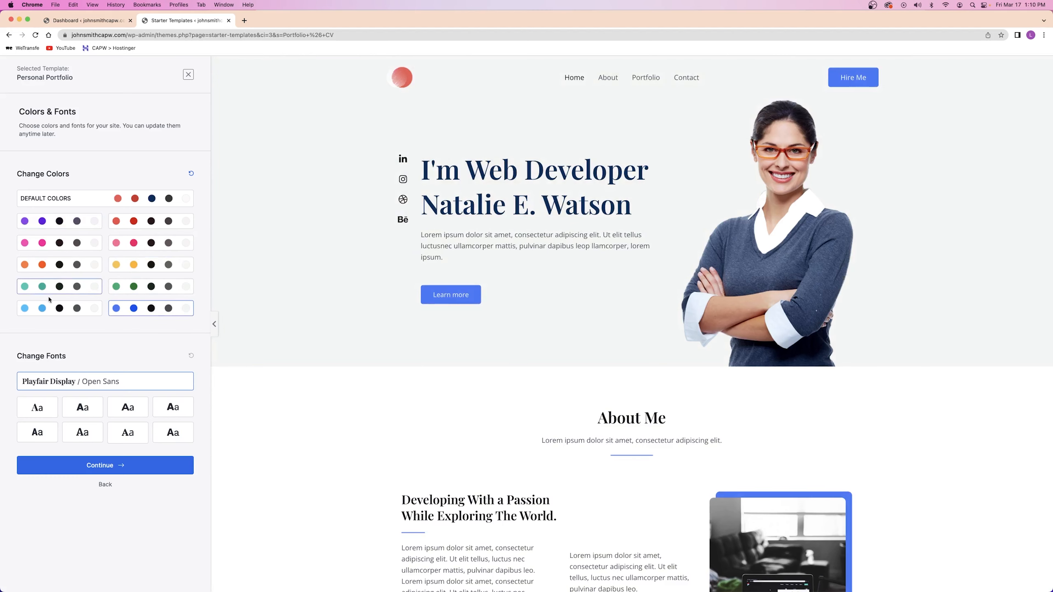
click(40, 309)
Apply the Poppins / Lato font pairing and continue to the final step
click(40, 406)
click(170, 407)
click(89, 409)
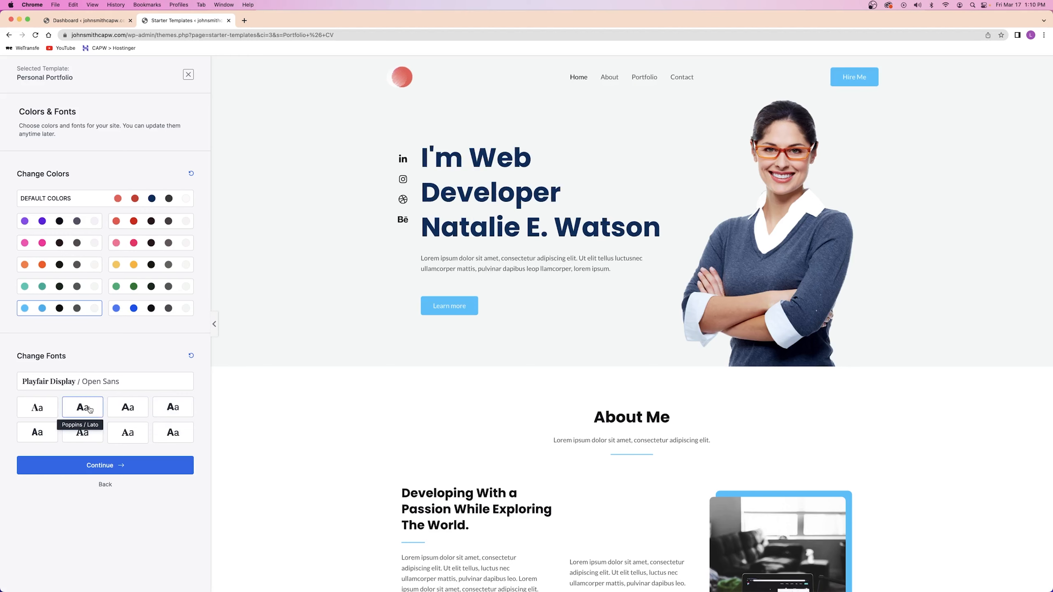
click(104, 463)
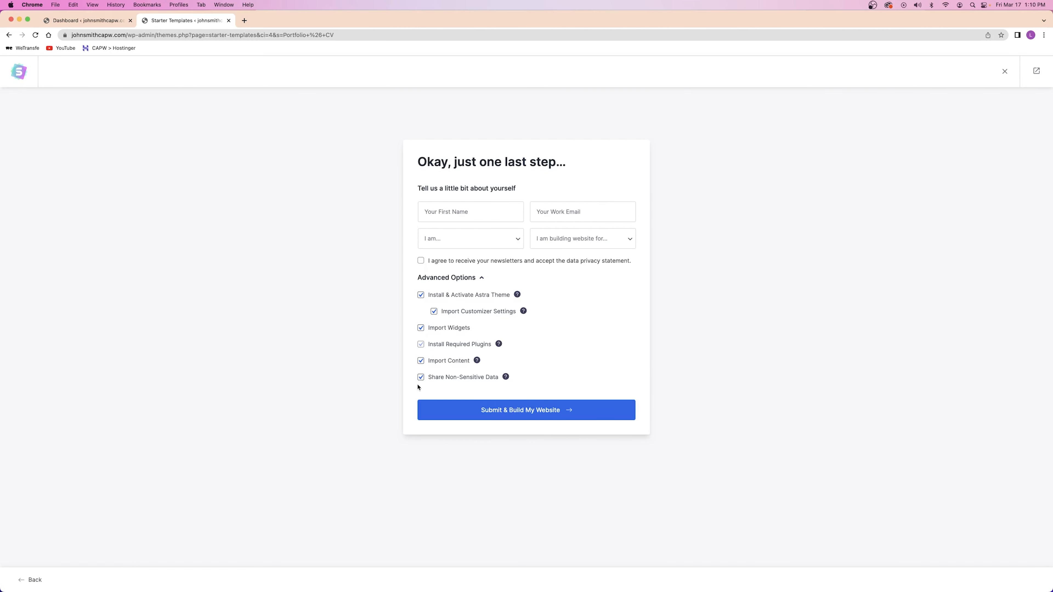
Submit the form to build the Personal Portfolio website
click(520, 411)
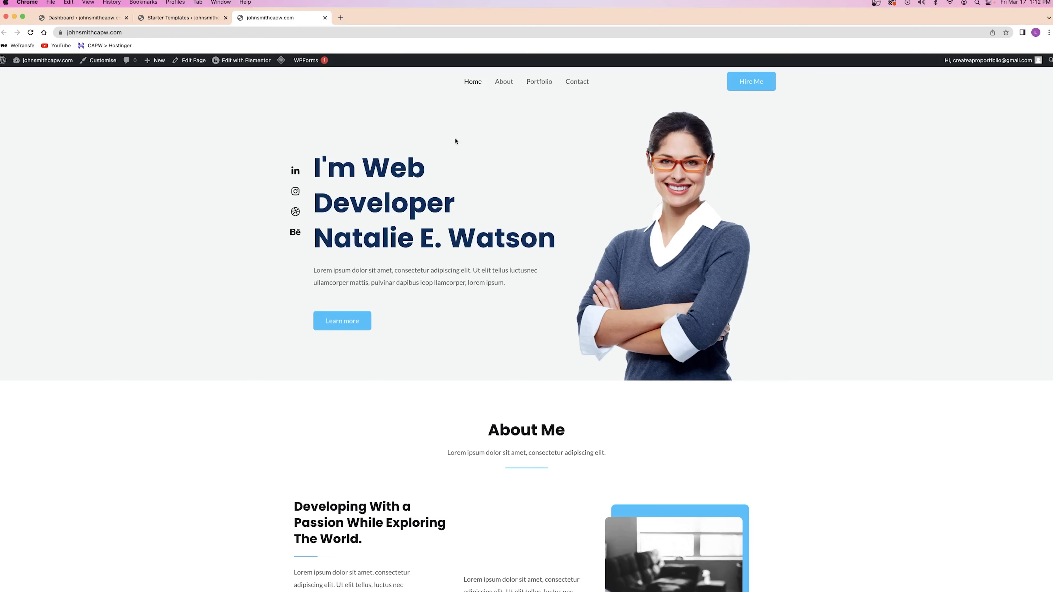
Load unsplash.com in a new browser tab and scroll through it
click(340, 18)
text(unsplash.com)
key(Return)
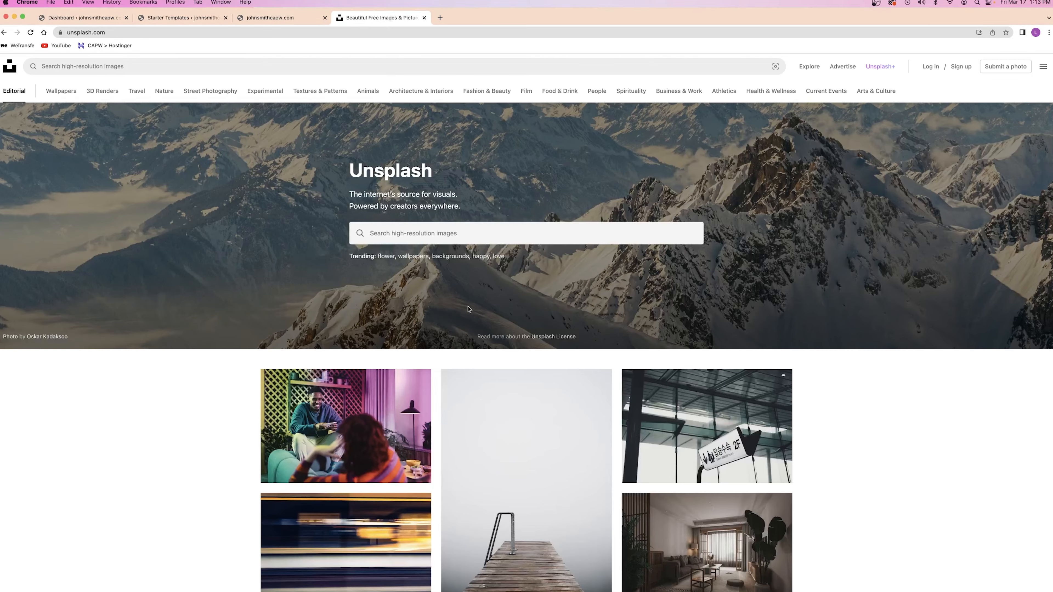
scroll(468, 308, down, 20)
scroll(469, 309, down, 15)
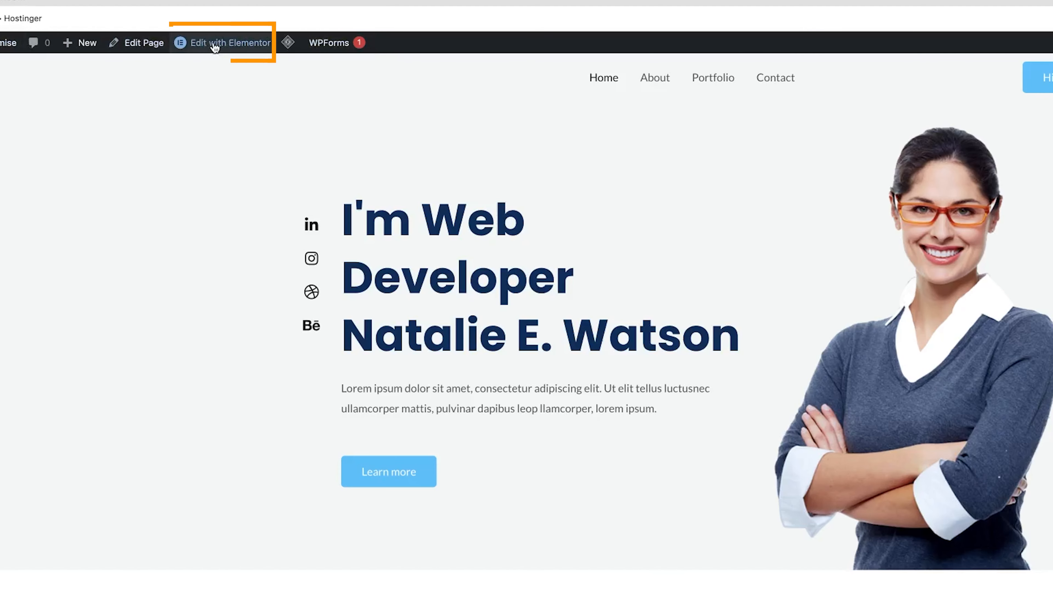
mouse_move(214, 46)
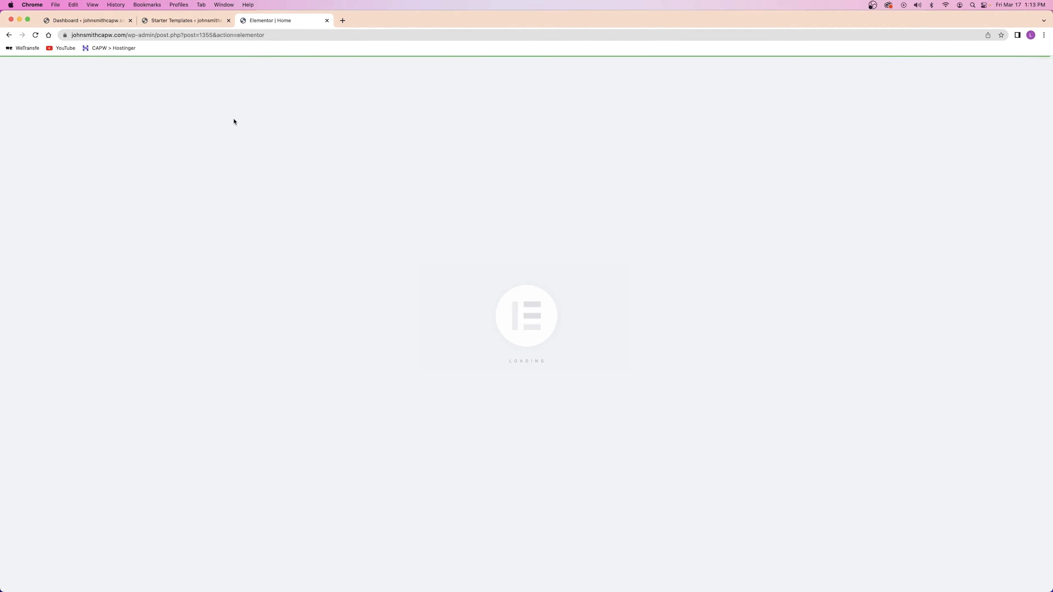
Close the Starter Templates tab, return to Elementor, and close the Navigator panel
click(229, 21)
click(110, 22)
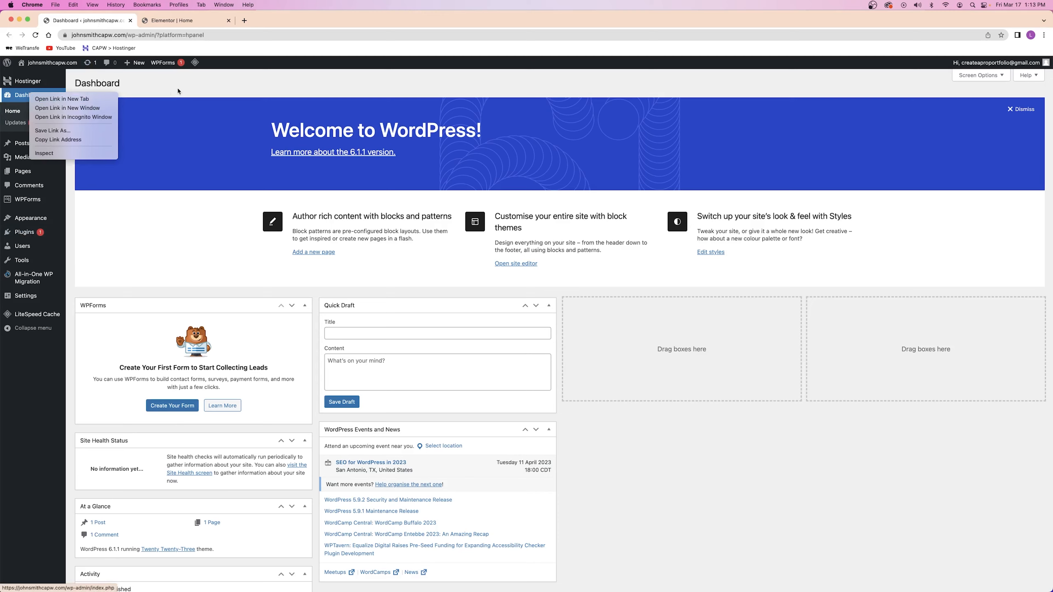
click(173, 21)
click(87, 21)
click(172, 20)
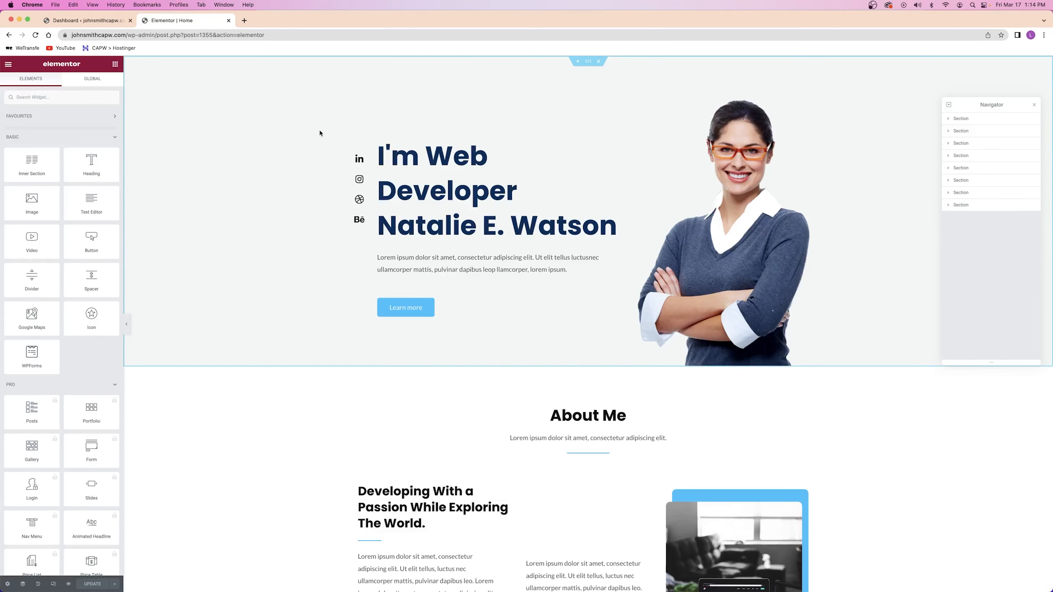
click(1034, 106)
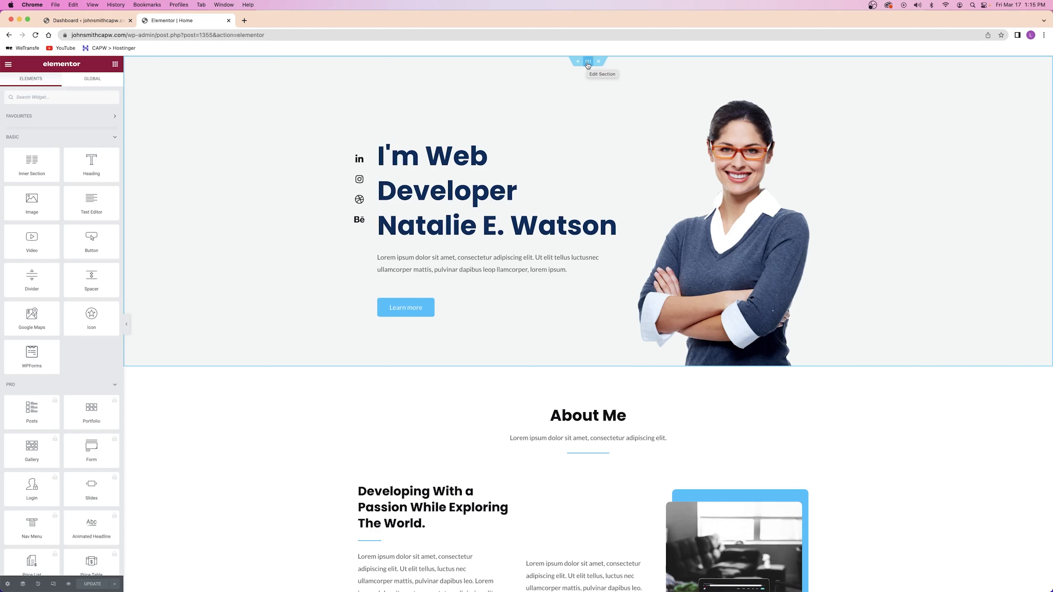
right_click(192, 89)
Change the hero section's Style > Background colour to global Theme Color 5 (#F3F6F6)
click(223, 96)
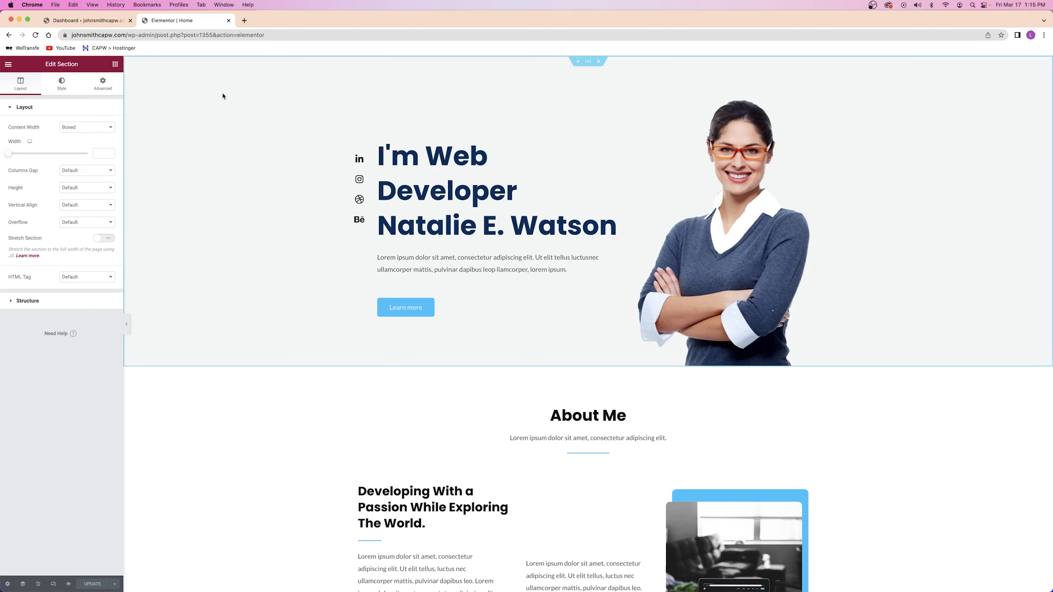
click(62, 85)
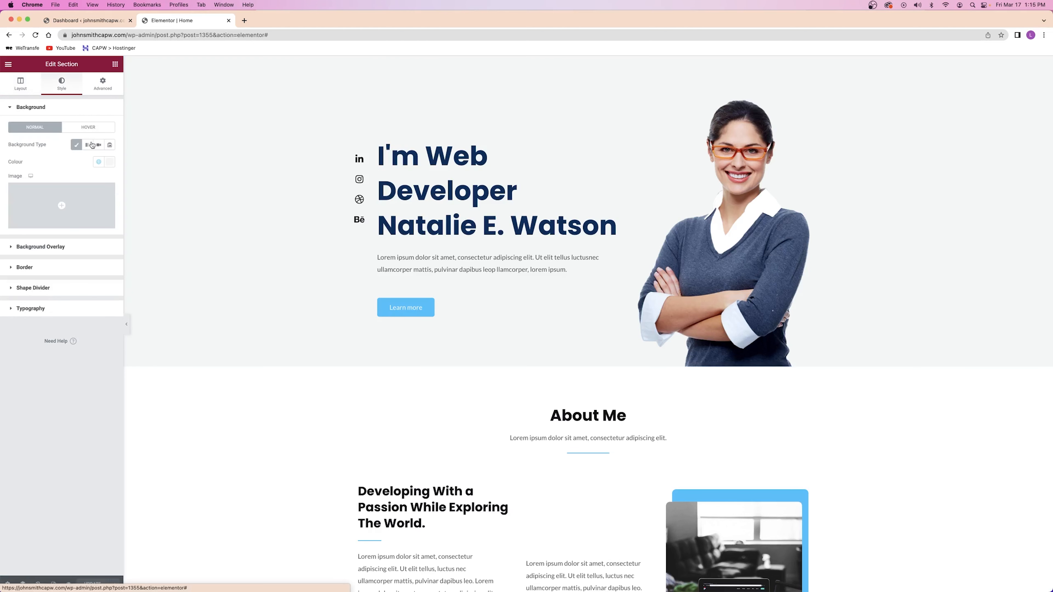
click(110, 167)
drag(71, 236, 67, 207)
click(98, 161)
click(48, 263)
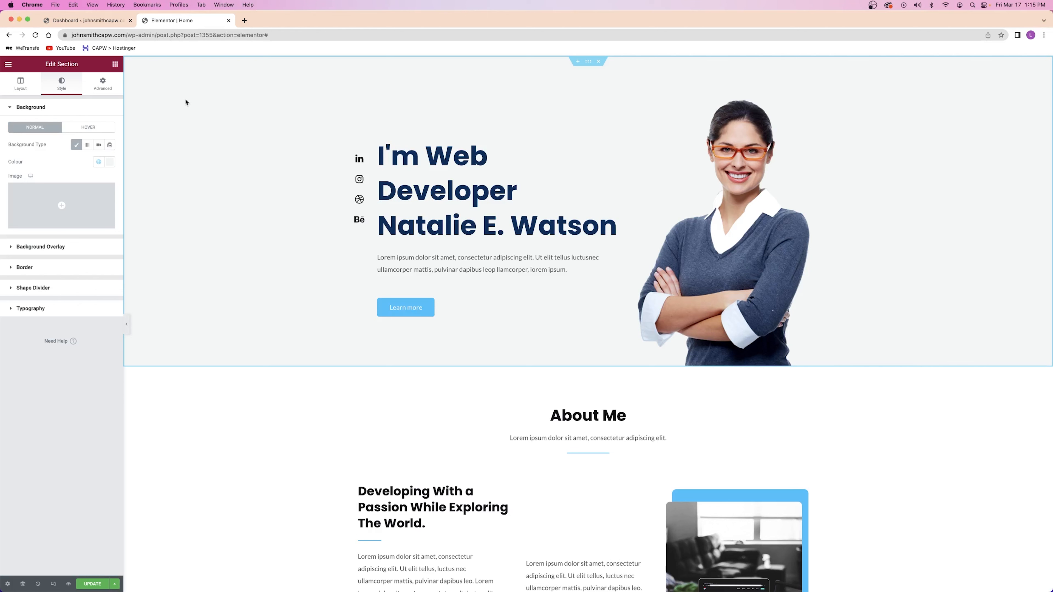
mouse_move(359, 96)
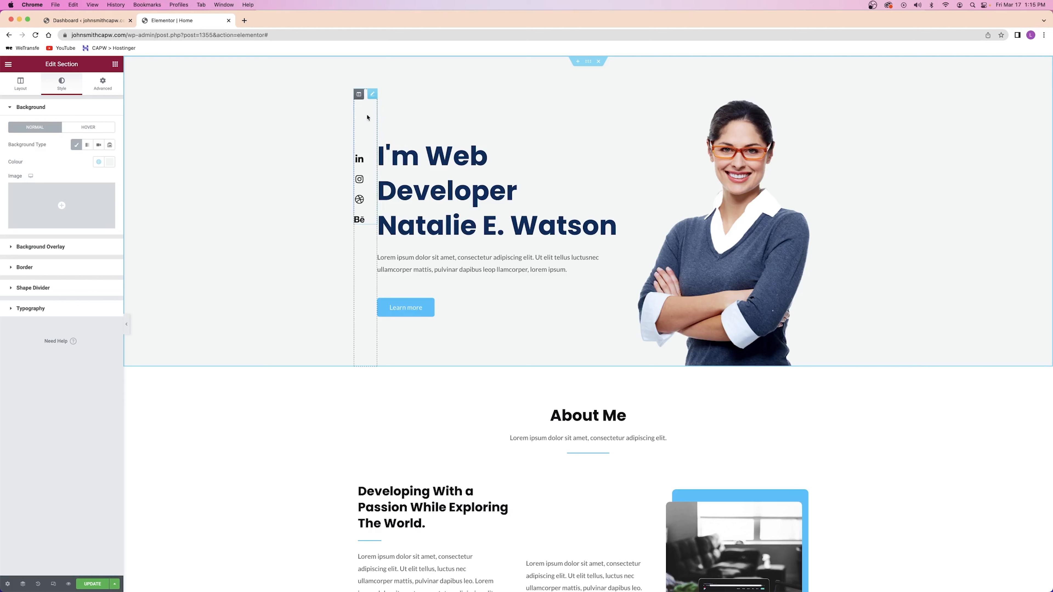
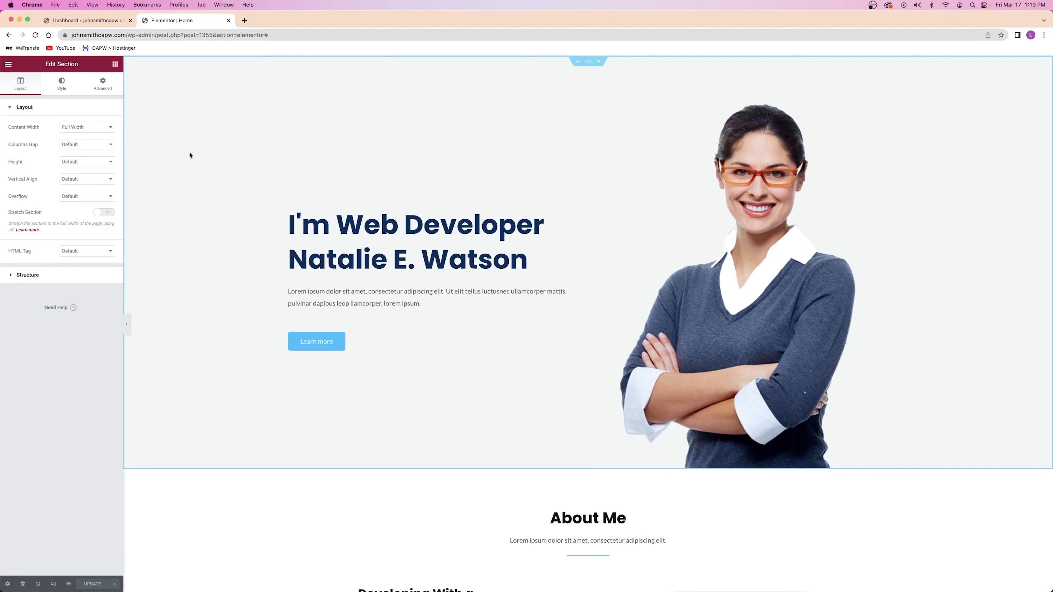
Open the hero section's Edit Section settings from its right-click menu
right_click(175, 166)
click(187, 171)
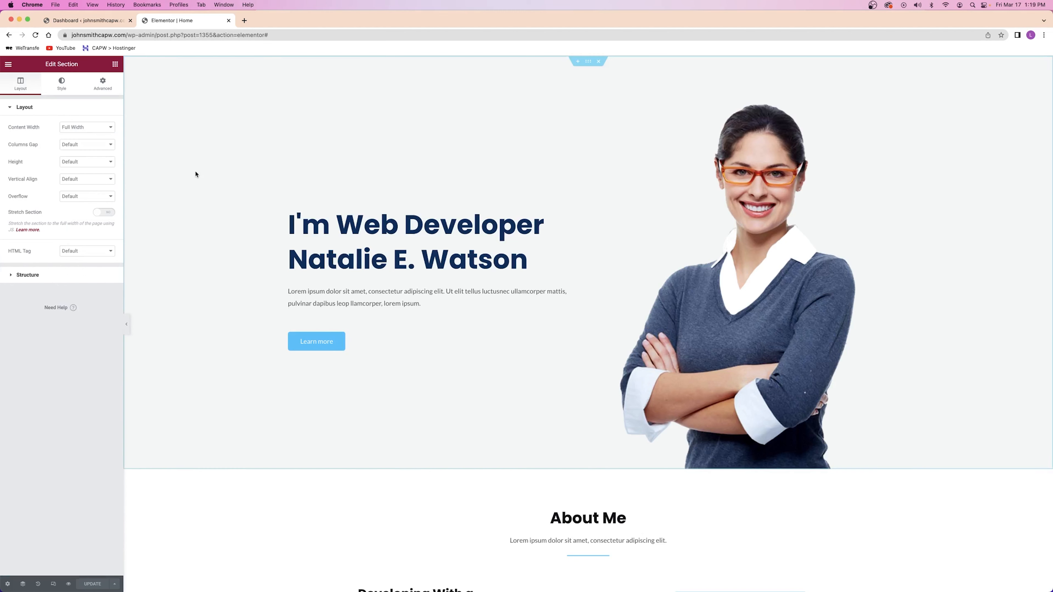
After trying teal and olive, set the hero background to the white global Theme Color 6
click(62, 83)
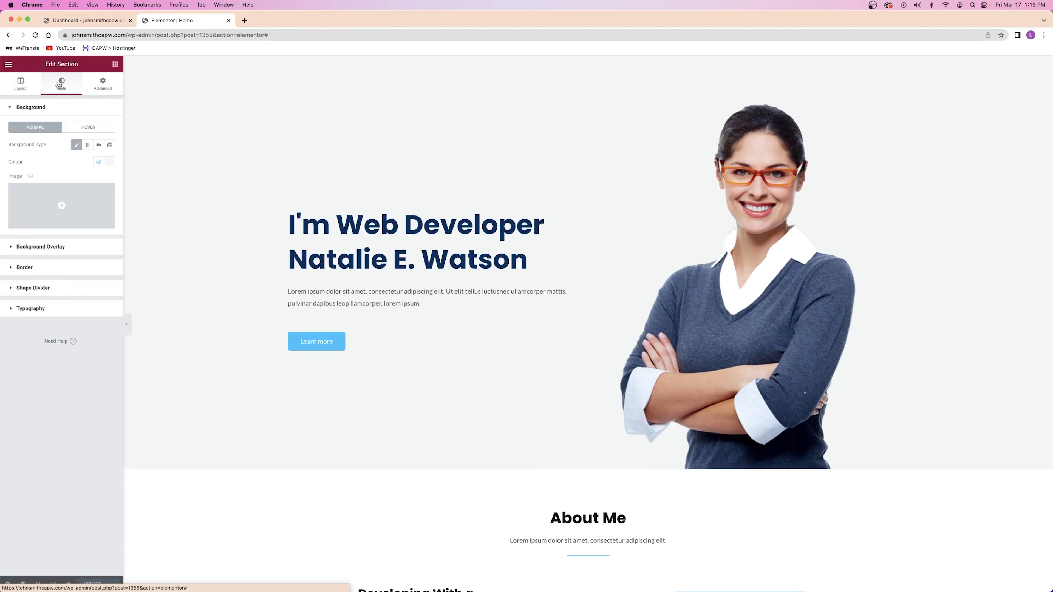
click(110, 162)
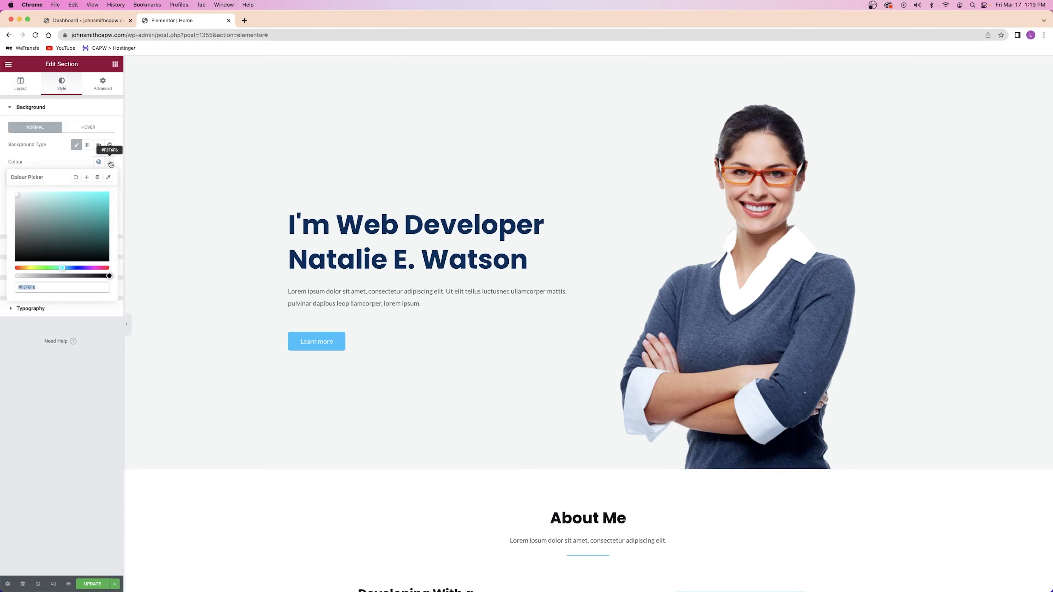
drag(90, 195, 80, 216)
drag(73, 268, 31, 268)
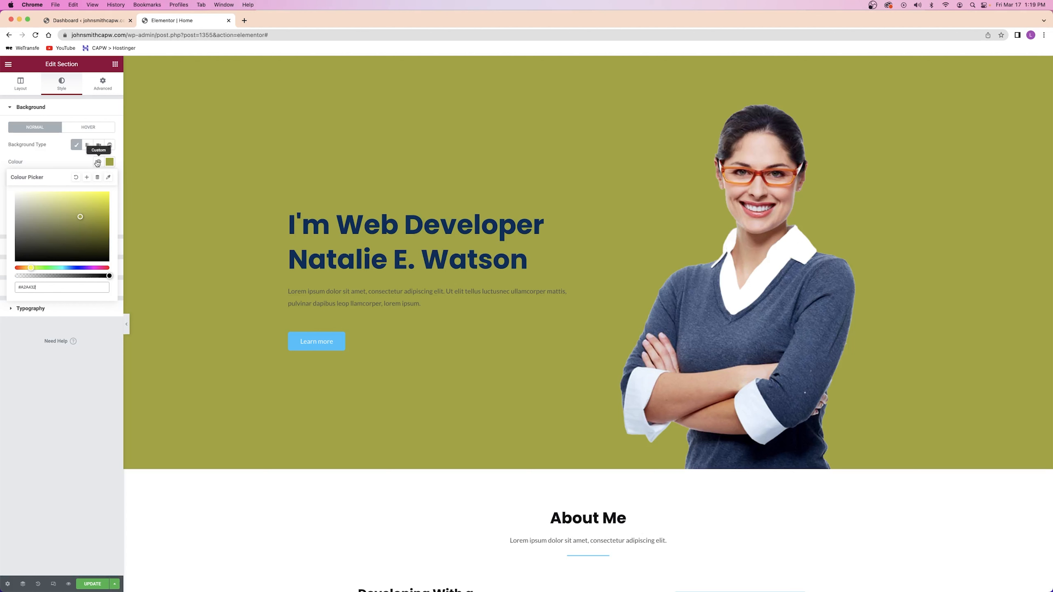
click(97, 177)
scroll(59, 208, down, 2)
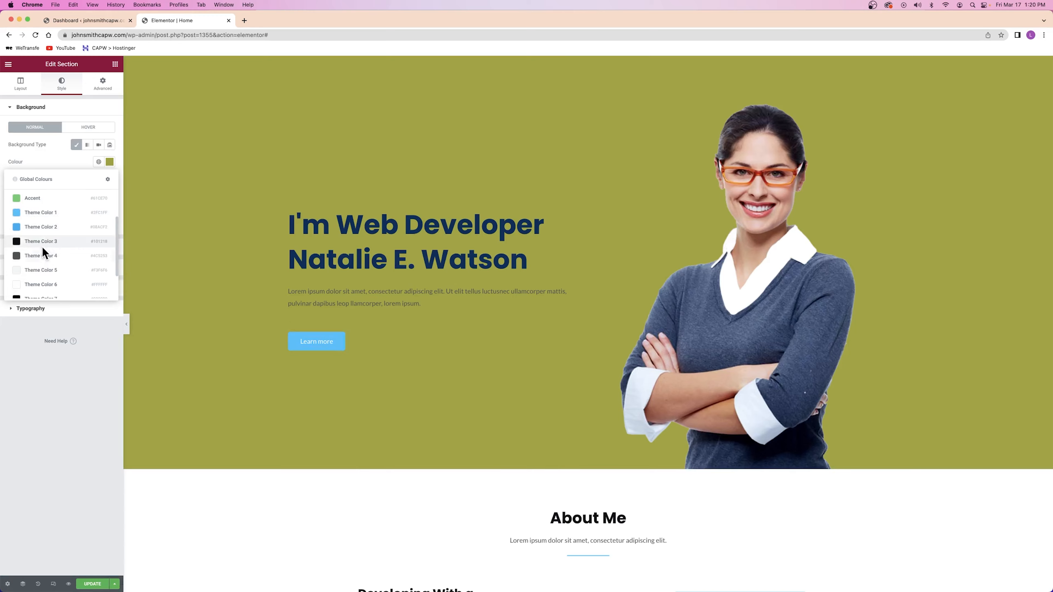
scroll(350, 310, down, 5)
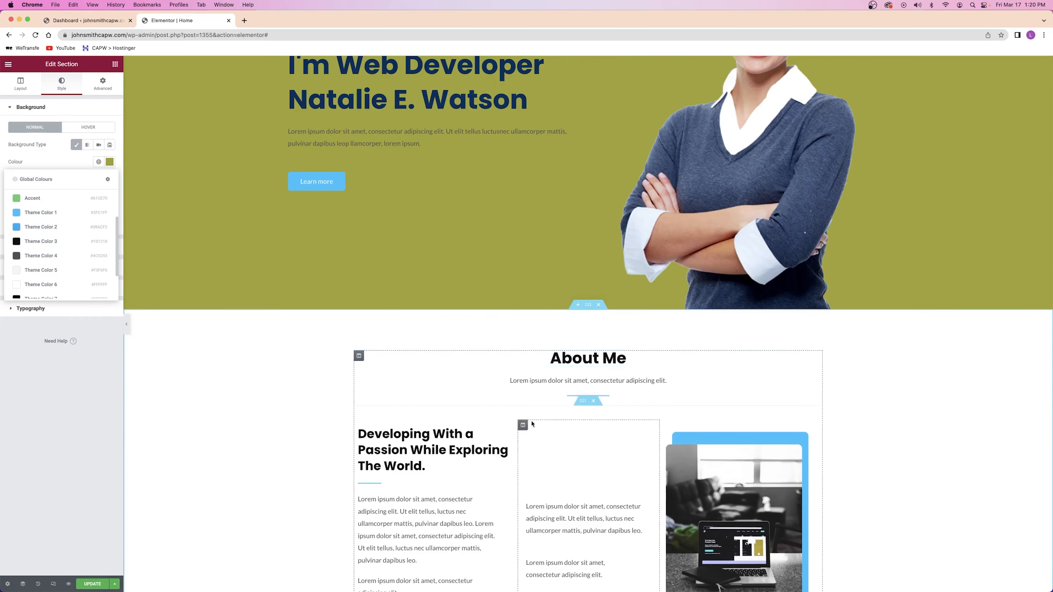
scroll(331, 277, up, 4)
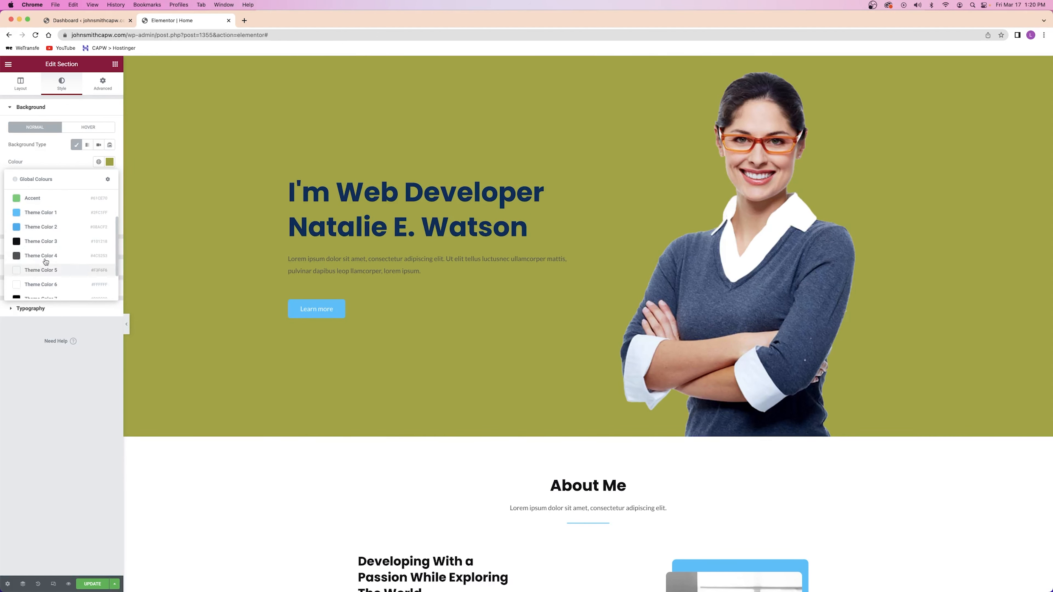
click(38, 286)
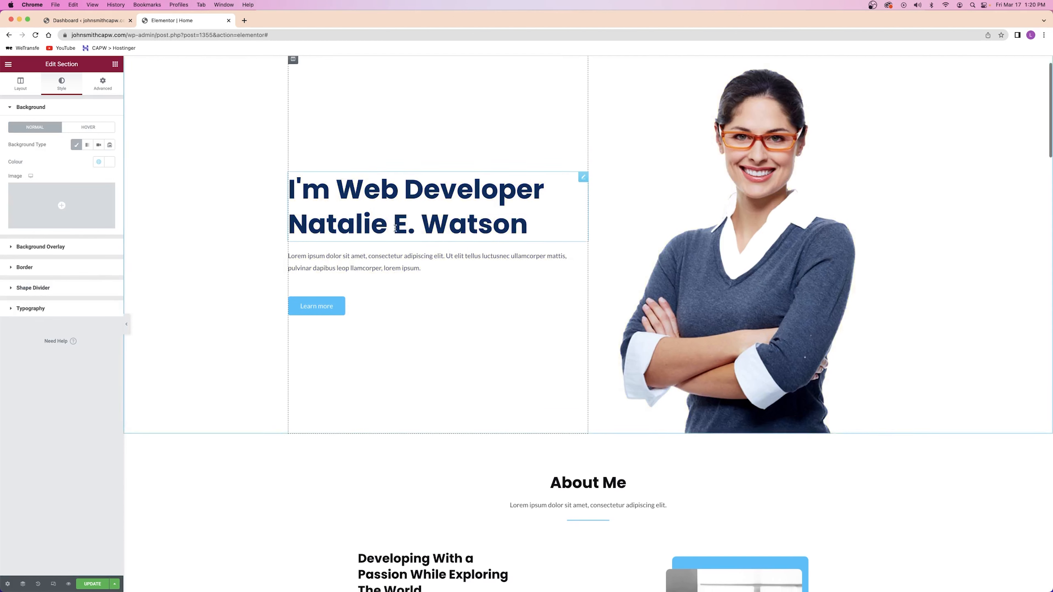
scroll(614, 193, up, 1)
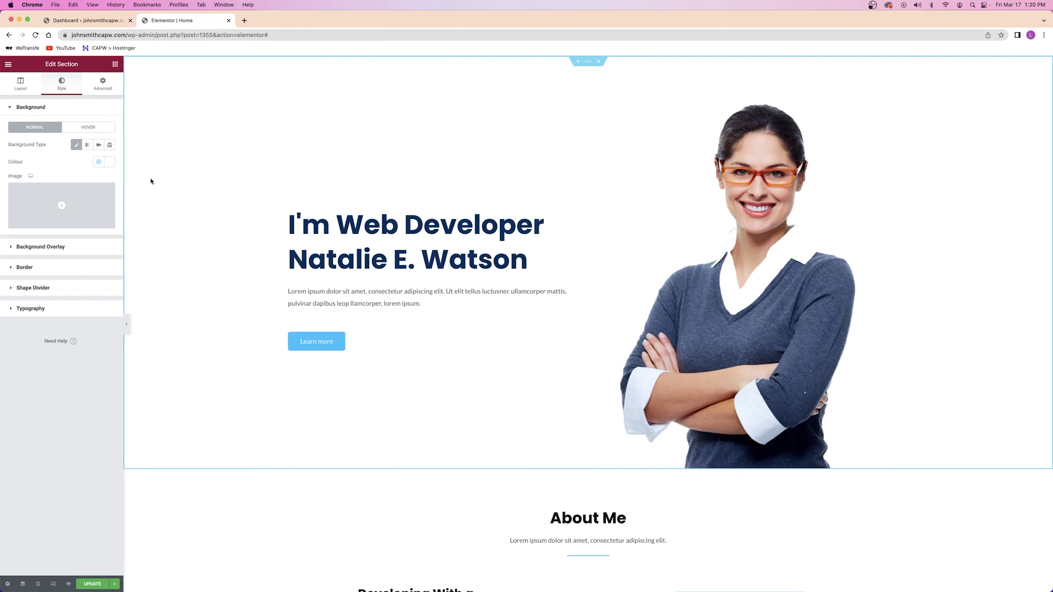
right_click(88, 584)
Save the page with UPDATE and check the WordPress Dashboard tab before returning to the editor
click(86, 586)
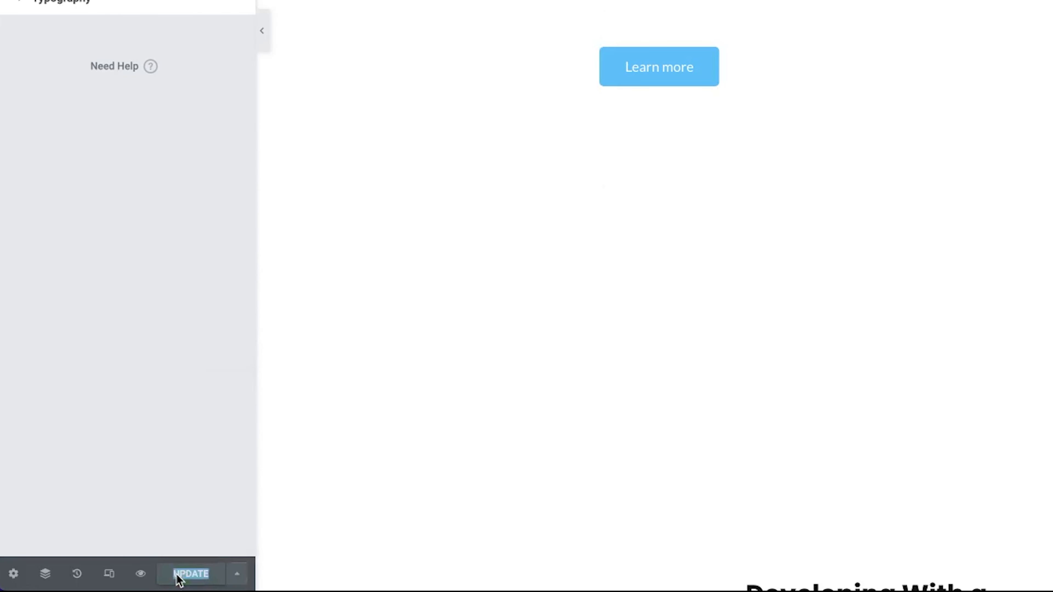
click(212, 288)
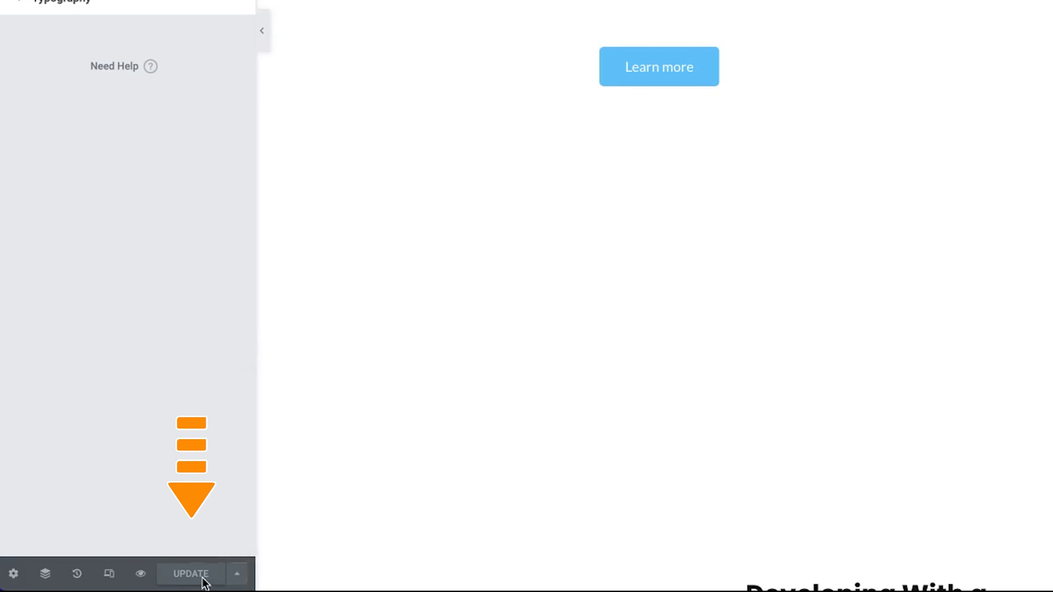
click(73, 21)
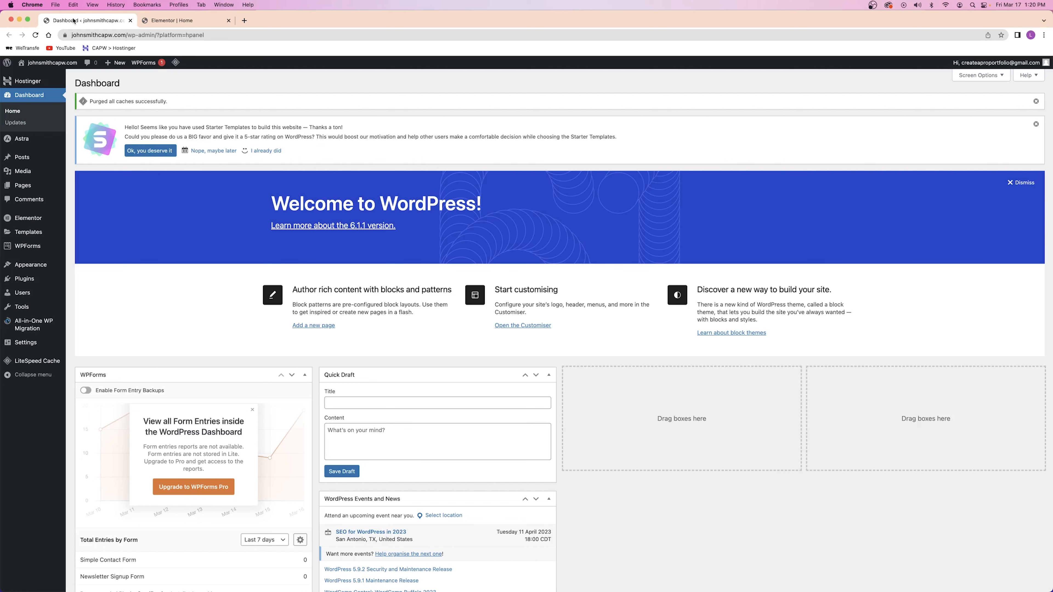
click(142, 21)
click(76, 21)
click(141, 20)
click(76, 21)
click(174, 21)
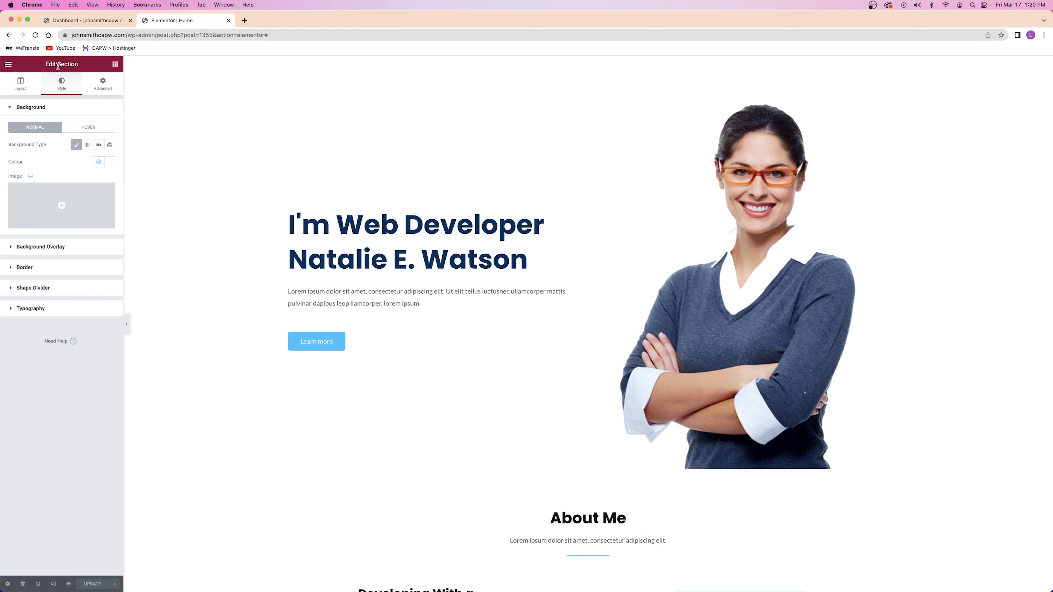
Set the editor's exit destination to WP Dashboard, leave the editor, and close the duplicate tab
right_click(6, 68)
click(6, 68)
click(7, 64)
click(40, 230)
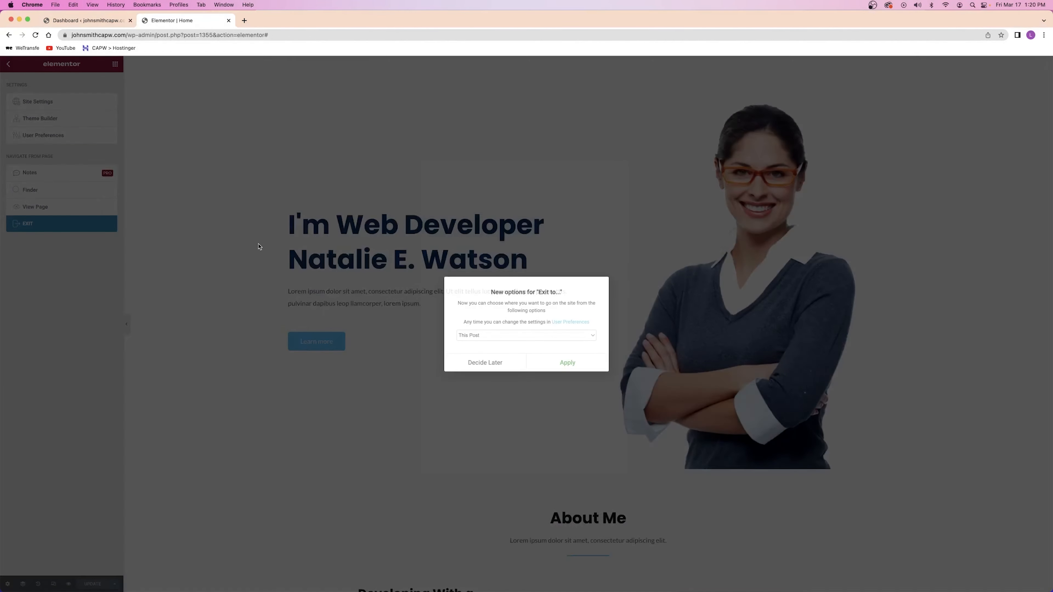
click(518, 338)
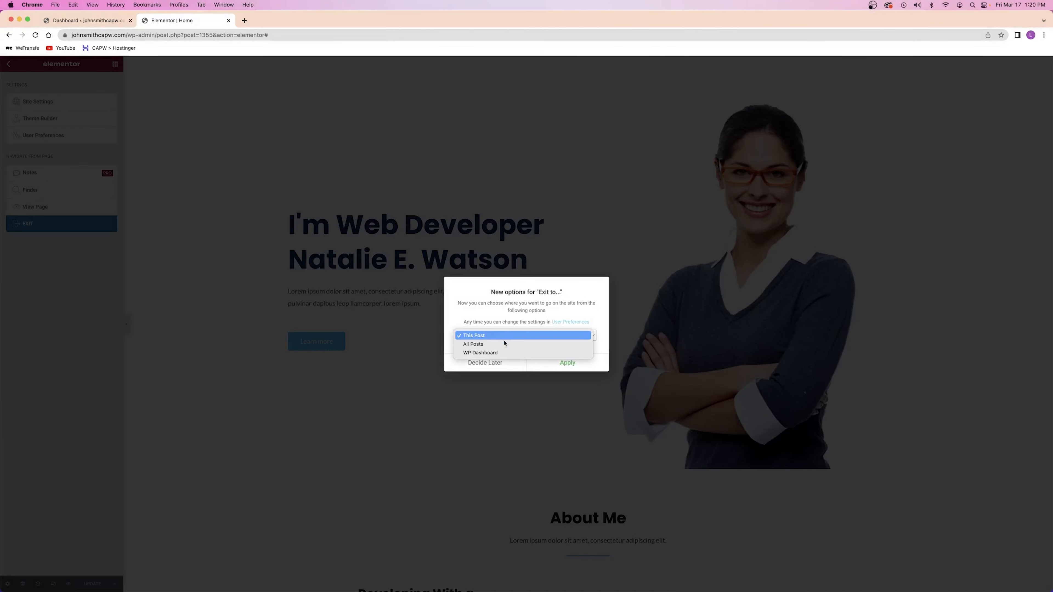
click(499, 353)
click(568, 363)
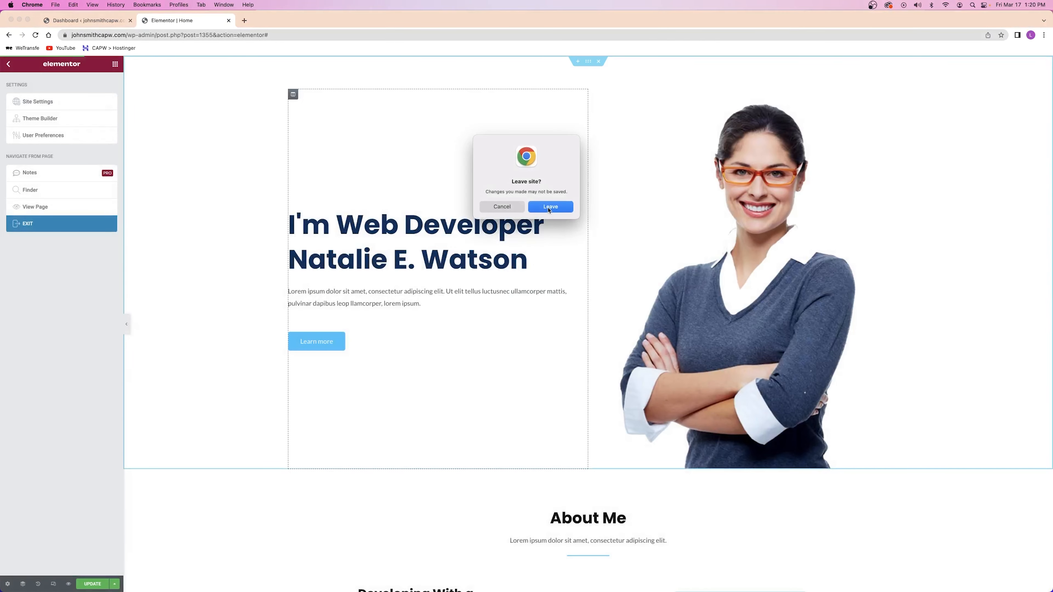
click(550, 206)
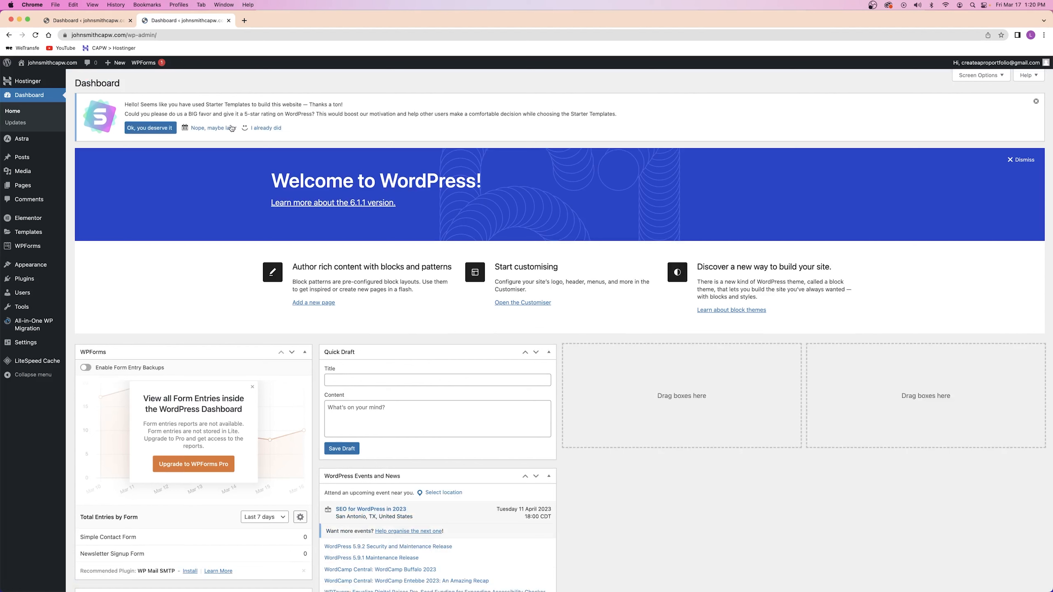
key(super+w)
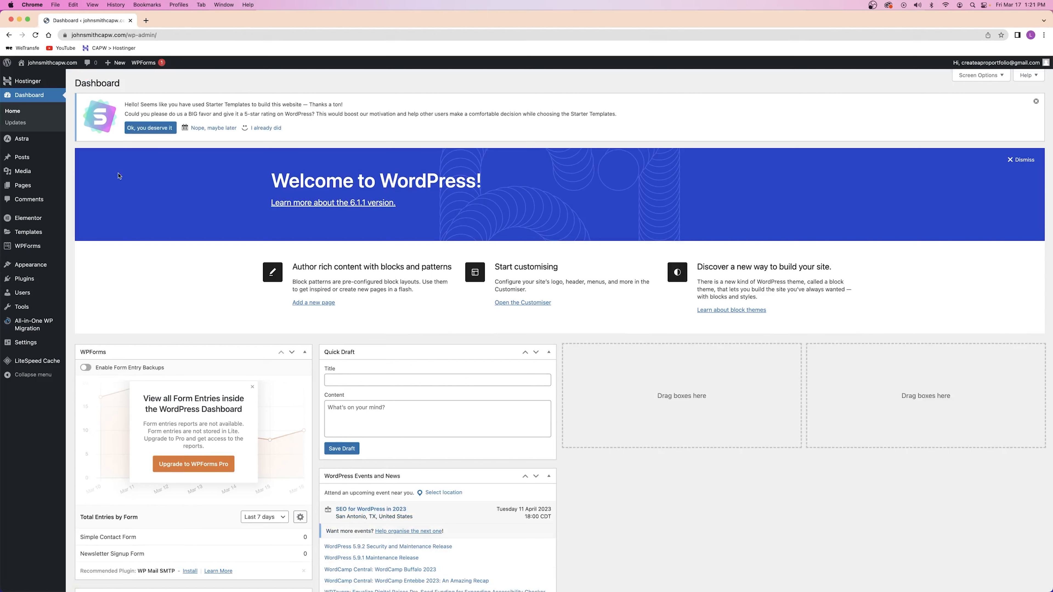
Open the live home page in a new tab, then reopen it with Edit with Elementor
right_click(48, 62)
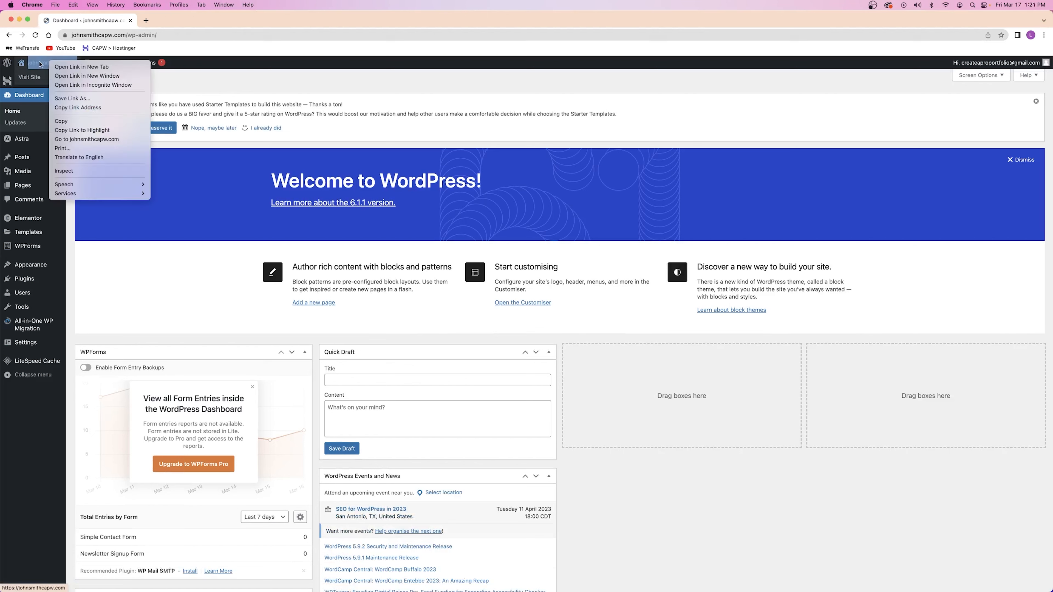
click(170, 77)
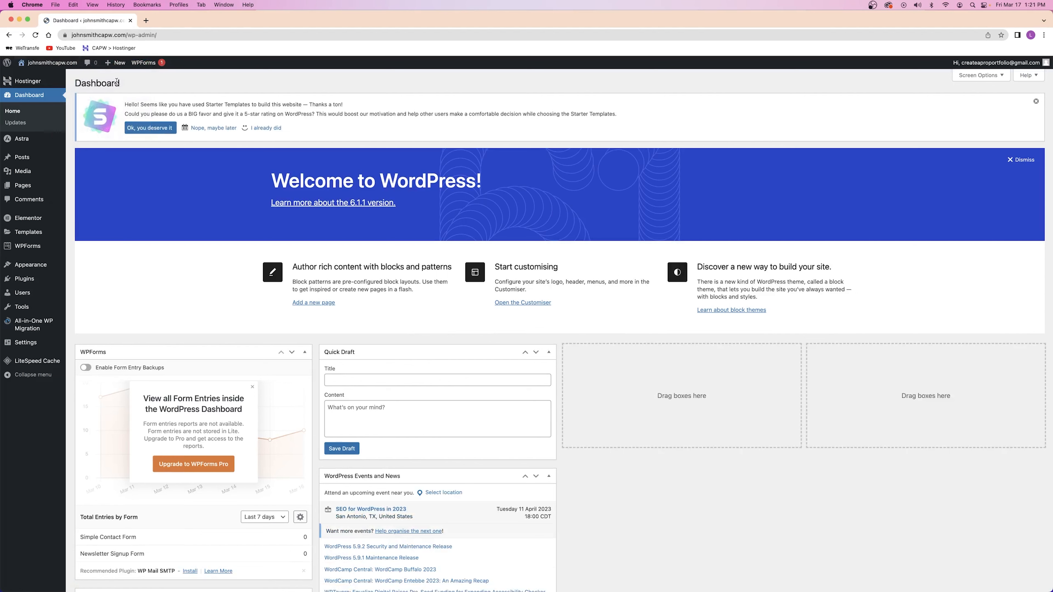
right_click(45, 65)
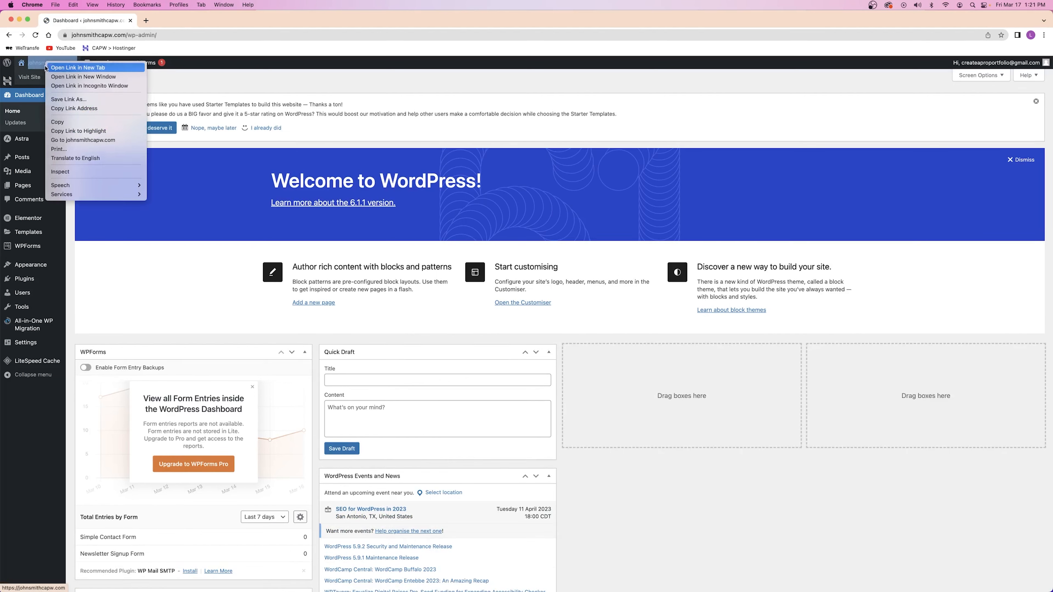
click(45, 67)
click(162, 24)
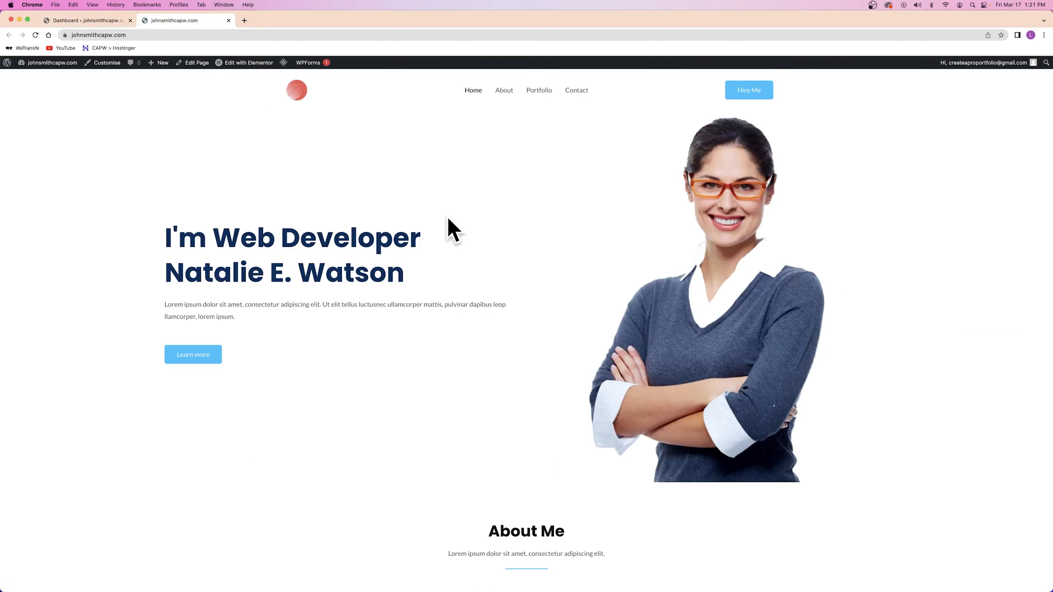
mouse_move(233, 64)
click(232, 63)
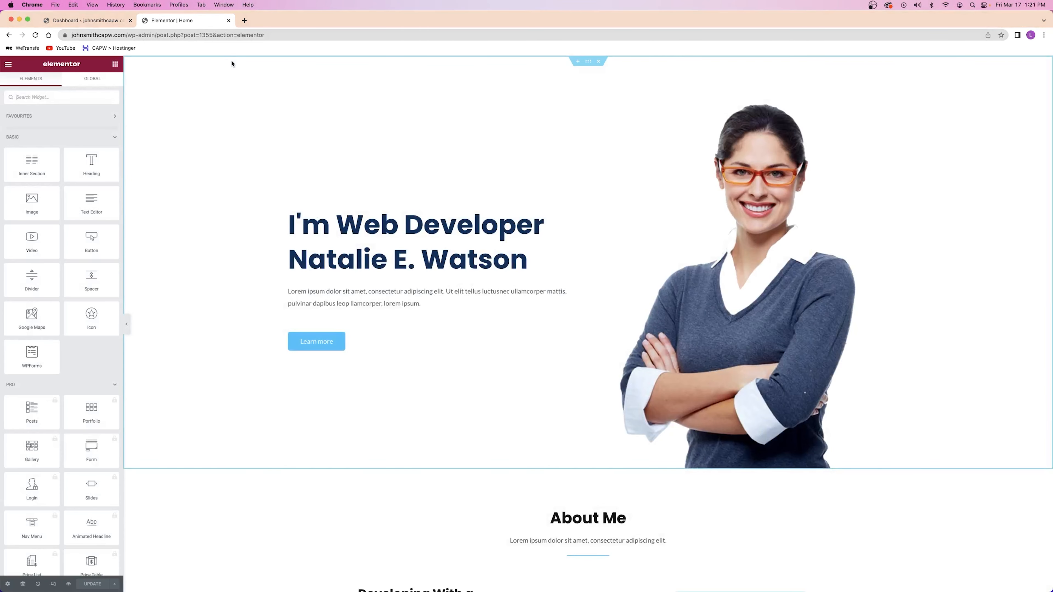
Reopen the hero section's Style settings and briefly view the global colours list
right_click(183, 165)
click(214, 176)
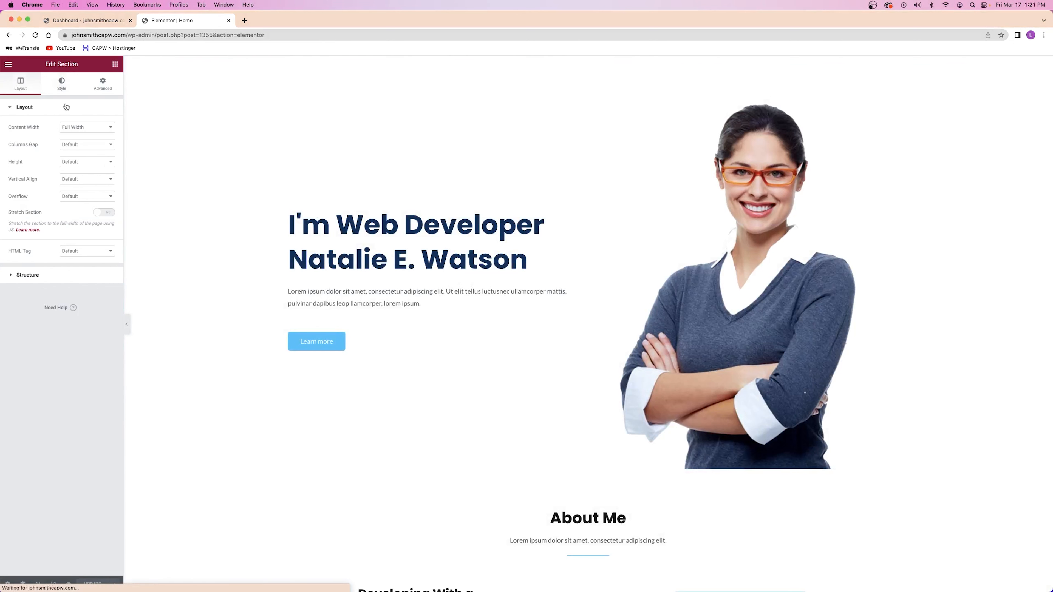
click(61, 83)
click(99, 164)
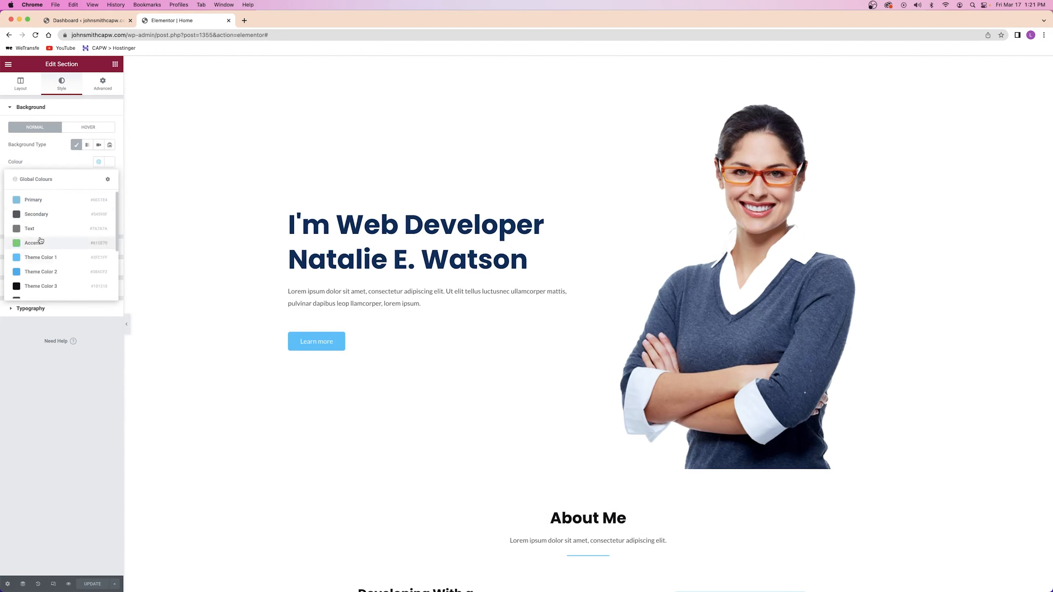
click(99, 163)
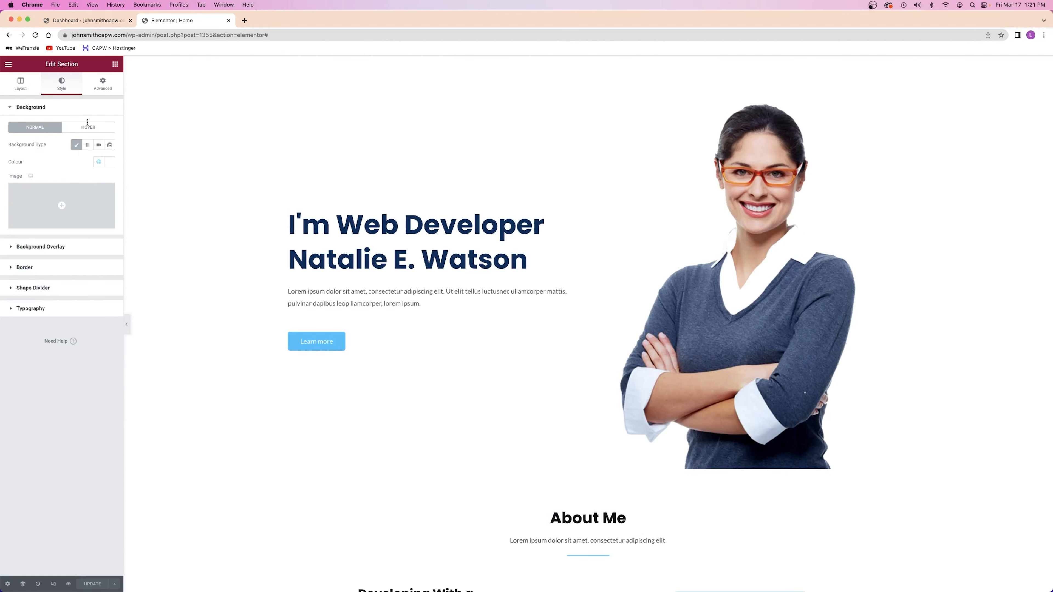
Open the site homepage in a new tab from the dashboard and launch the Customizer
click(87, 20)
right_click(65, 65)
click(92, 67)
click(256, 21)
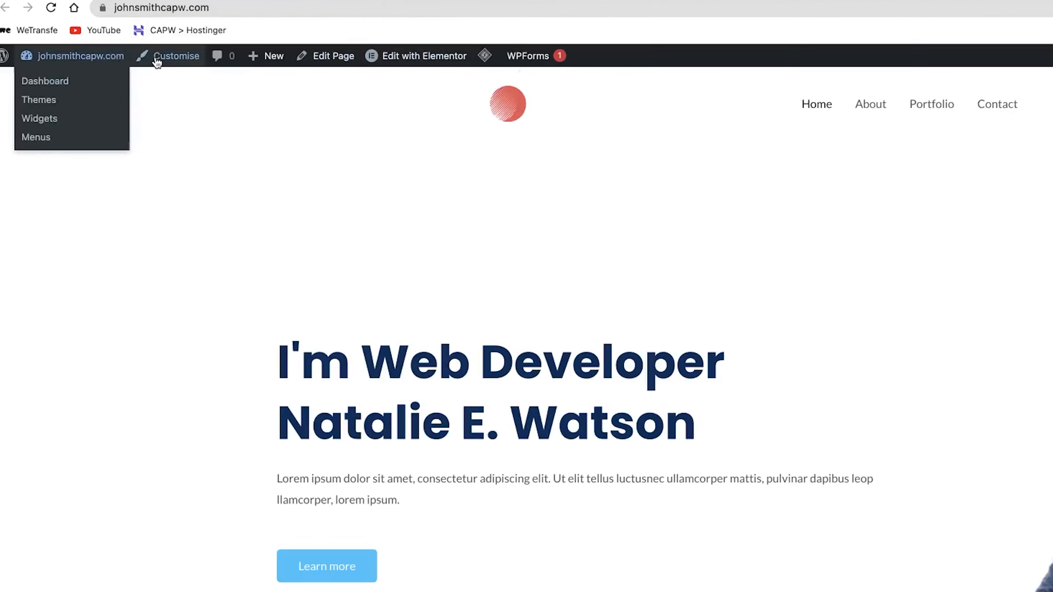
click(209, 52)
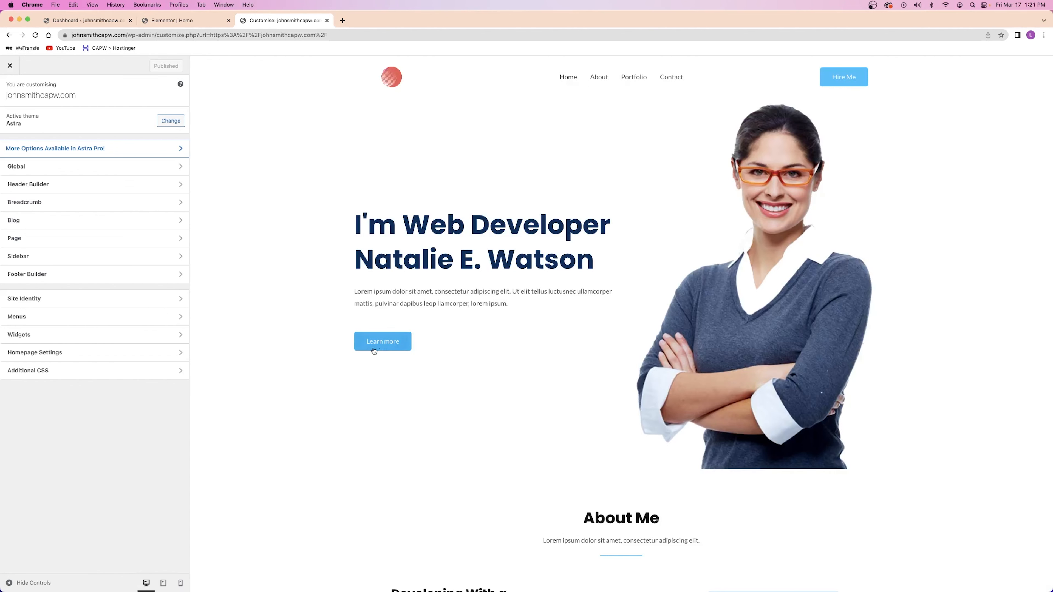
Open Global > Colours in the Astra Customizer to view the nine-swatch palette and theme colours
click(33, 168)
click(45, 135)
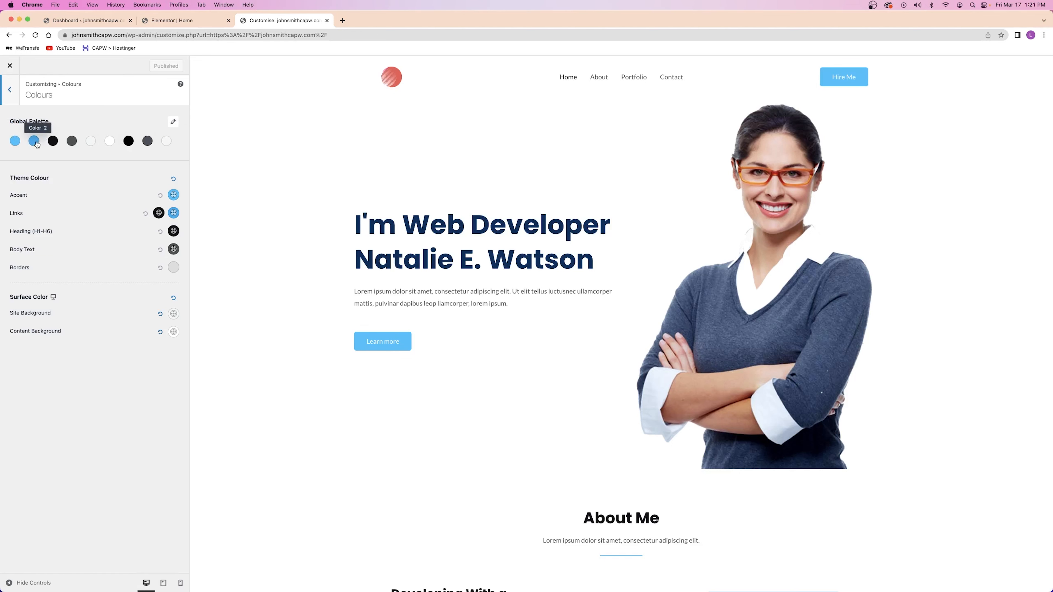
scroll(412, 182, down, 5)
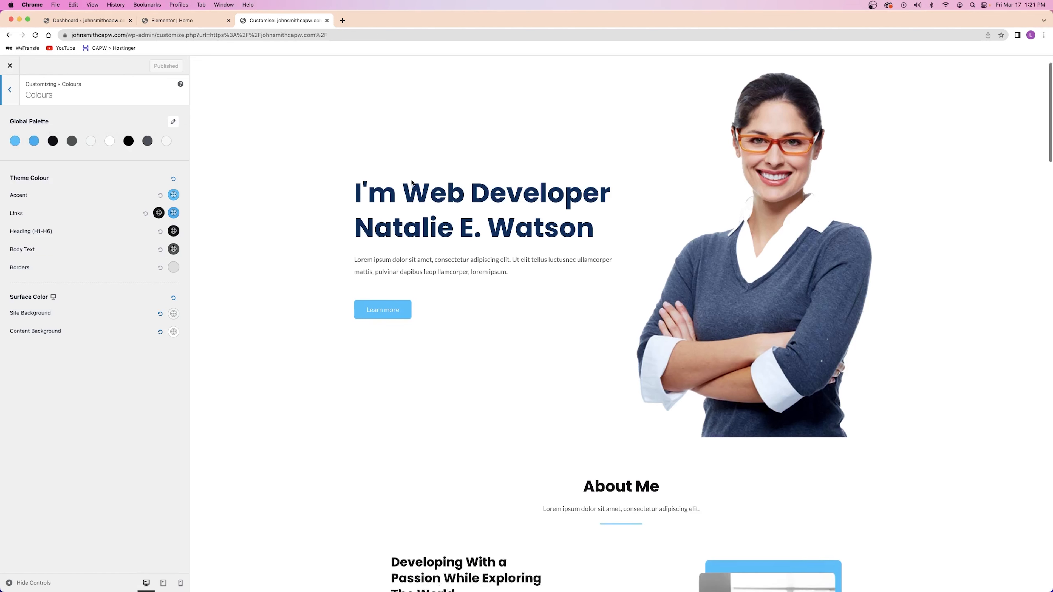
scroll(412, 182, up, 5)
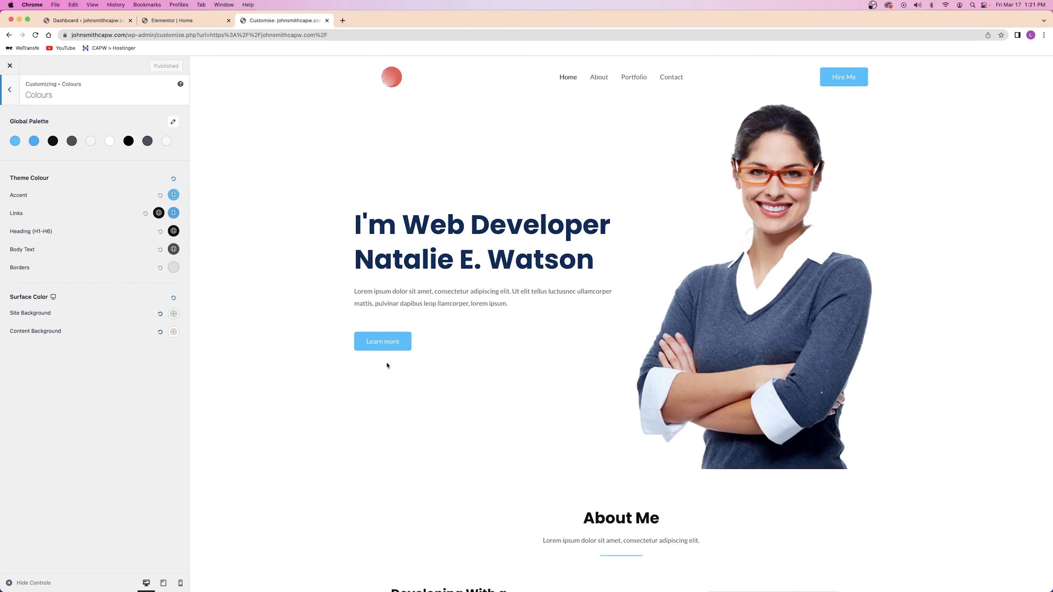
click(34, 141)
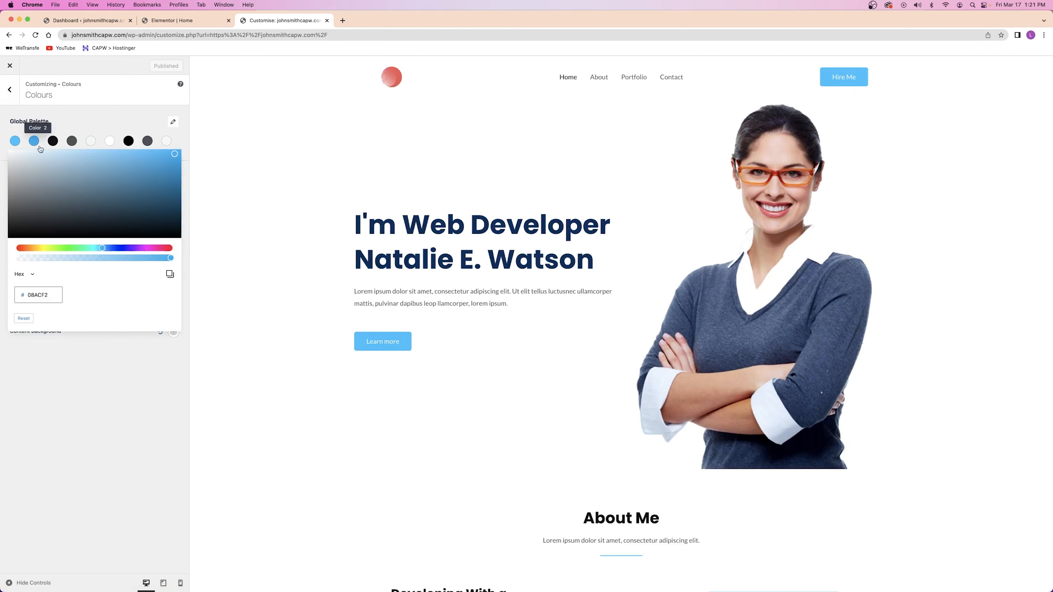
click(76, 119)
click(15, 142)
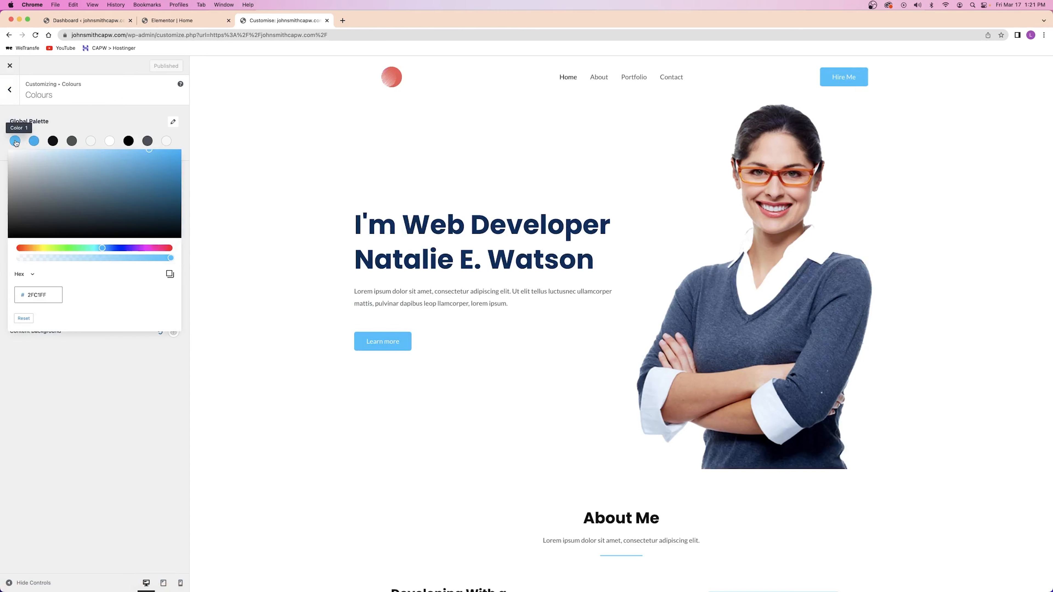
double_click(36, 296)
drag(104, 249, 56, 249)
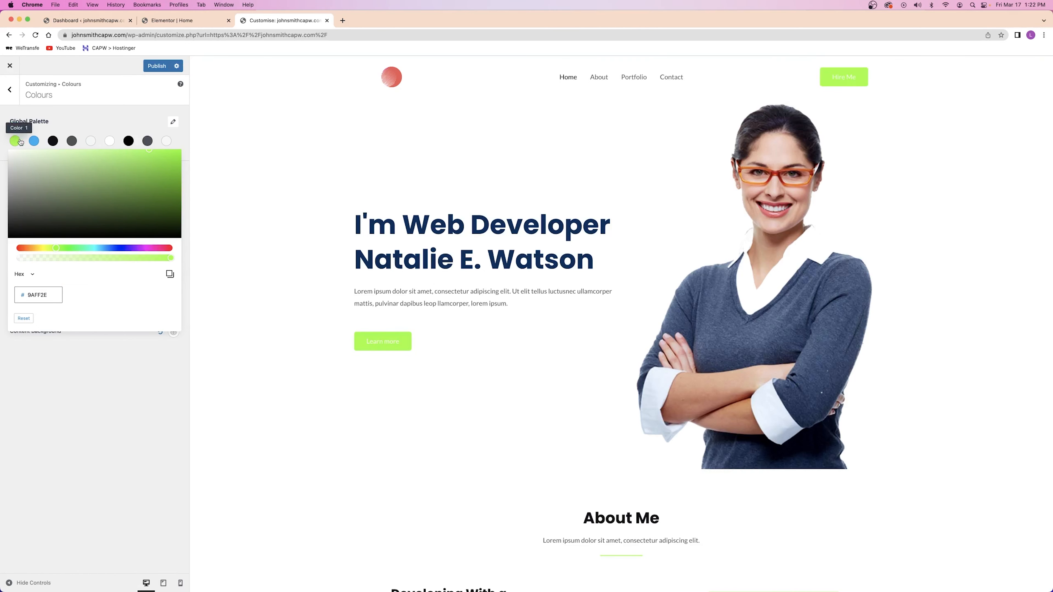
scroll(470, 251, down, 1)
scroll(470, 250, down, 5)
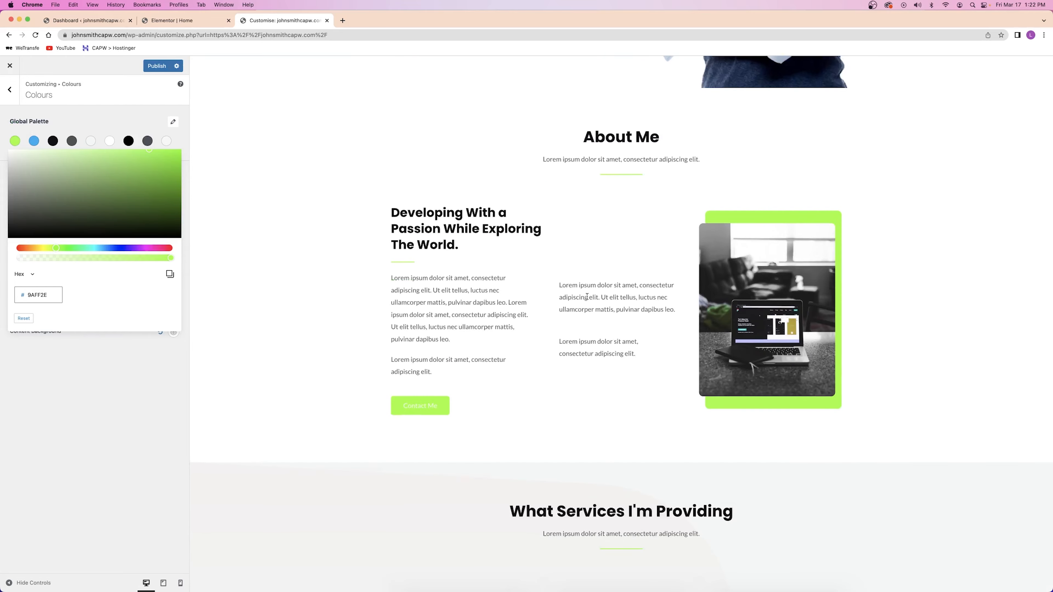
scroll(586, 298, down, 7)
scroll(585, 299, down, 5)
scroll(586, 297, up, 20)
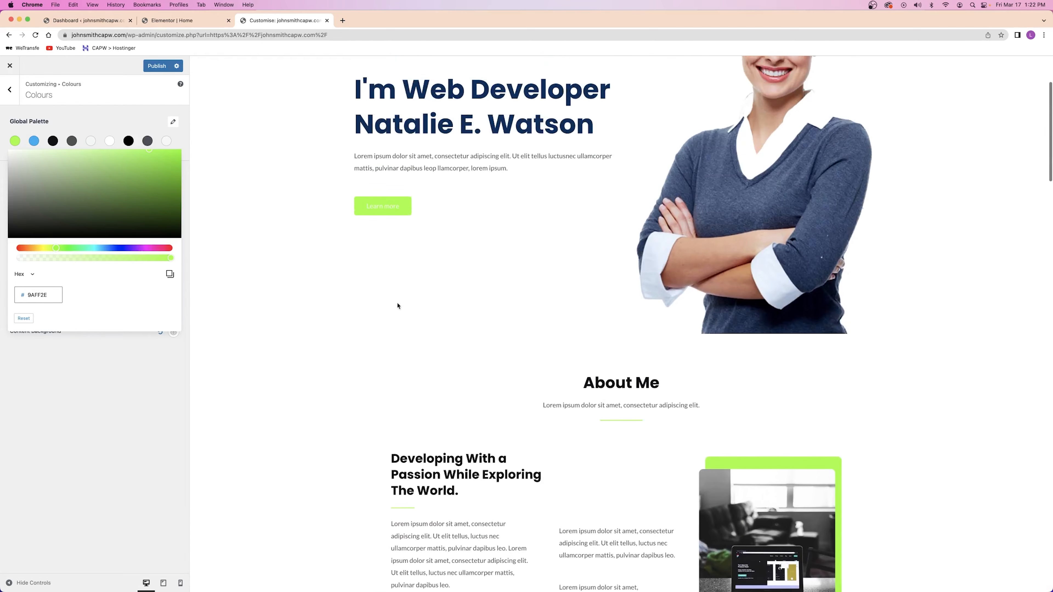
drag(69, 249, 212, 246)
scroll(390, 245, up, 5)
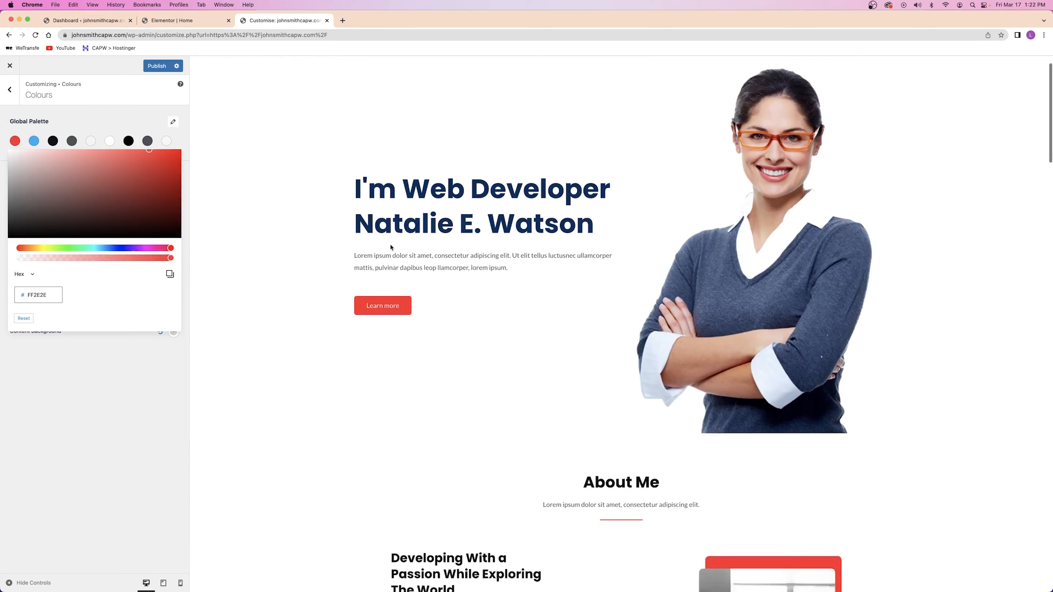
scroll(412, 243, down, 10)
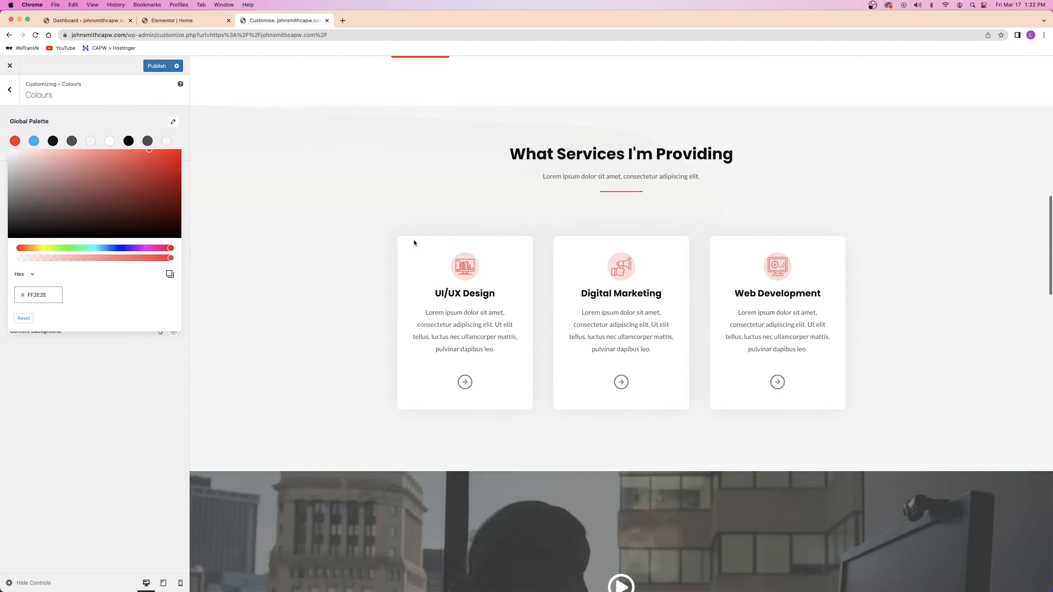
scroll(414, 241, down, 10)
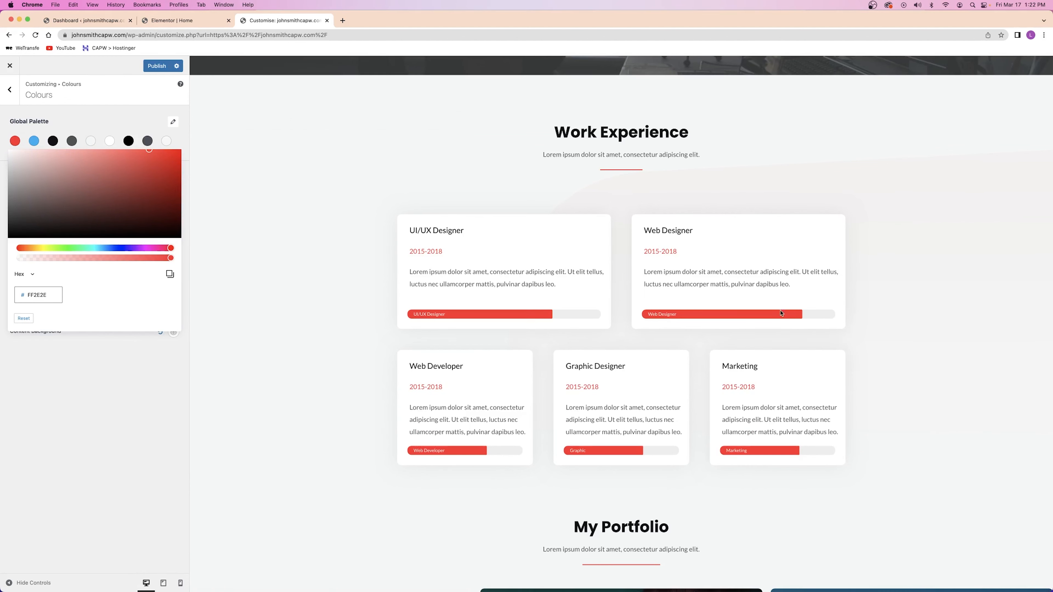
scroll(782, 313, up, 20)
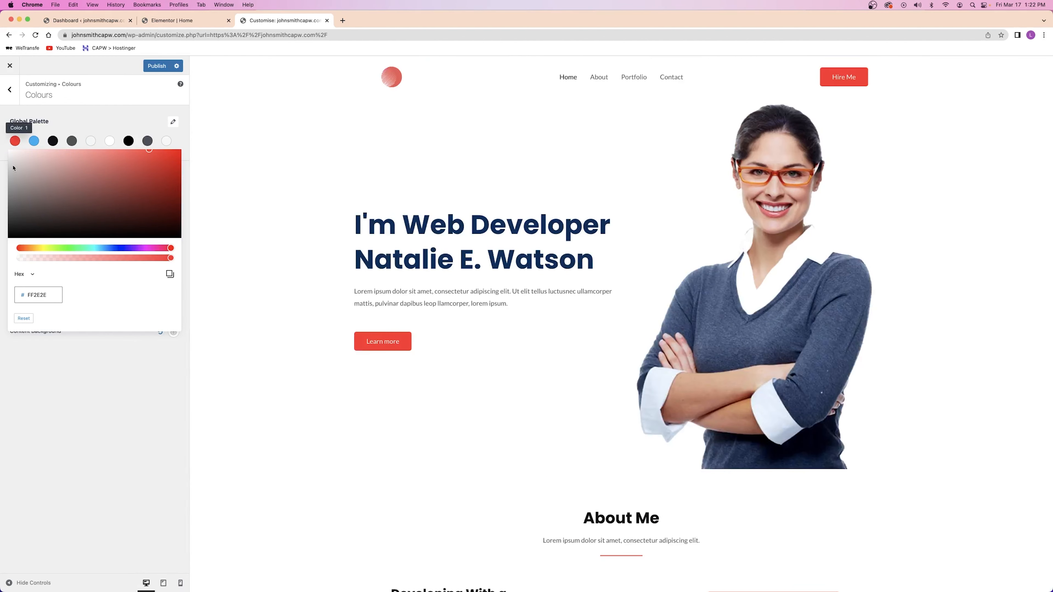
drag(61, 183, 192, 148)
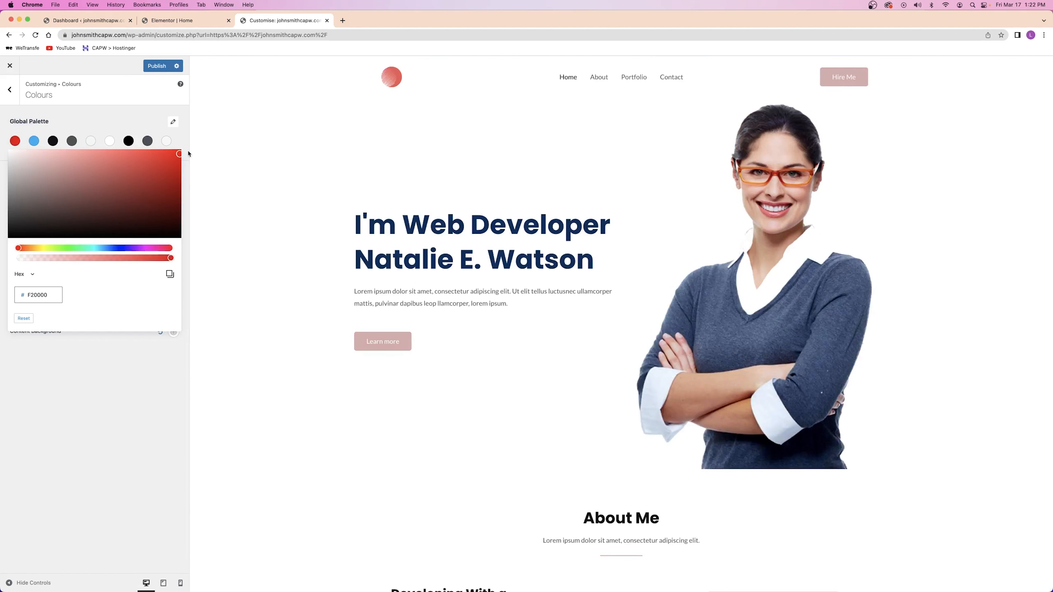
click(121, 249)
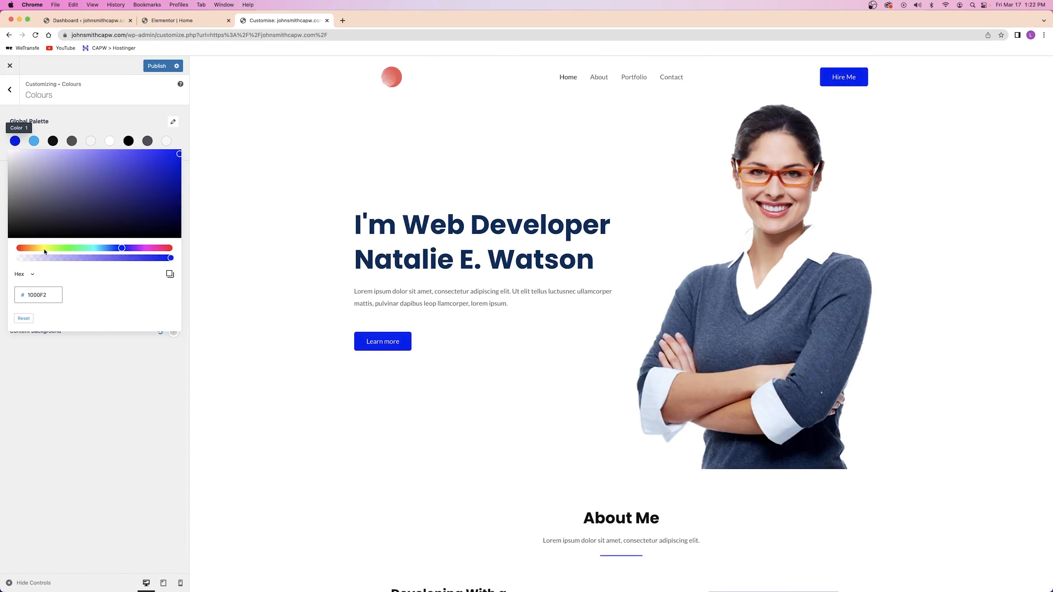
click(44, 249)
click(26, 249)
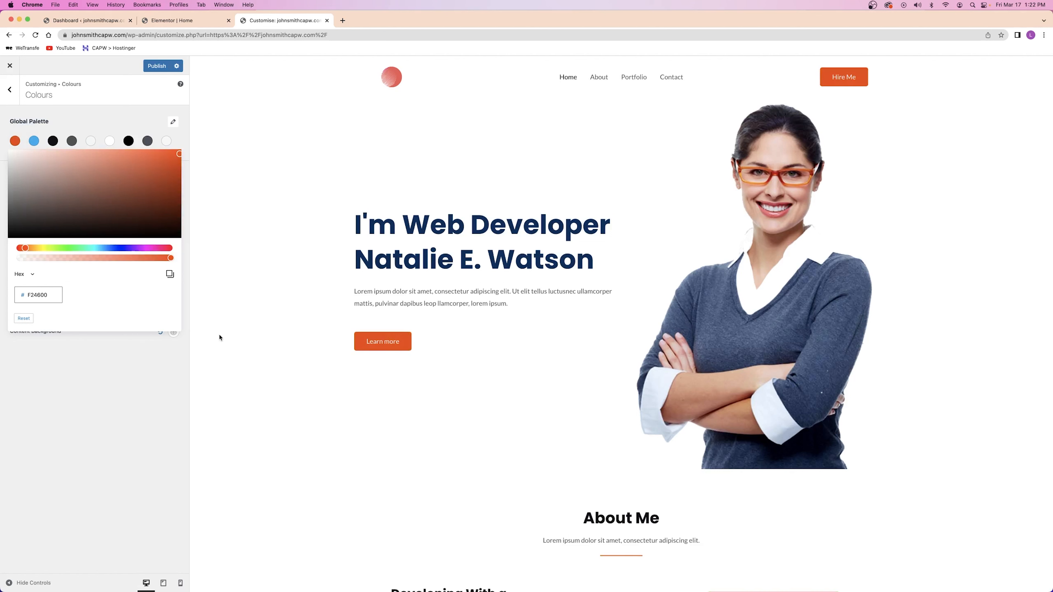
double_click(46, 296)
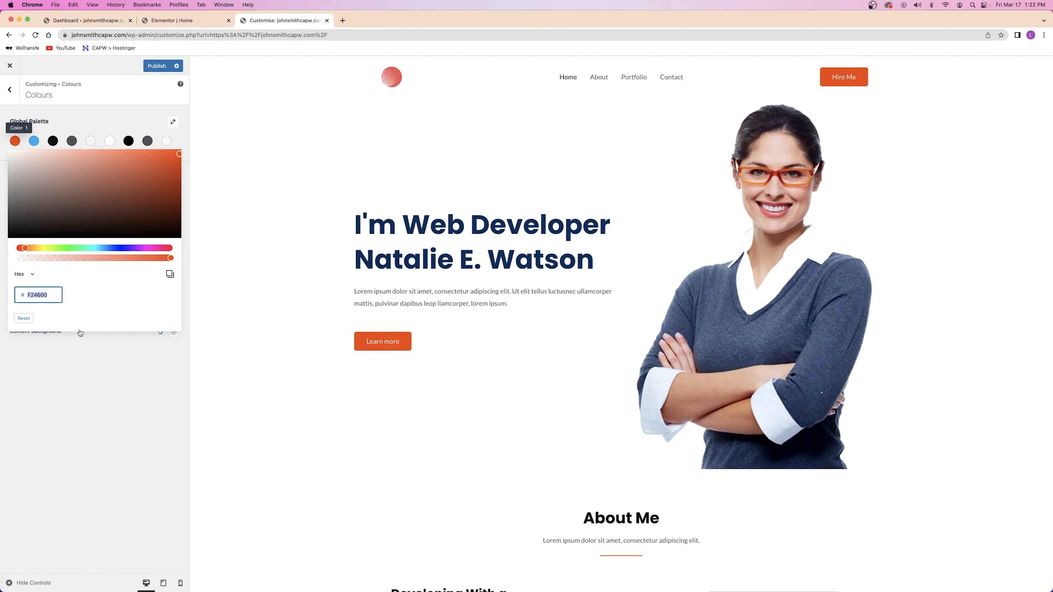
text(2FC1FF)
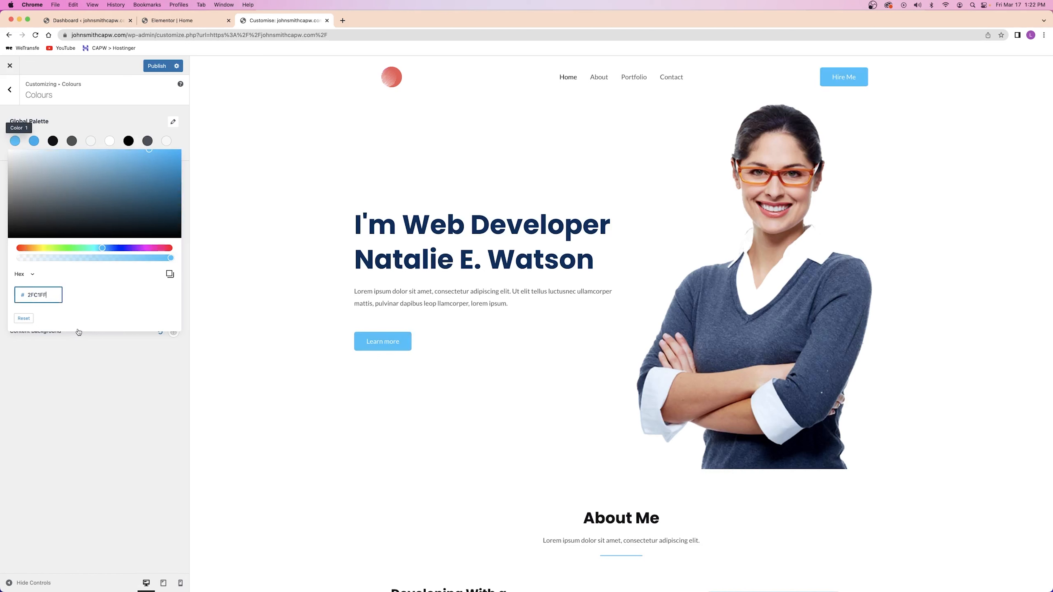
click(84, 130)
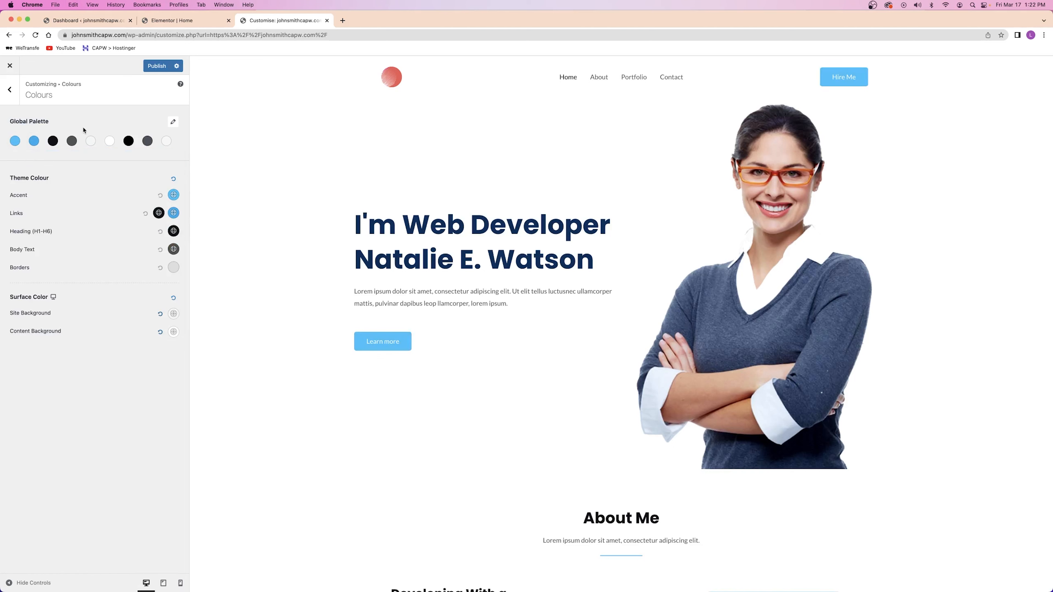
Publish the Customizer colour changes, close its tab, and select the hero portrait image in Elementor
click(149, 71)
click(174, 21)
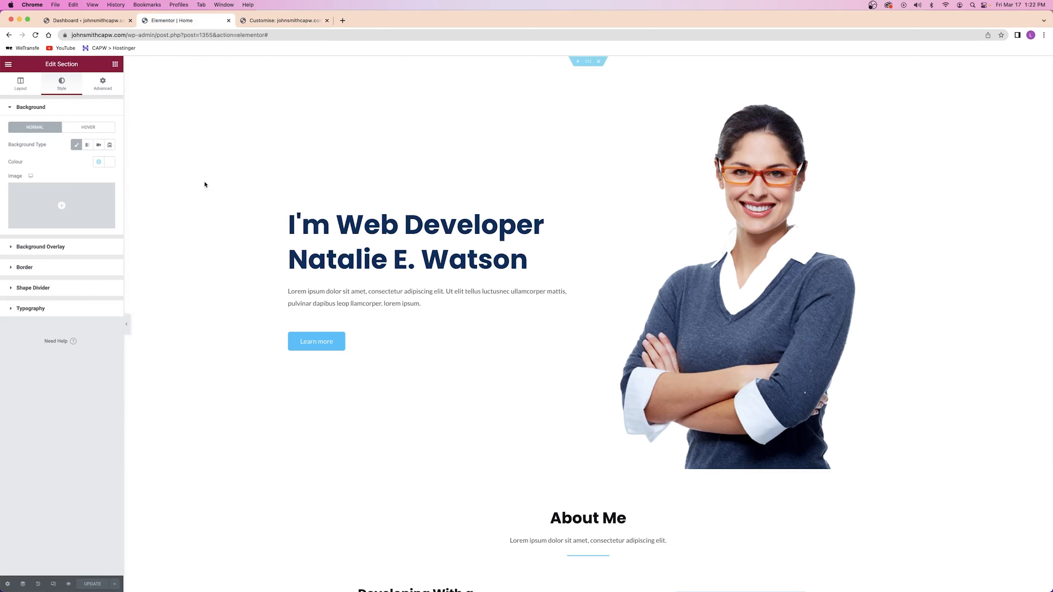
click(255, 19)
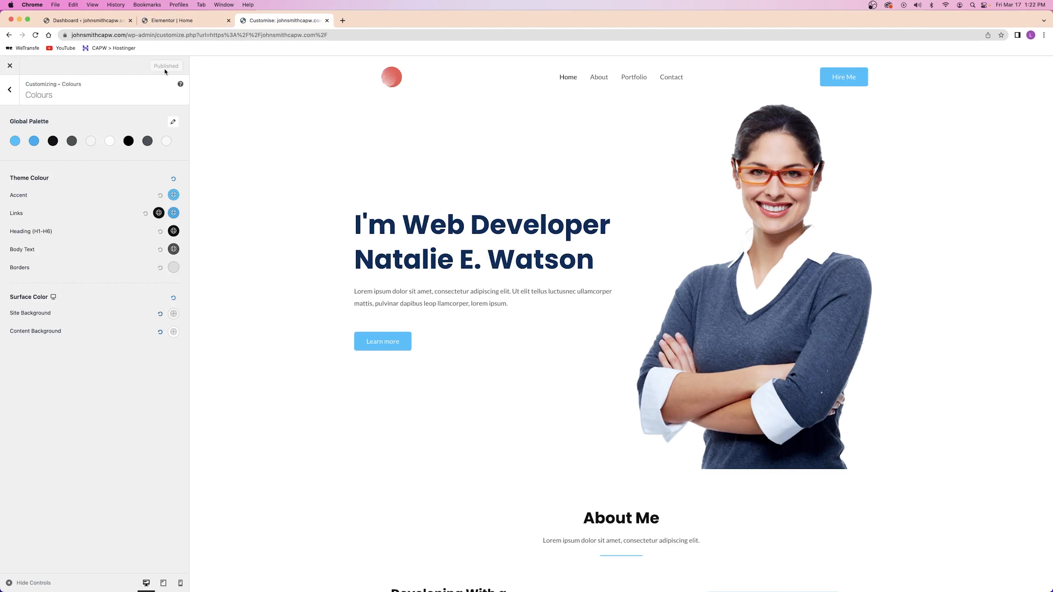
click(326, 21)
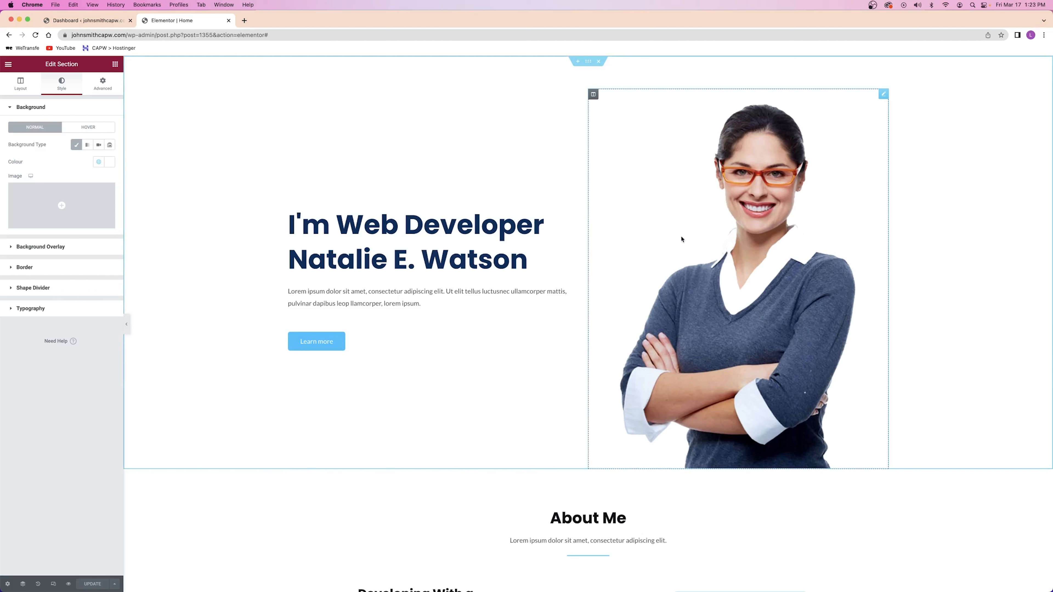
click(688, 247)
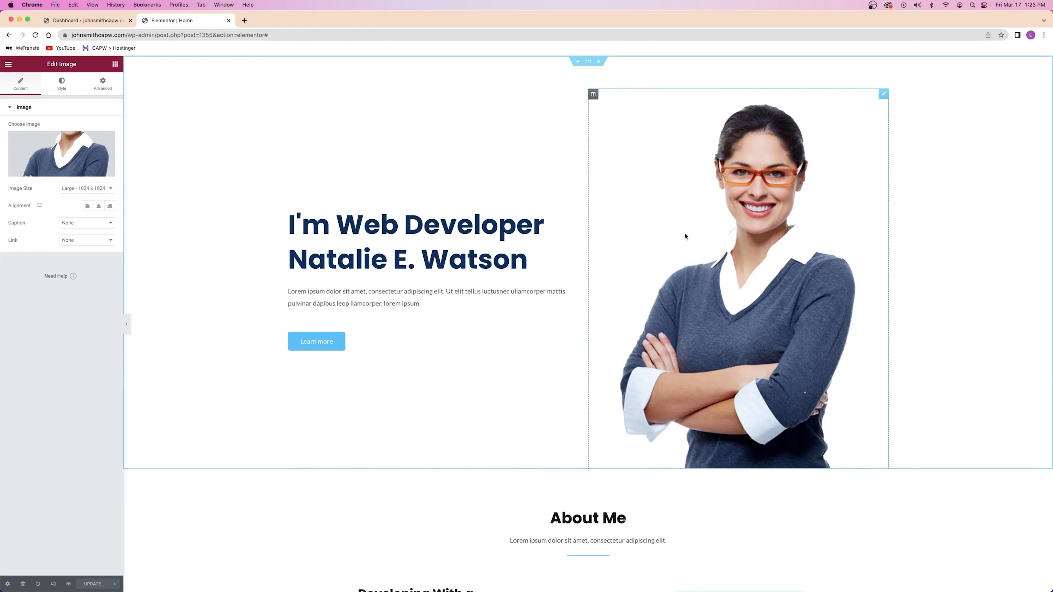
Upload all 15 images from Desktop > Wordpress Tutorial 2023 > Images to the Media Library
click(63, 159)
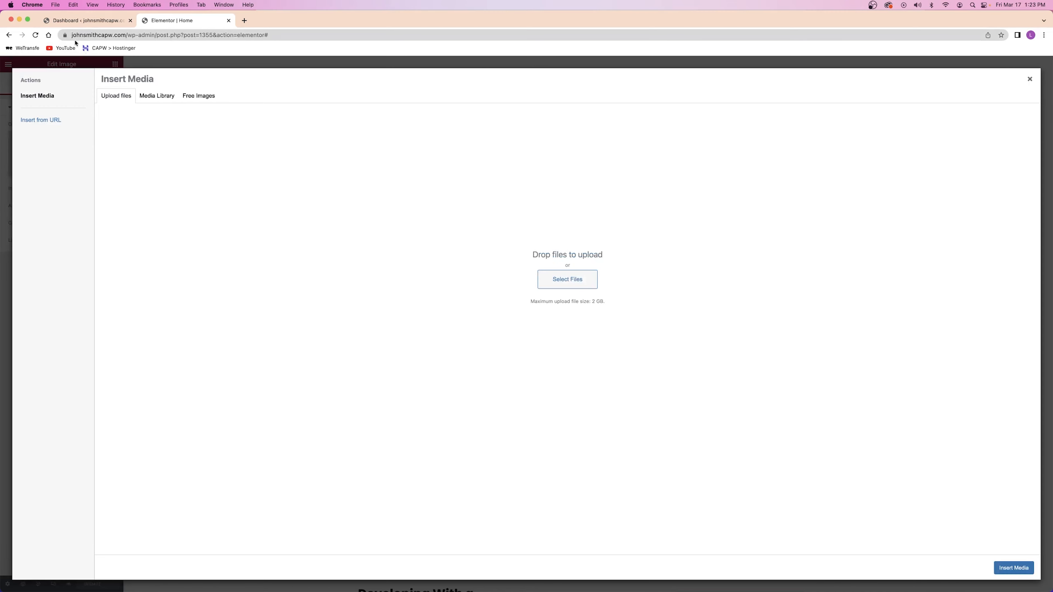
click(156, 95)
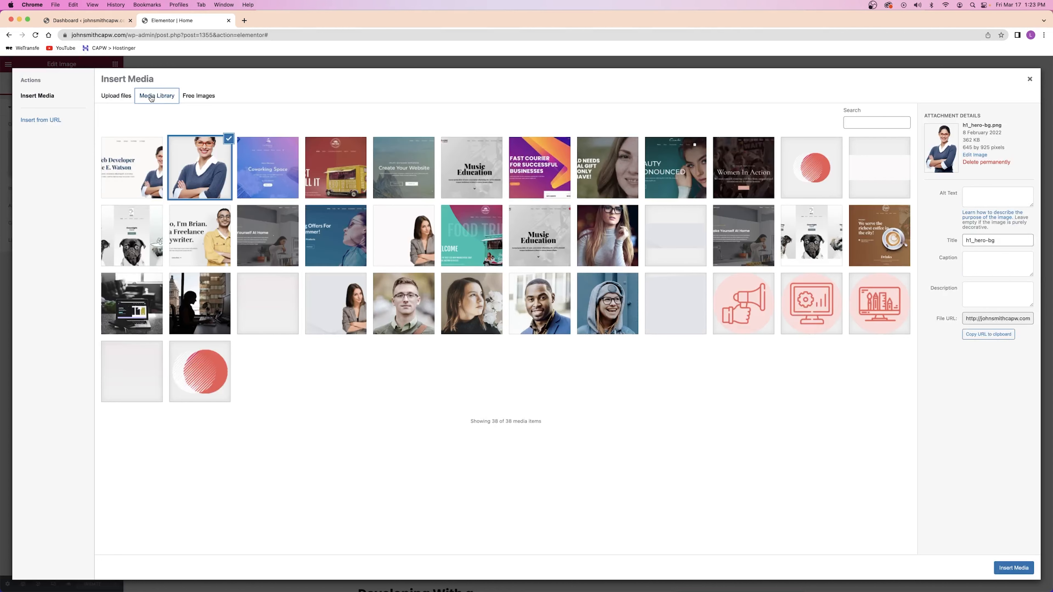
click(122, 99)
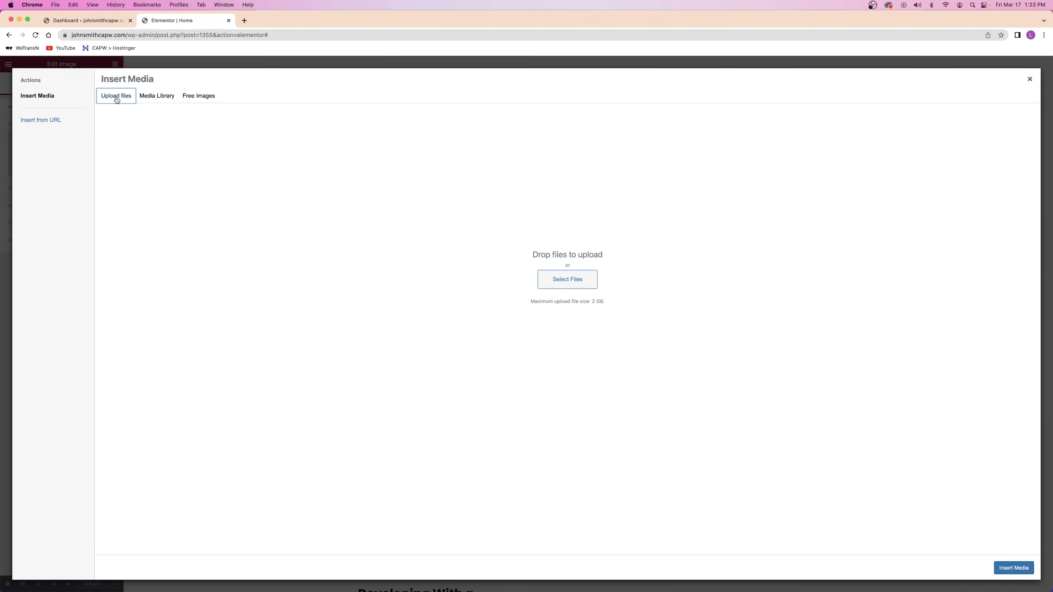
click(552, 282)
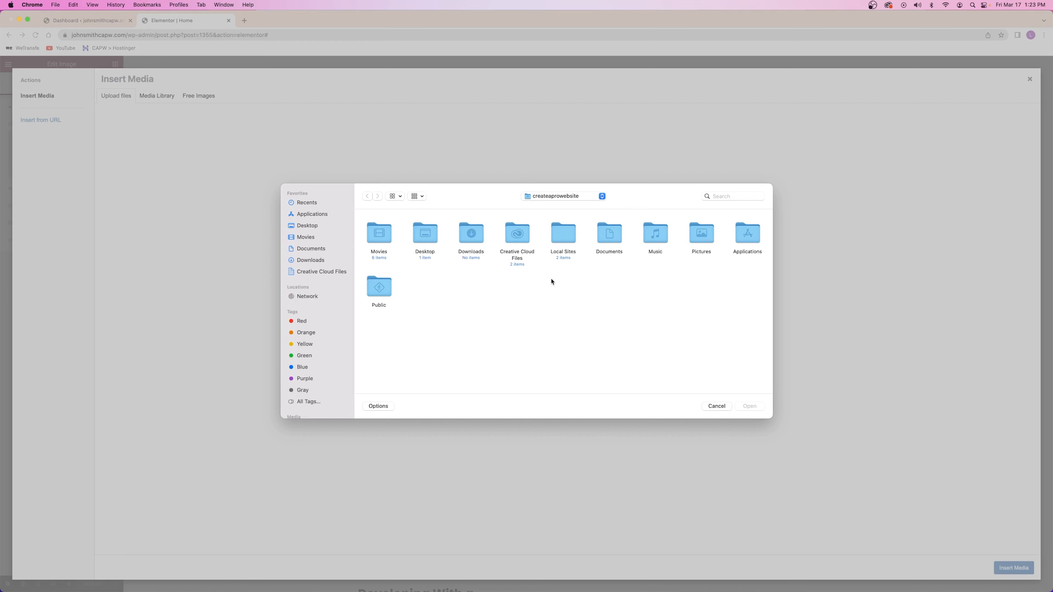
click(312, 262)
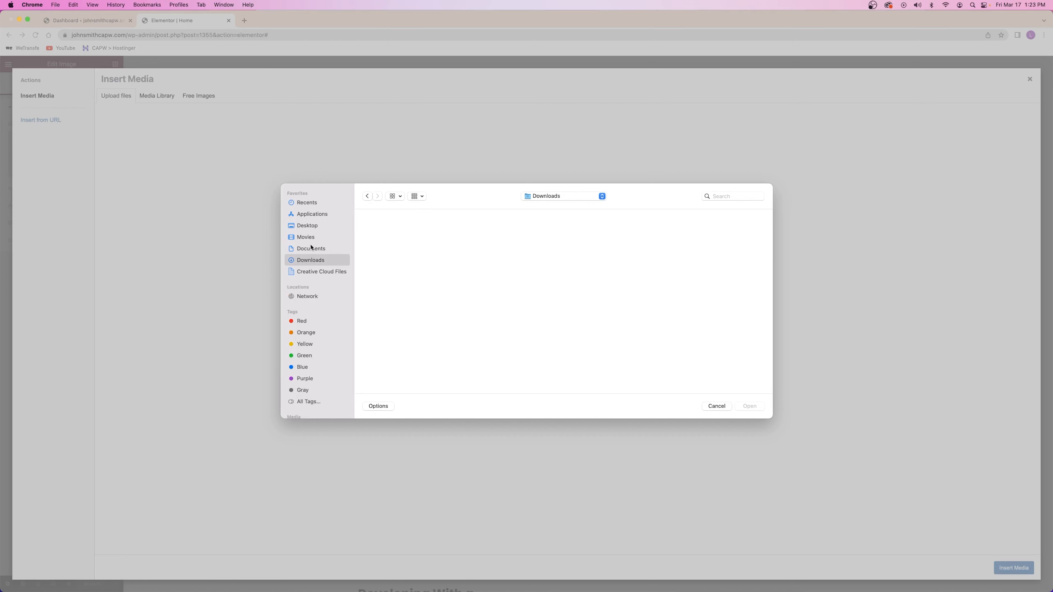
click(312, 226)
double_click(377, 237)
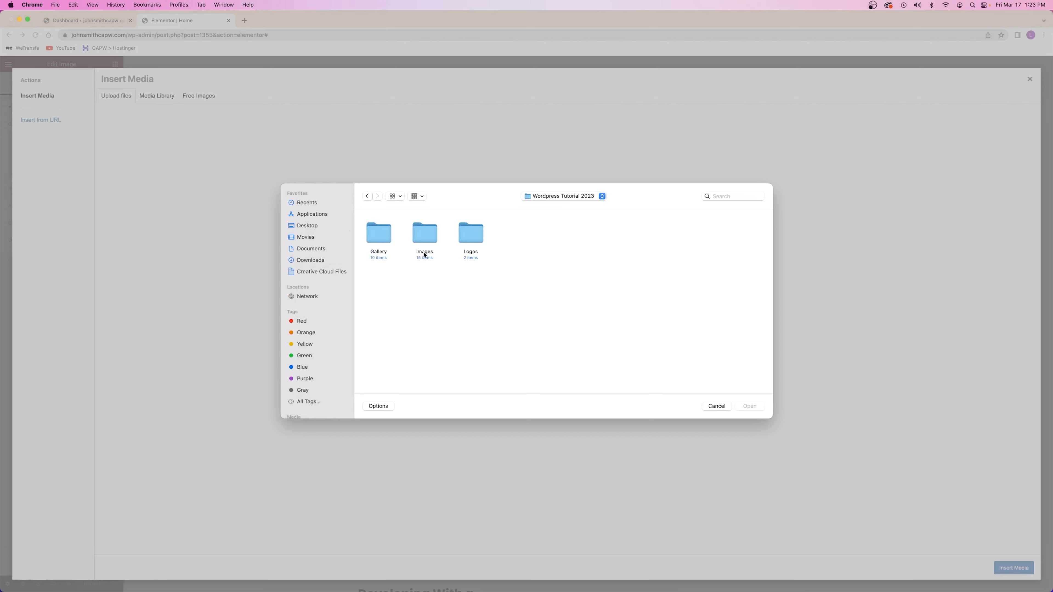
double_click(423, 238)
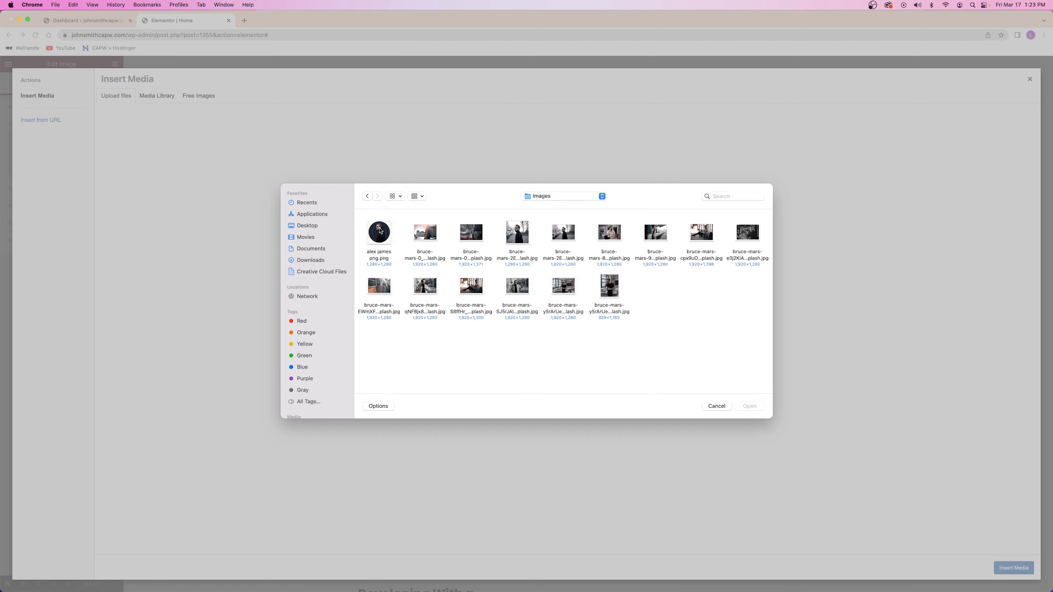
drag(761, 301, 405, 240)
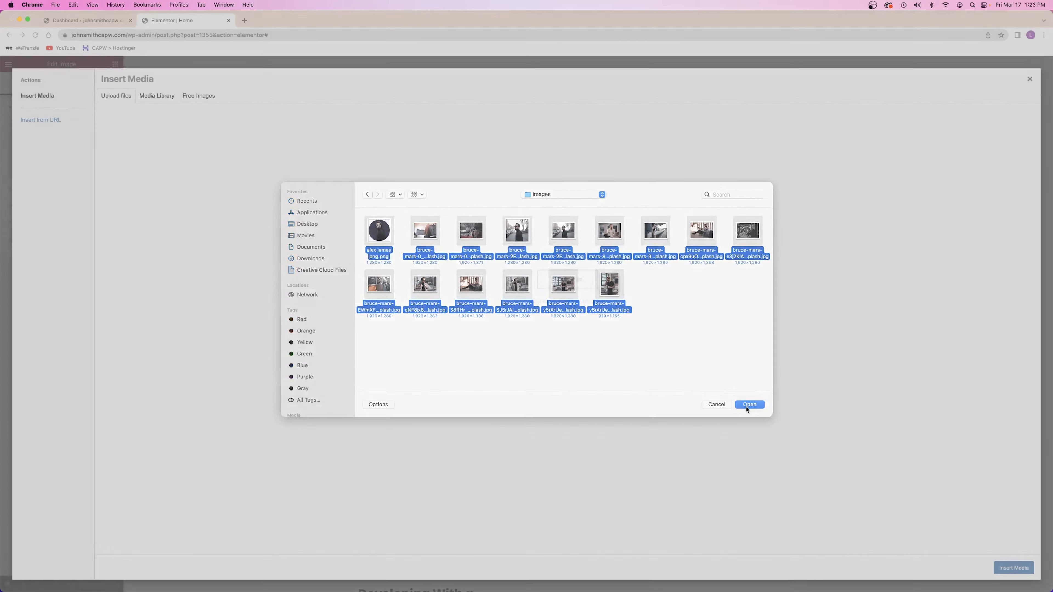
click(737, 406)
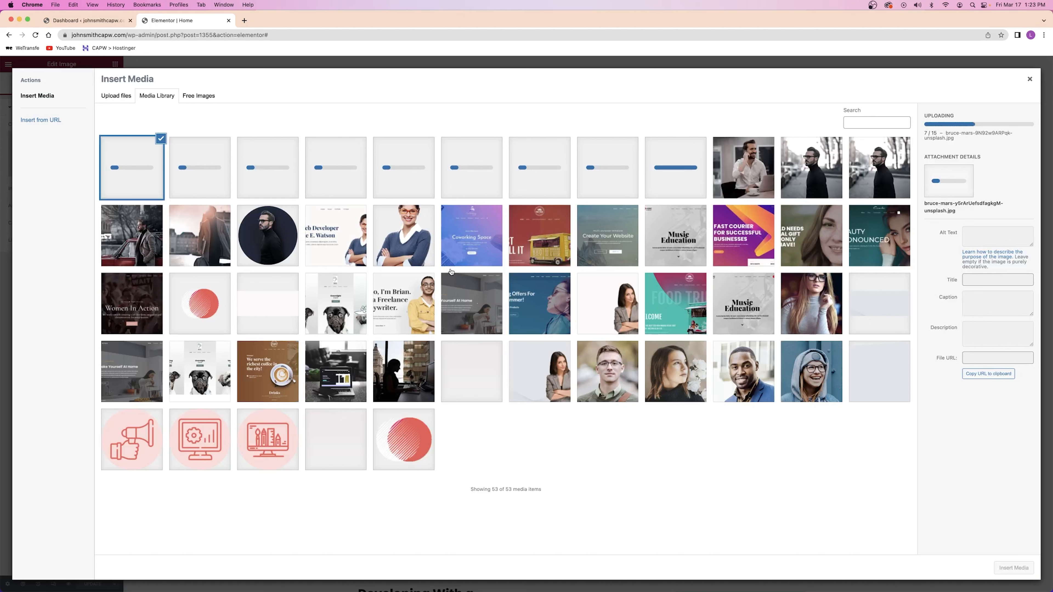
Insert the round dark portrait of the man in glasses as the hero image
click(268, 233)
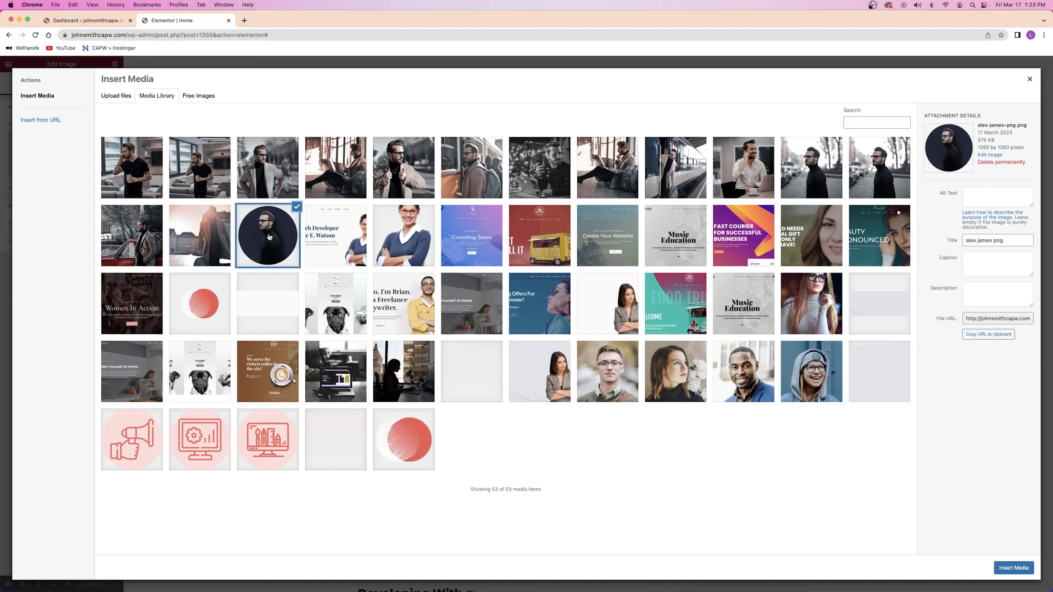
click(1012, 568)
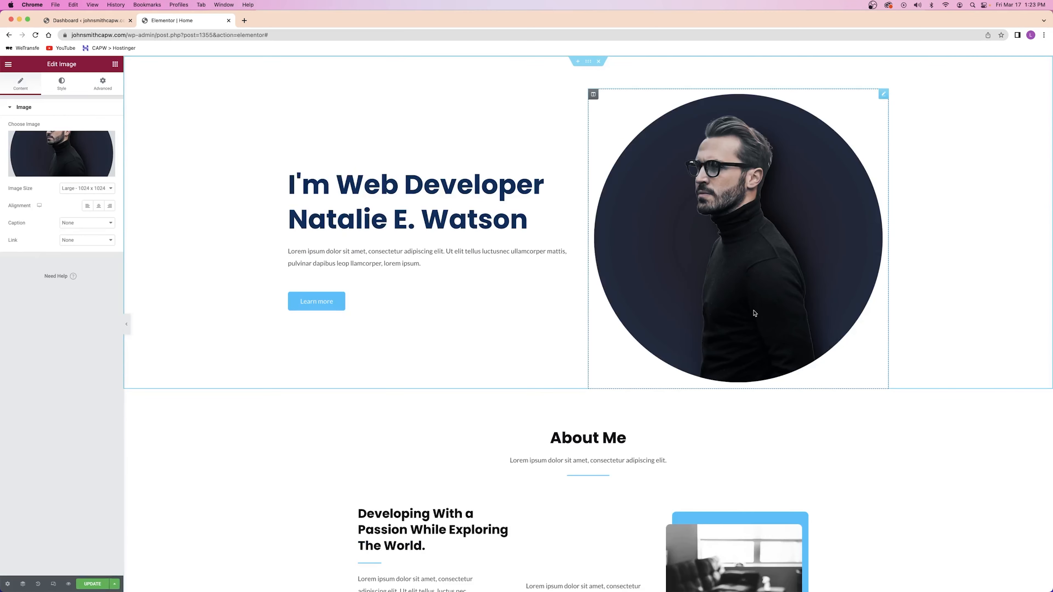
Set the hero section's Layout height to Fit To Screen and save the page with UPDATE
right_click(197, 223)
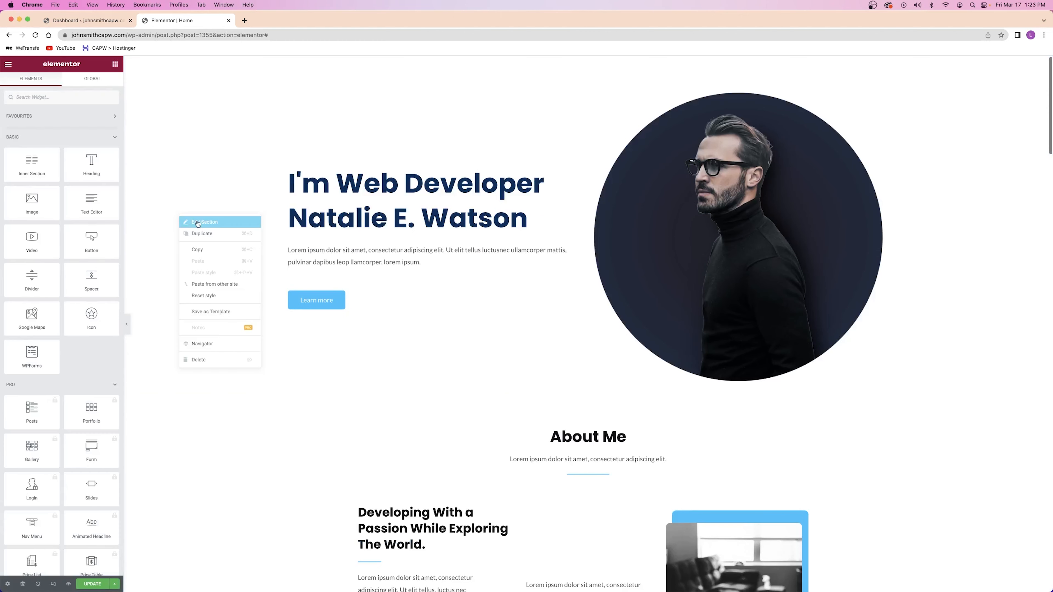
click(196, 224)
click(19, 85)
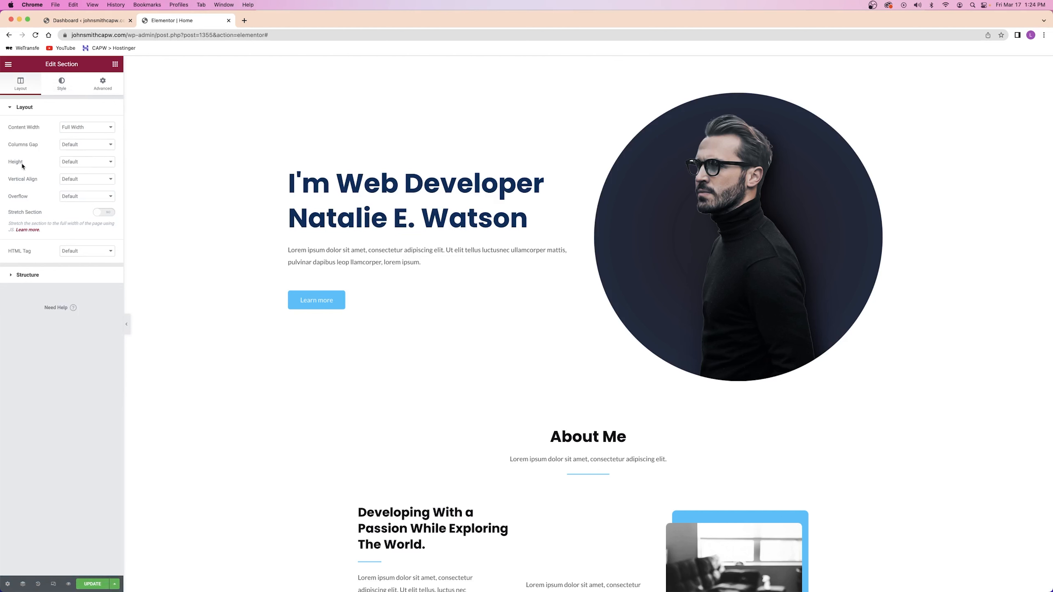
click(84, 162)
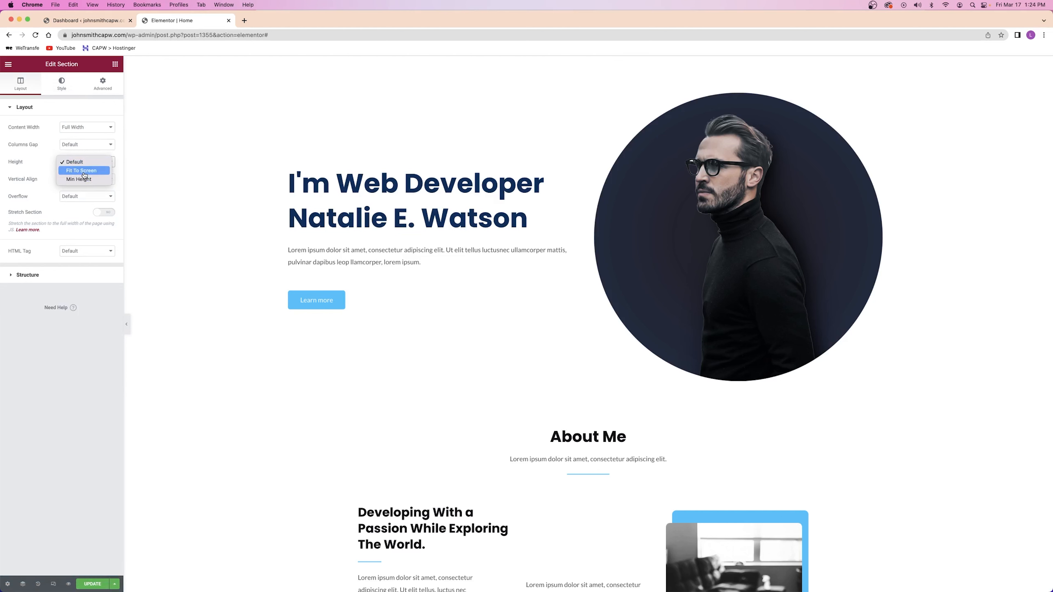
click(83, 171)
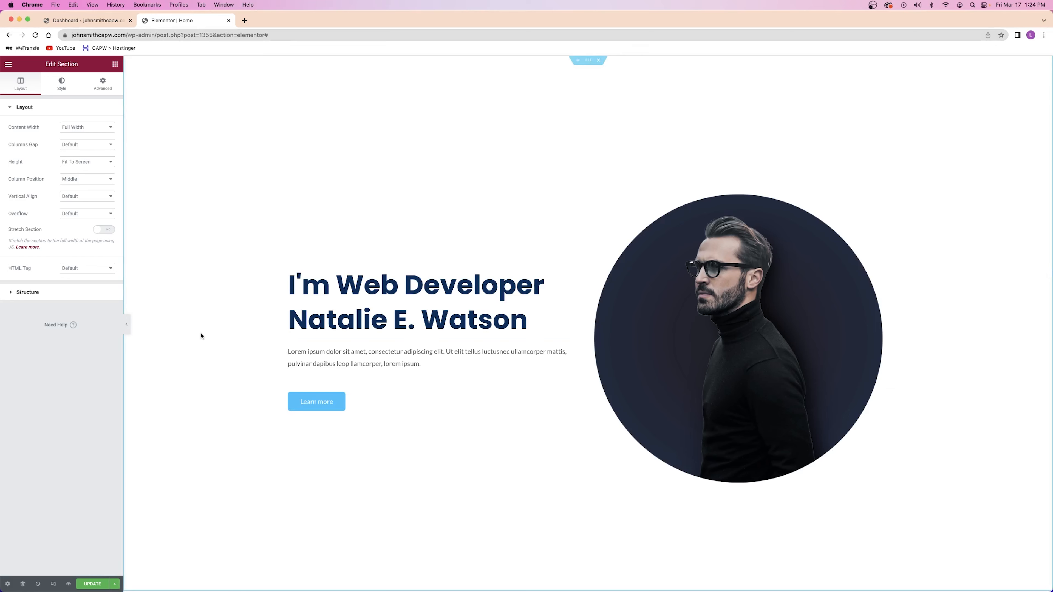
scroll(201, 336, down, 10)
scroll(490, 330, up, 3)
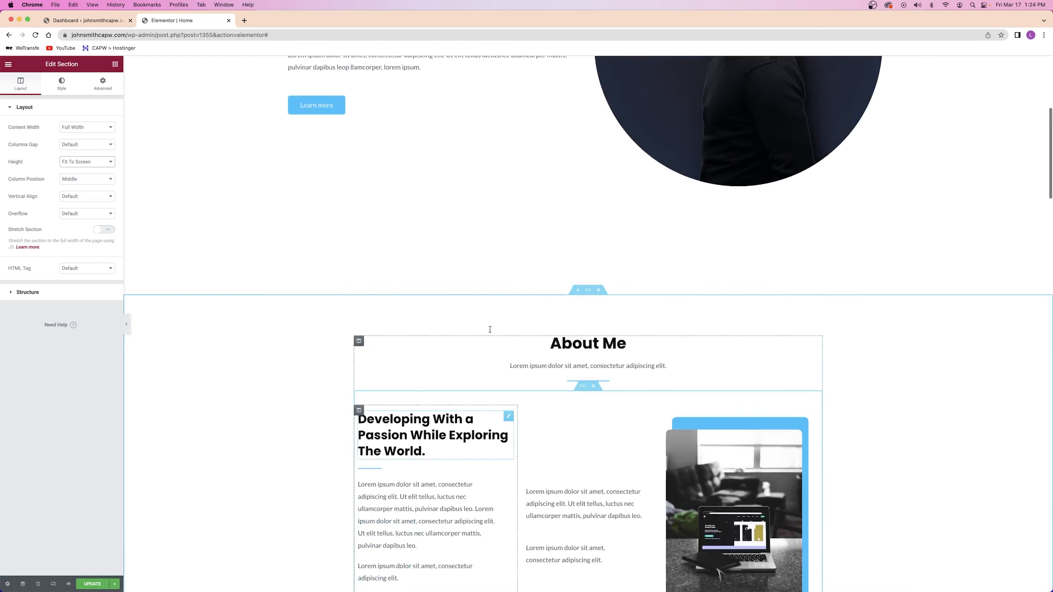
scroll(490, 330, up, 5)
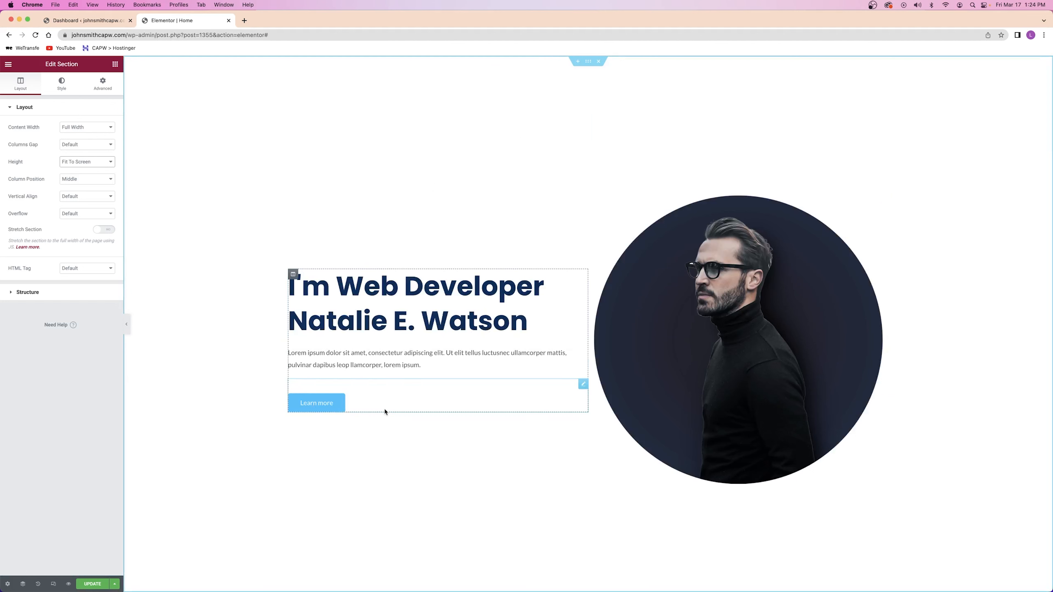
click(84, 584)
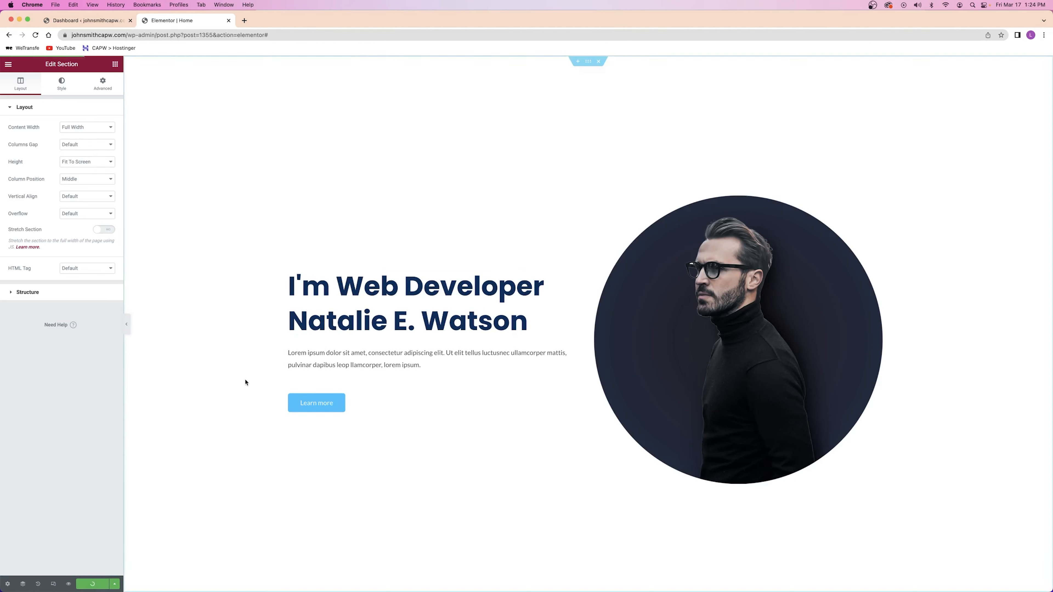
Delete the surname from the hero heading and type placeholder text in its place
click(360, 297)
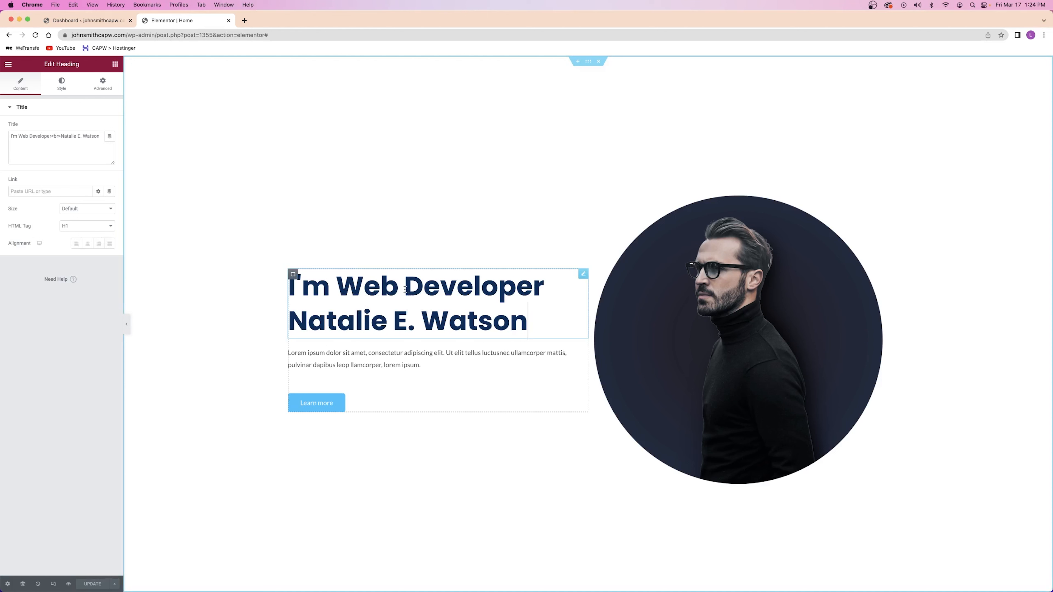
shift+click(389, 297)
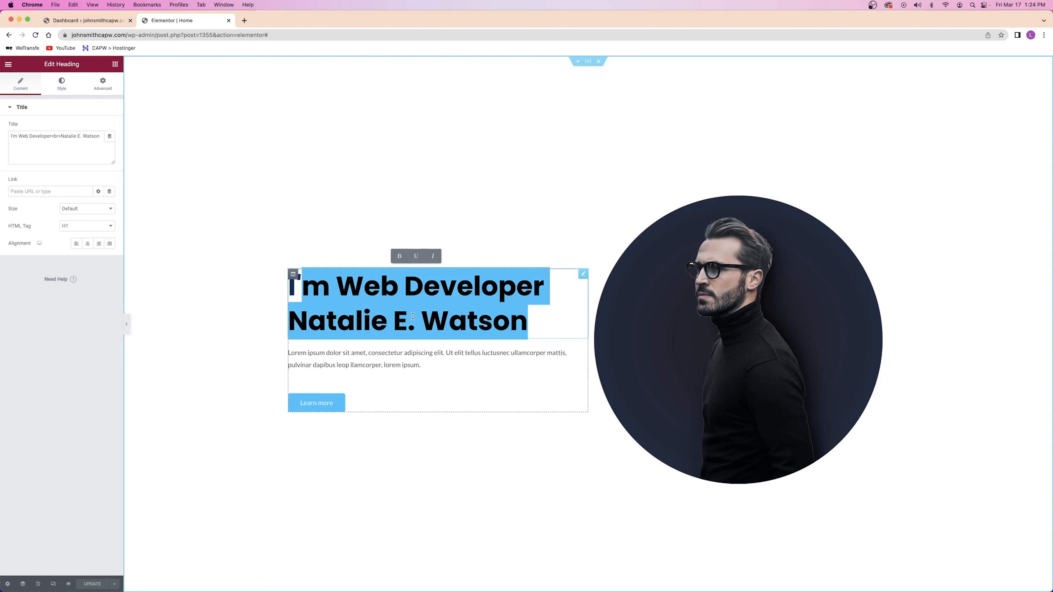
click(407, 316)
click(458, 313)
drag(452, 316, 528, 317)
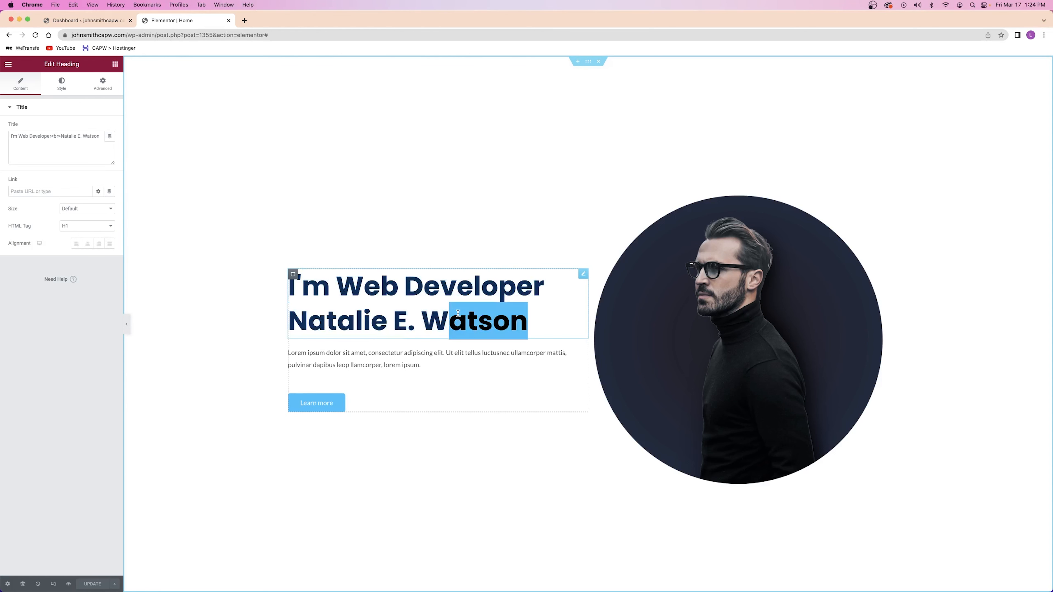
key(BackSpace)
key(BackSpace)
text(asdfasdfasdfa)
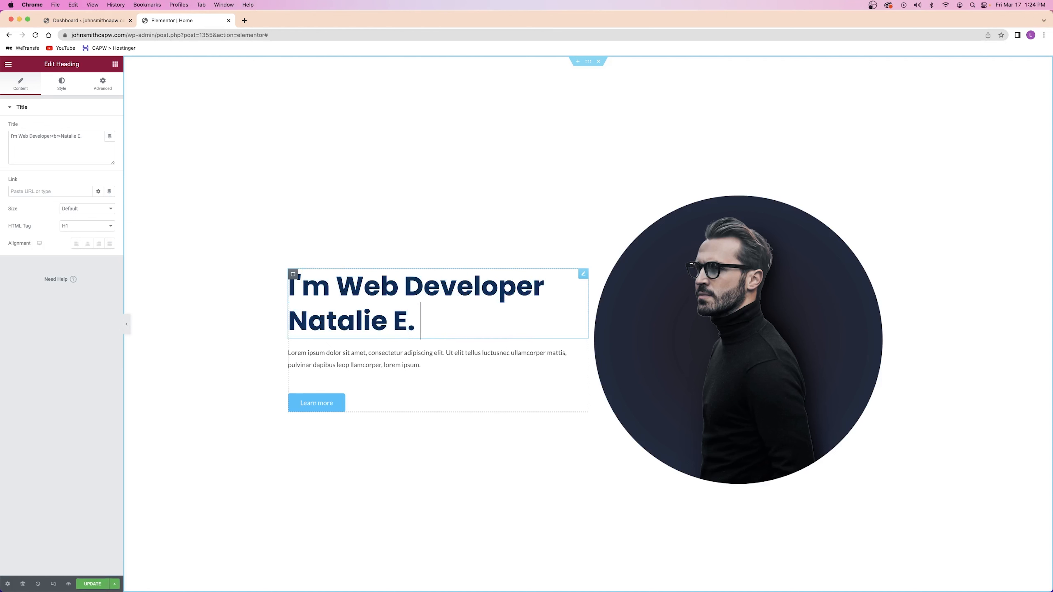
text(sdf)
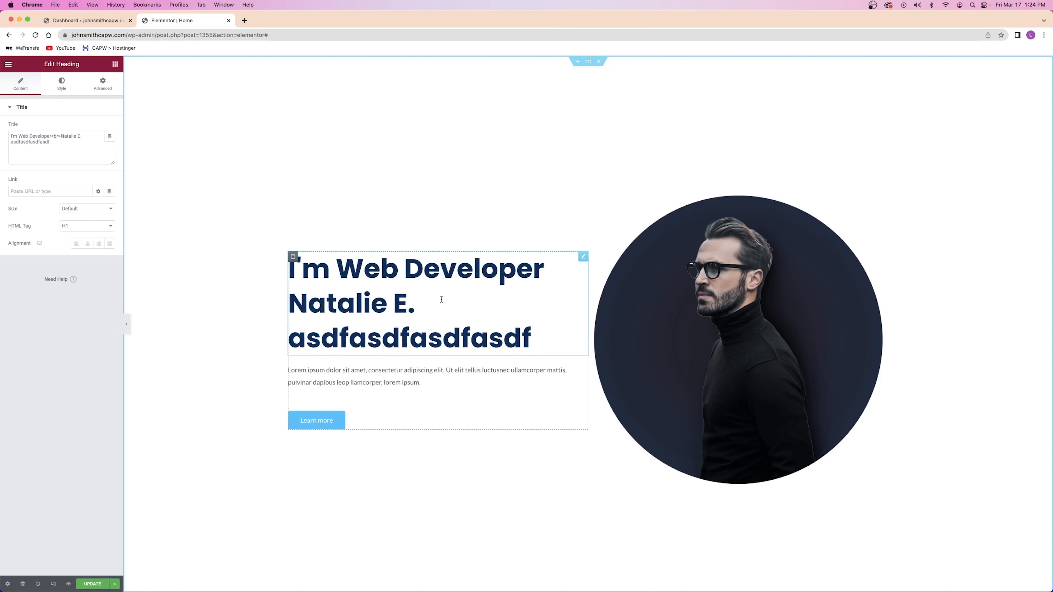
Replace the whole hero heading text with the new owner's name in lowercase
drag(11, 135, 64, 141)
text(adwfasdfasdfg)
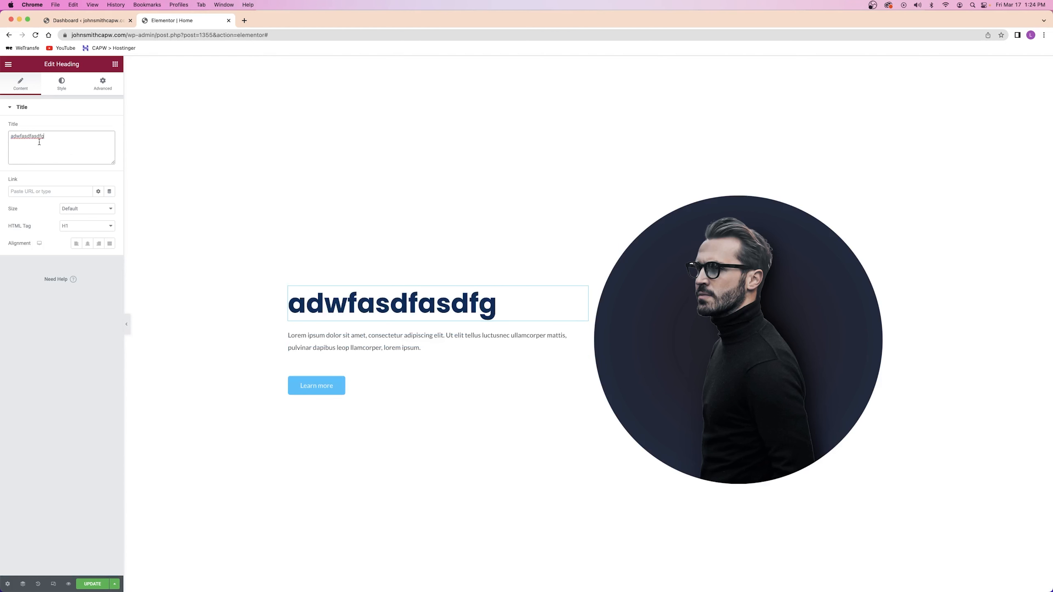
double_click(25, 136)
text(john smith)
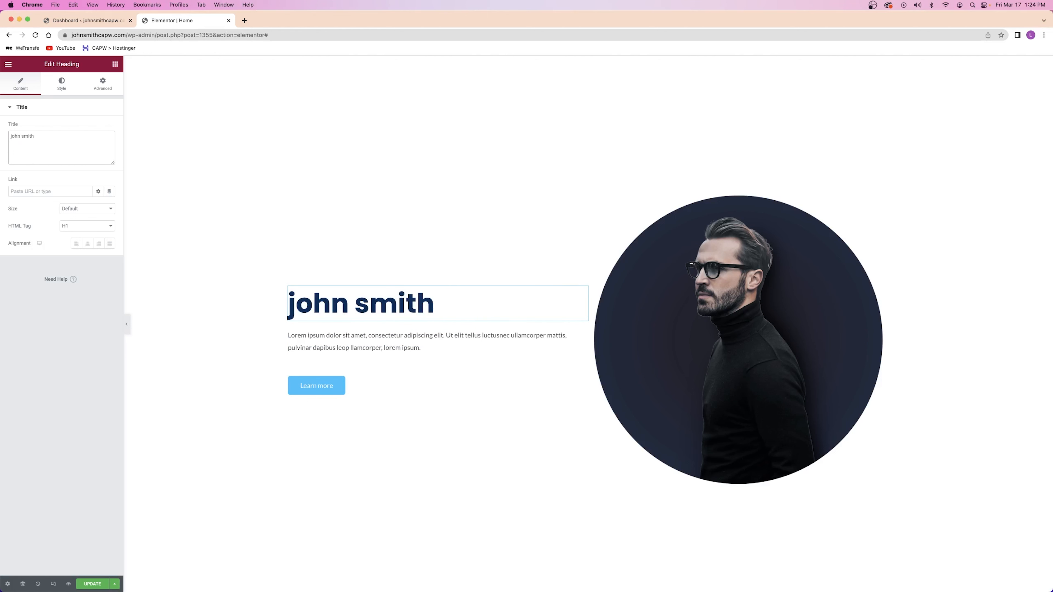
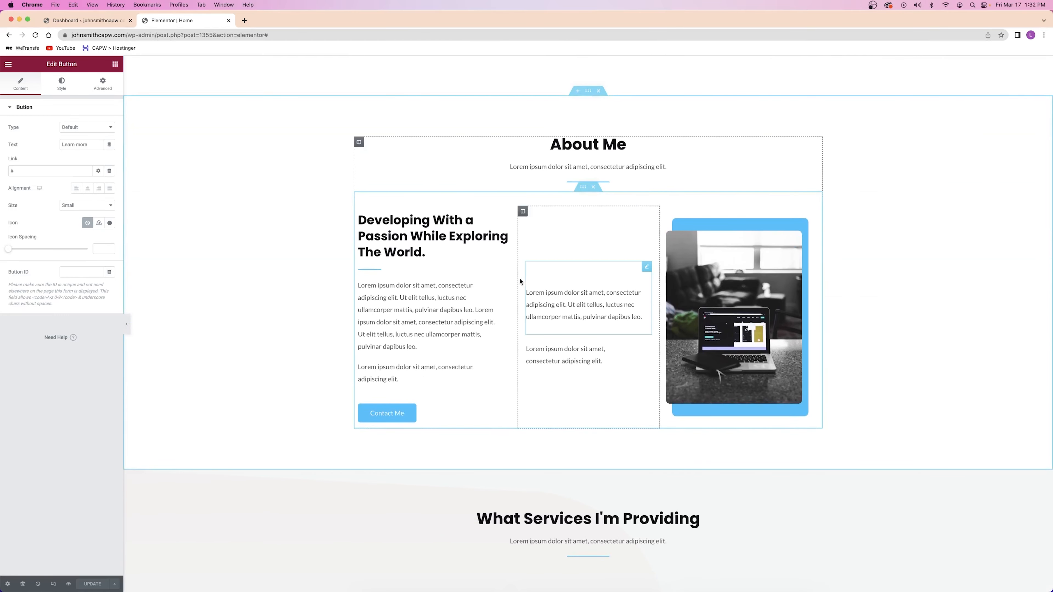
Select the paragraph under 'Developing With a Passion' to edit it in the Text Editor panel
click(380, 287)
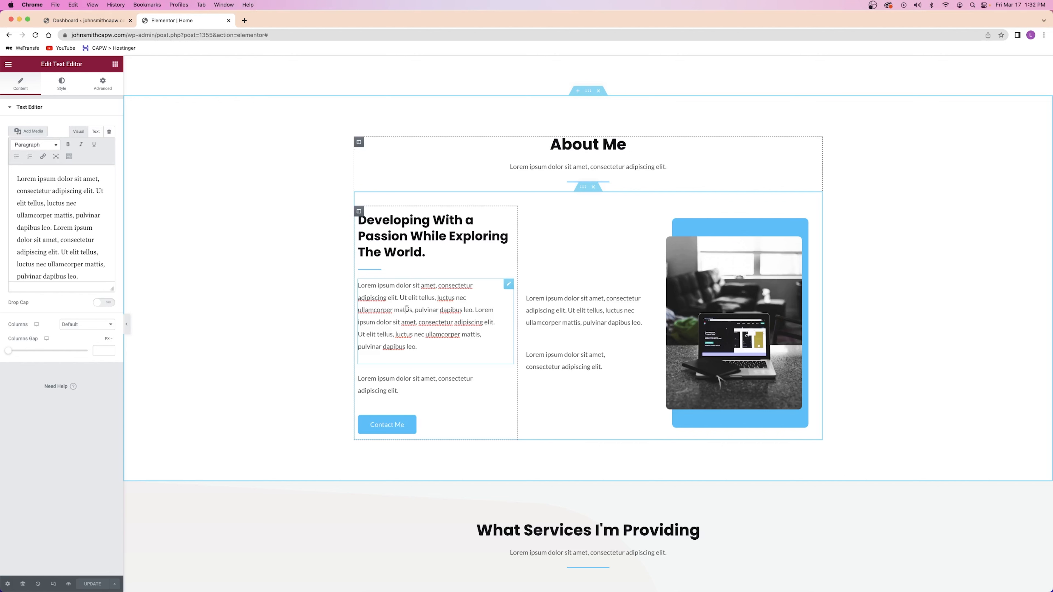
Type stray characters after the About Me paragraph's last word, then delete them again
drag(450, 343, 359, 284)
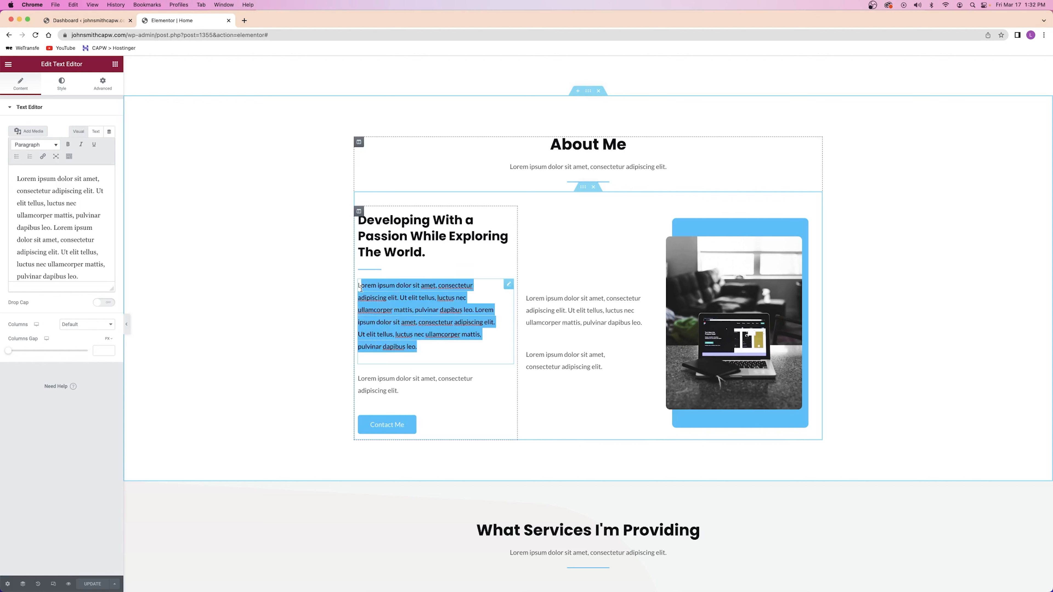
click(425, 347)
text(awdfasfasdf)
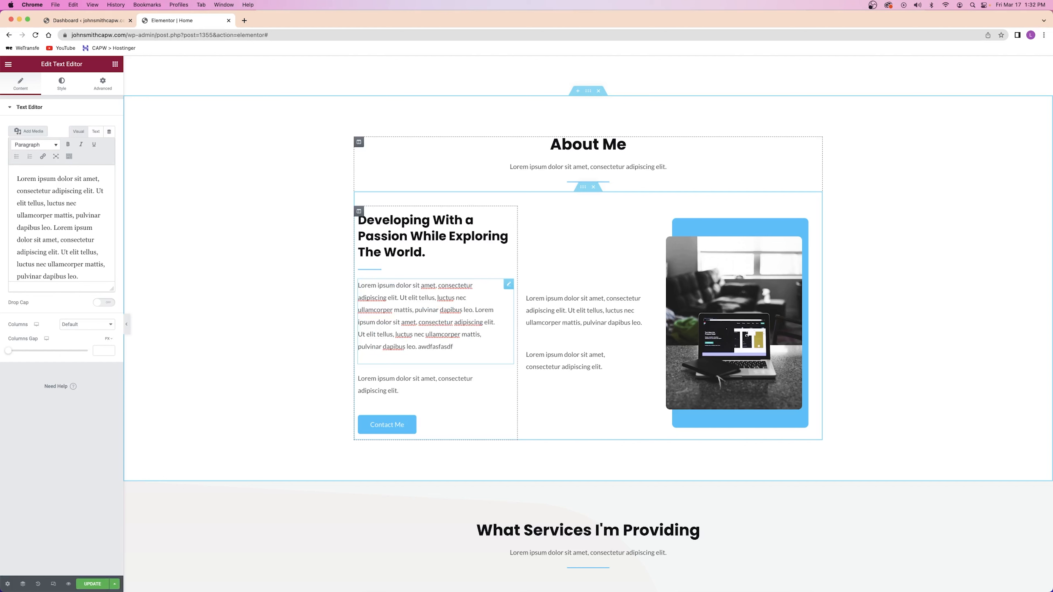
double_click(47, 216)
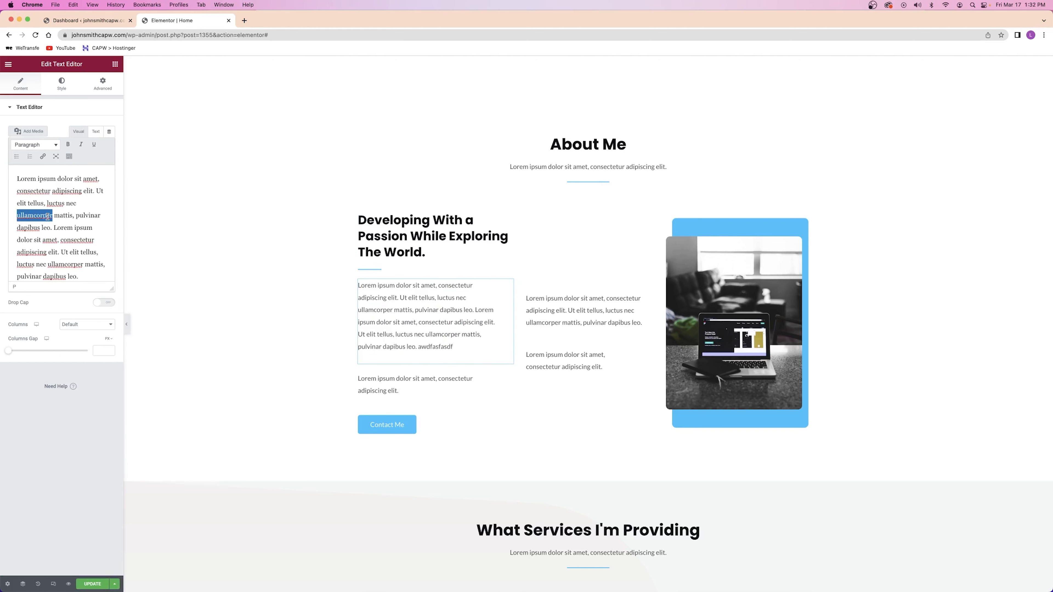
double_click(444, 348)
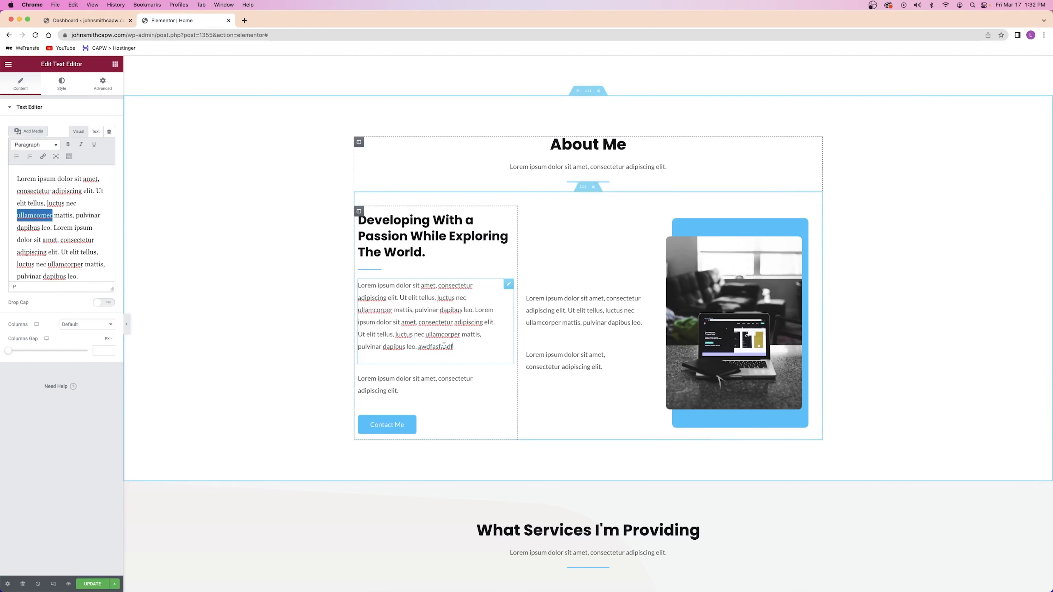
double_click(444, 345)
key(BackSpace)
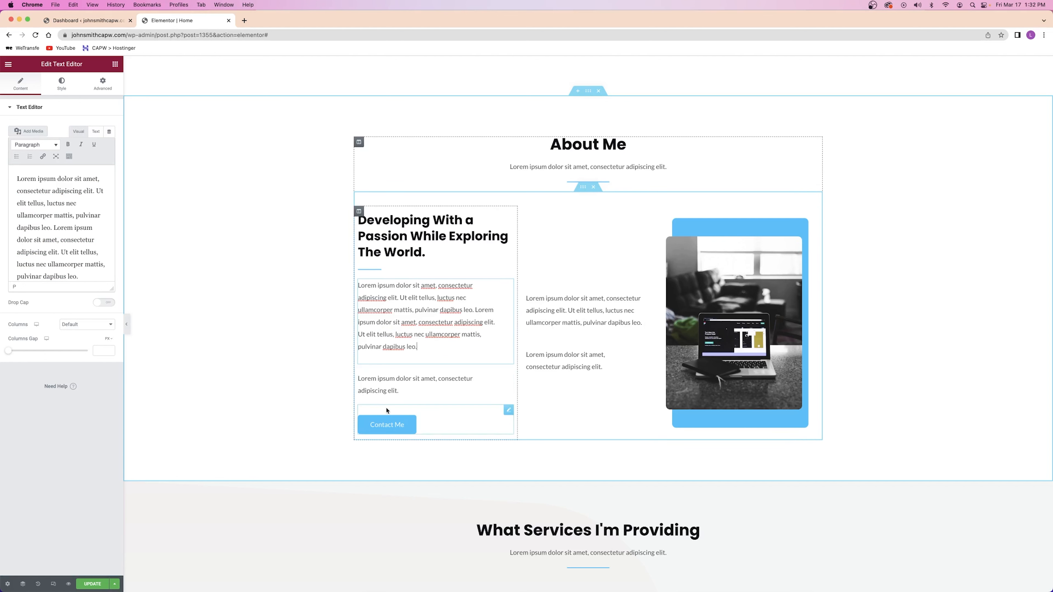
Select the Contact Me button and check its label text without changing it
click(422, 424)
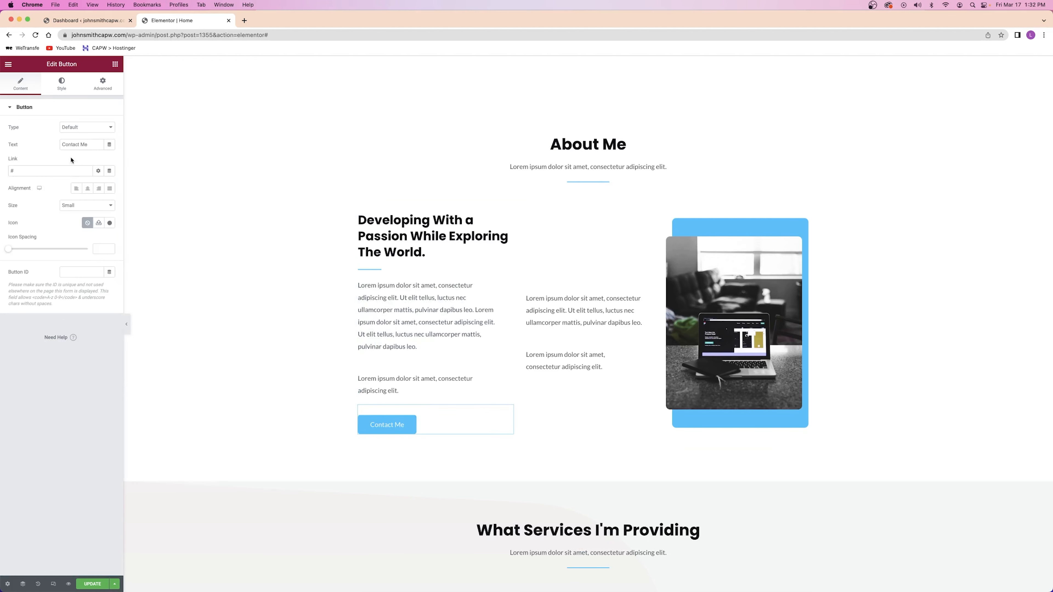
drag(89, 145, 32, 147)
click(76, 151)
Select the About Me laptop photo to bring up its image settings
scroll(404, 275, down, 20)
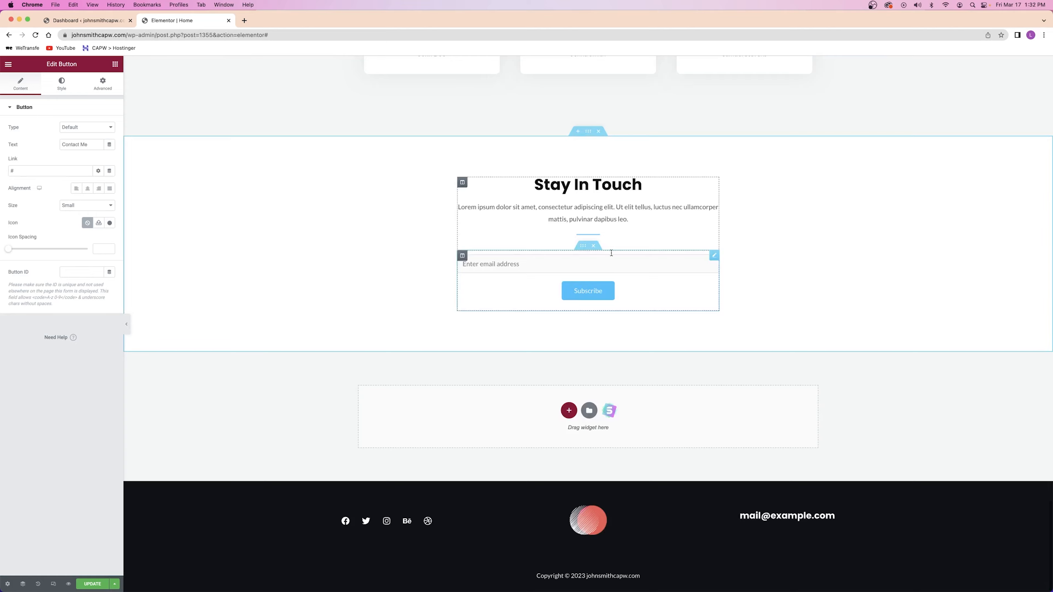
scroll(577, 270, up, 20)
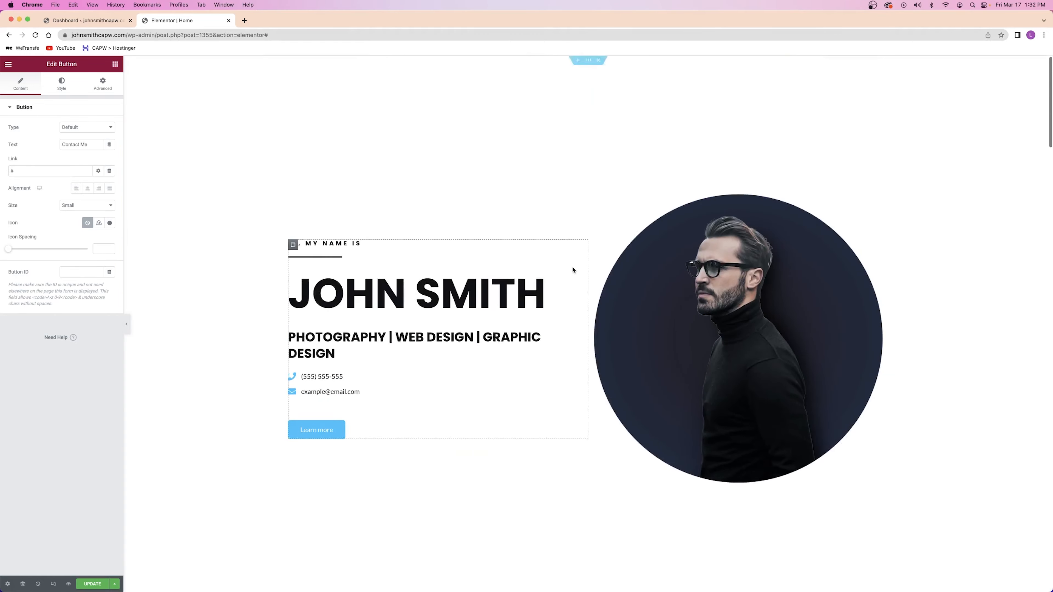
scroll(573, 270, down, 10)
scroll(573, 270, up, 4)
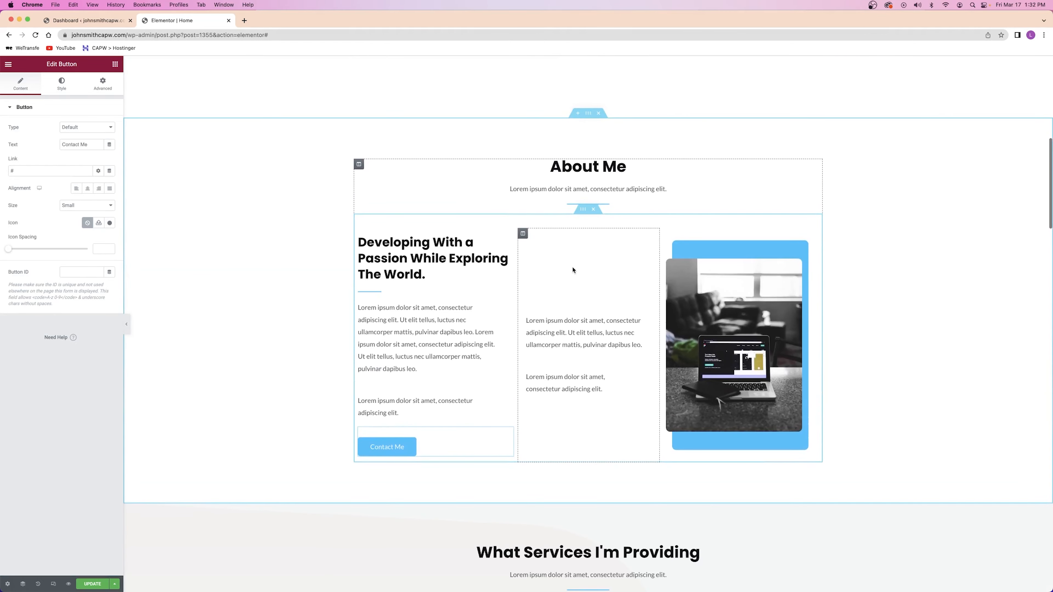
click(724, 312)
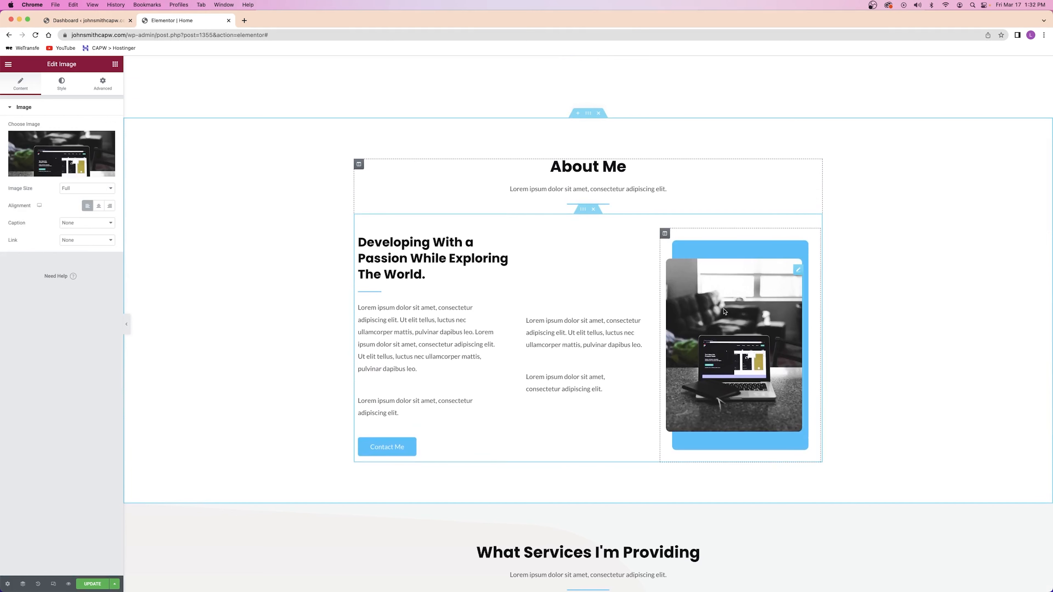
Swap the About Me photo for the bruce-mars man-on-the-phone picture and save with Cmd+S
click(39, 160)
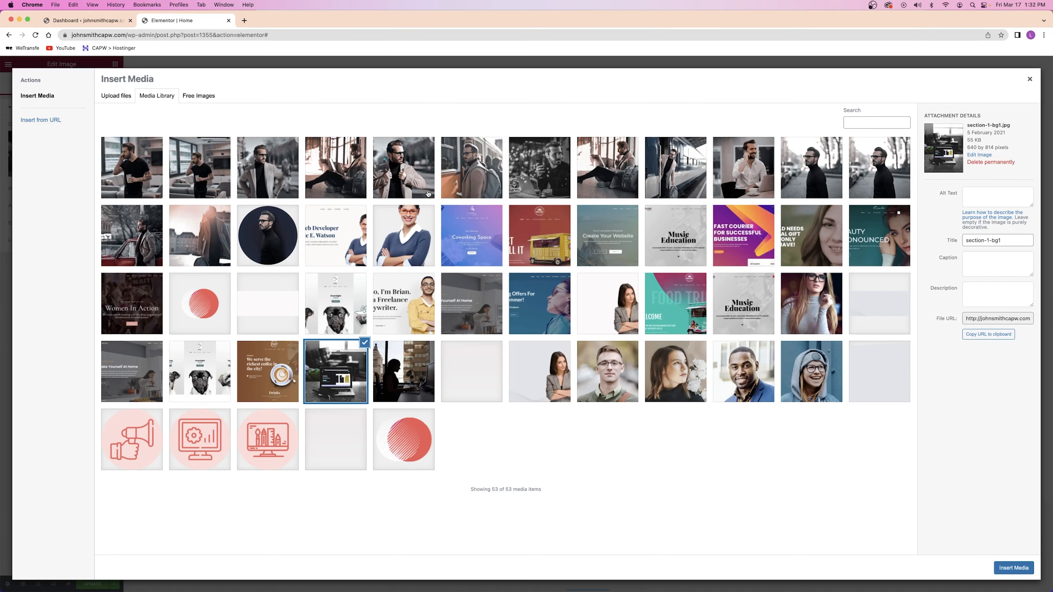
click(176, 179)
click(153, 168)
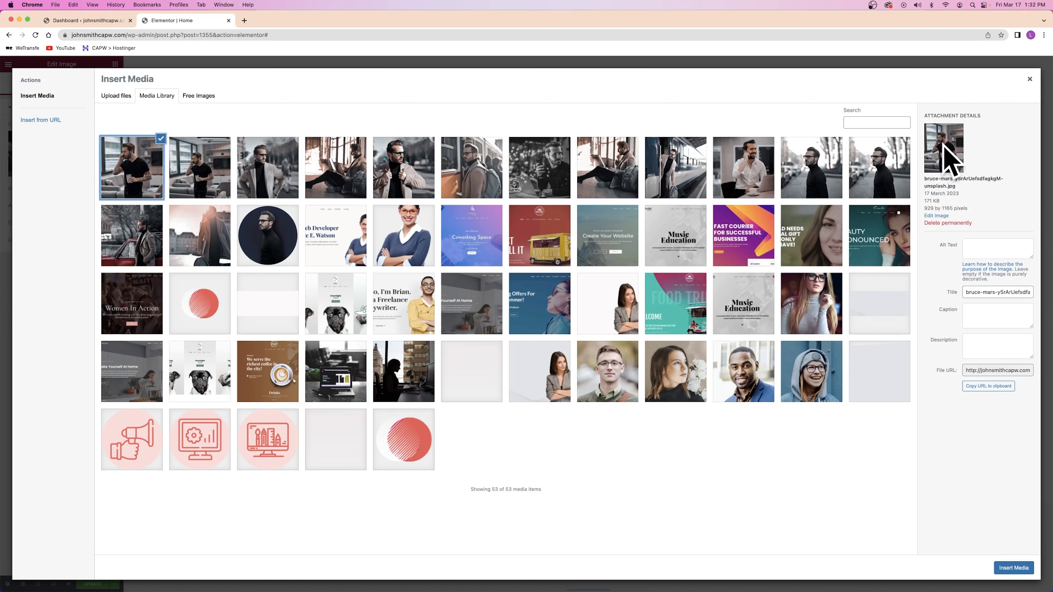
click(1018, 566)
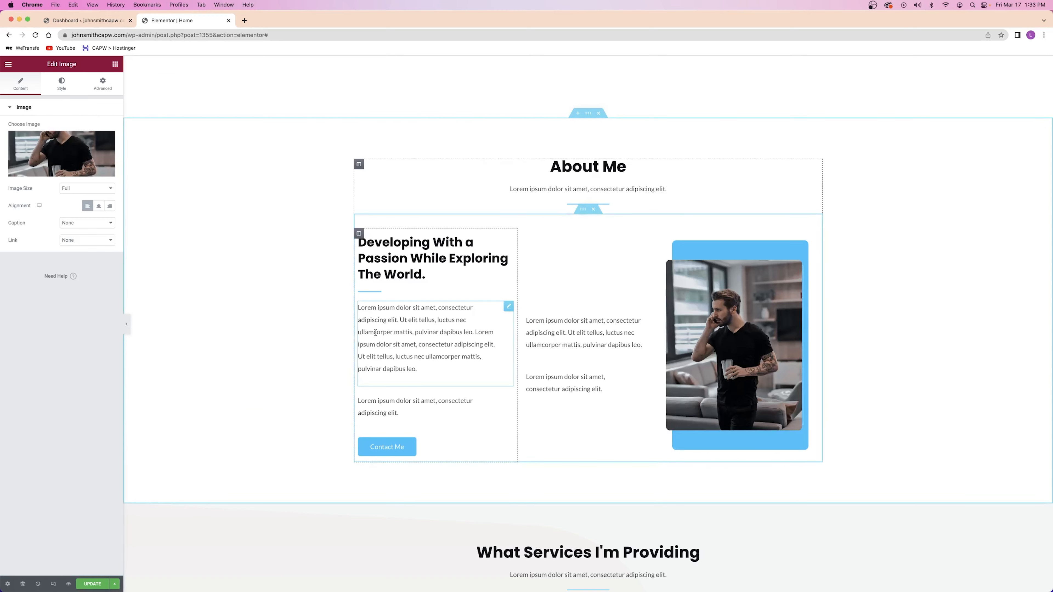
key(super+s)
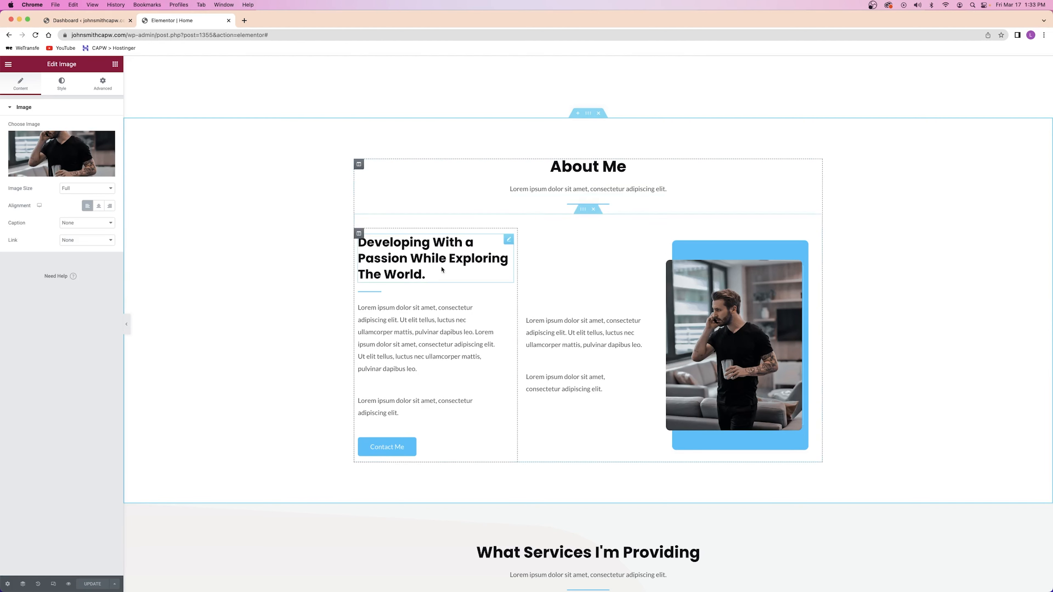
Select the About Me subtitle, the About Me heading and the Developing With a Passion heading in turn
click(543, 189)
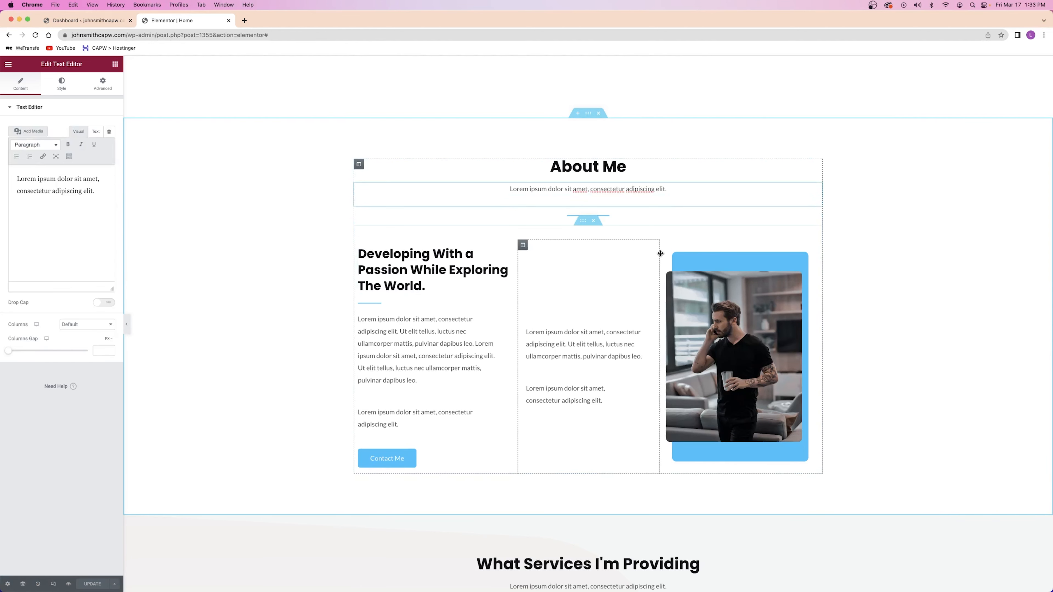
click(630, 169)
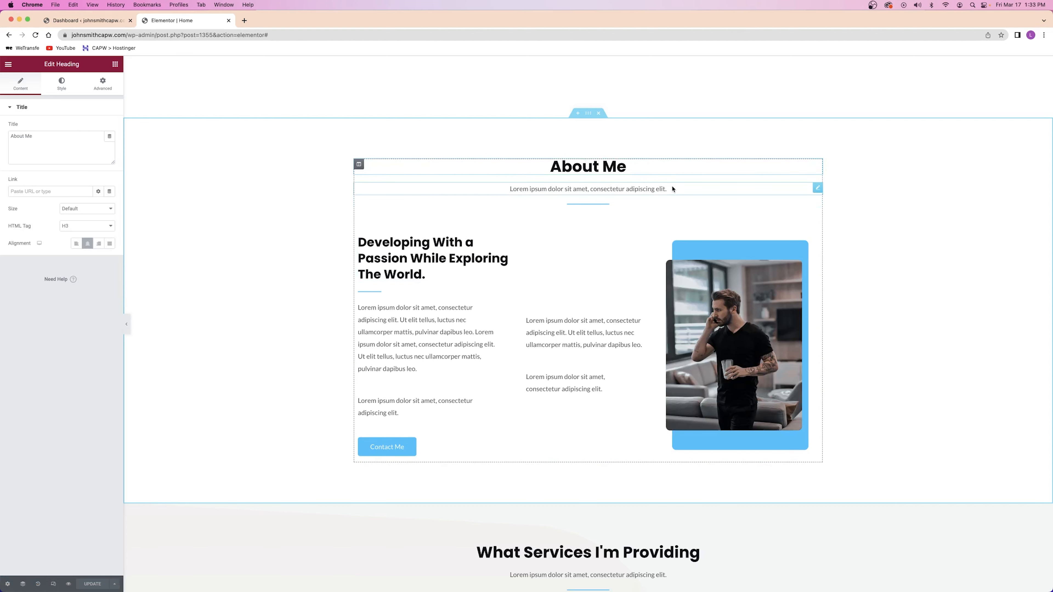
click(502, 253)
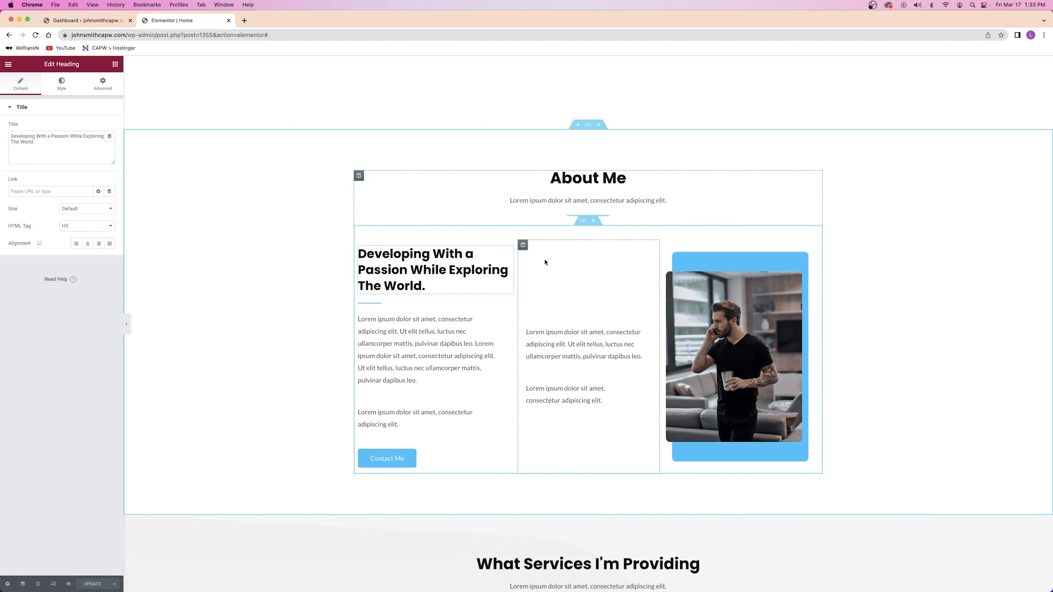
Select the UI/UX Design card's icon image in the services section and return to the widget list
scroll(463, 316, up, 5)
scroll(463, 316, up, 3)
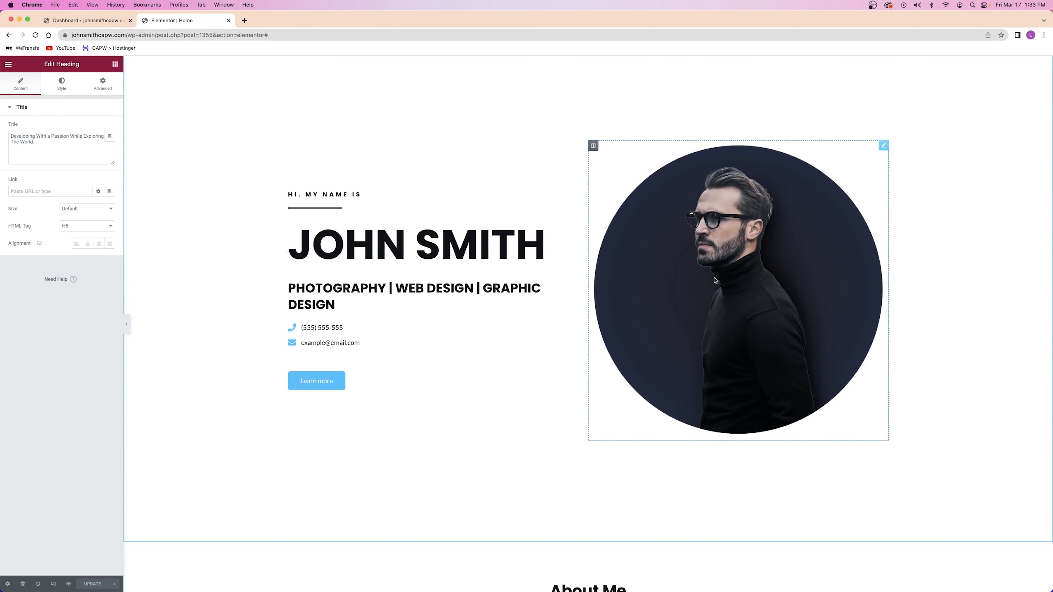
scroll(714, 280, down, 8)
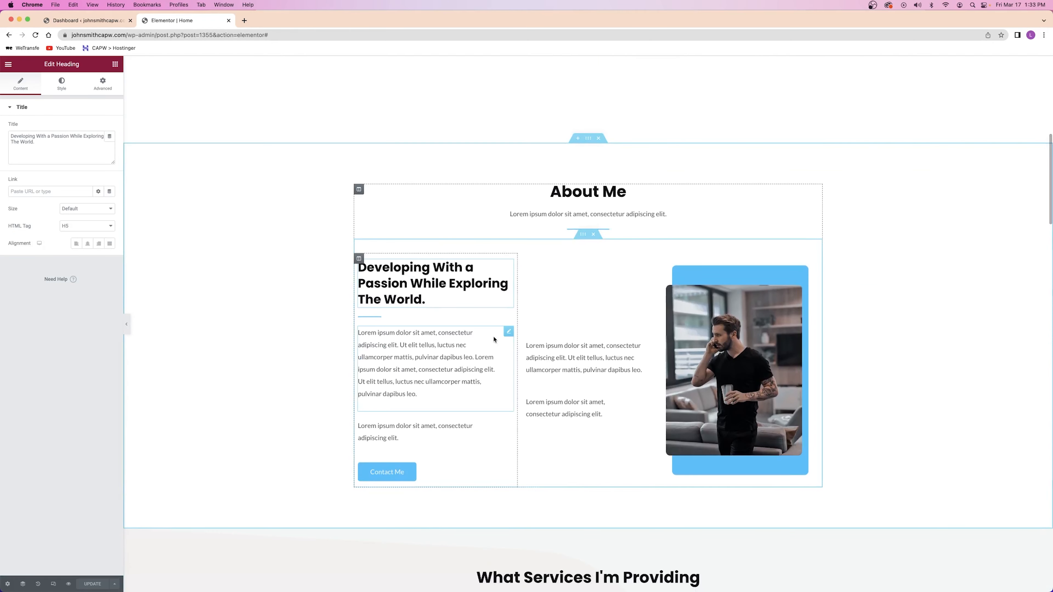
scroll(494, 339, down, 1)
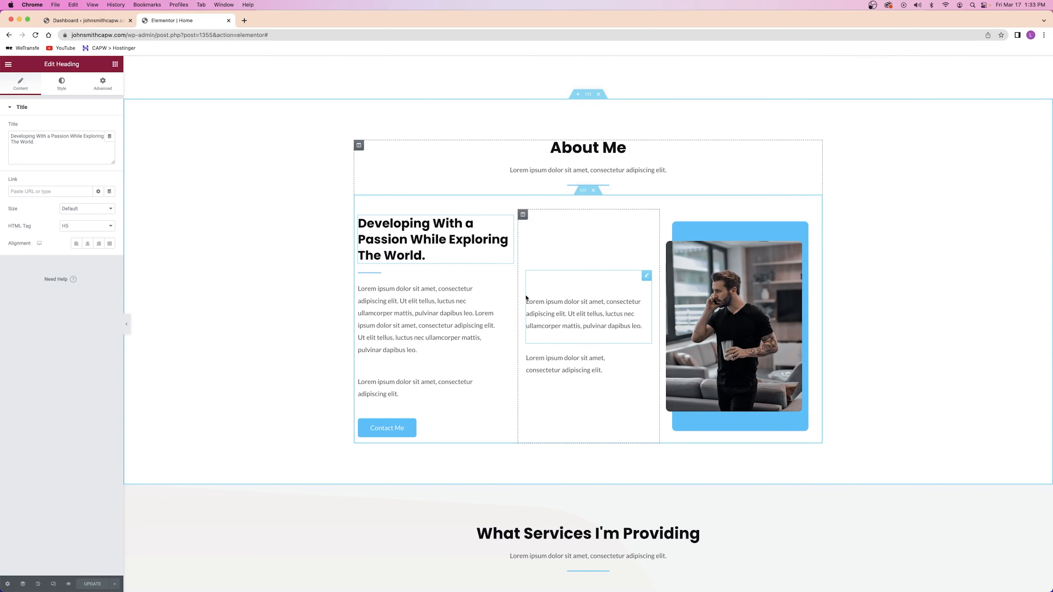
scroll(527, 297, down, 8)
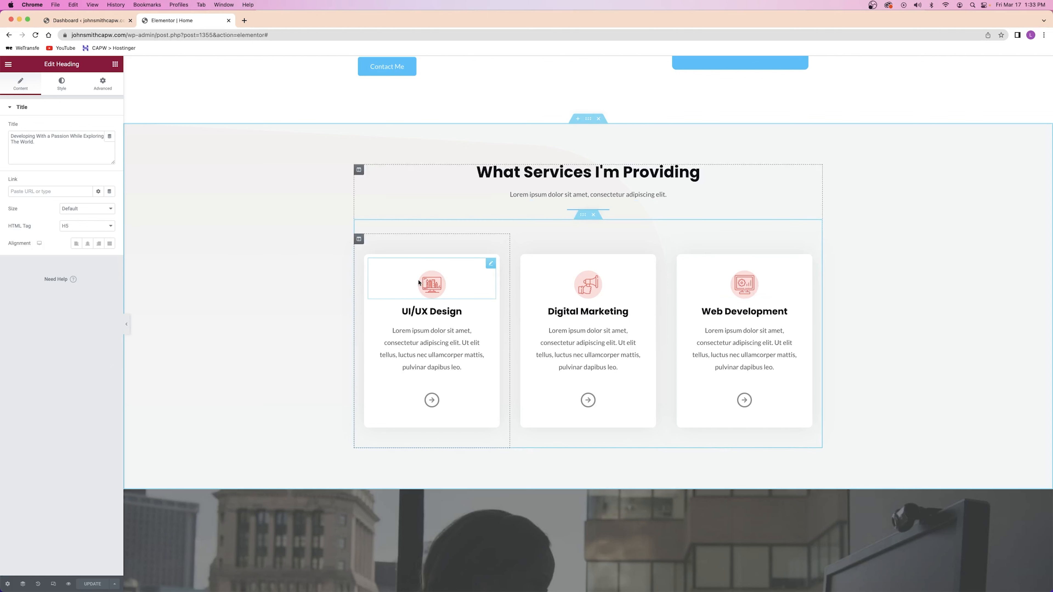
click(434, 283)
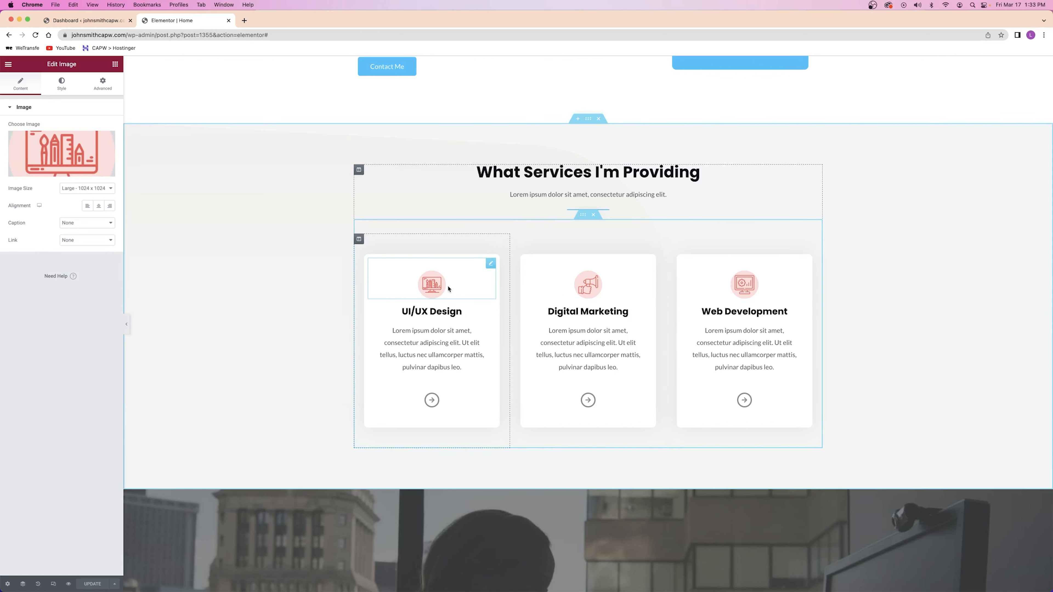
click(116, 65)
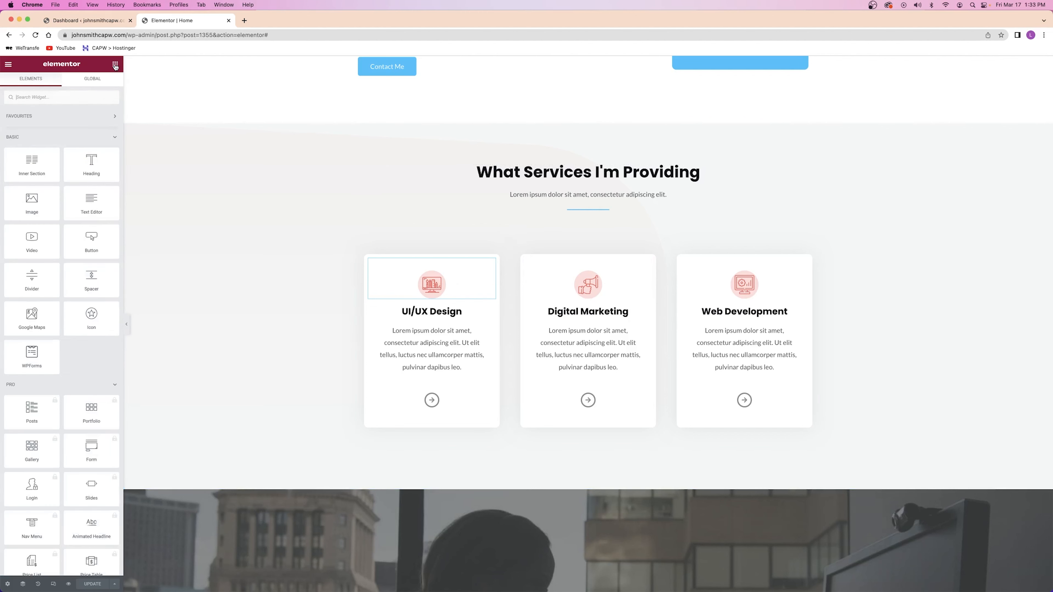
Search widgets for 'icon' and drop an Icon widget onto the UI/UX Design card
click(40, 99)
text(icon)
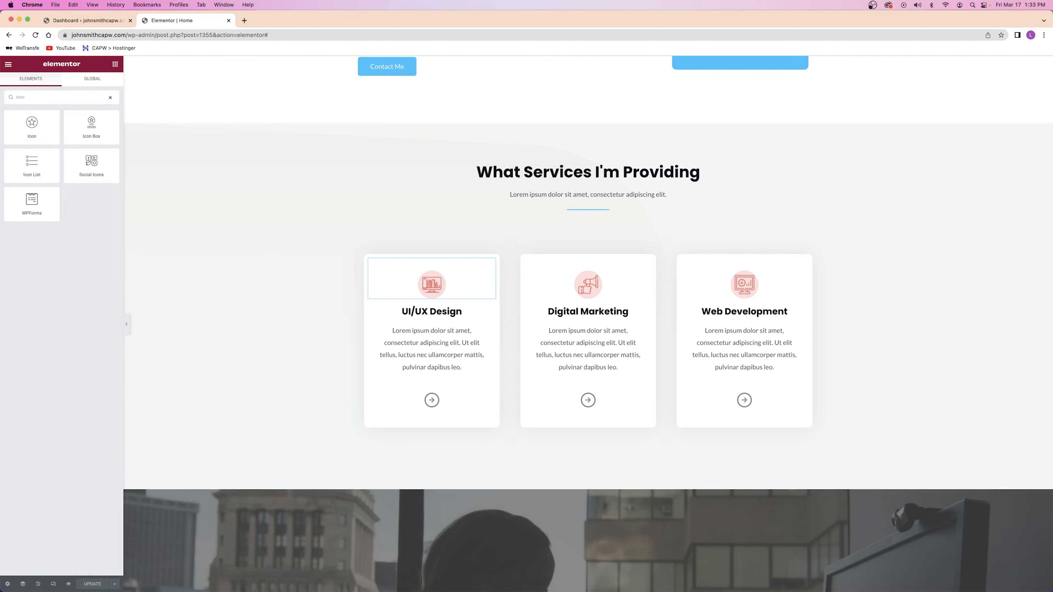
drag(32, 124, 424, 265)
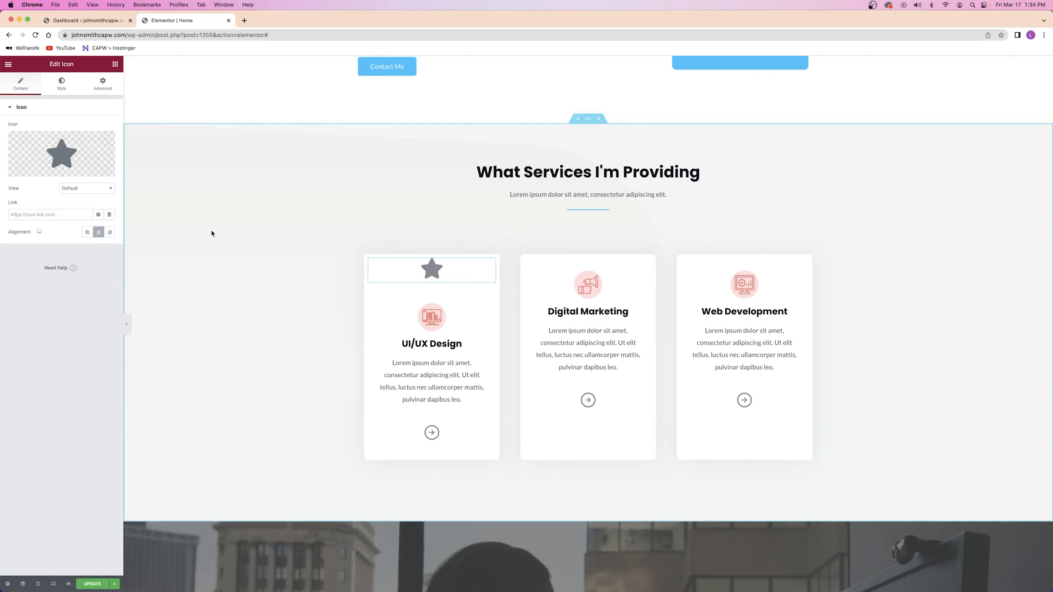
click(79, 161)
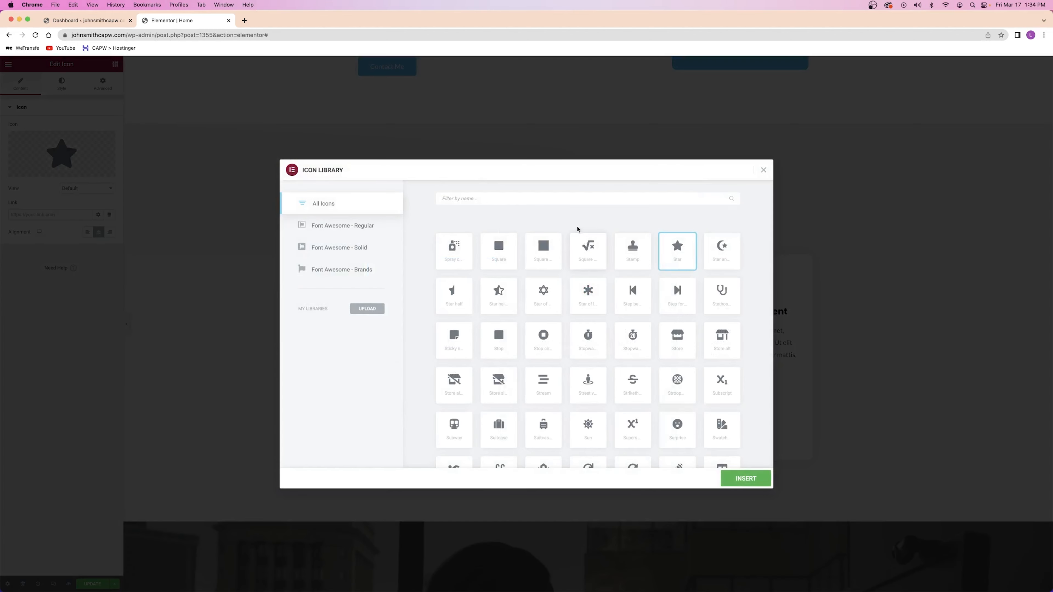
Delete the new star Icon widget from the UI/UX Design card
click(762, 171)
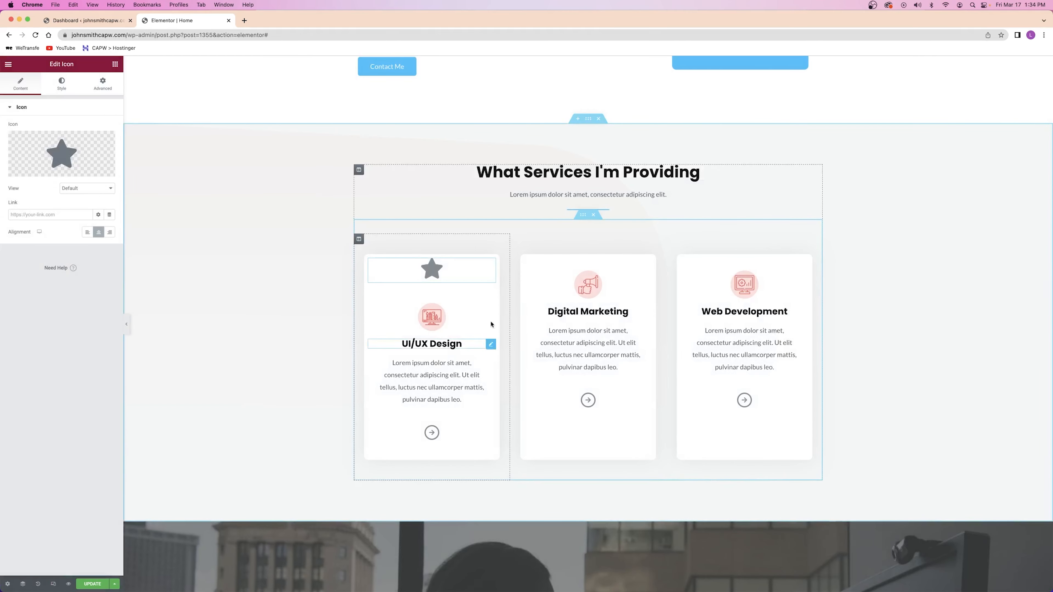
right_click(452, 269)
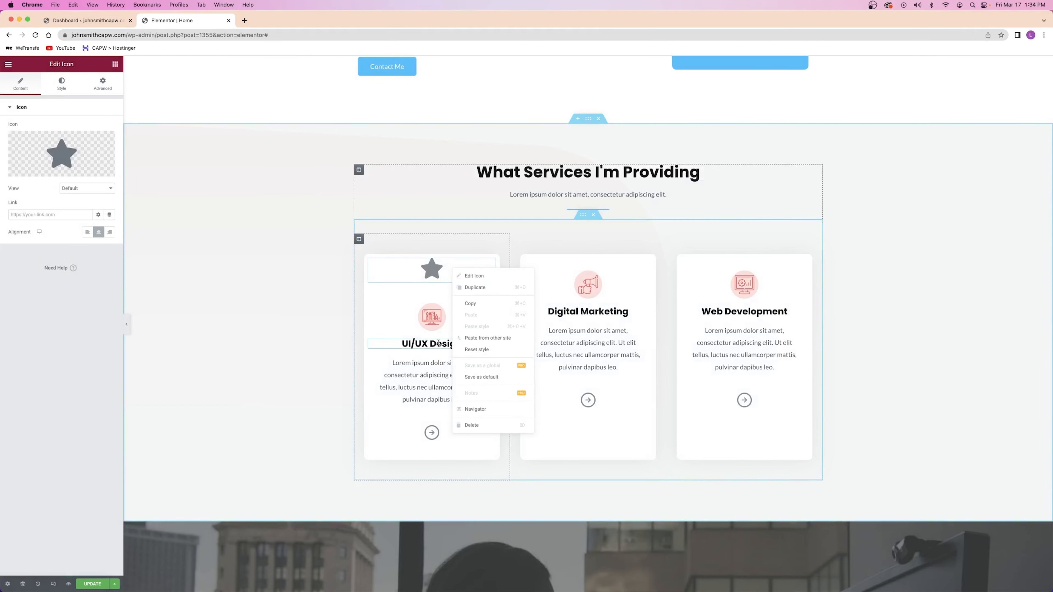
click(478, 426)
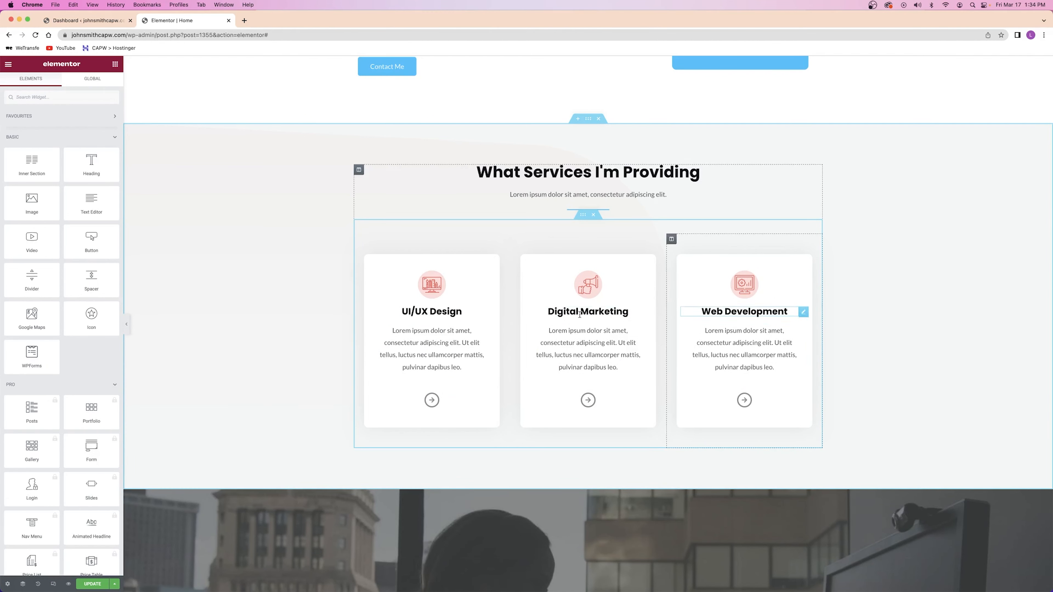
scroll(412, 311, up, 15)
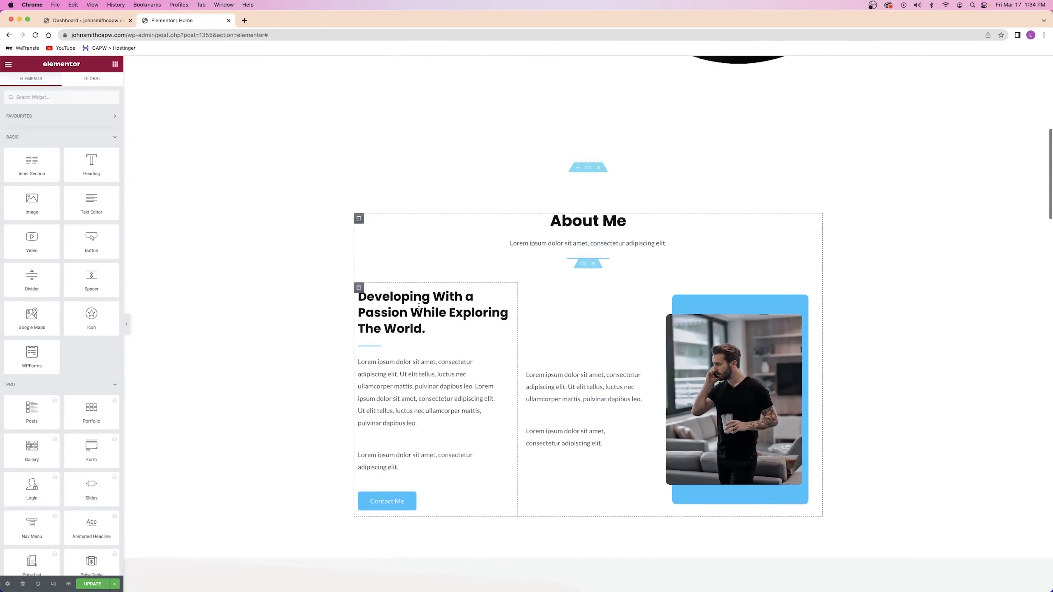
scroll(419, 308, down, 7)
scroll(419, 309, down, 8)
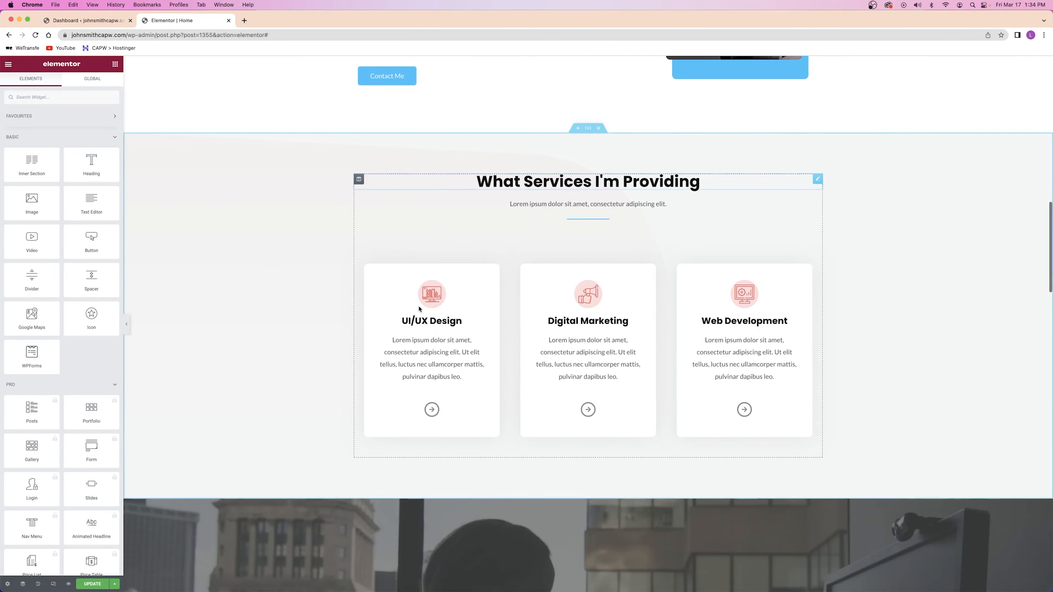
scroll(419, 307, up, 15)
scroll(420, 308, up, 1)
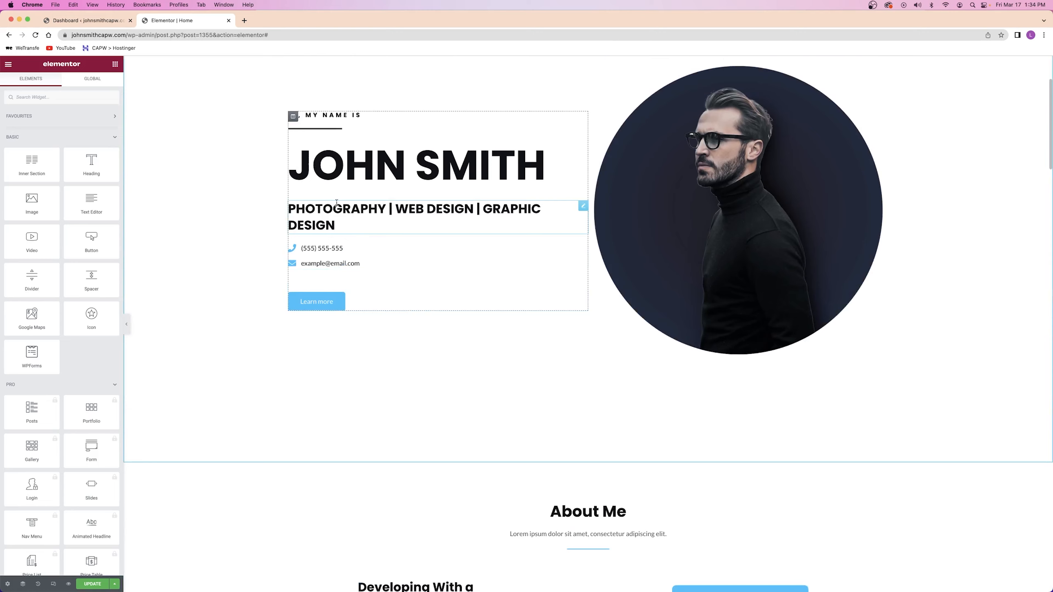
scroll(486, 244, down, 6)
scroll(485, 244, down, 8)
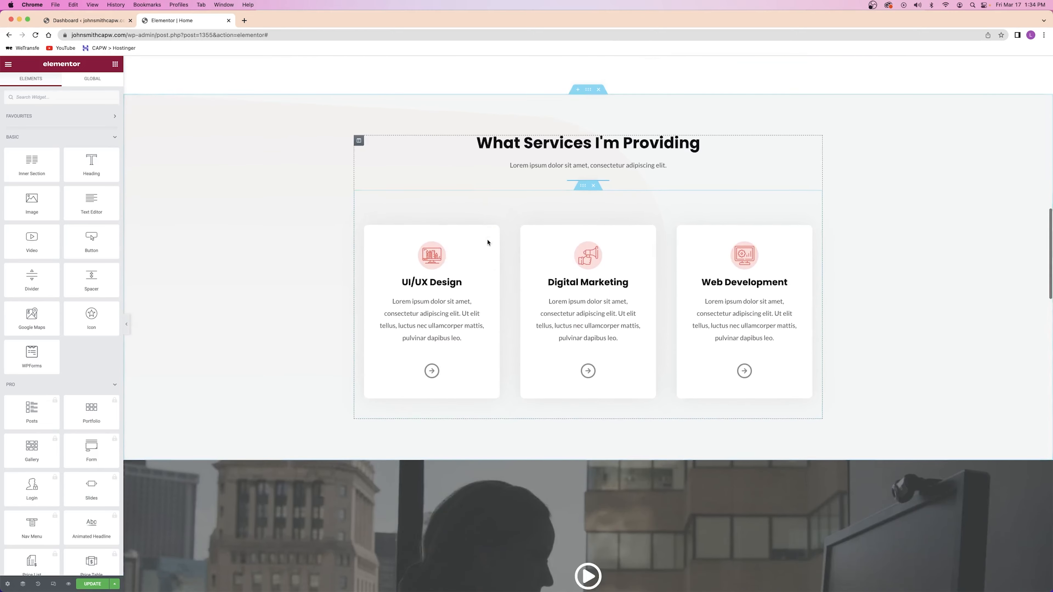
Replace the card headings UI/UX Design, Digital Marketing and Web Development with Photography, Web Design and Graphic Design
triple_click(429, 282)
text(Photography)
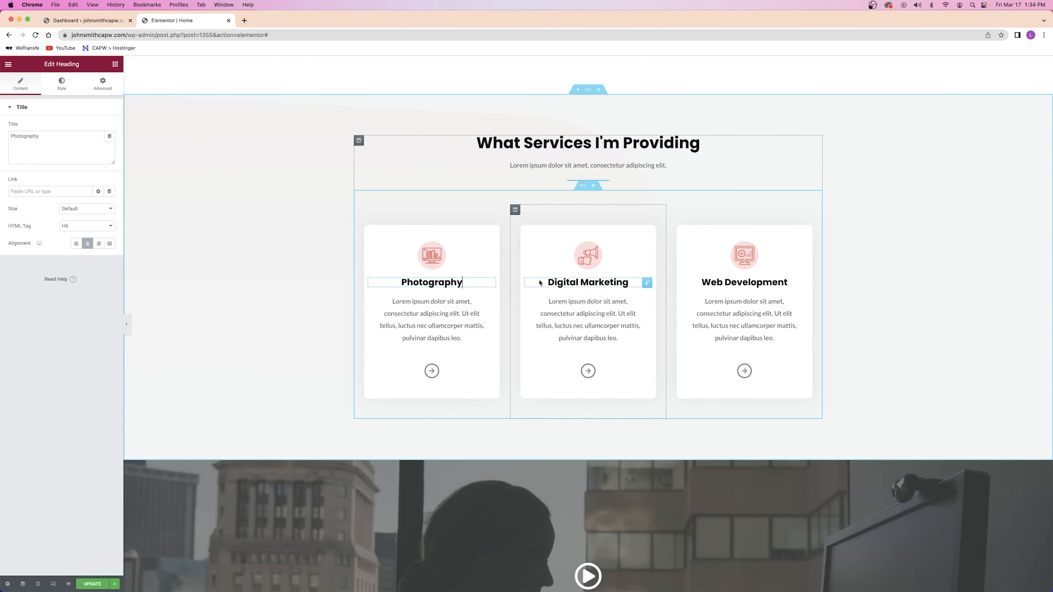
click(548, 283)
drag(547, 283, 629, 283)
text(Web Design)
triple_click(703, 283)
text(Graphic Design)
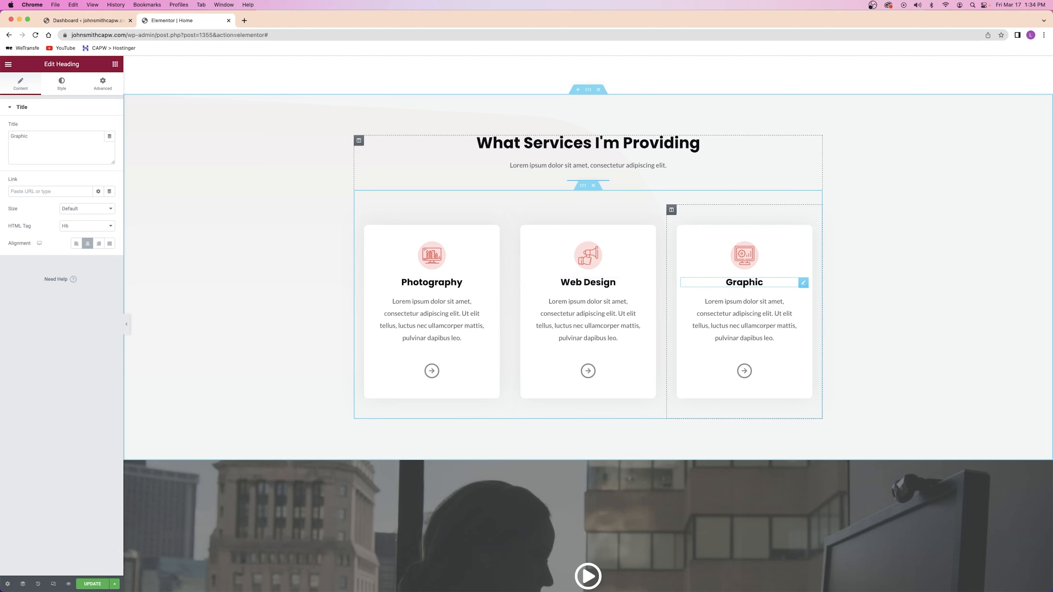
click(592, 306)
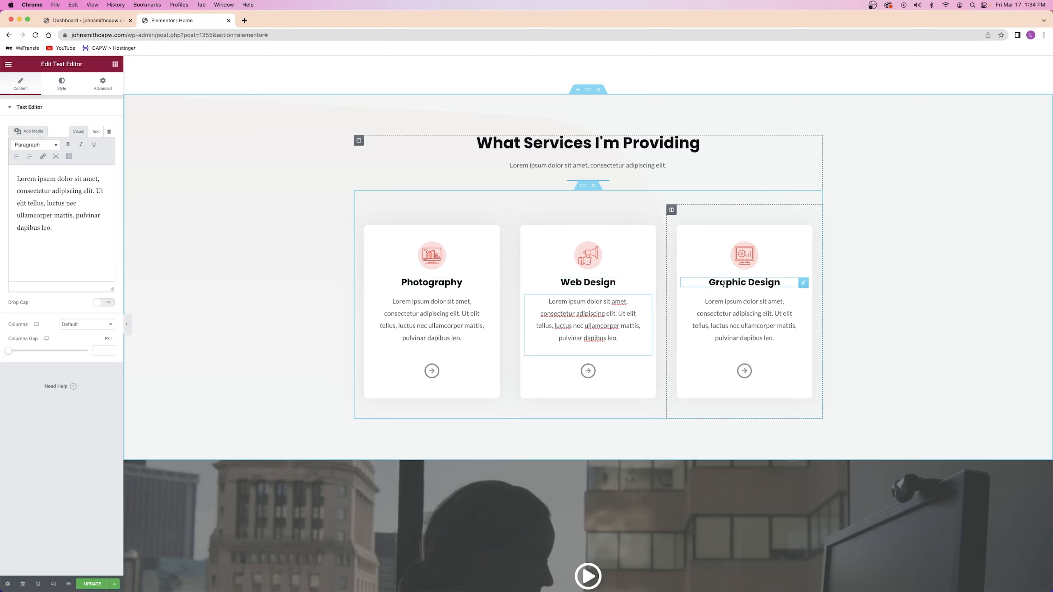
scroll(718, 288, up, 20)
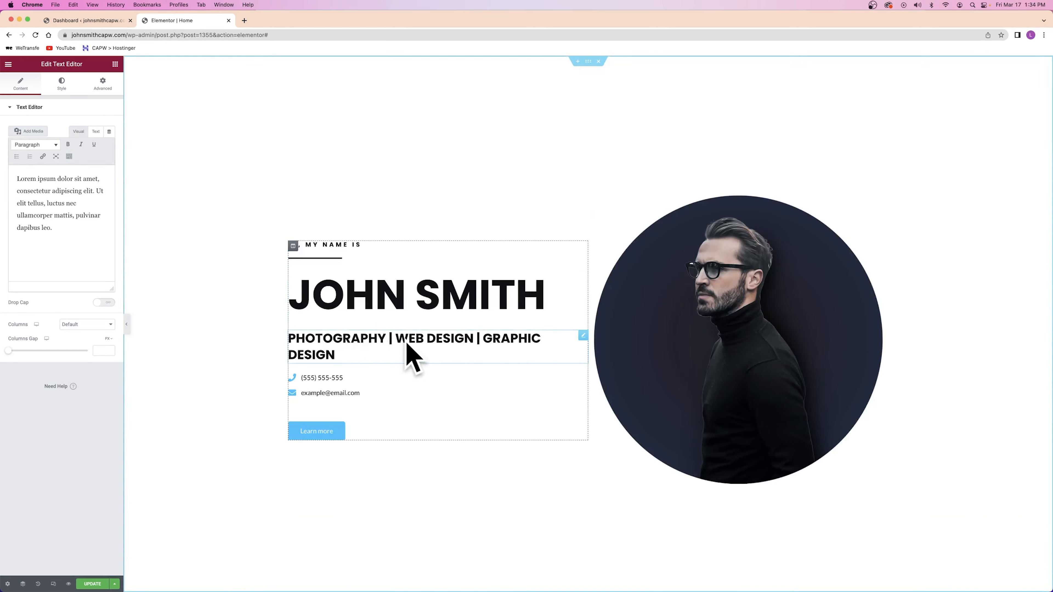
scroll(411, 340, down, 10)
scroll(423, 326, down, 5)
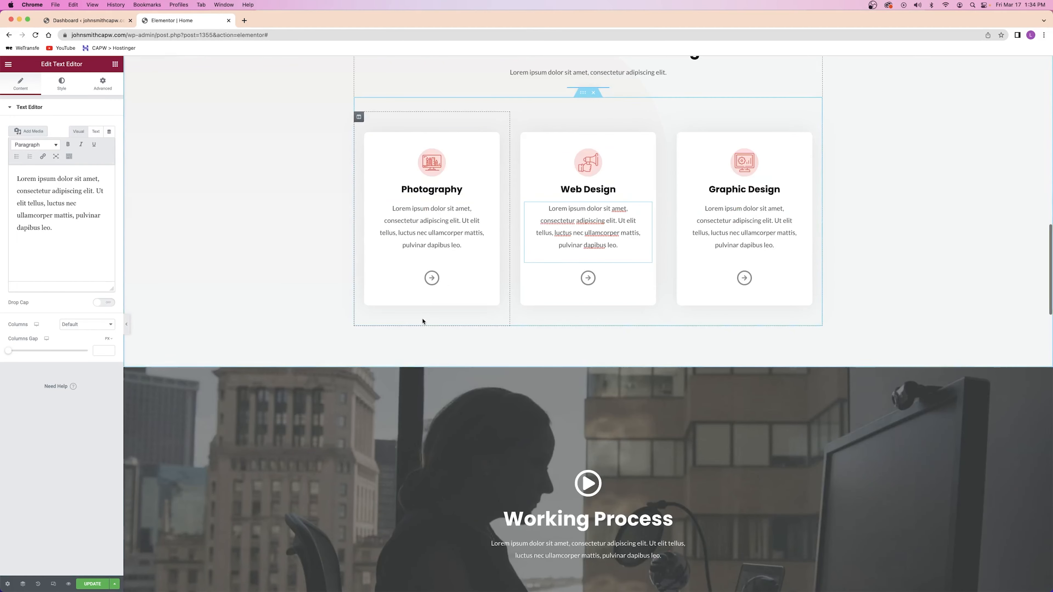
scroll(423, 321, up, 1)
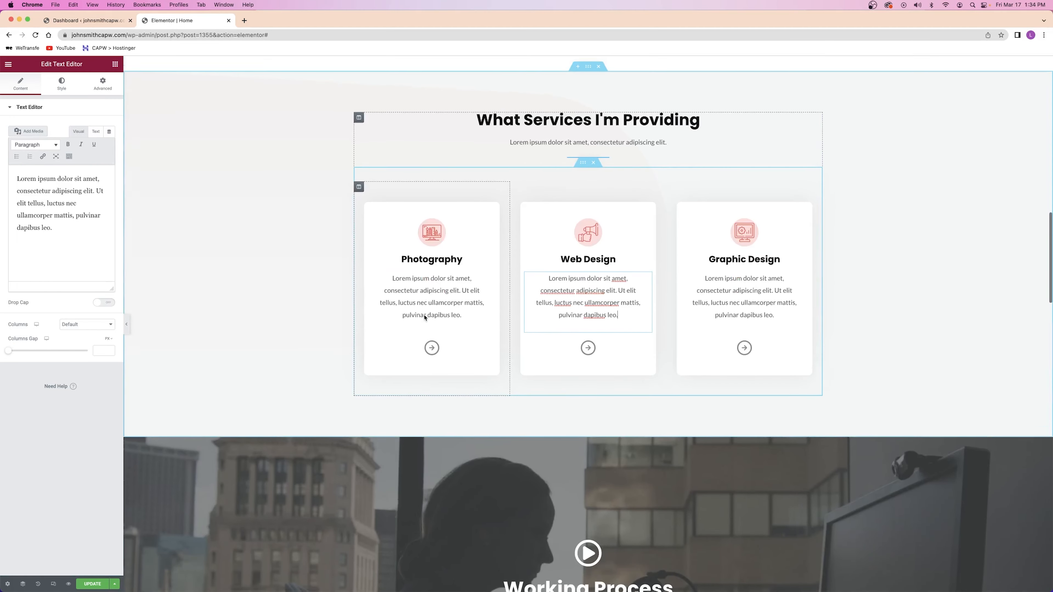
Add an Icon widget atop the Photography card showing the retro camera icon found by searching 'cam'
click(115, 63)
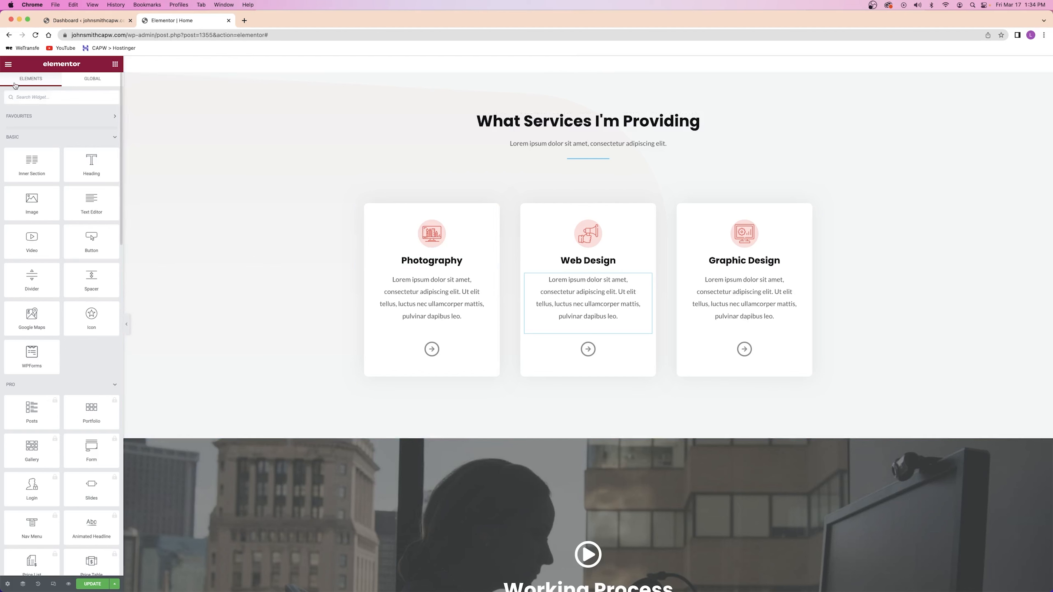
drag(92, 318, 419, 220)
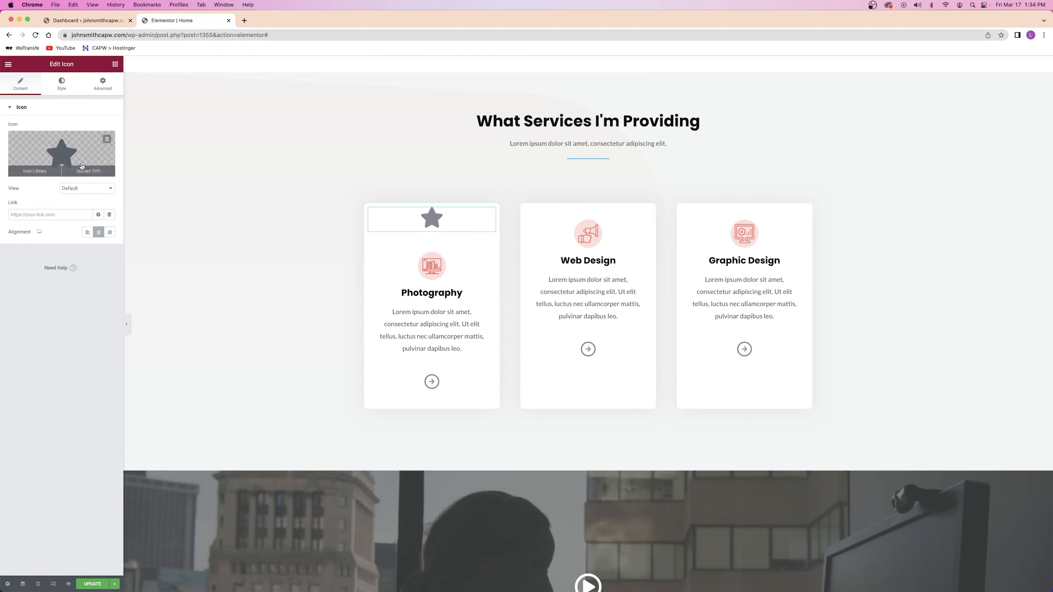
click(53, 143)
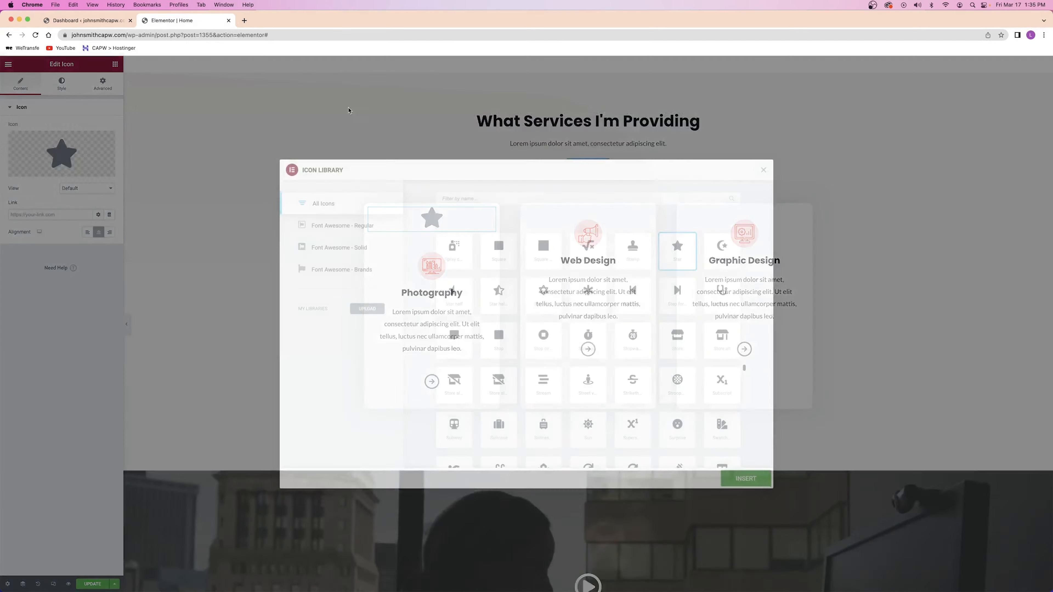
click(485, 200)
text(cam)
click(499, 248)
click(745, 478)
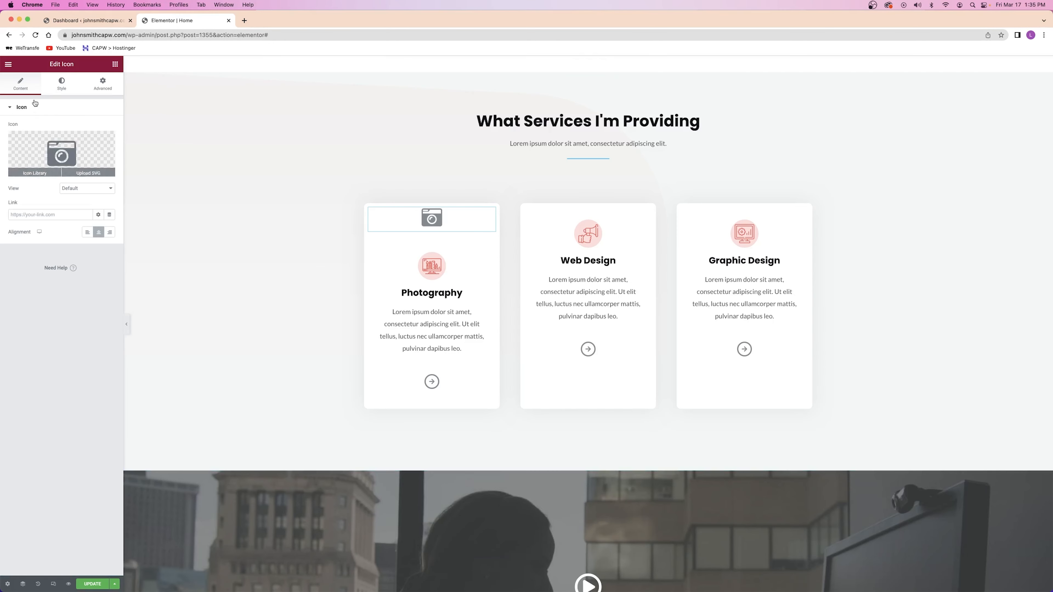
click(62, 83)
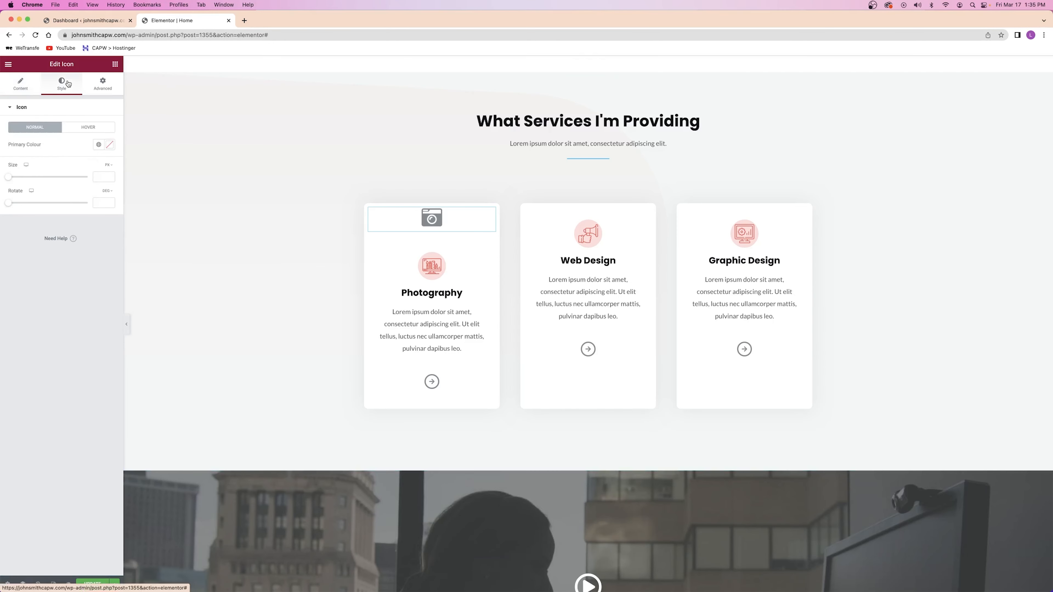
Set the camera icon's normal and hover colours to the global blue
click(98, 145)
click(56, 239)
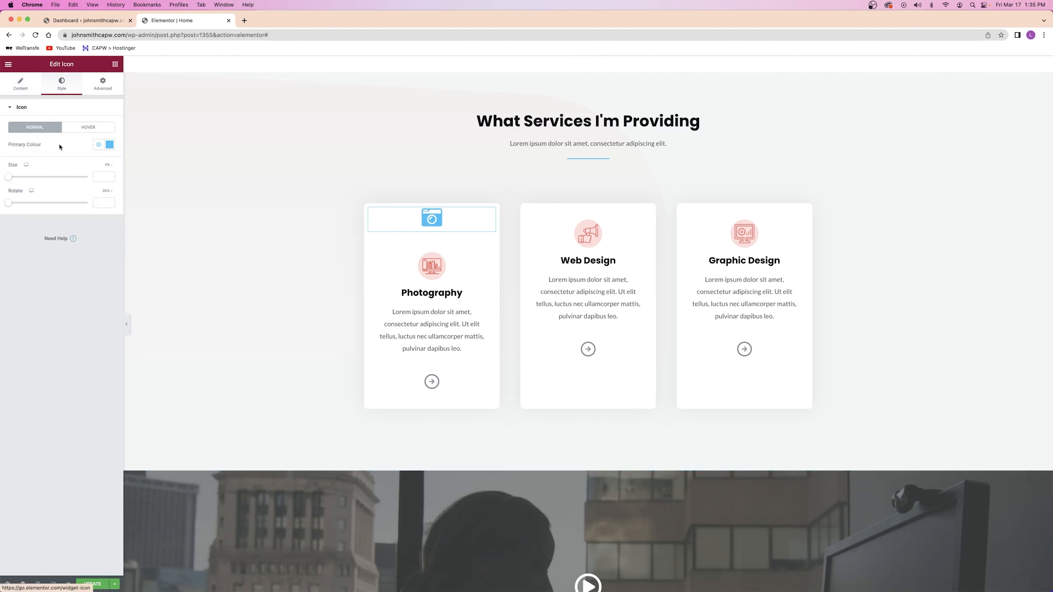
click(75, 129)
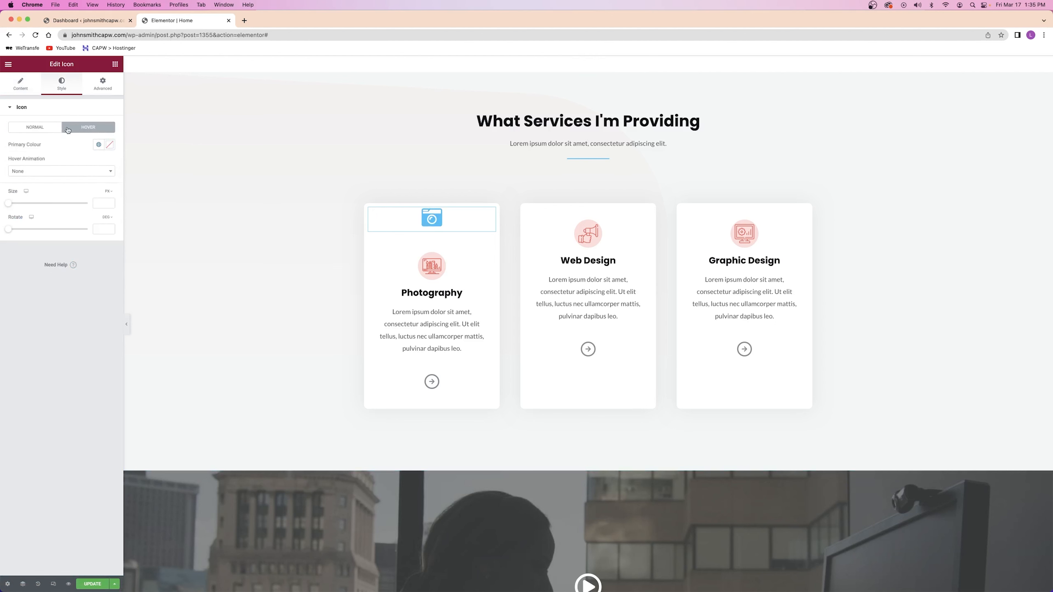
click(99, 144)
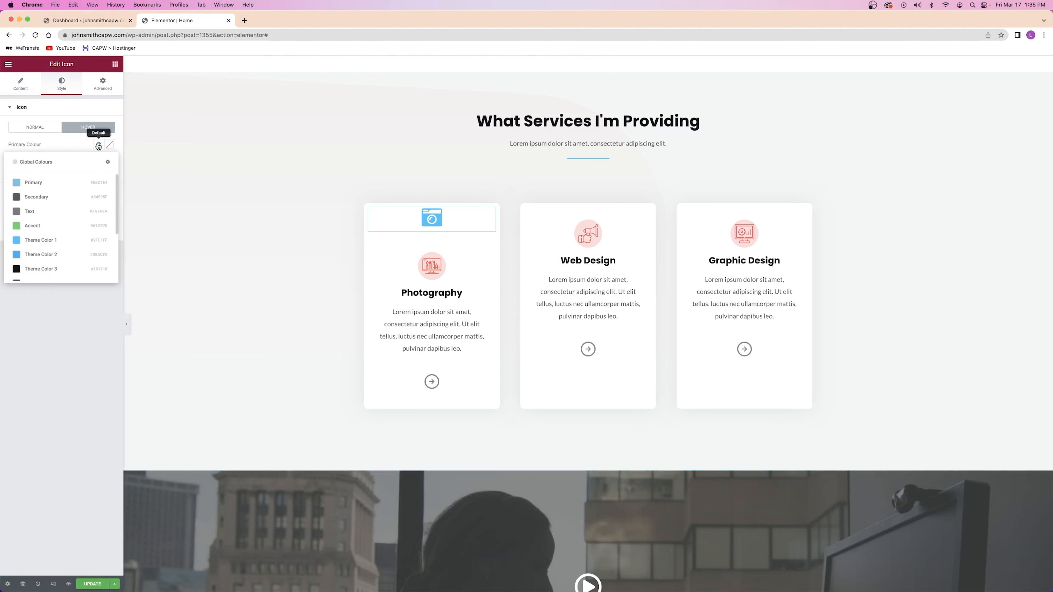
click(51, 257)
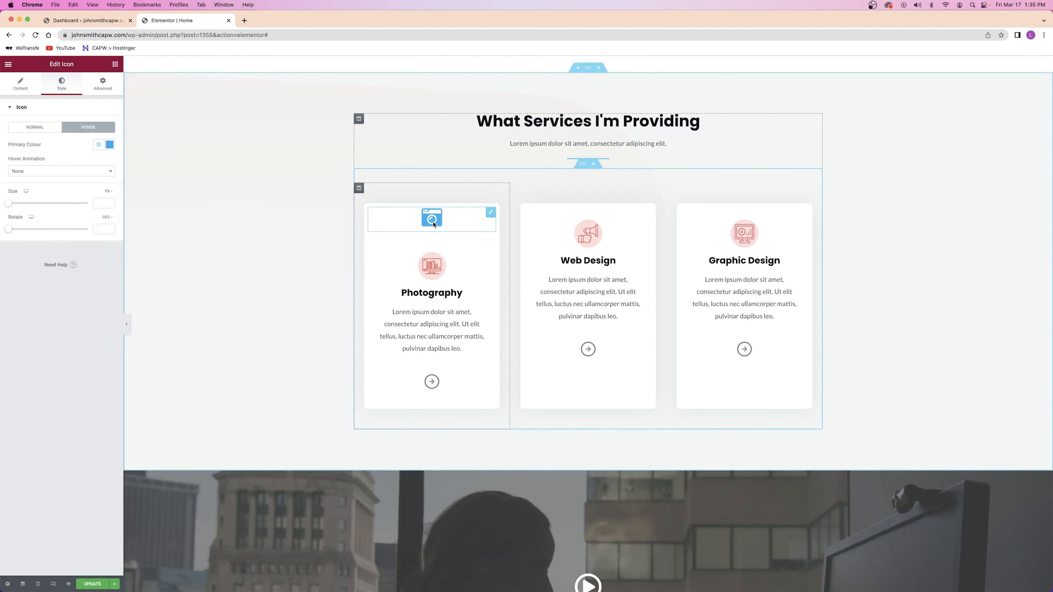
Delete the old pink image from the Photography card
right_click(423, 267)
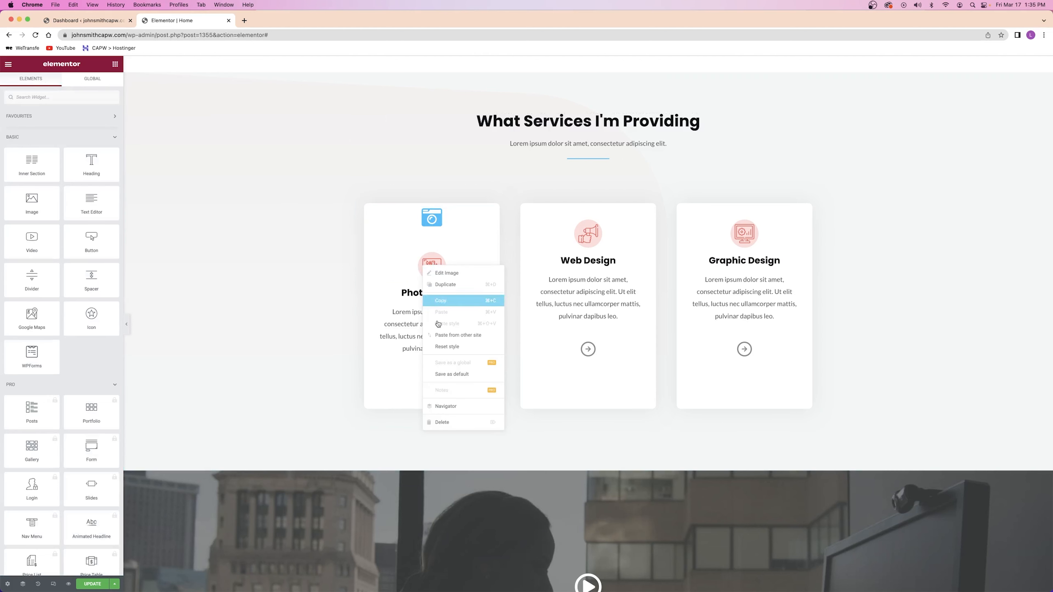
click(444, 424)
right_click(591, 231)
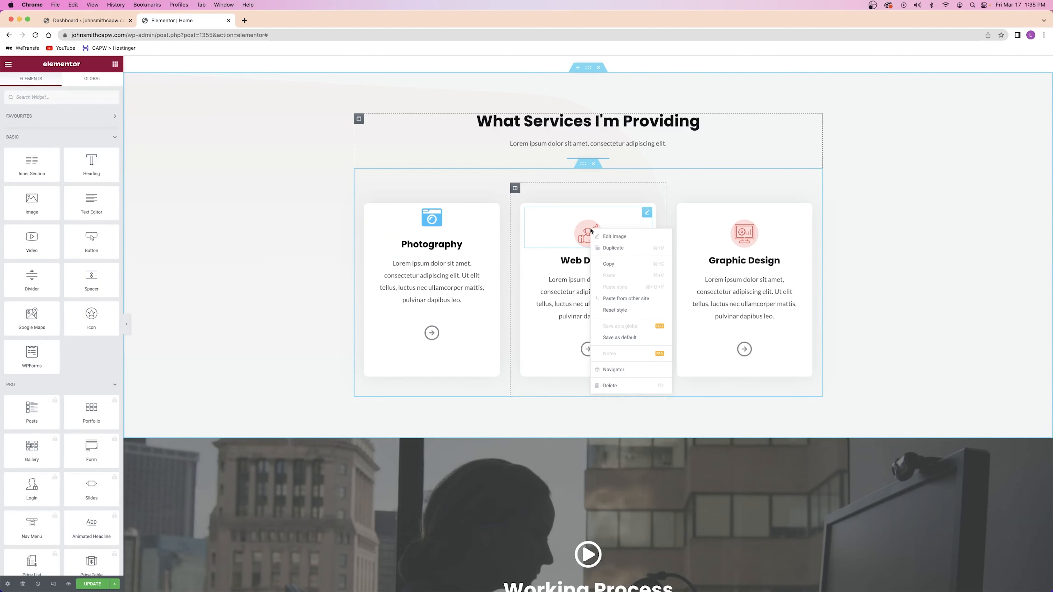
click(489, 278)
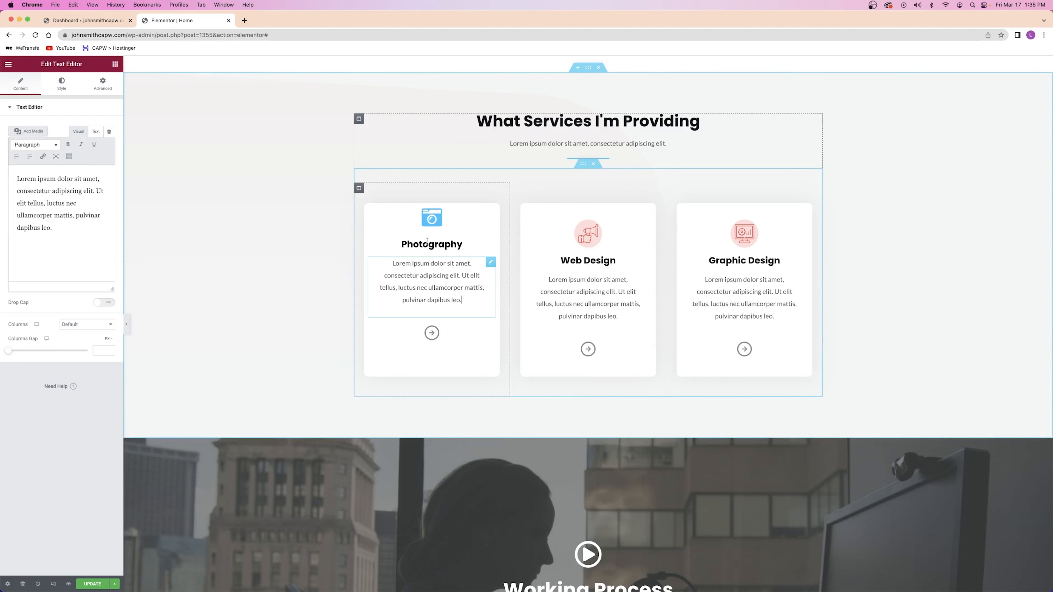
Unlink the camera icon's padding and set its top padding to 40
click(429, 219)
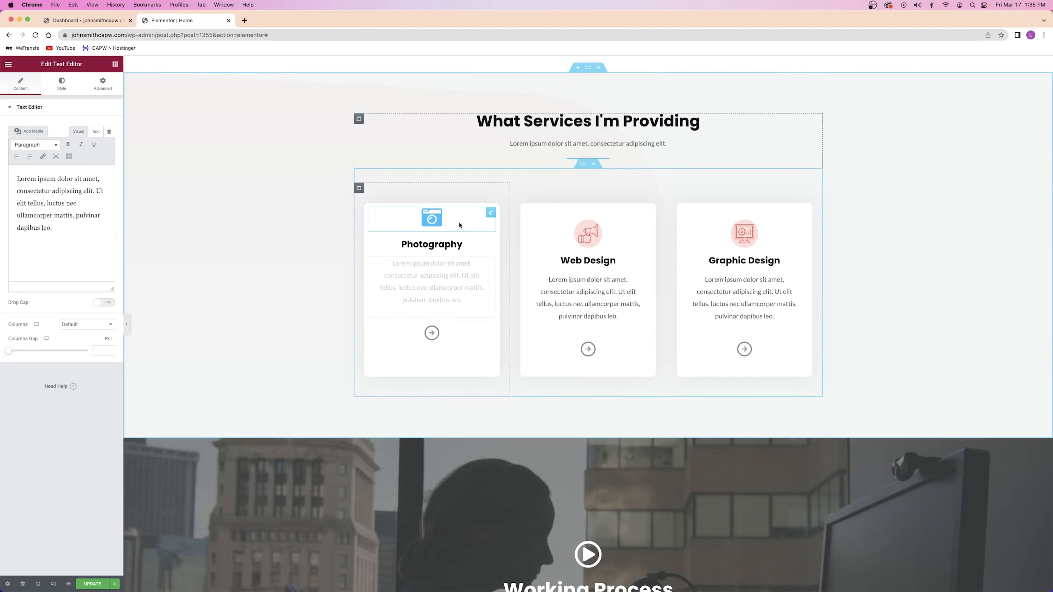
click(98, 88)
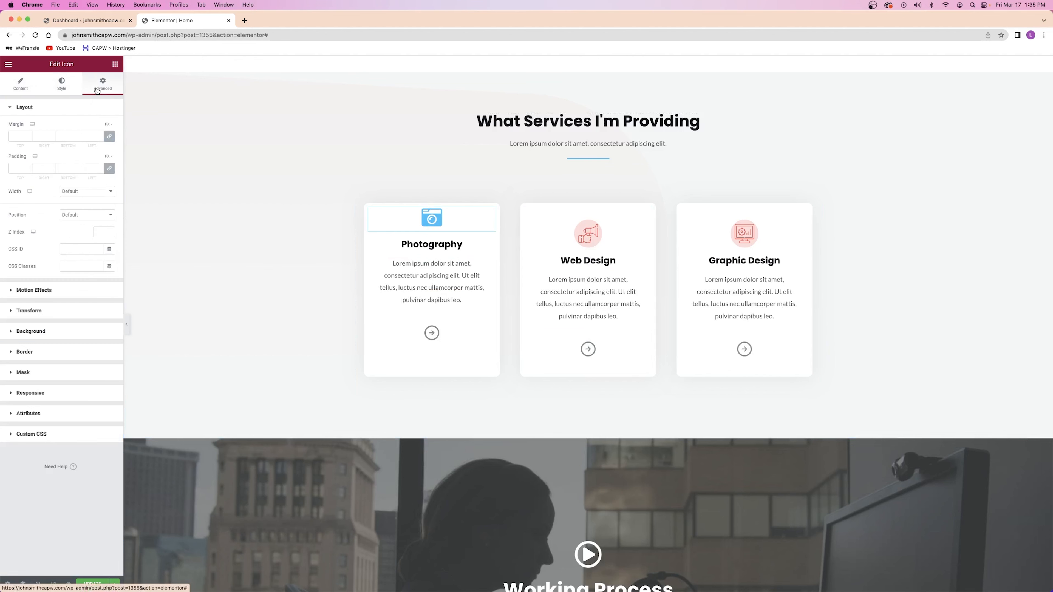
click(109, 168)
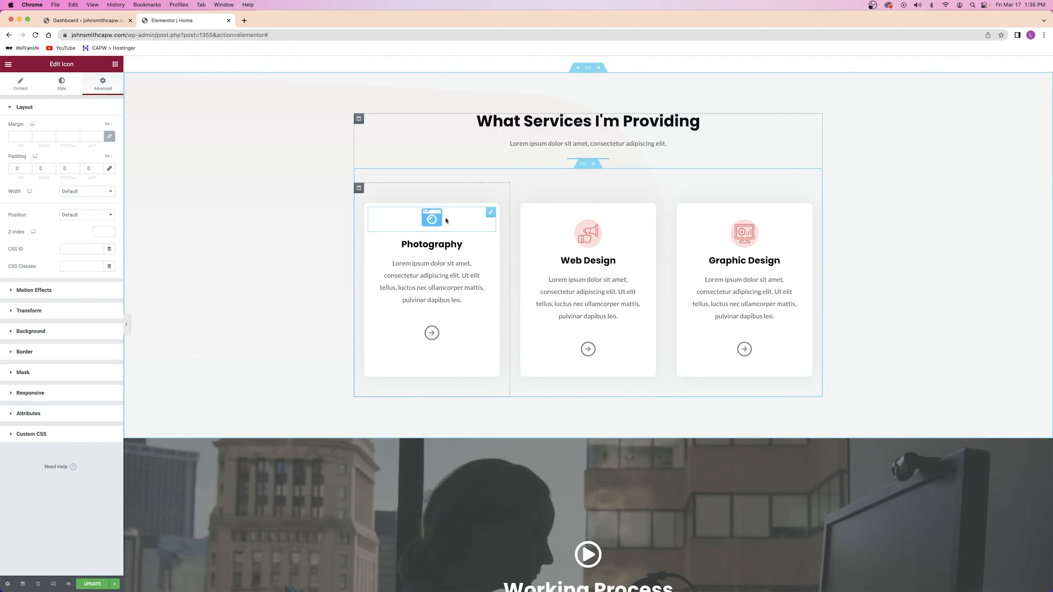
drag(21, 171, 7, 173)
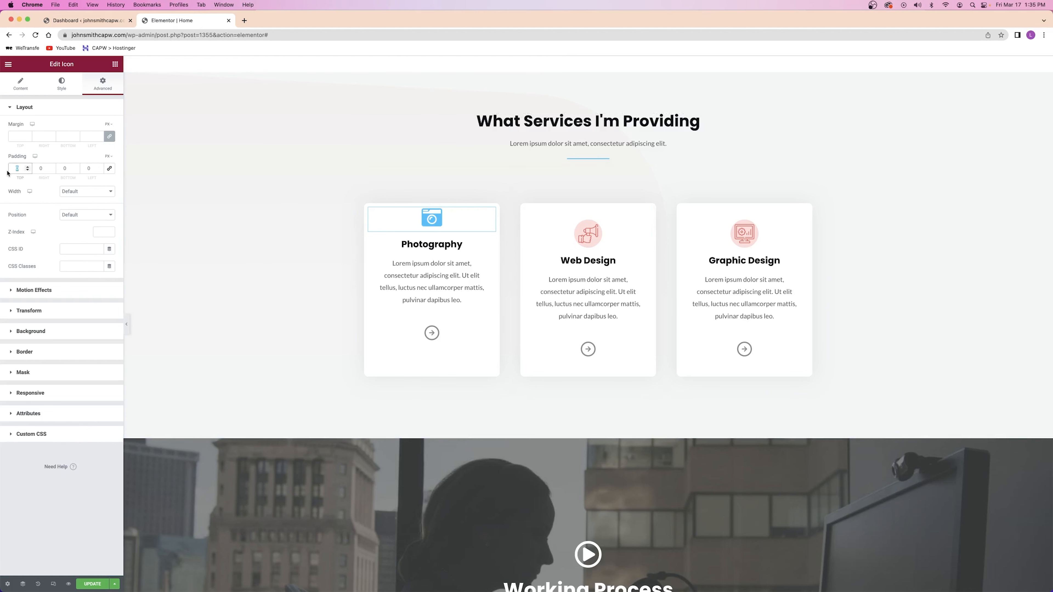
text(40)
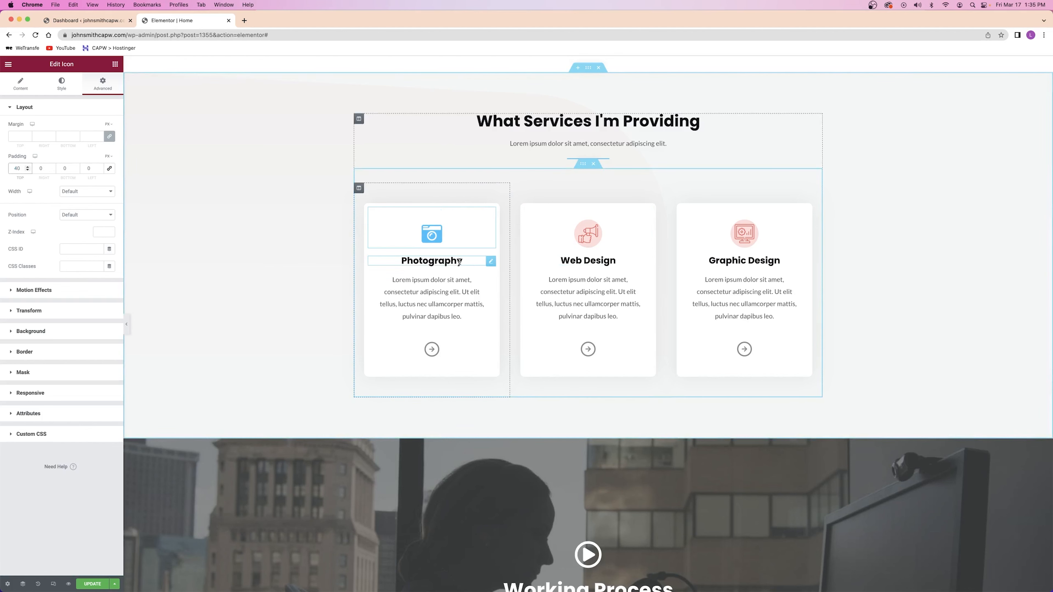
Duplicate the Photography card's blue camera icon twice
right_click(465, 244)
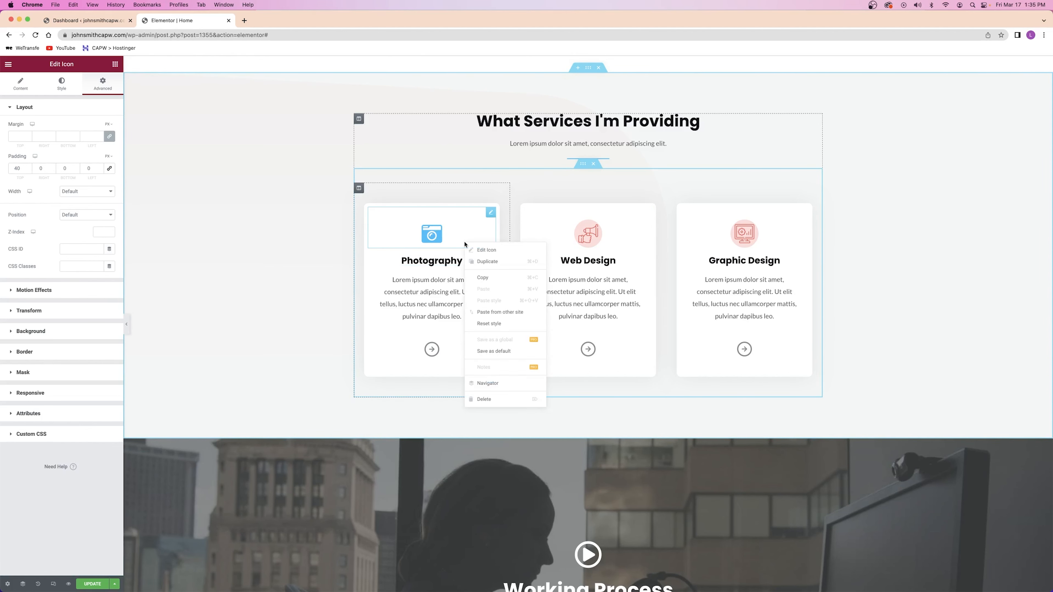
click(479, 261)
right_click(456, 237)
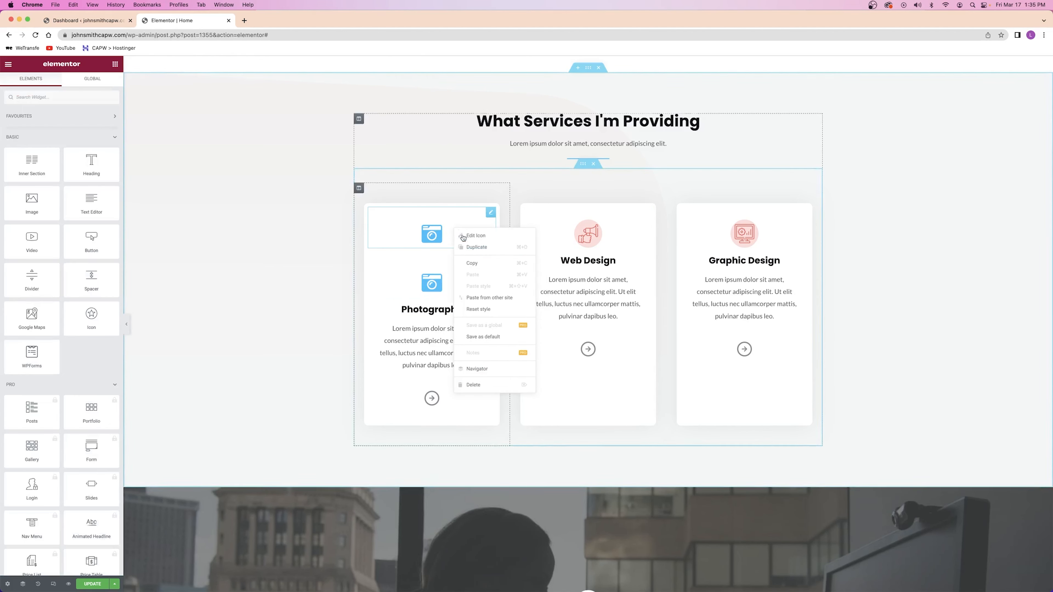
click(484, 255)
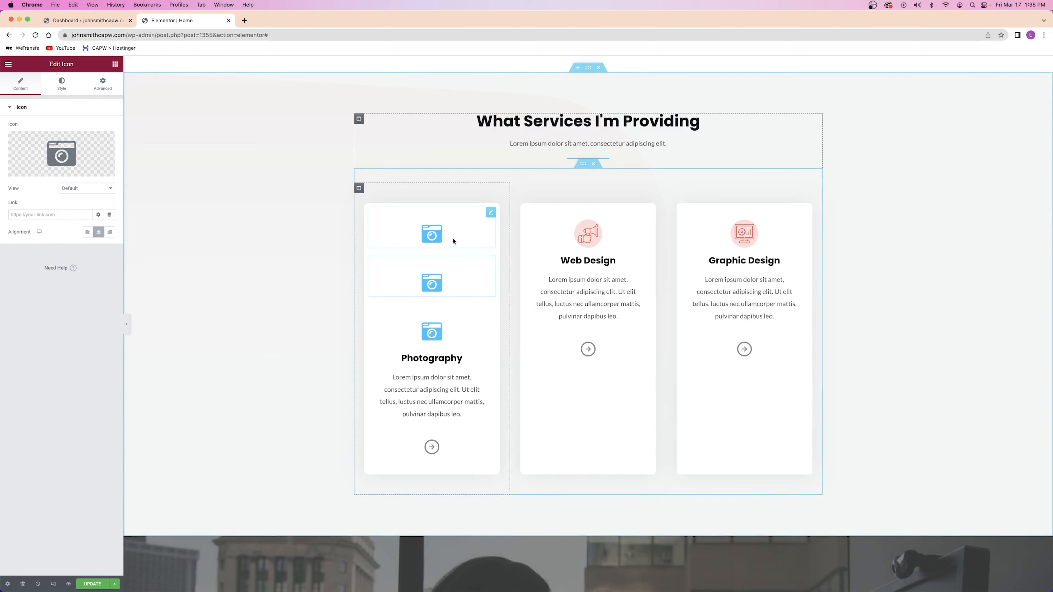
Delete the Web Design and Graphic Design images and move the camera copies into those cards
right_click(601, 235)
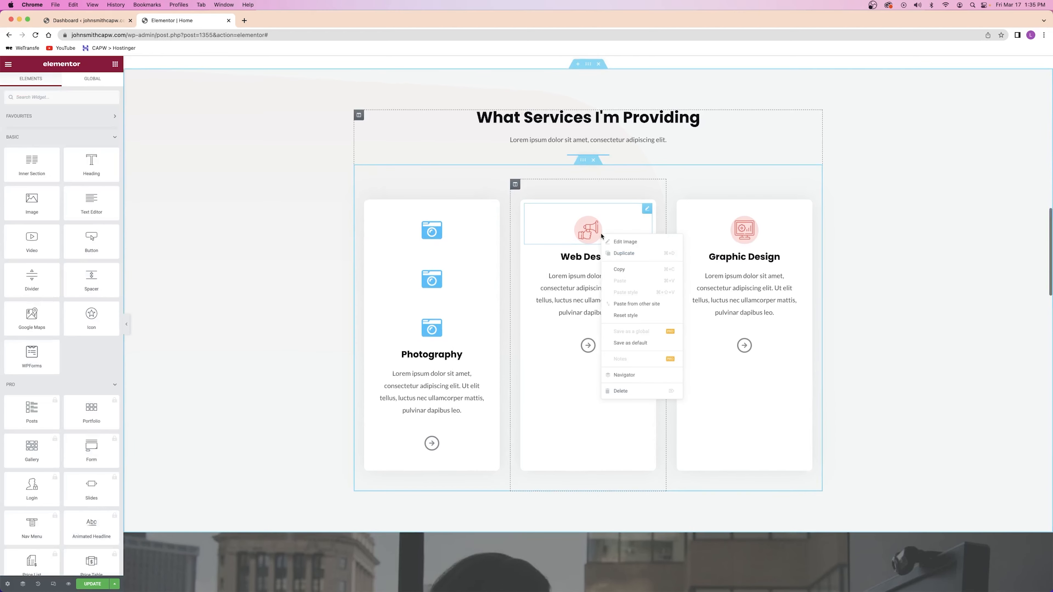
click(628, 391)
right_click(748, 228)
click(767, 381)
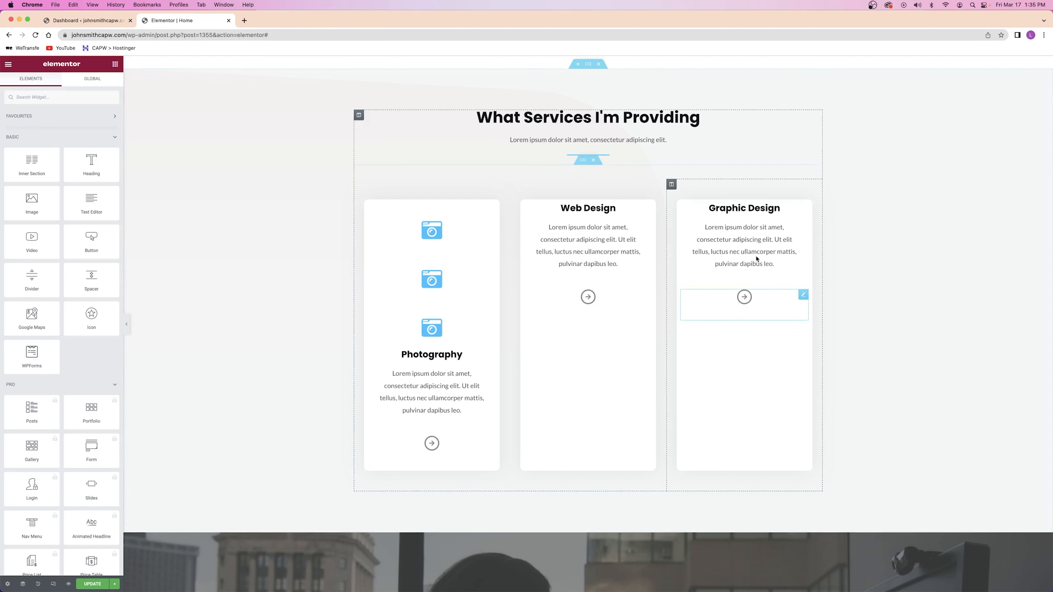
drag(494, 309, 589, 225)
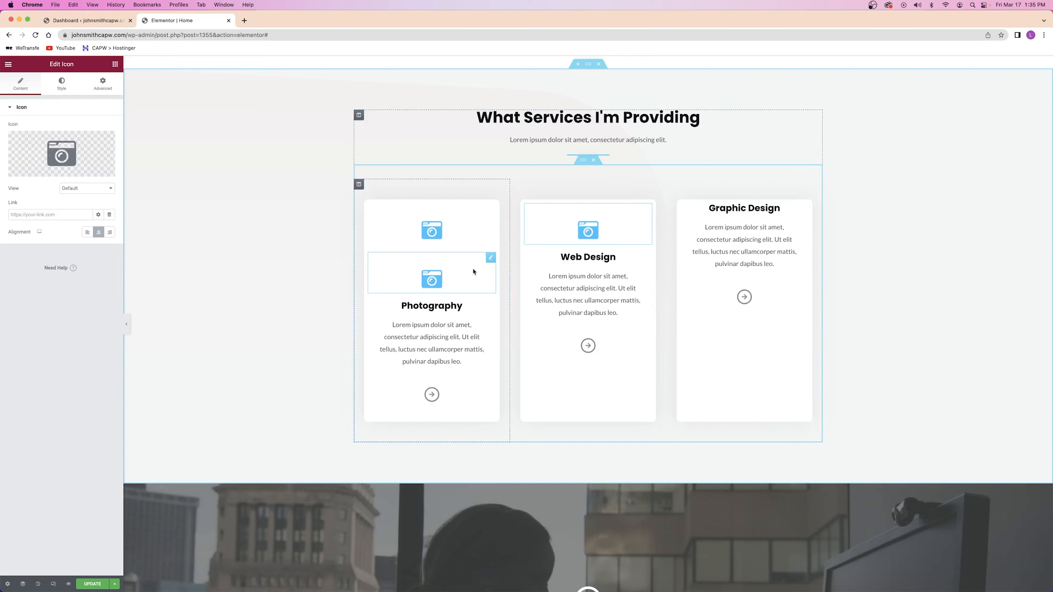
drag(490, 258, 736, 216)
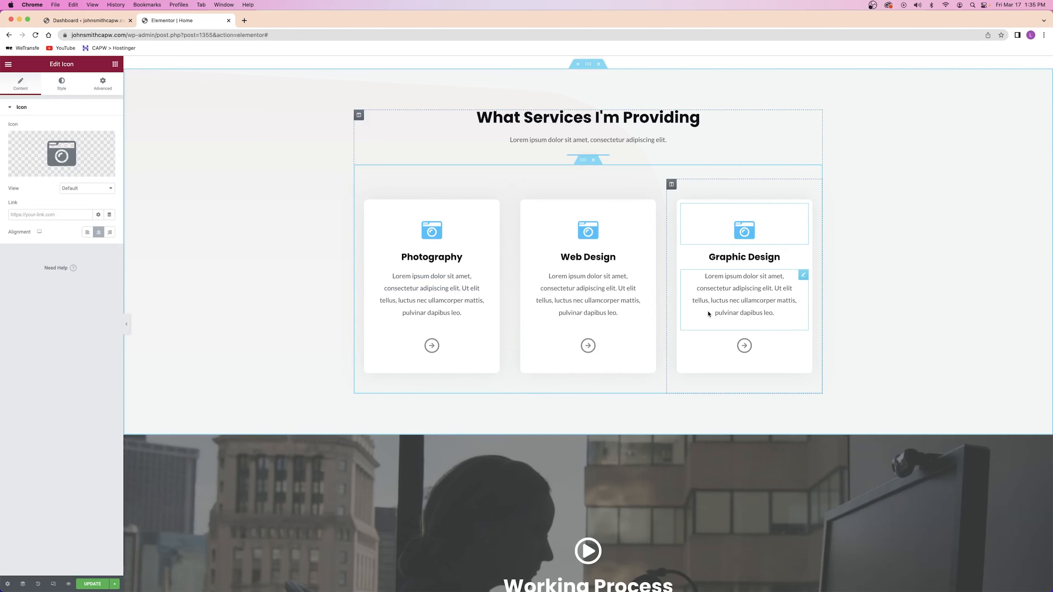
Change the Web Design icon to pencil-and-ruler and Graphic Design's to an 'obj' search's object-group icon
click(65, 154)
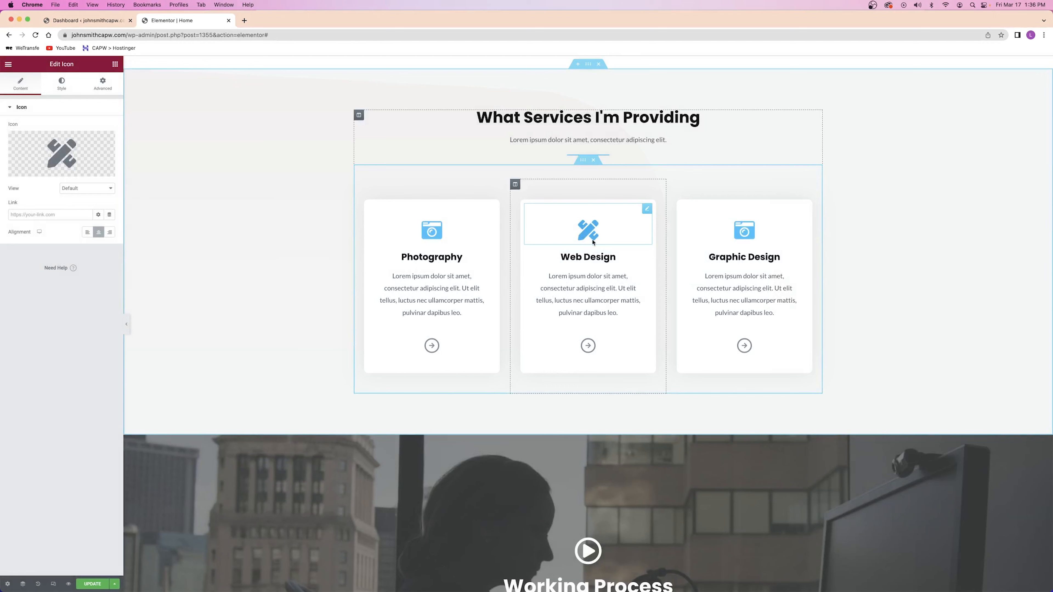
click(735, 238)
click(61, 153)
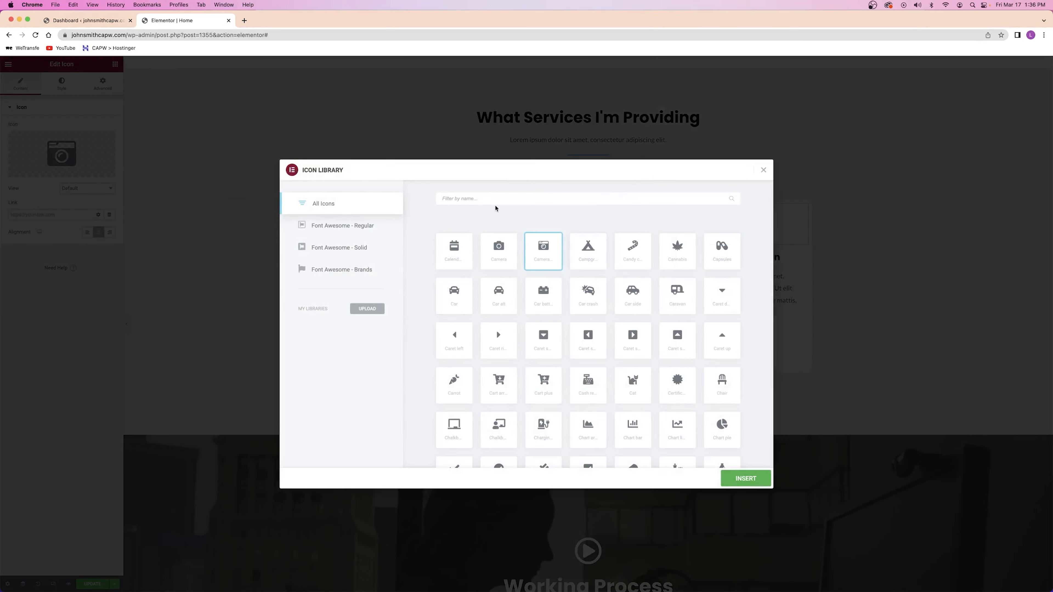
click(486, 198)
text(obj)
click(506, 247)
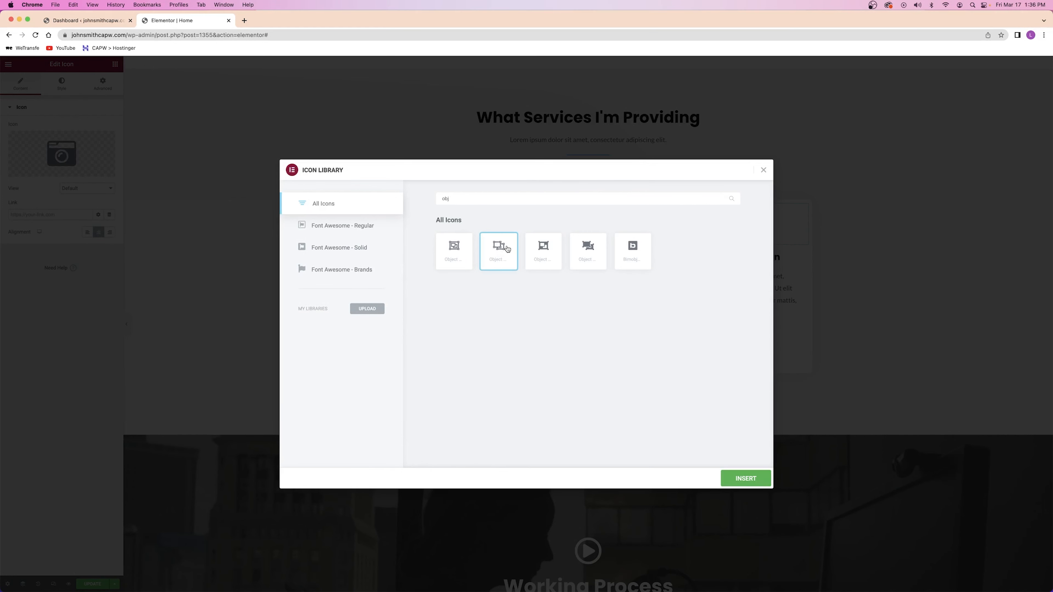
click(745, 479)
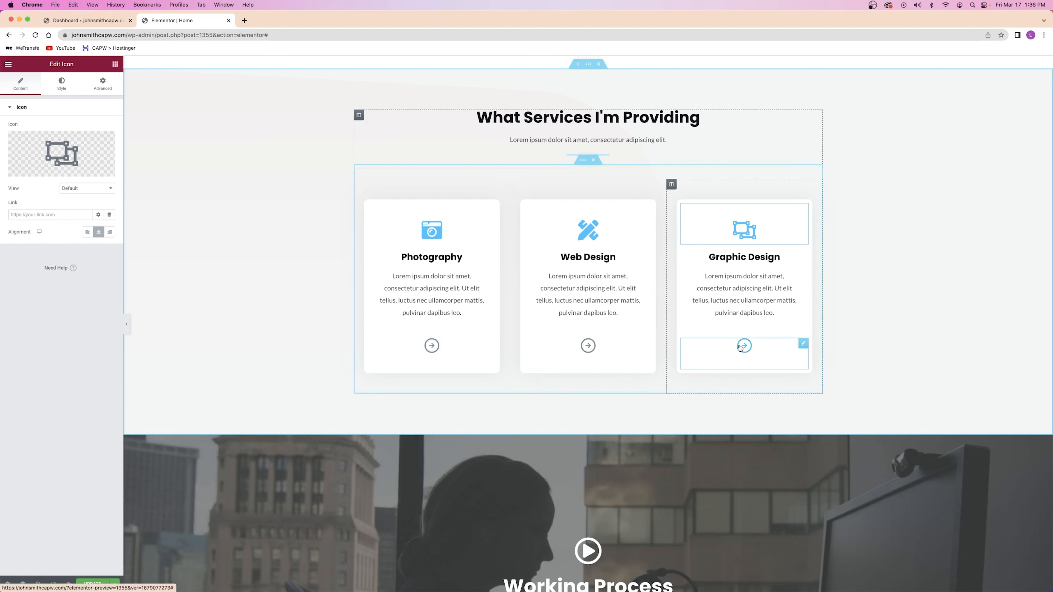
click(748, 351)
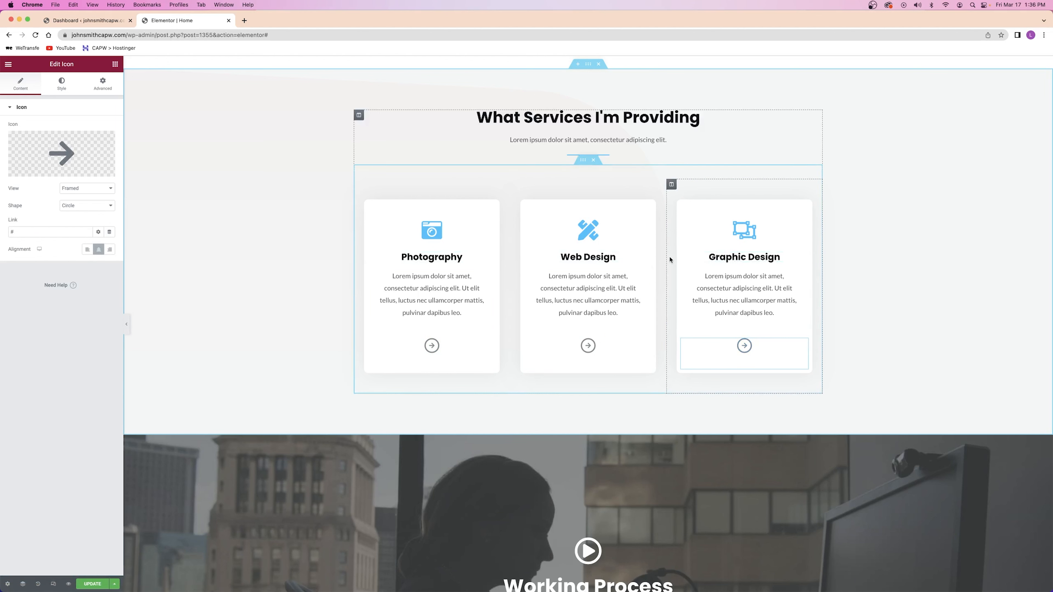
Try the play icon below the Working Process heading, return it above, then lift the section
scroll(670, 259, down, 20)
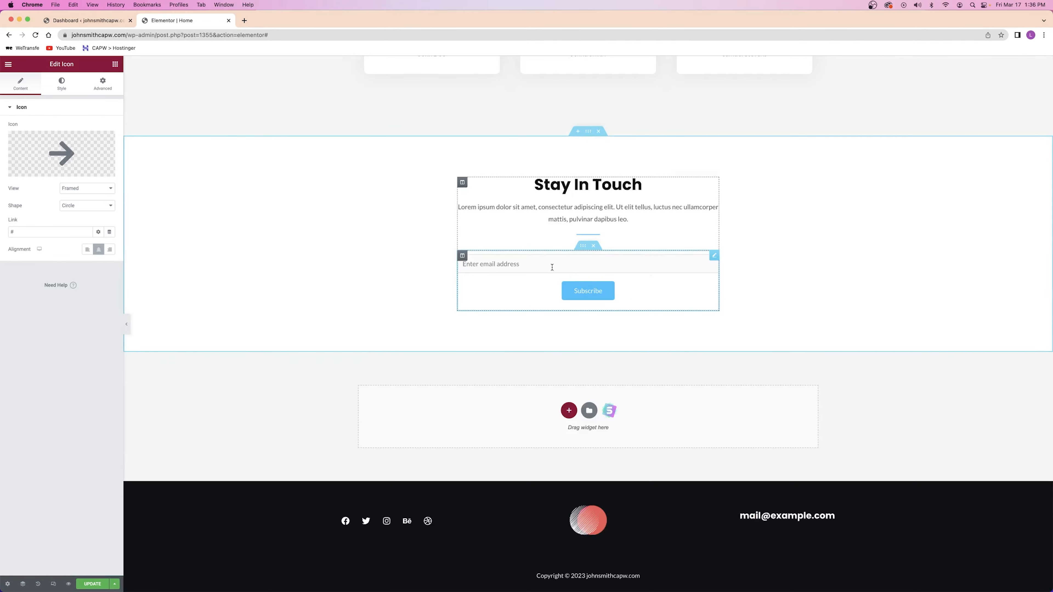
scroll(552, 267, up, 15)
scroll(552, 267, up, 3)
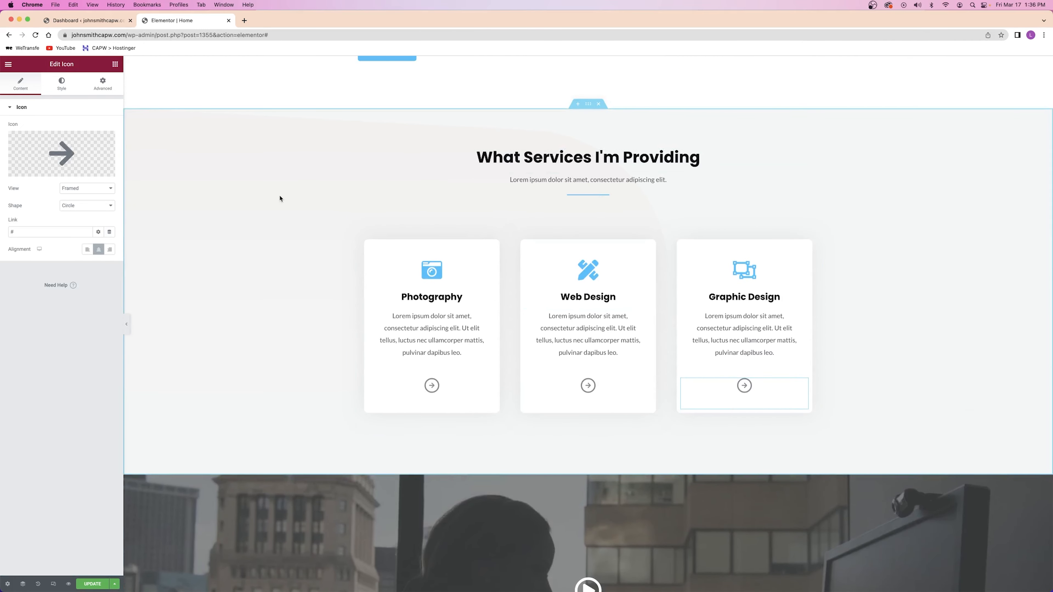
scroll(280, 199, down, 8)
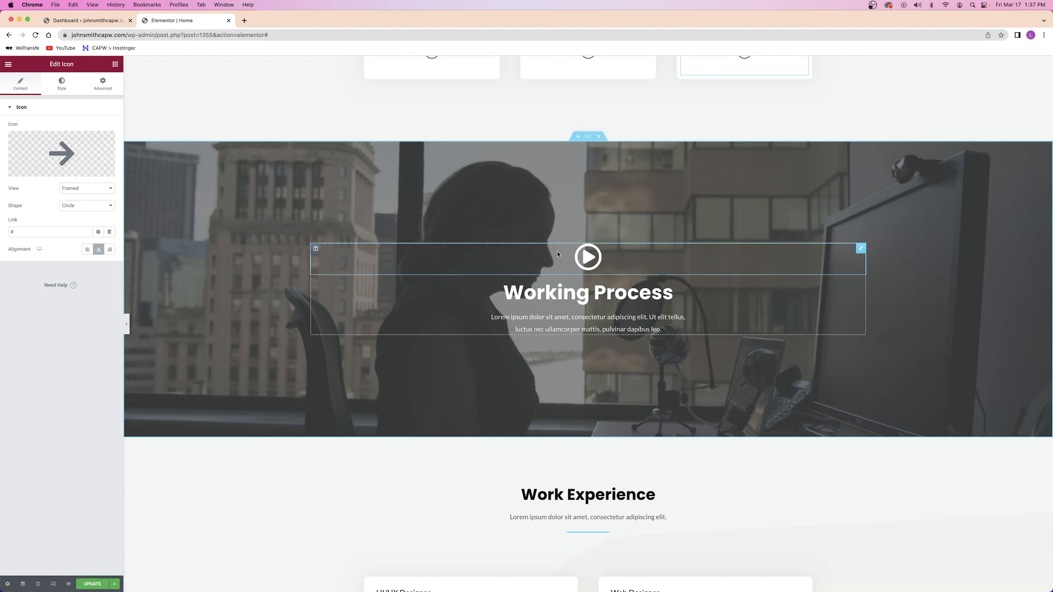
scroll(617, 225, down, 2)
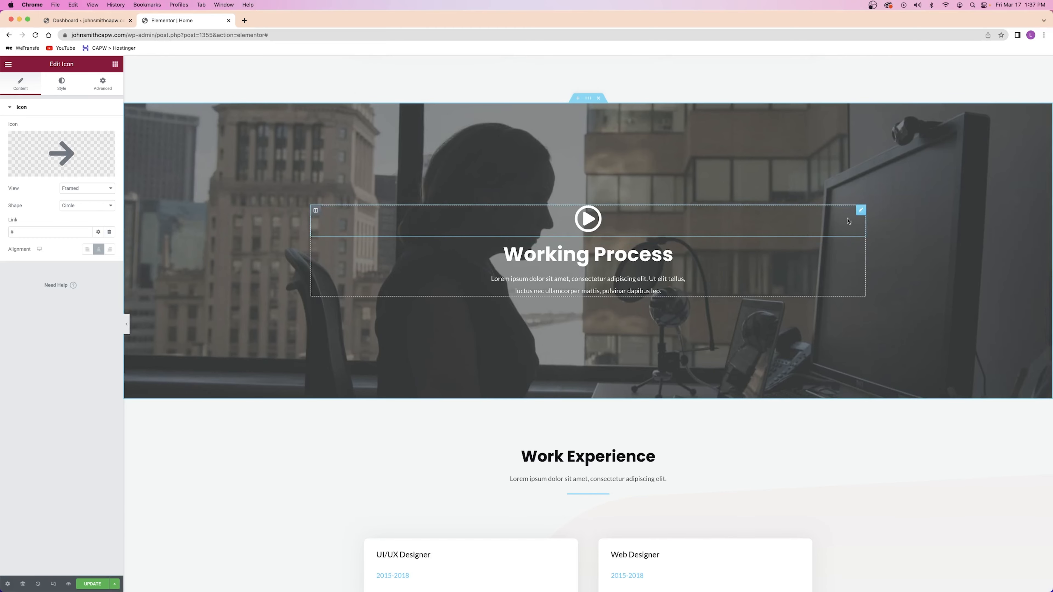
drag(860, 211, 583, 244)
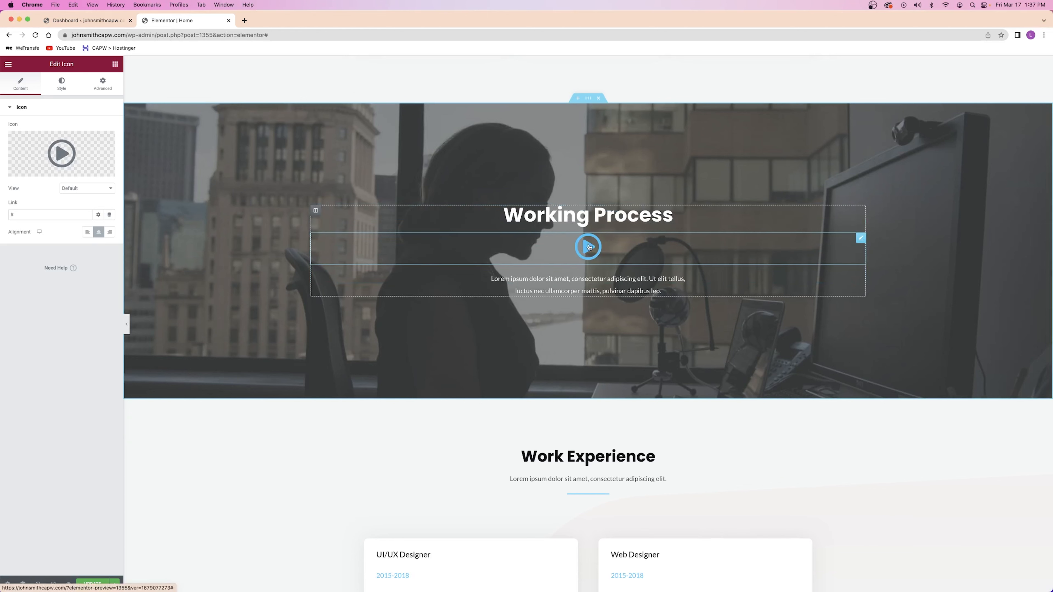
drag(858, 238, 848, 224)
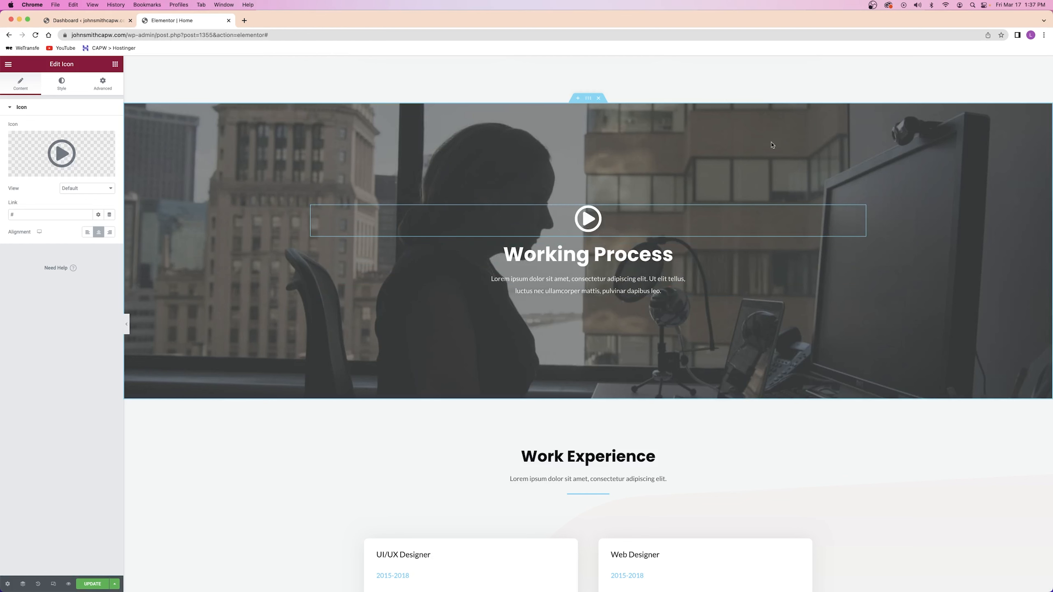
drag(587, 100, 580, 227)
Drop Working Process below the portfolio images, with My Portfolio placed above Work Experience
scroll(578, 215, down, 13)
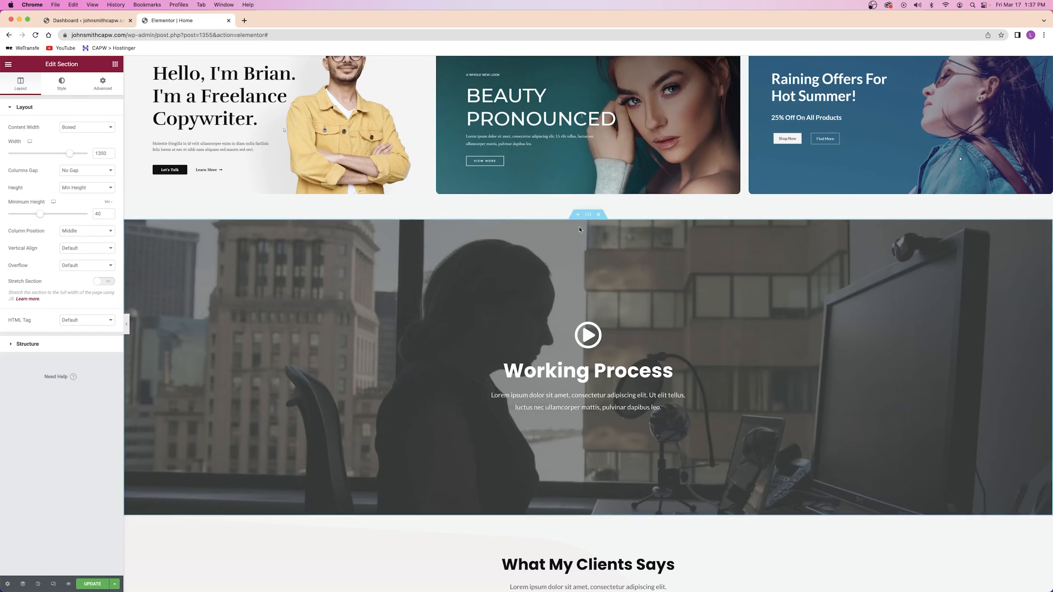
scroll(581, 226, up, 10)
scroll(582, 225, down, 1)
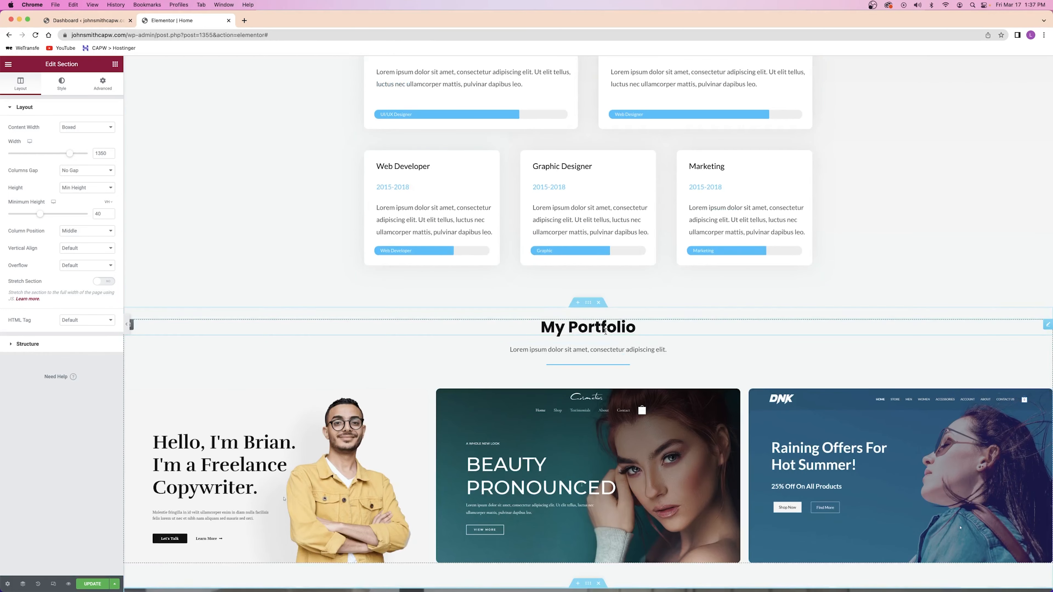
drag(592, 307, 584, 231)
scroll(588, 286, up, 5)
scroll(587, 307, up, 5)
scroll(588, 286, up, 1)
scroll(592, 243, up, 6)
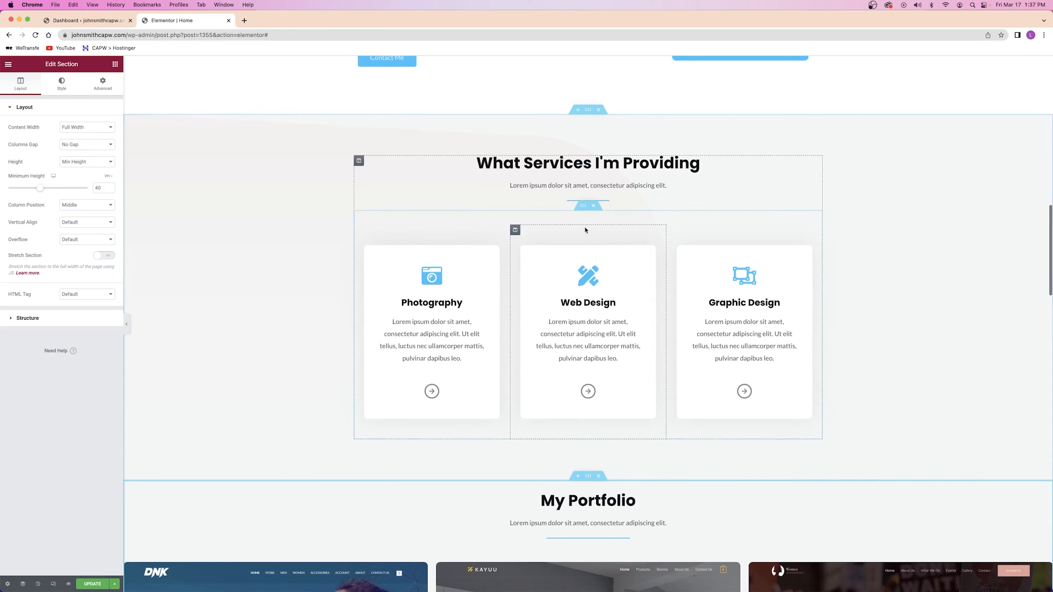
scroll(576, 158, down, 8)
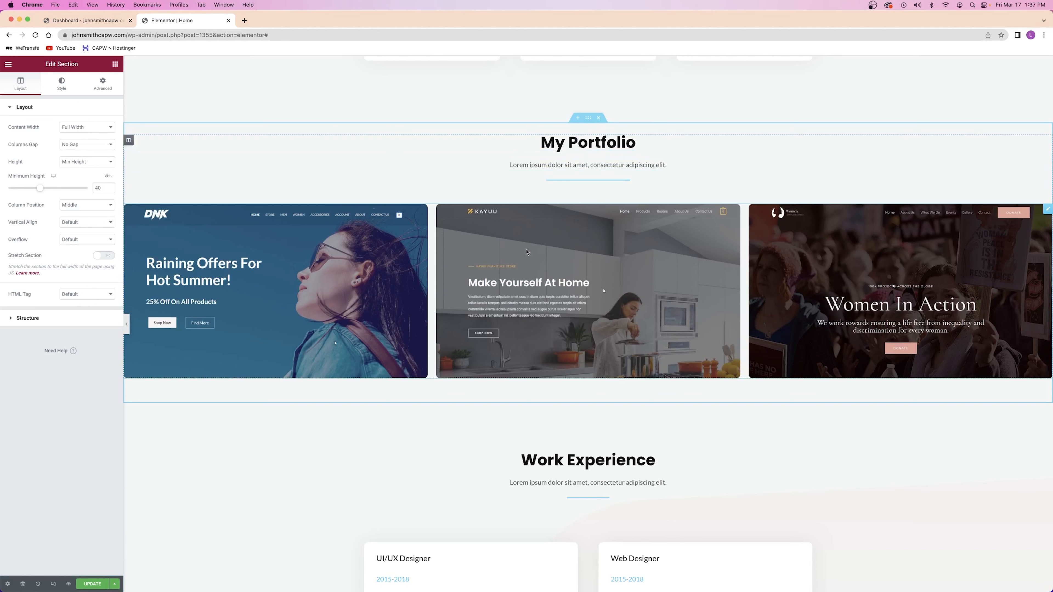
Duplicate the My Portfolio heading below the divider and retitle it Photography
right_click(591, 141)
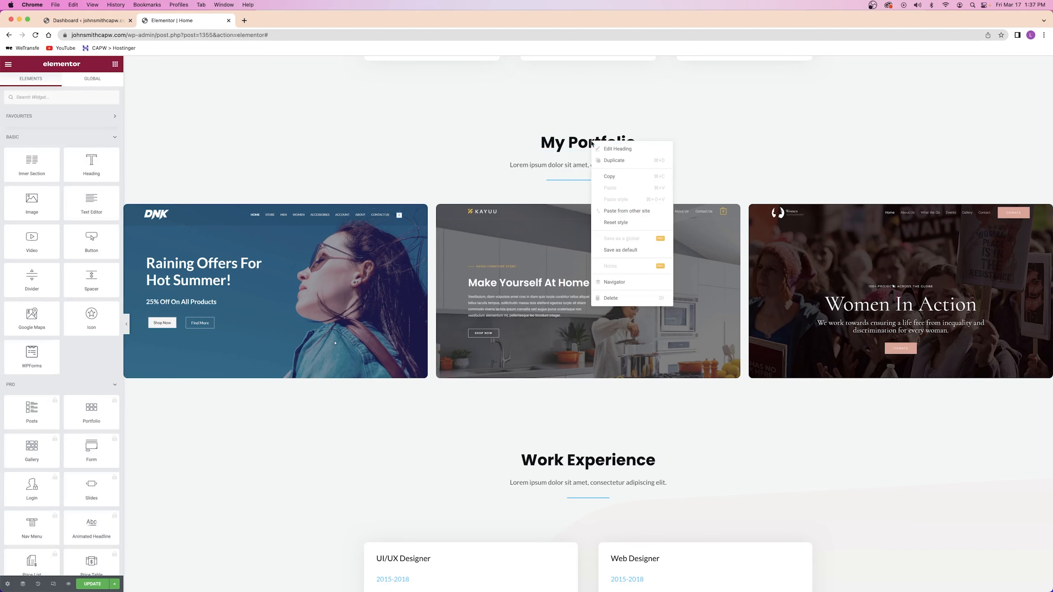
click(617, 157)
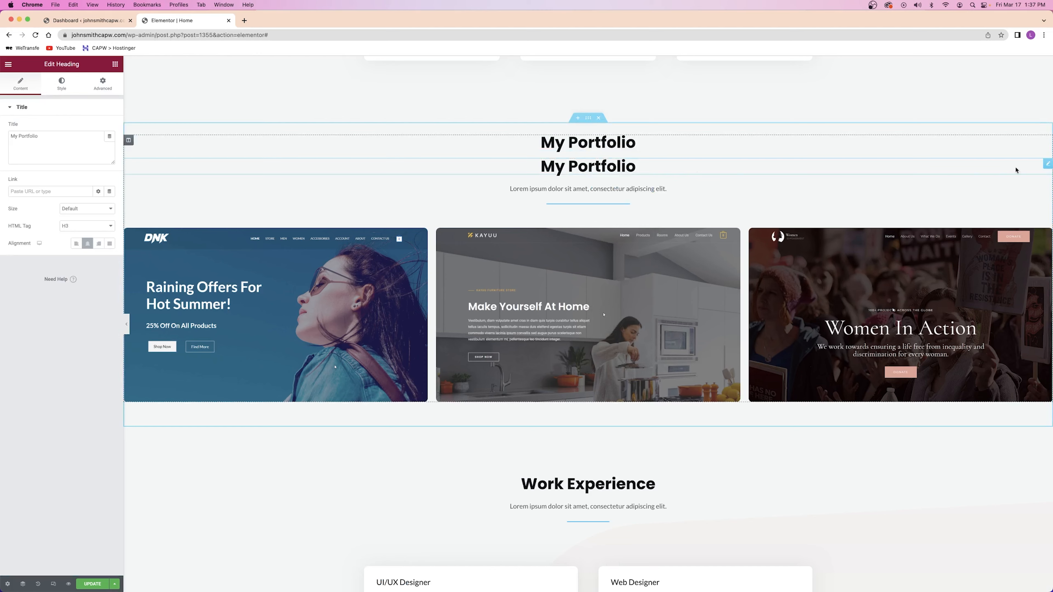
drag(1049, 166, 613, 235)
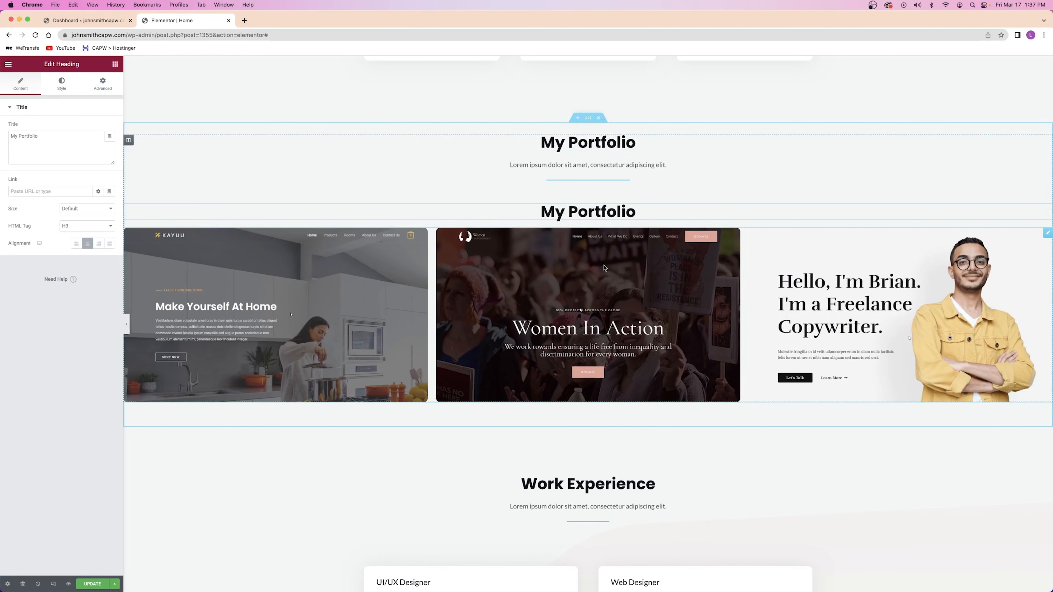
triple_click(583, 212)
text(Photography)
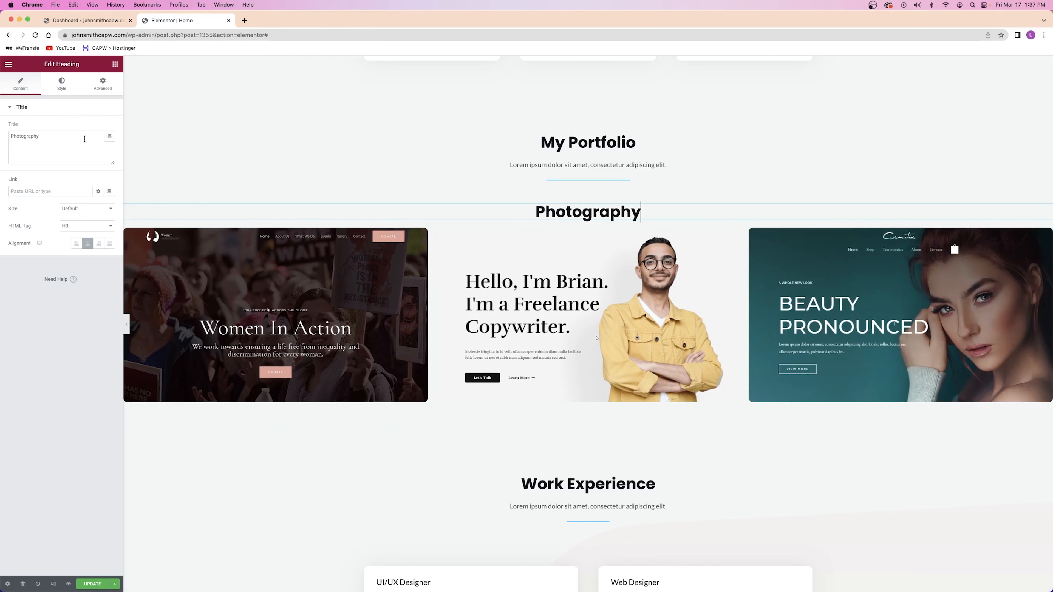
Left-align the Photography heading and give it 100 px left padding
click(65, 145)
click(76, 245)
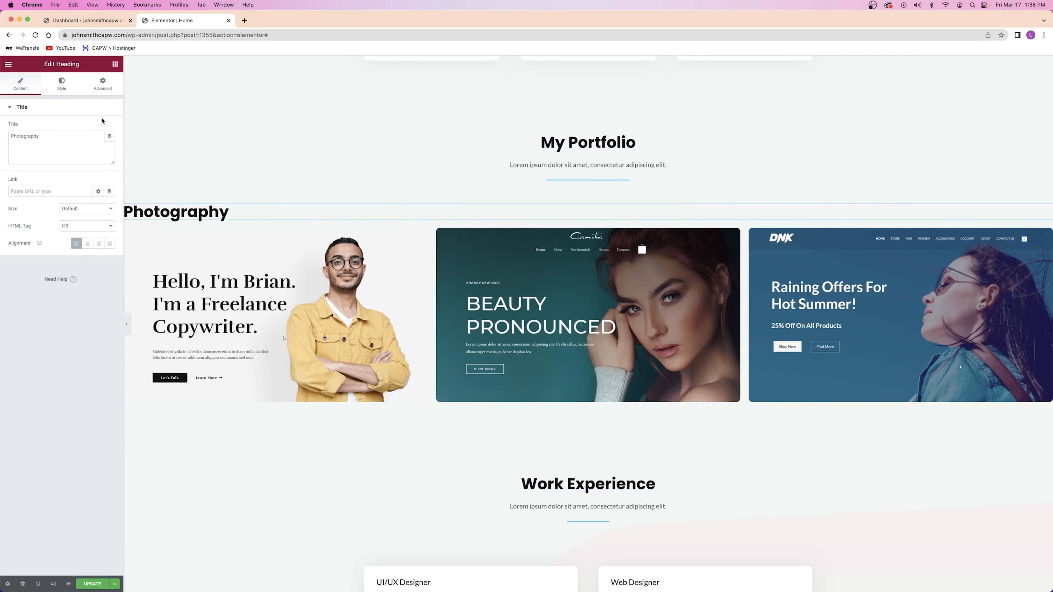
click(102, 84)
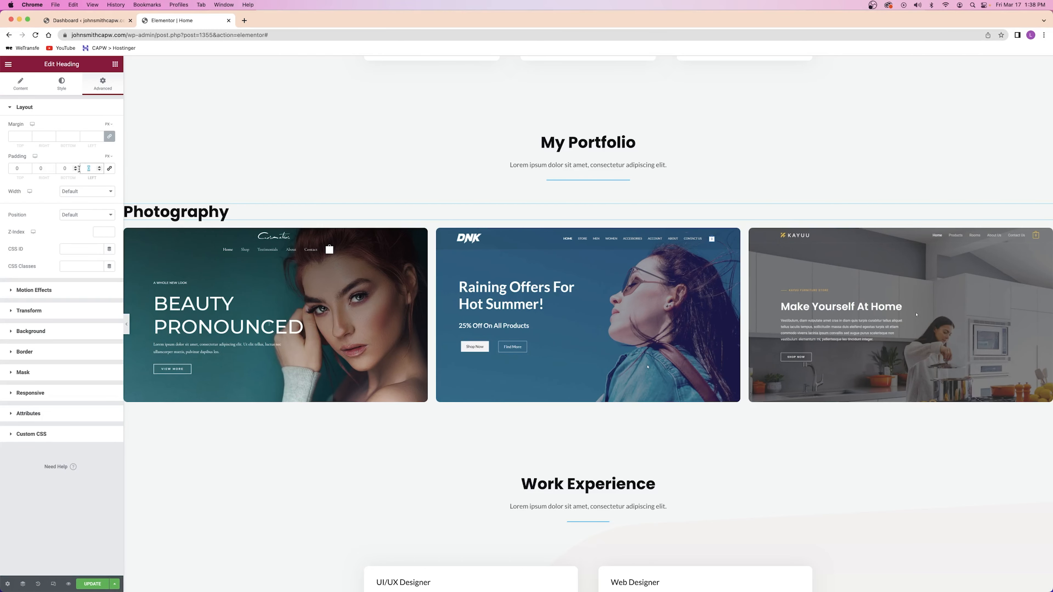
text(100)
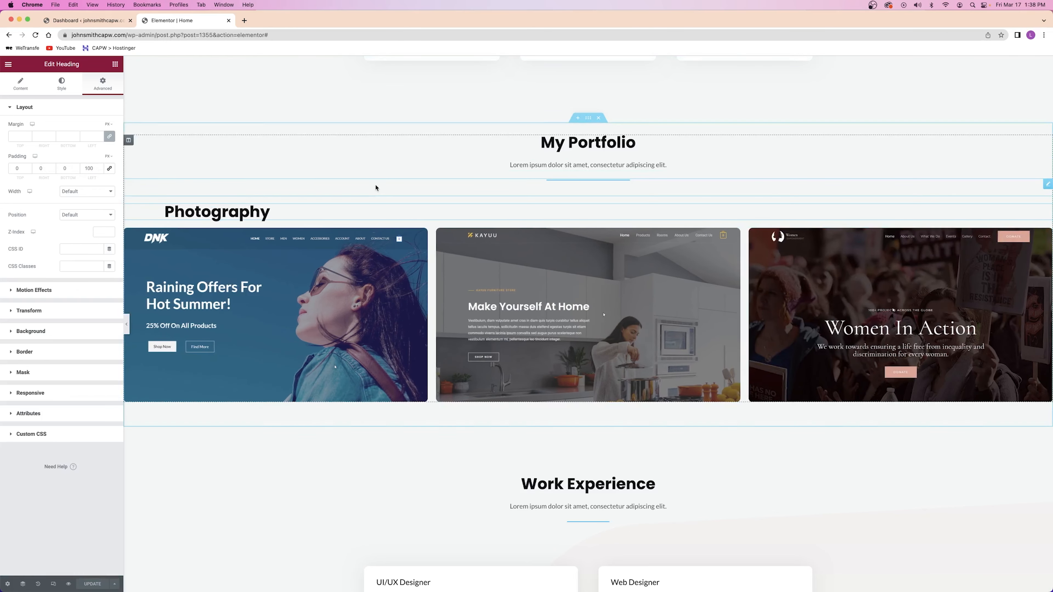
scroll(415, 196, up, 20)
scroll(415, 196, down, 2)
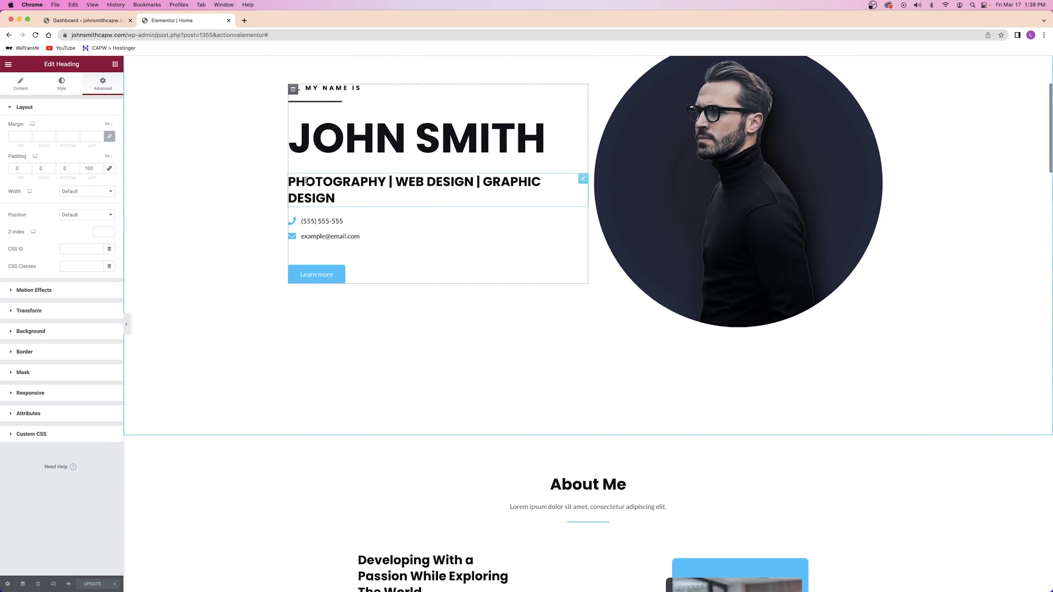
scroll(505, 183, down, 20)
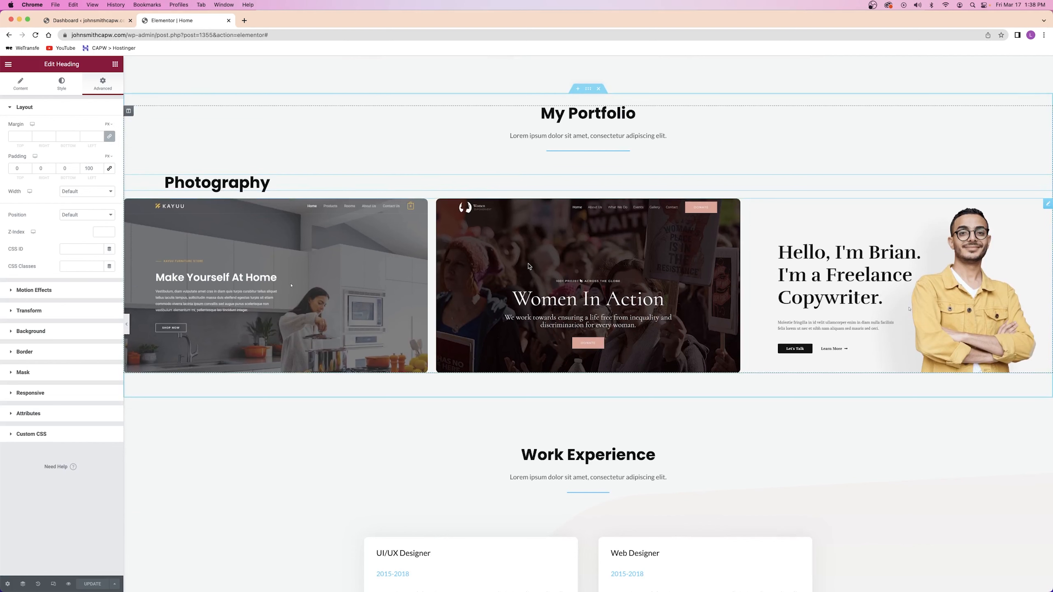
Change the carousel heading text from Photography to Web Design
double_click(186, 181)
text(Web Design)
click(549, 277)
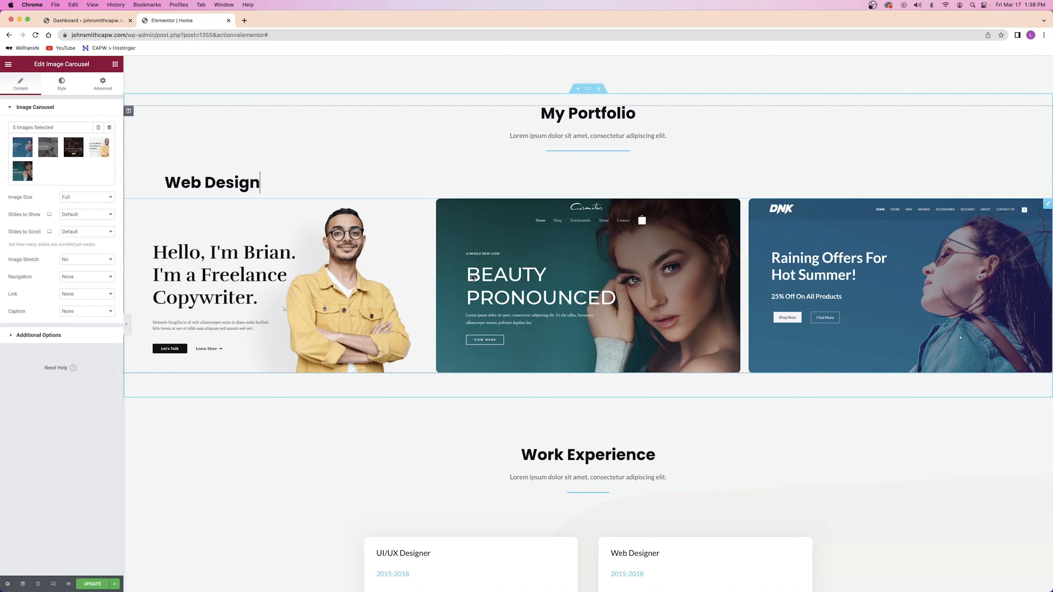
Duplicate the image carousel and remove all five mockup images from the copy's gallery
right_click(502, 279)
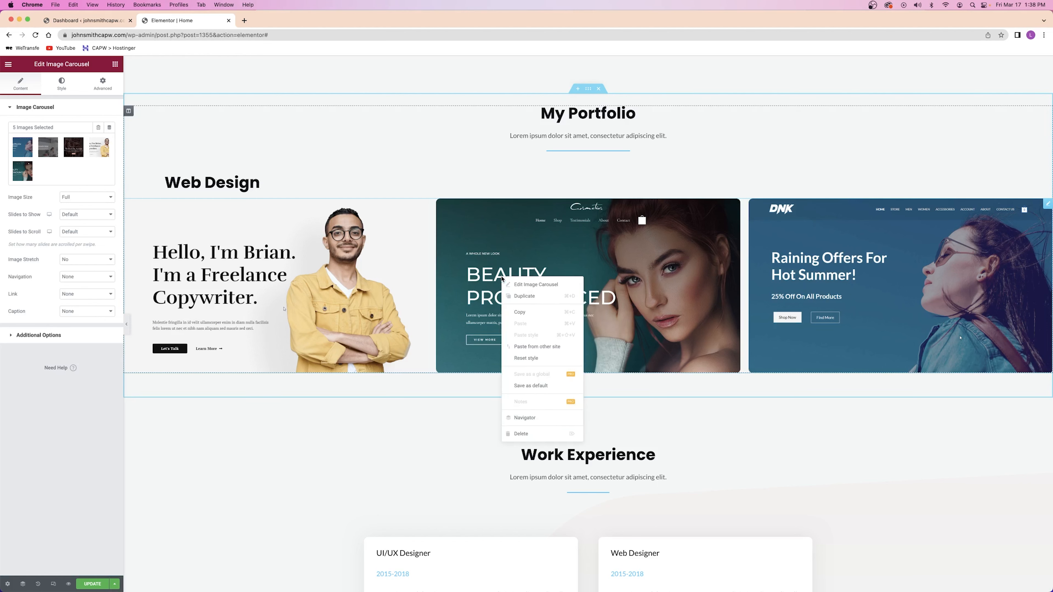
click(524, 297)
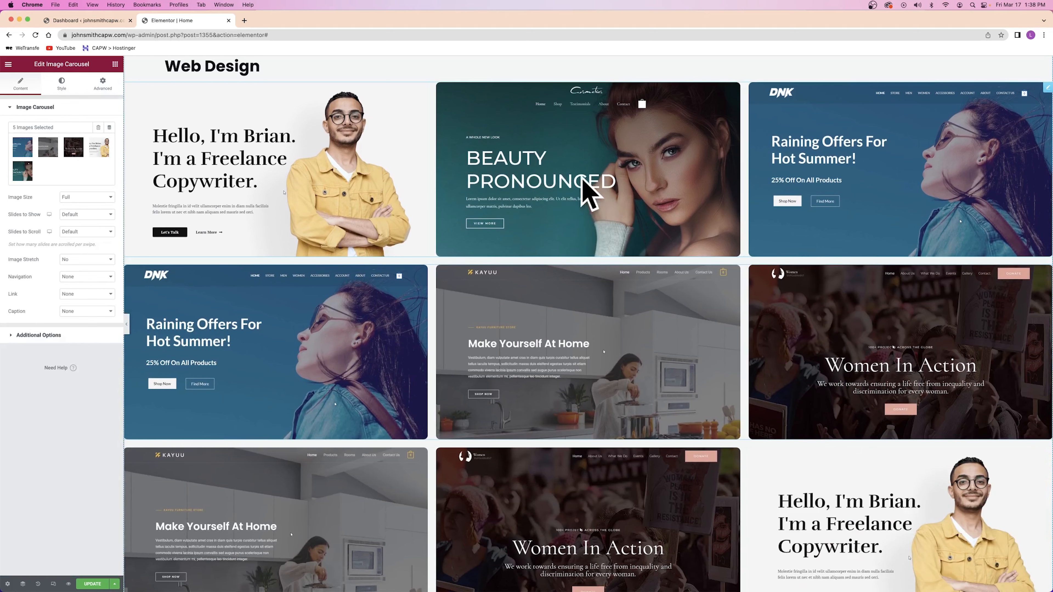
right_click(577, 292)
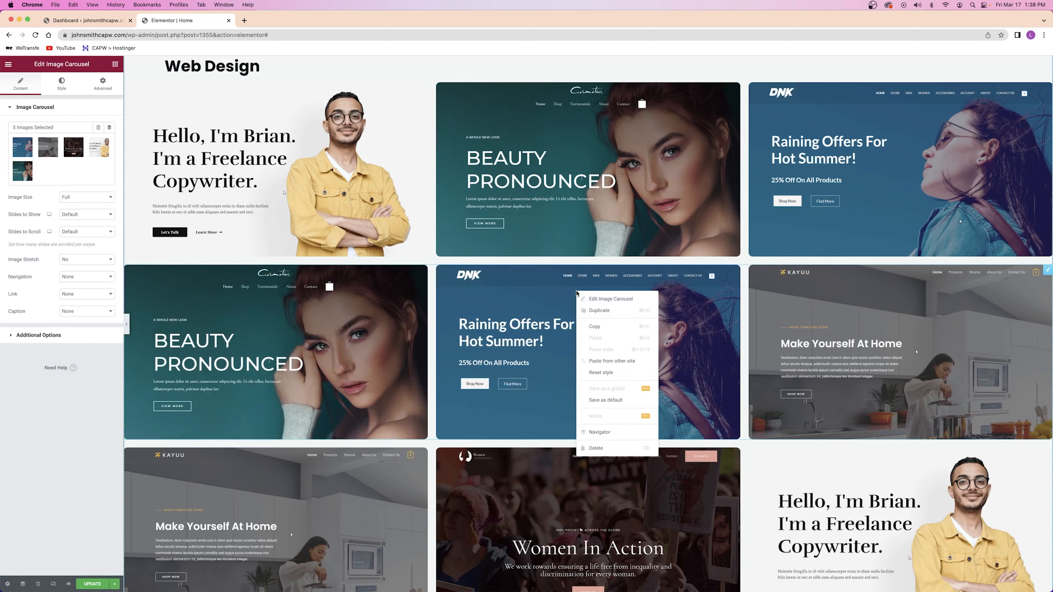
click(589, 300)
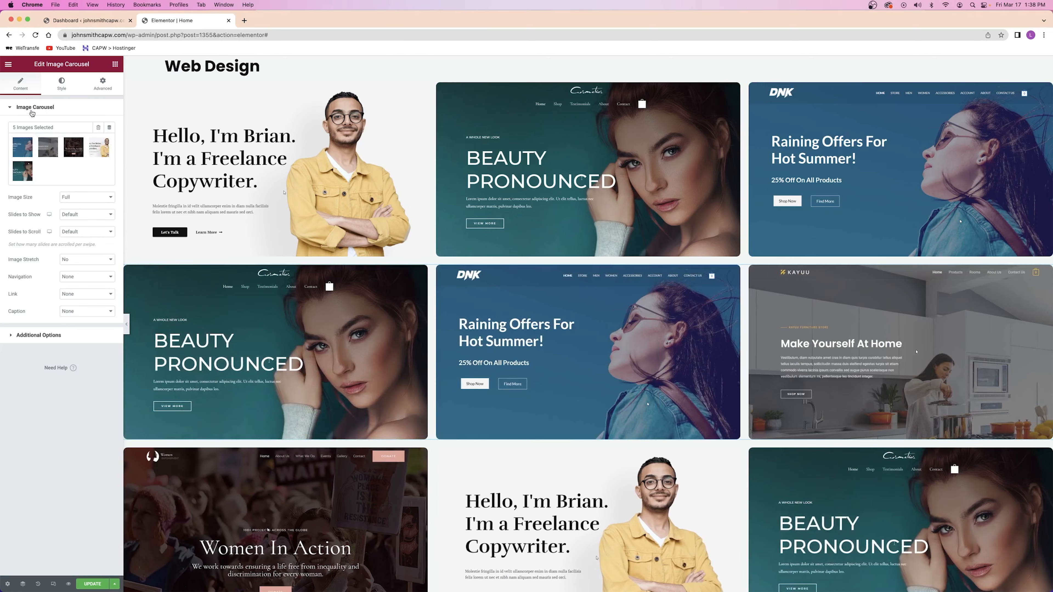
click(56, 158)
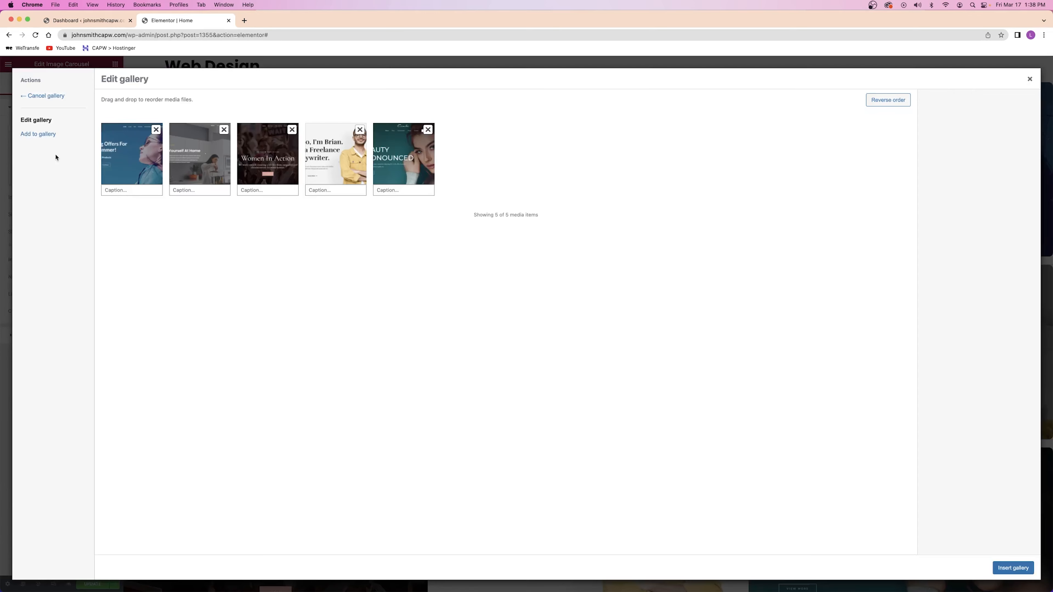
click(156, 130)
click(157, 130)
click(157, 130)
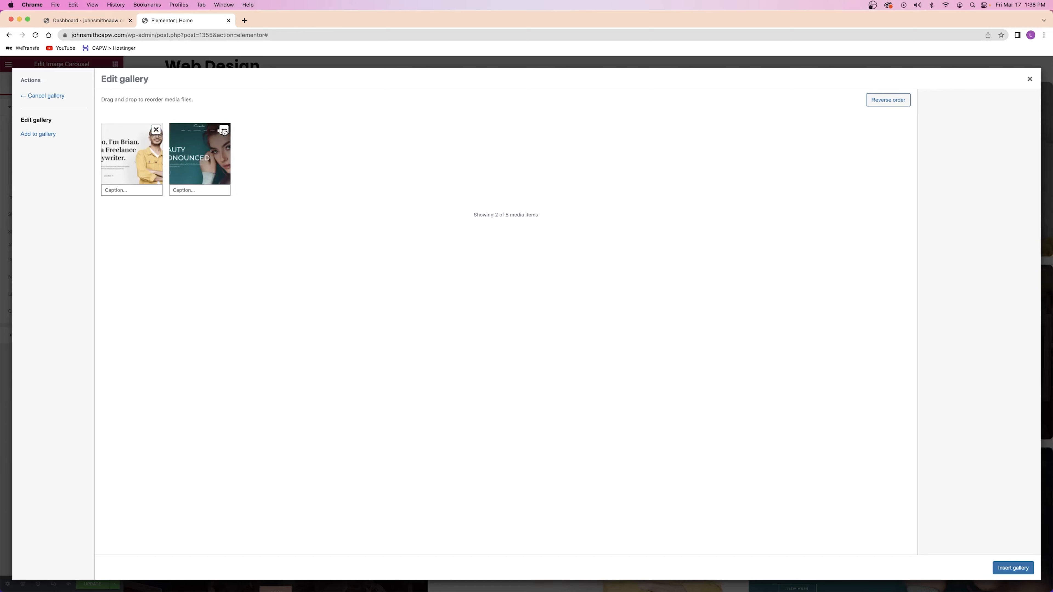
click(157, 130)
click(157, 130)
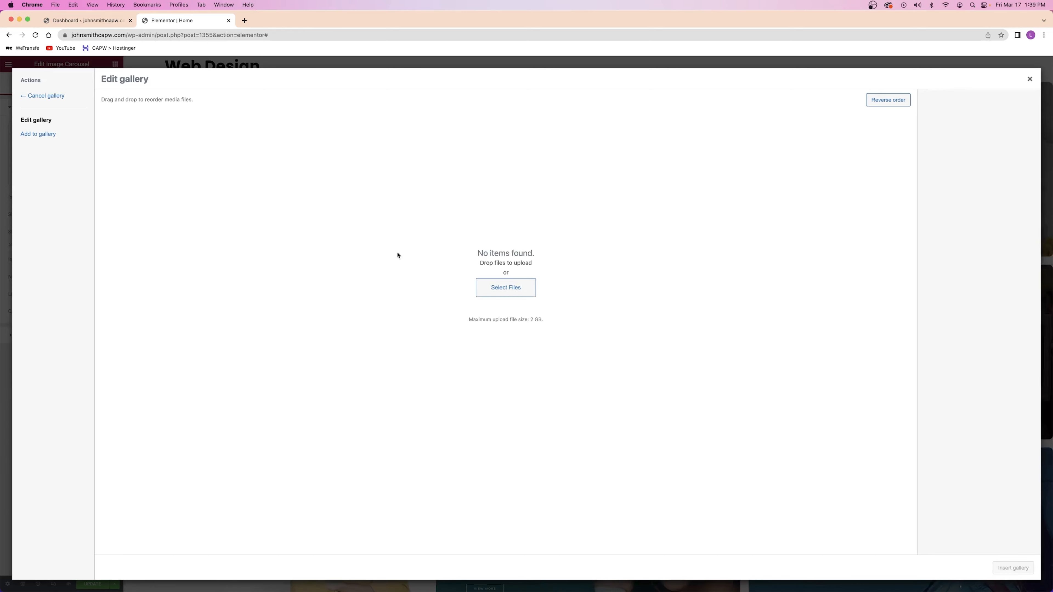
Upload Photo 1-2 to Photo 5-2 from the Gallery folder and insert them into the carousel
click(492, 285)
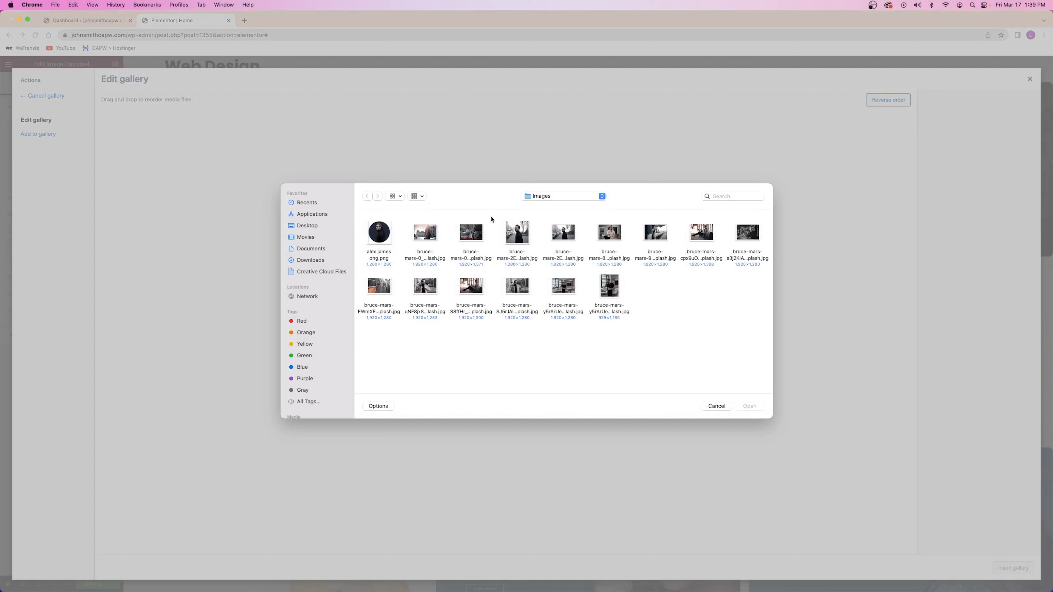
click(542, 198)
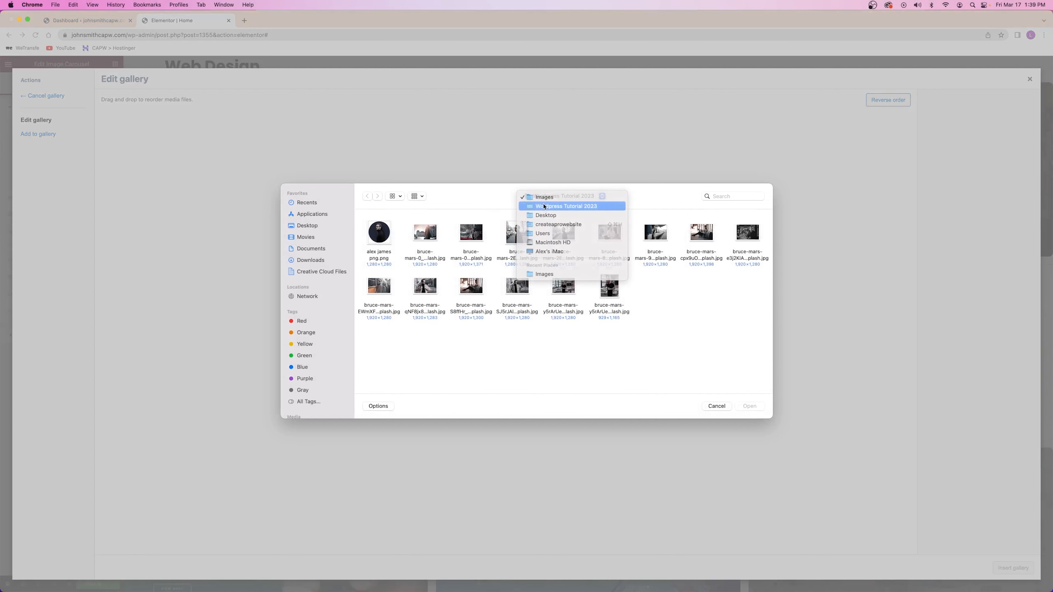
click(543, 207)
double_click(381, 238)
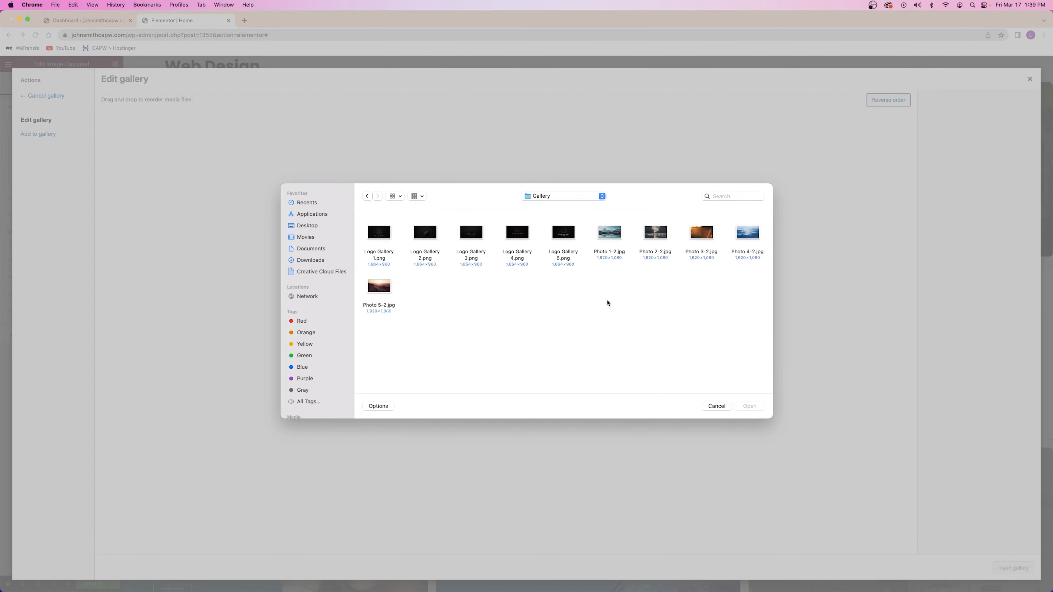
click(611, 237)
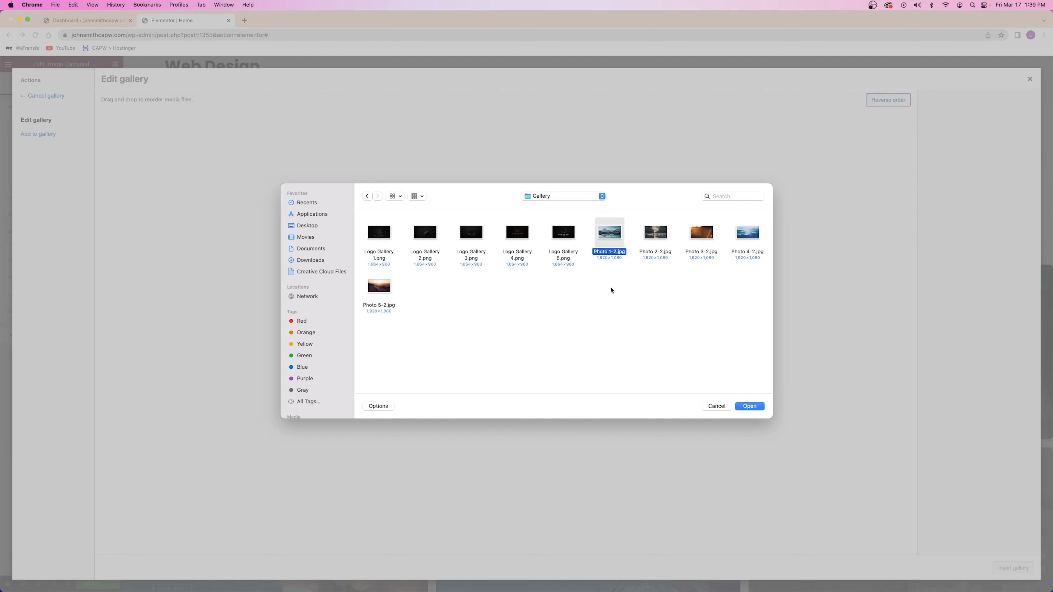
click(611, 288)
drag(606, 282, 622, 255)
super+click(655, 233)
super+click(701, 233)
super+click(747, 233)
super+click(379, 286)
click(739, 404)
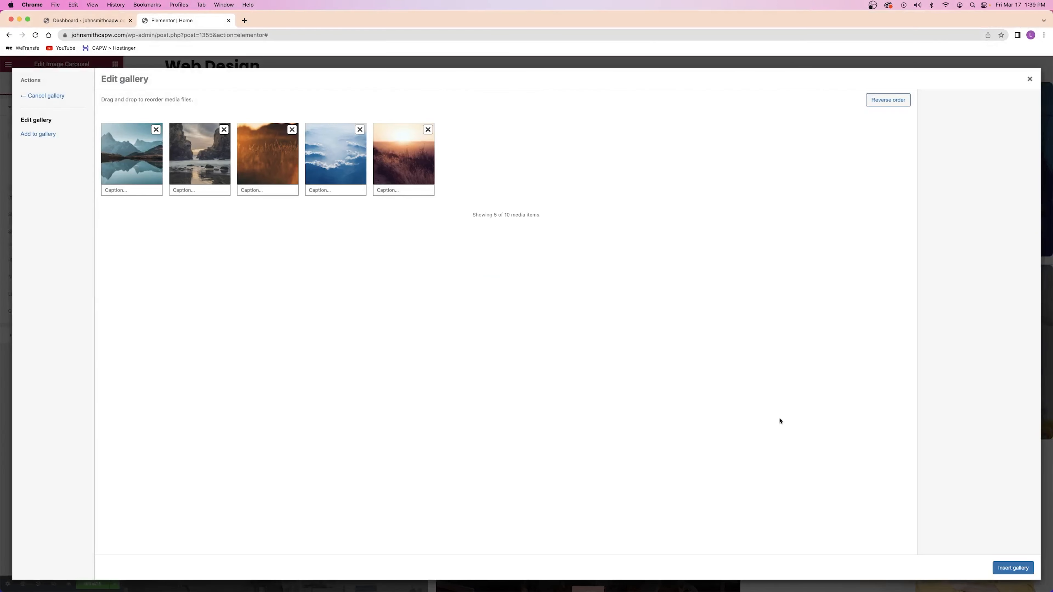
click(1014, 568)
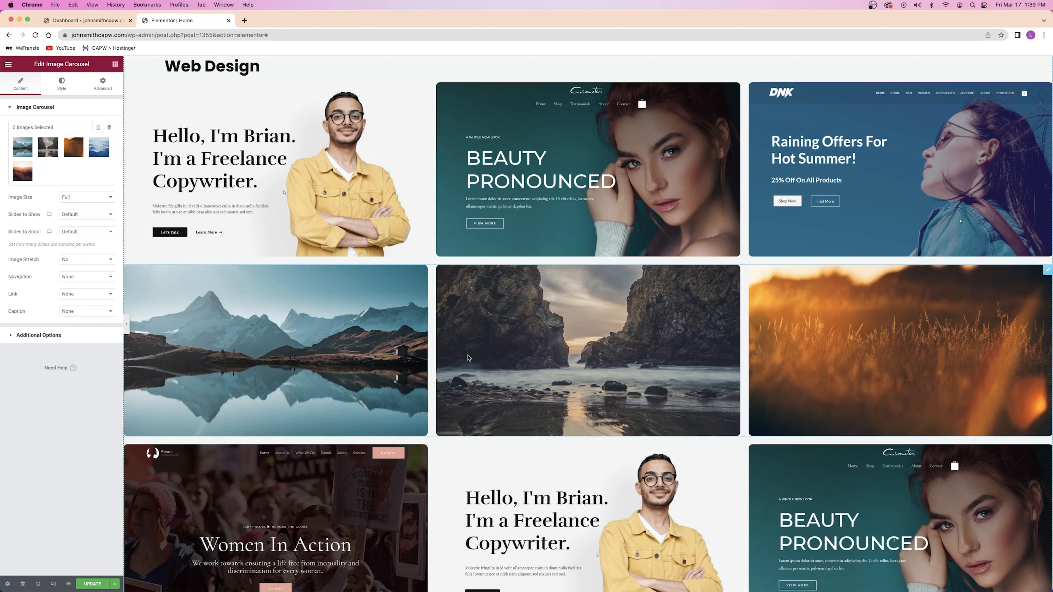
Move the landscape carousel above Web Design and head it with a duplicated Photography heading
drag(1048, 270, 362, 84)
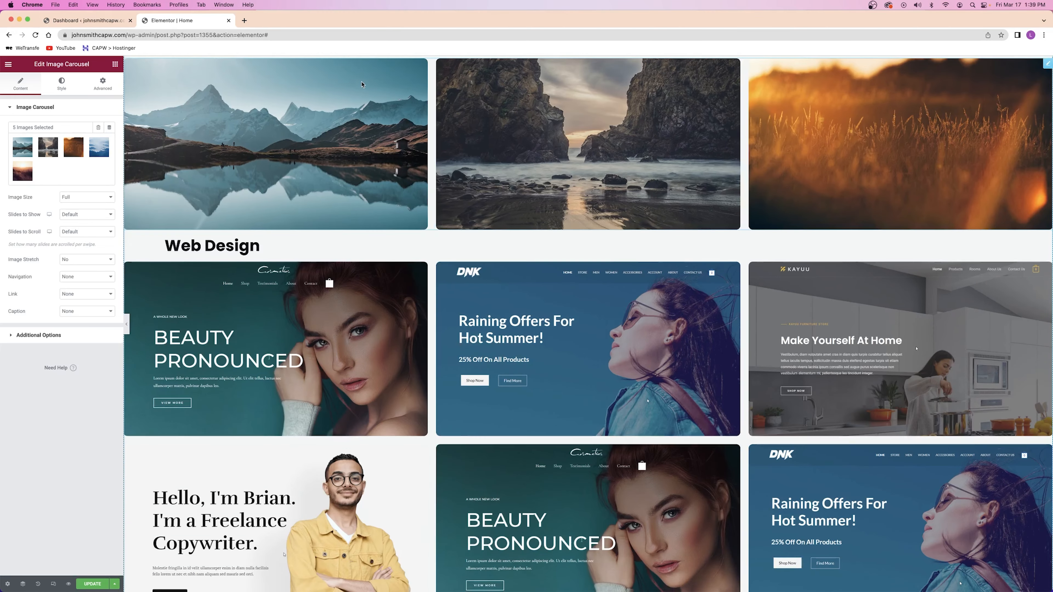
right_click(268, 245)
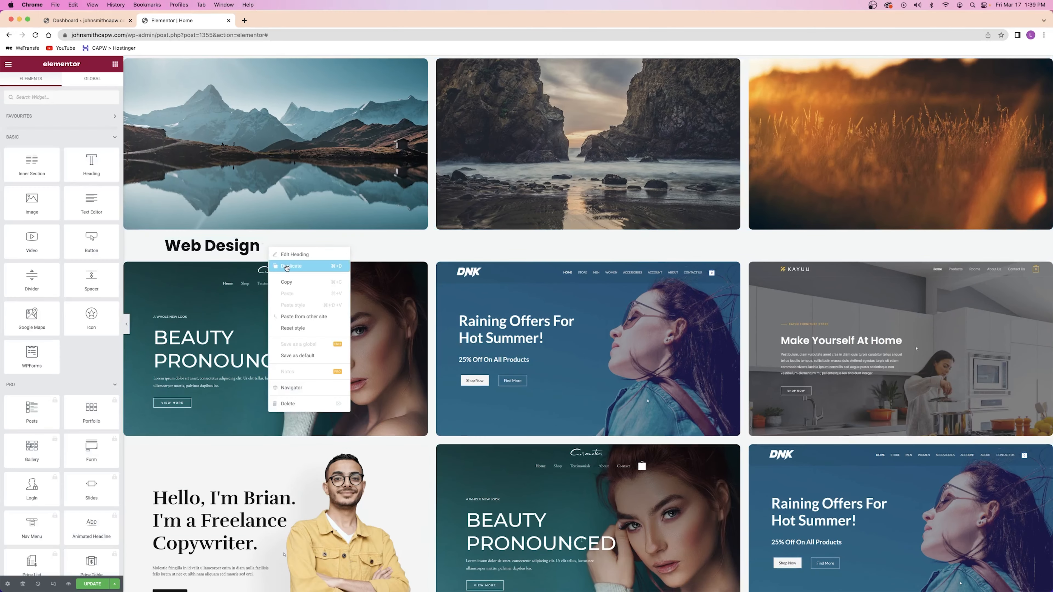
click(286, 267)
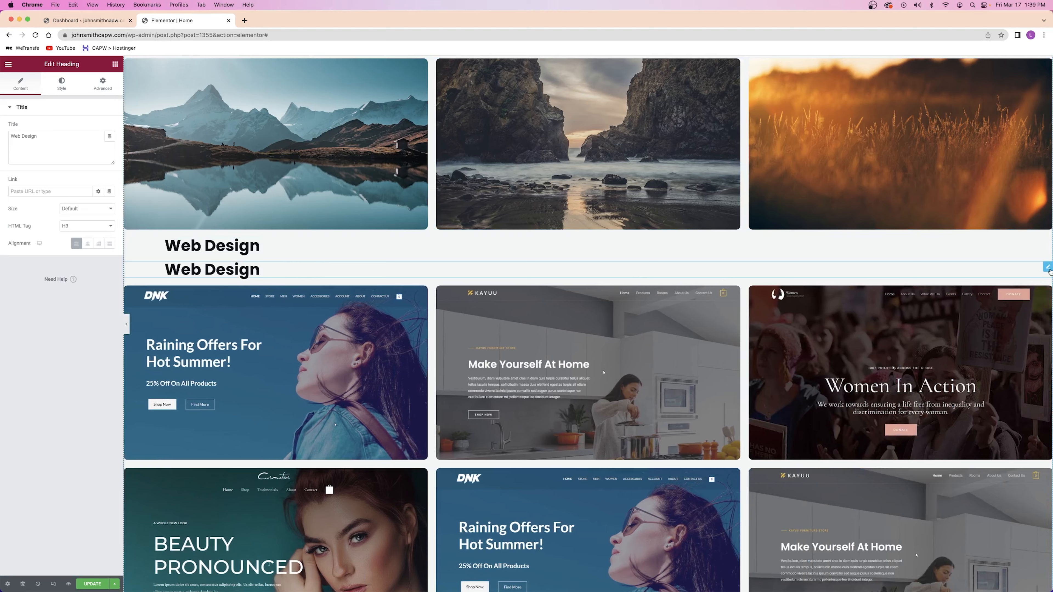
drag(286, 267, 526, 54)
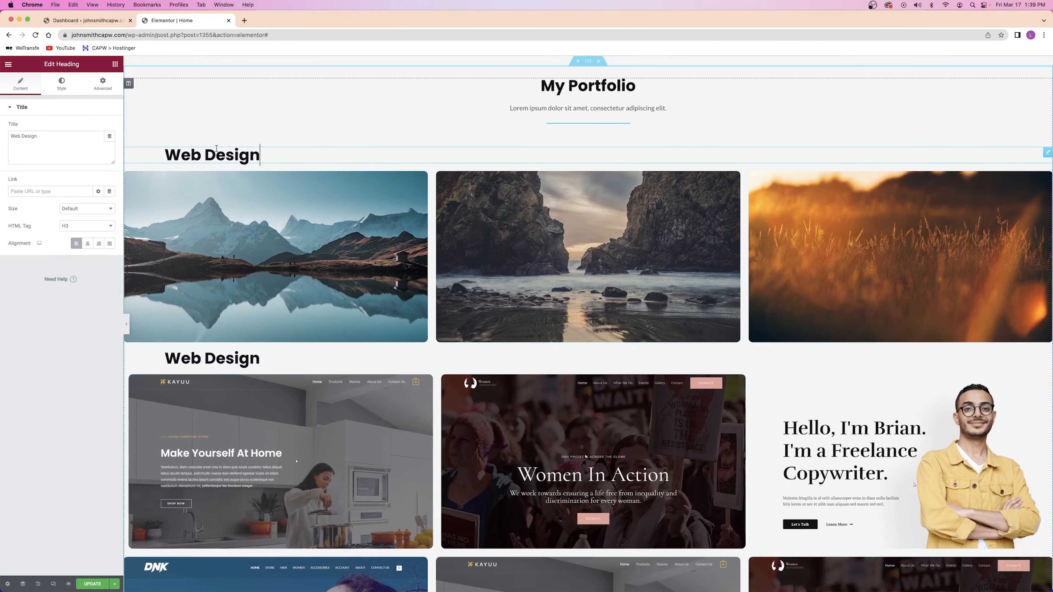
triple_click(216, 149)
text(Photography)
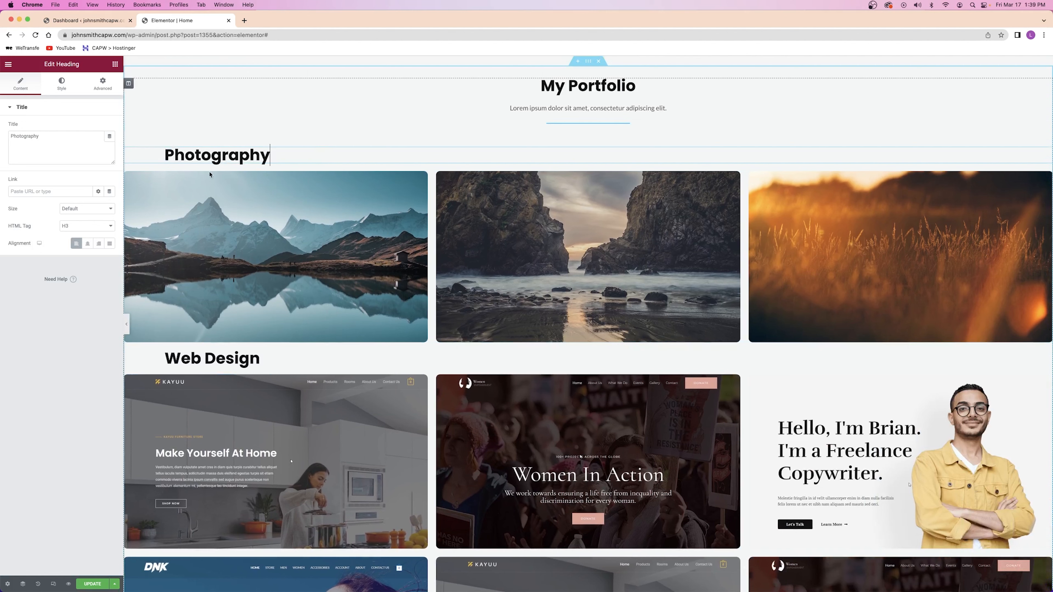
scroll(388, 298, up, 3)
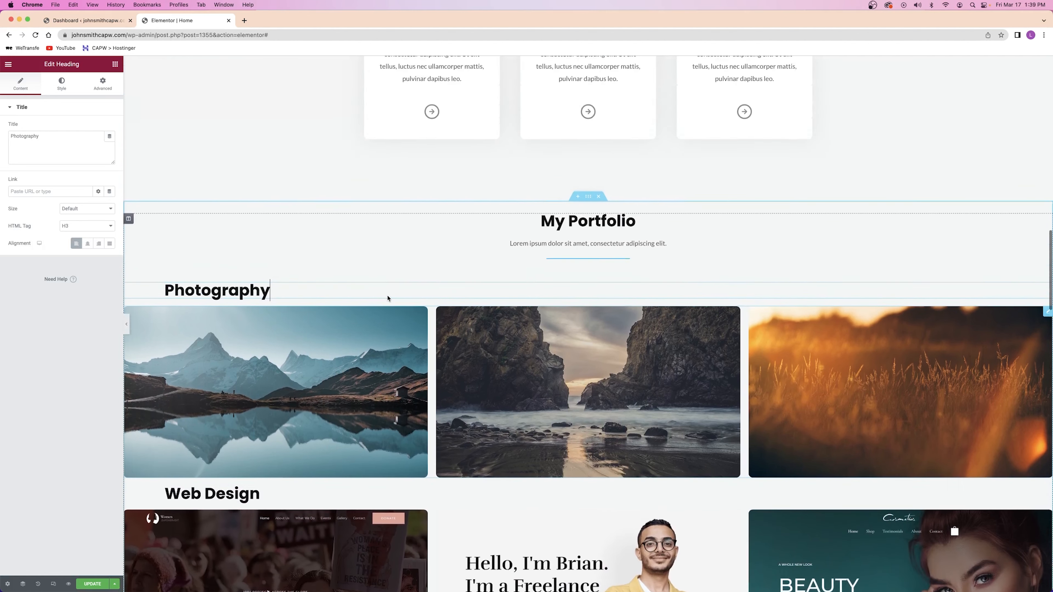
scroll(387, 299, up, 4)
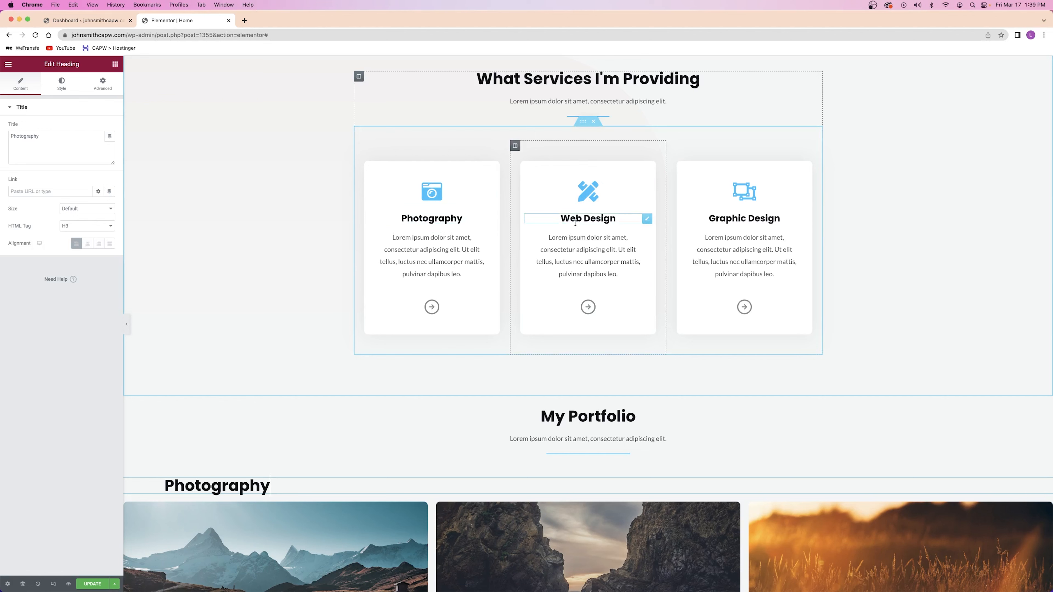
scroll(327, 348, down, 8)
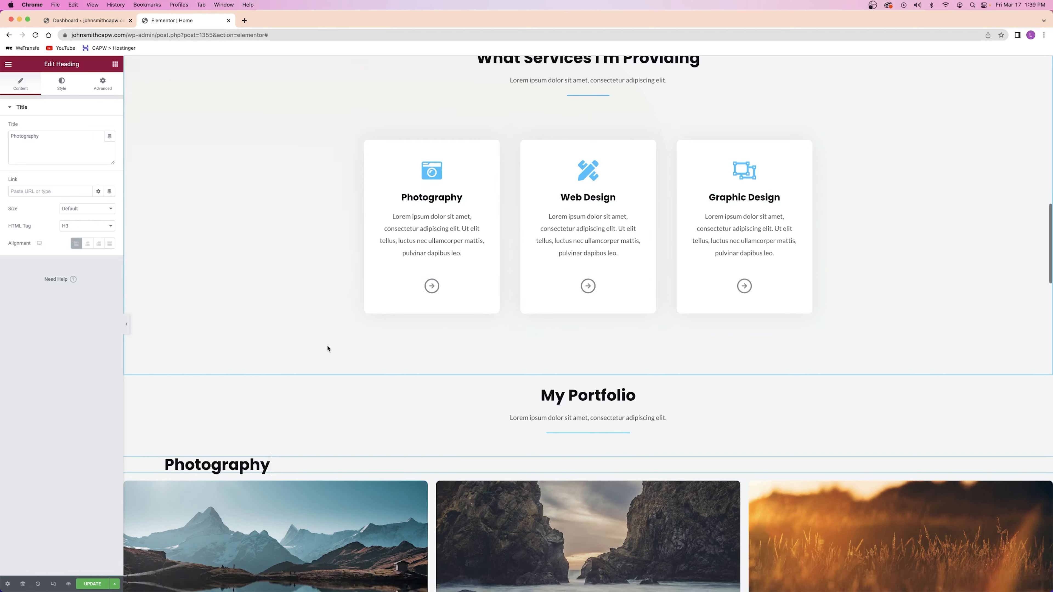
scroll(340, 351, down, 5)
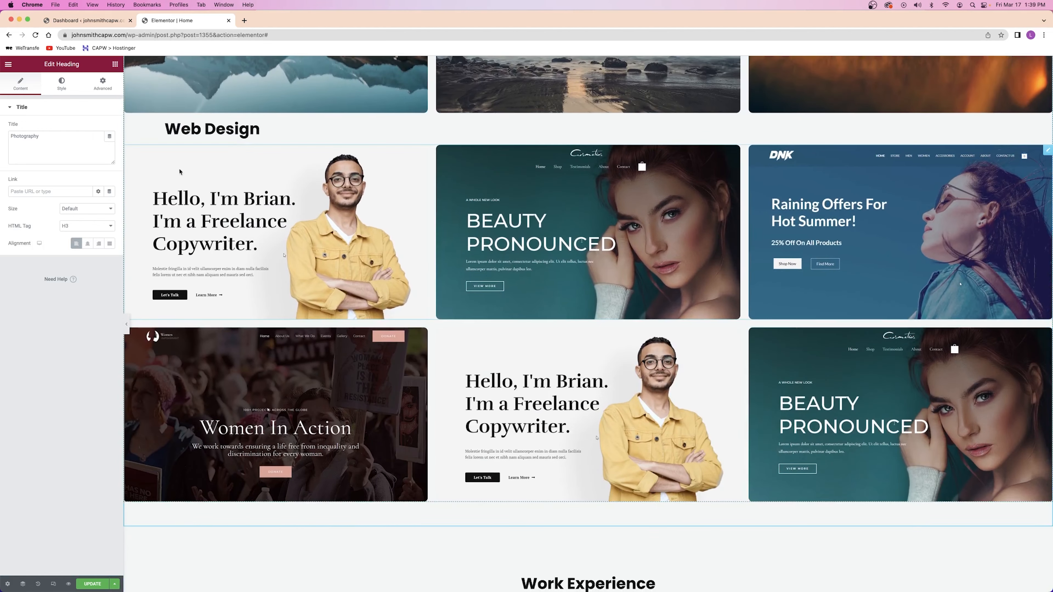
Duplicate the Web Design heading below its carousel and retitle it Graphic Design
right_click(251, 133)
click(286, 153)
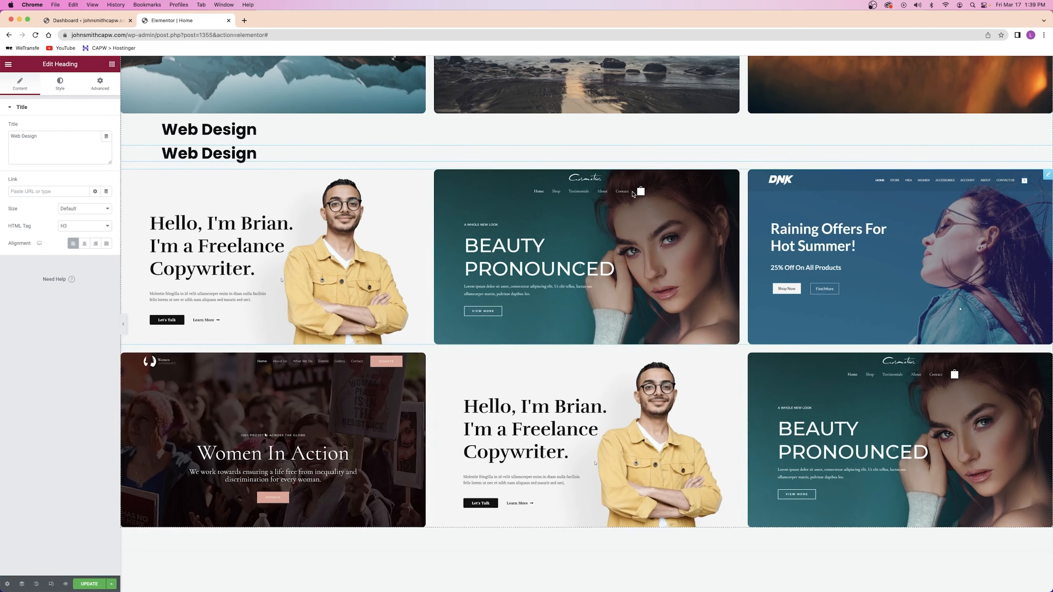
drag(1045, 154, 259, 334)
key(super+a)
text(Graphic Design)
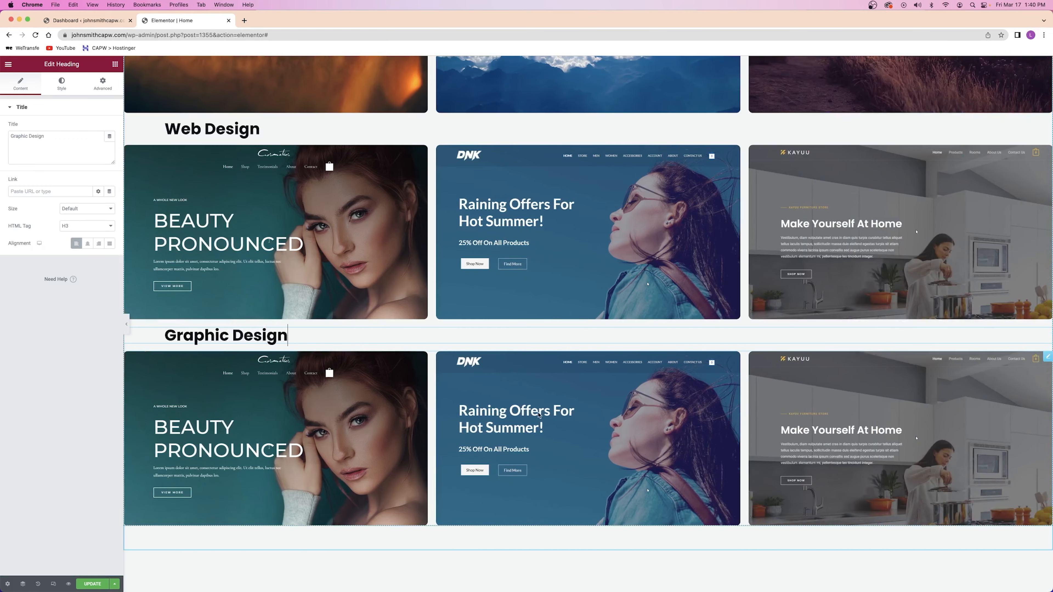
Open the settings of the lower mockup carousel under Graphic Design
click(541, 415)
right_click(540, 415)
click(553, 420)
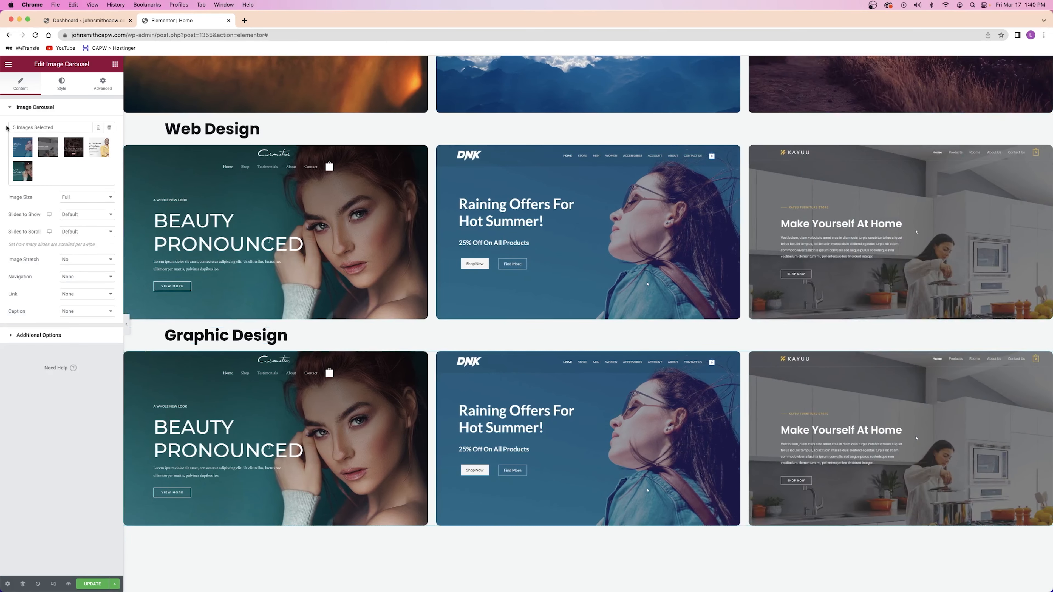
Remove all the website mockups from the Graphic Design carousel's gallery
click(51, 169)
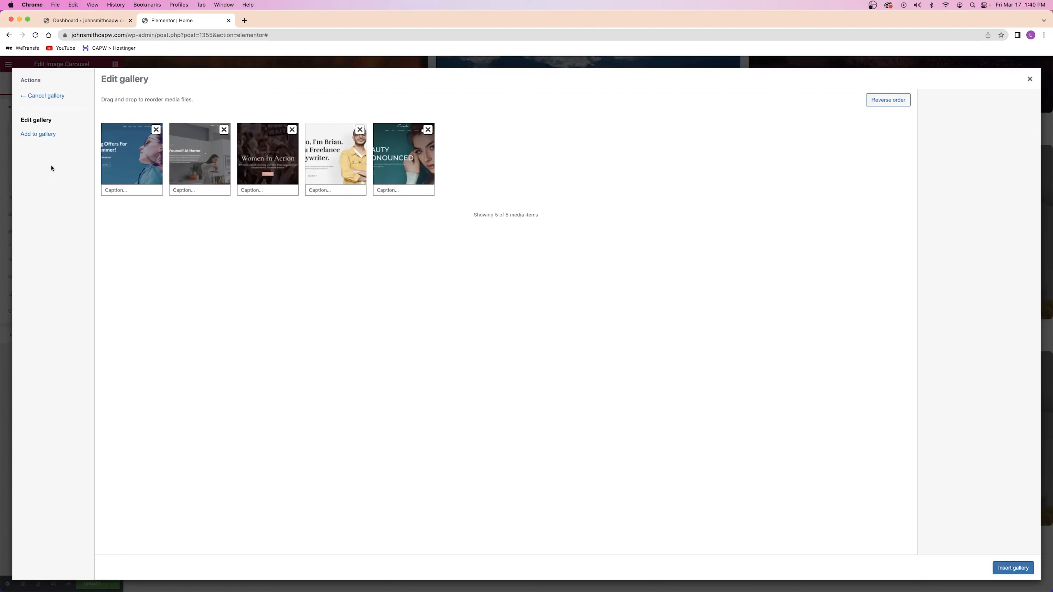
click(156, 131)
click(156, 131)
click(156, 131)
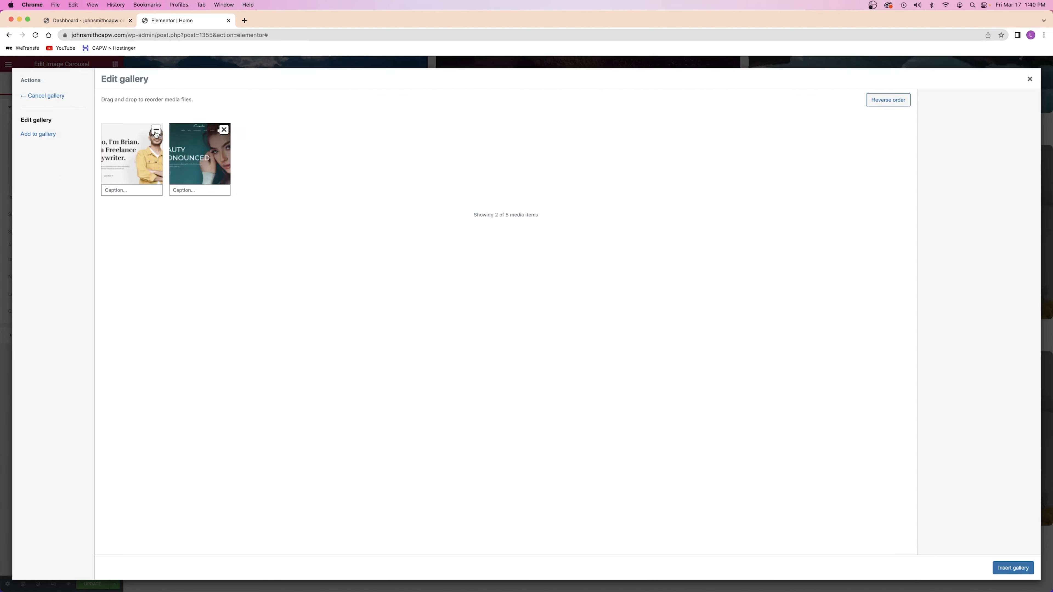
click(156, 131)
click(156, 131)
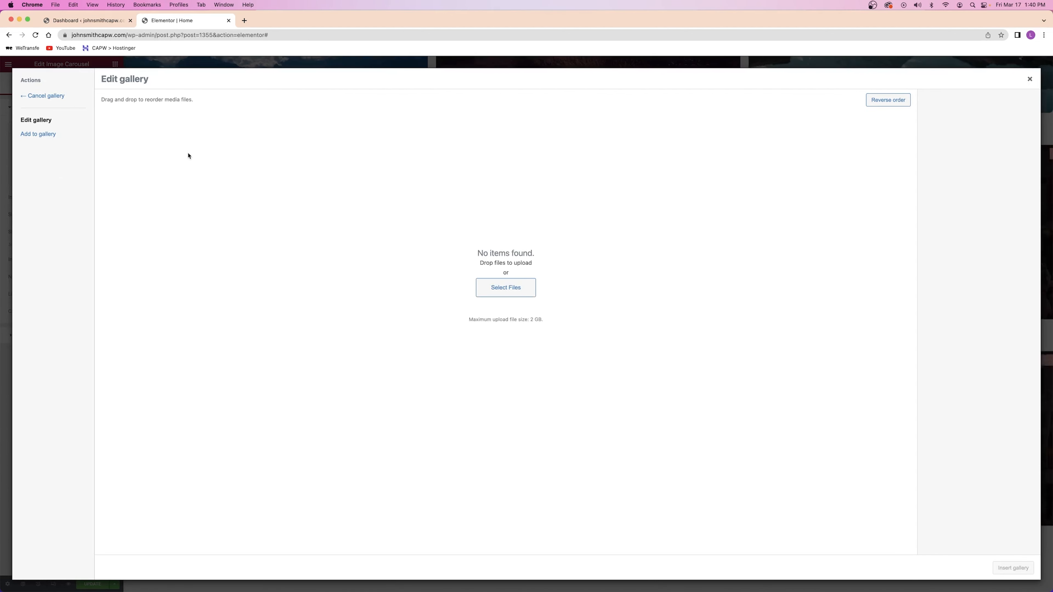
Upload Logo Gallery 1.png to 5.png and insert them into the carousel
click(505, 286)
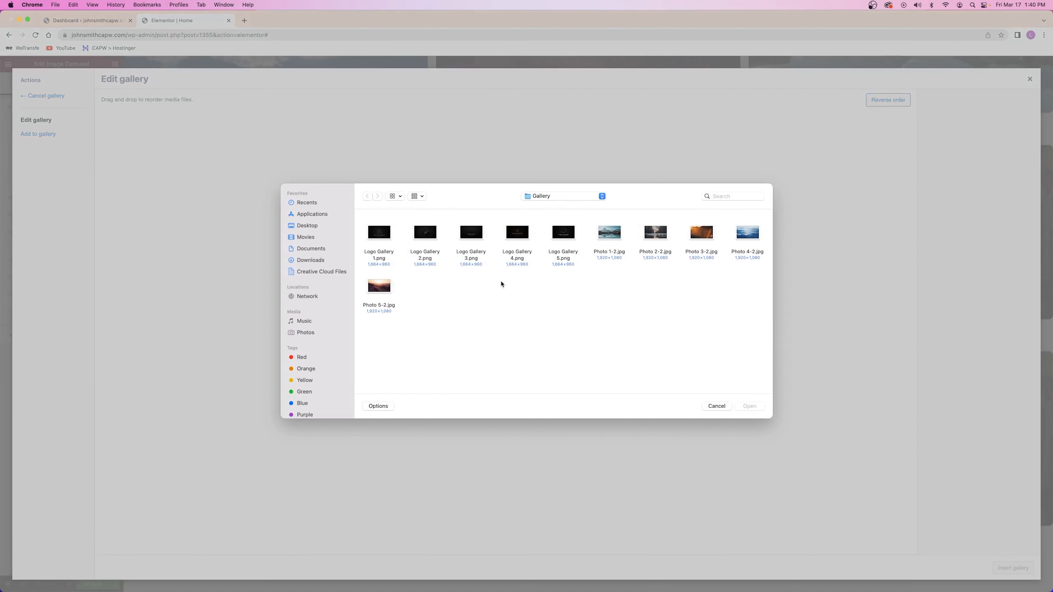
click(380, 238)
super+click(427, 232)
super+click(471, 233)
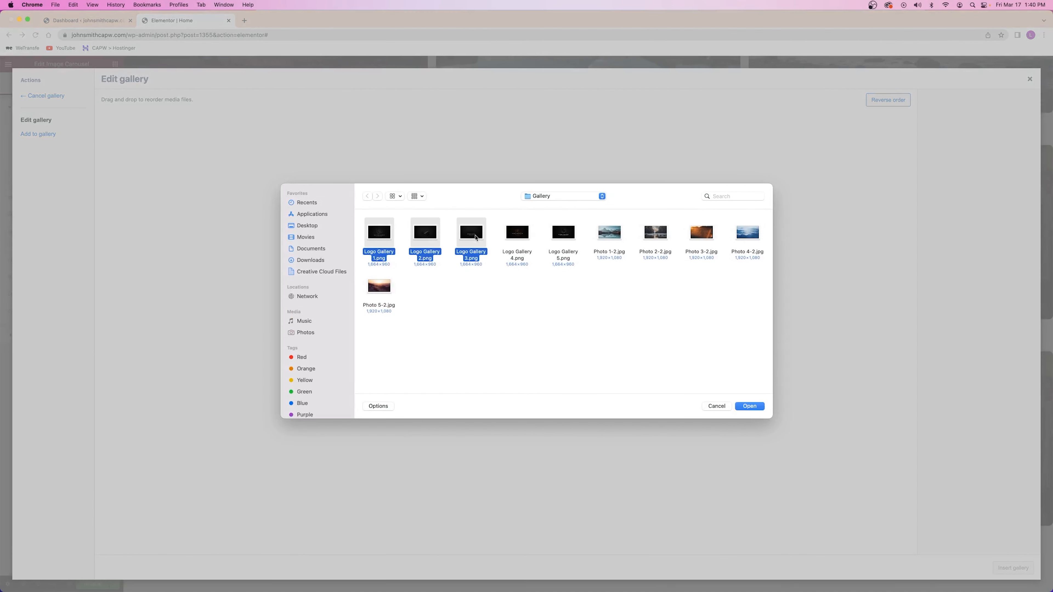
super+click(518, 232)
super+click(552, 235)
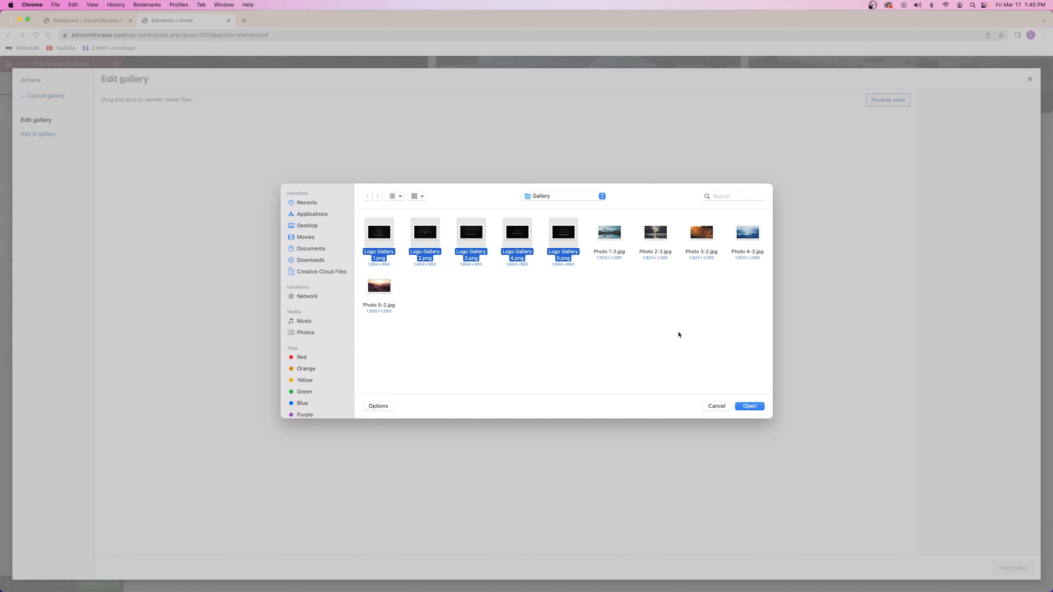
click(750, 406)
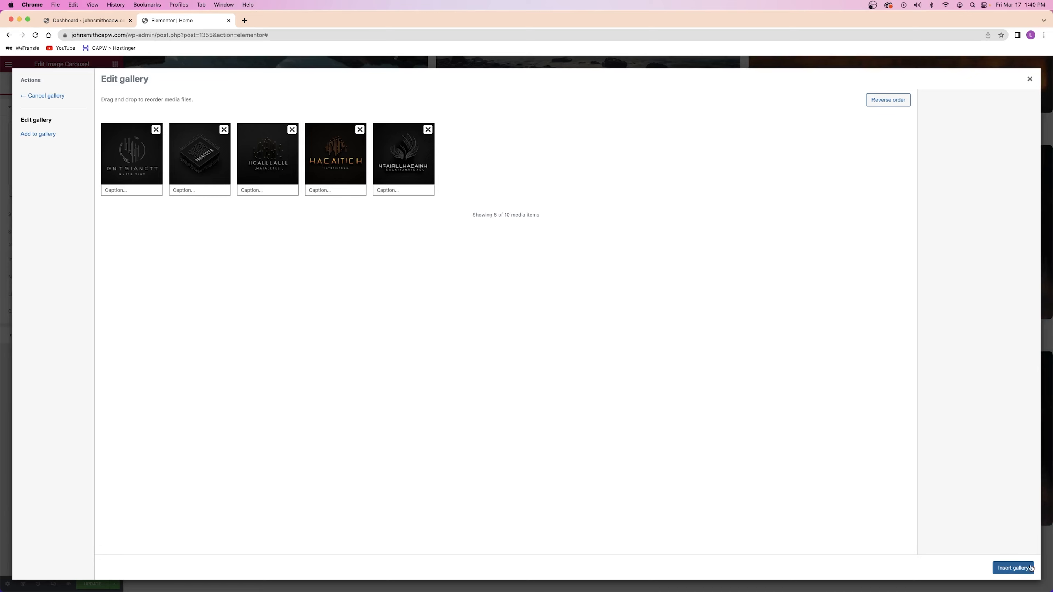
click(1008, 570)
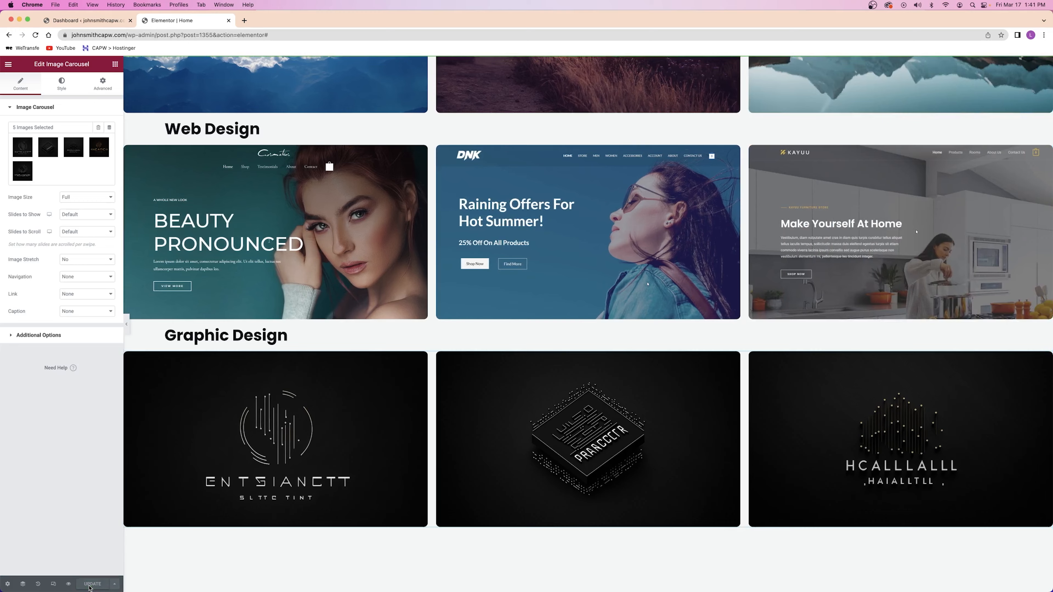
Scroll through the Photography, Web Design and Graphic Design carousels to review them
scroll(774, 297, up, 2)
scroll(774, 296, up, 7)
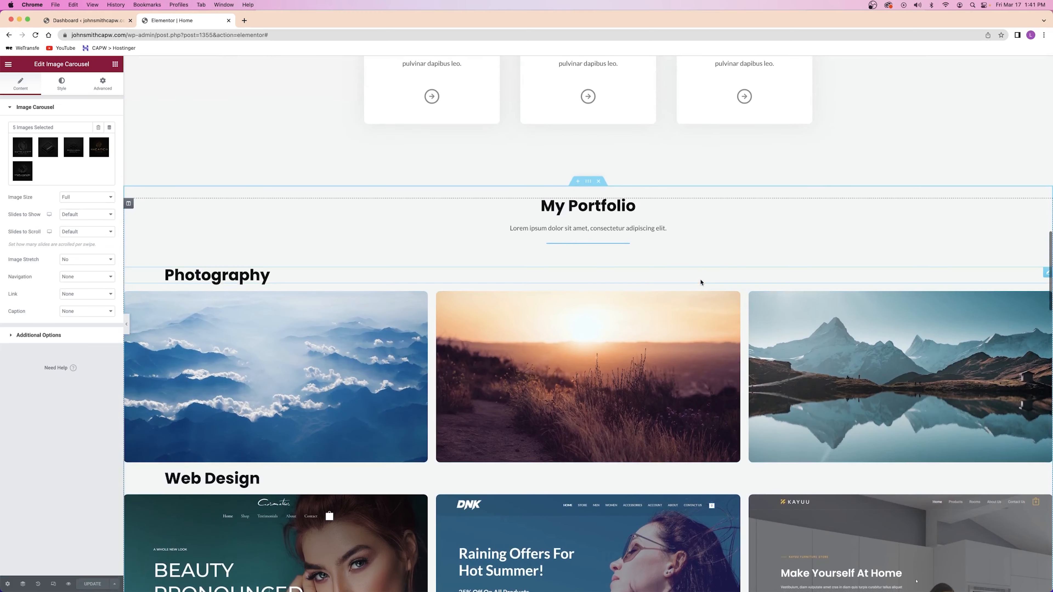
scroll(575, 215, down, 2)
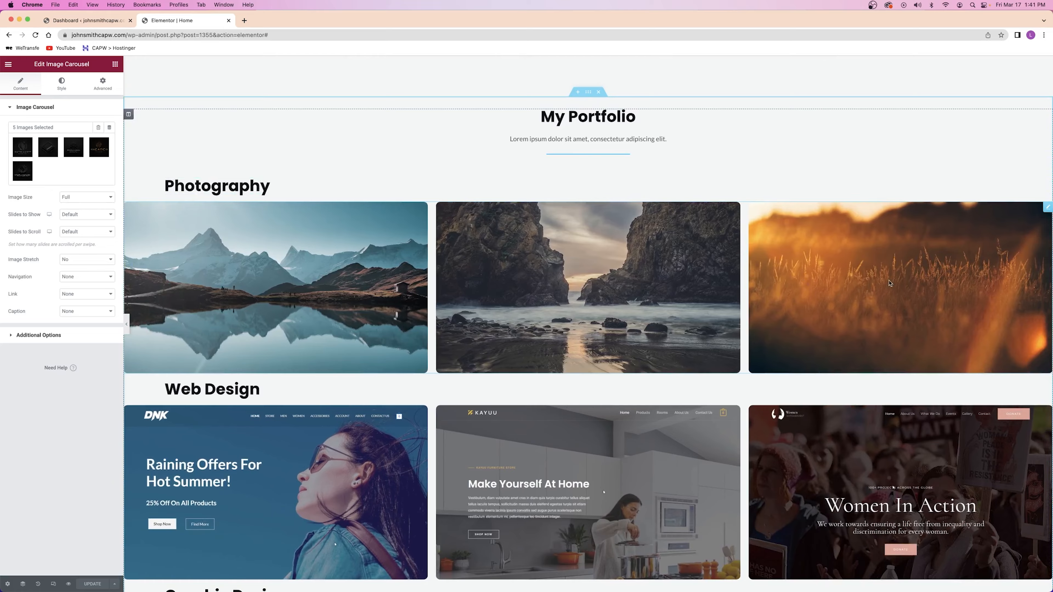
scroll(412, 303, down, 5)
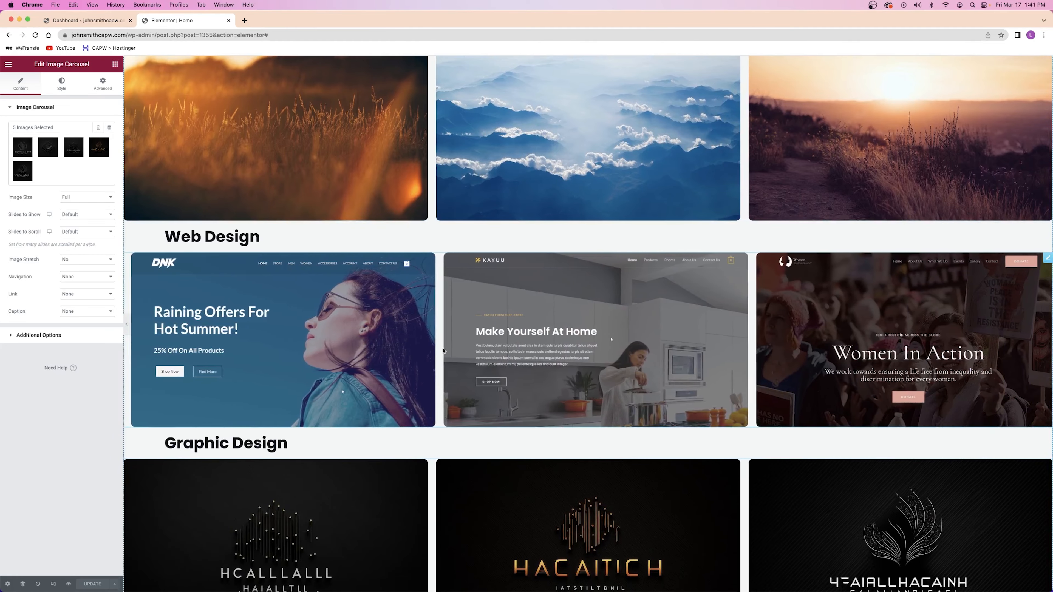
scroll(445, 350, down, 4)
scroll(446, 351, down, 2)
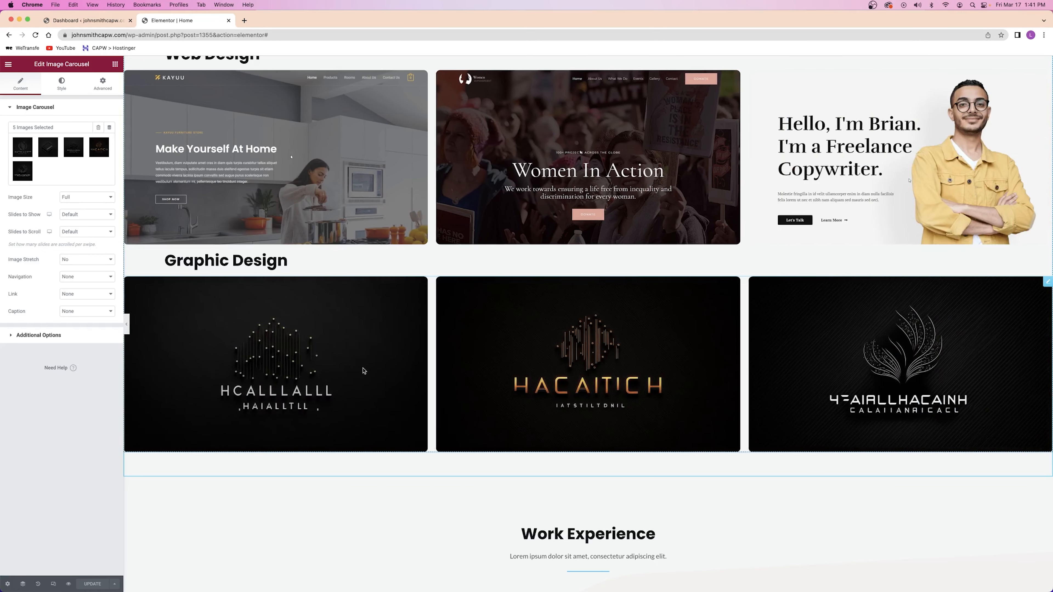
scroll(363, 370, up, 15)
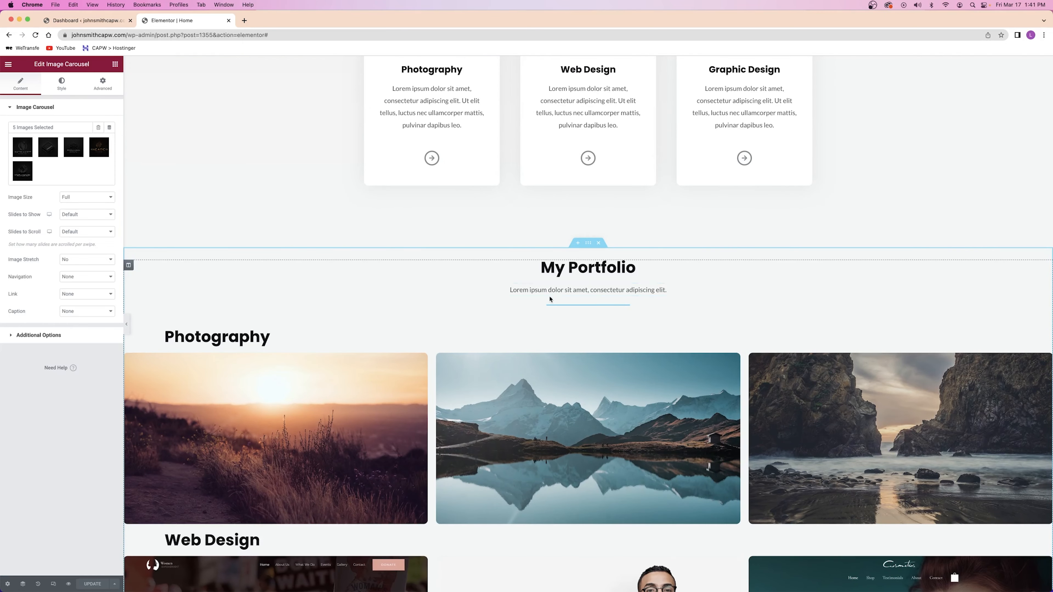
Select and deselect the My Portfolio subtitle text, then bring Work Experience into view
click(558, 290)
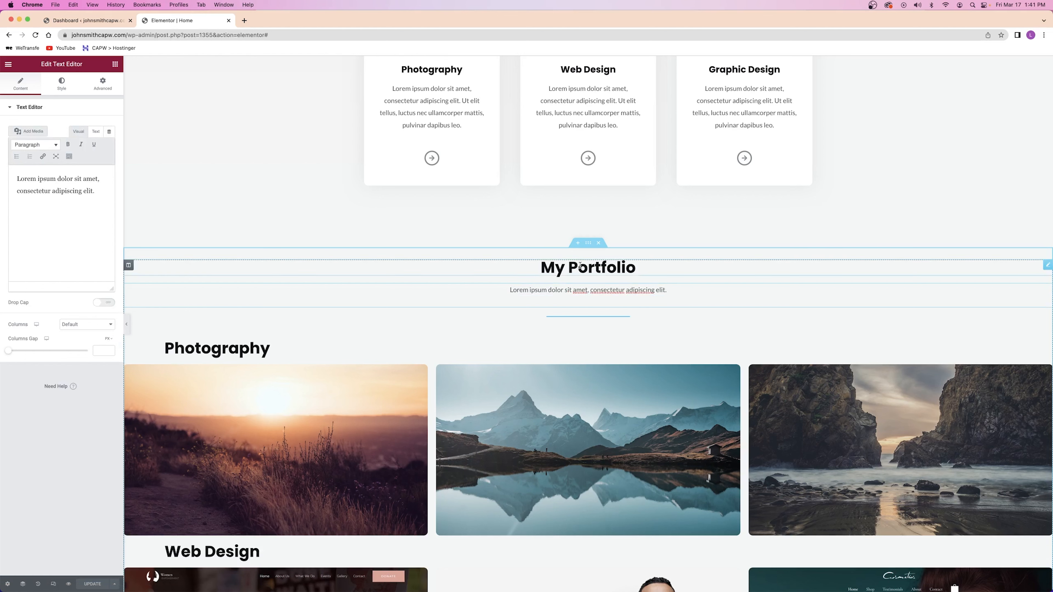
drag(520, 289, 666, 290)
click(601, 289)
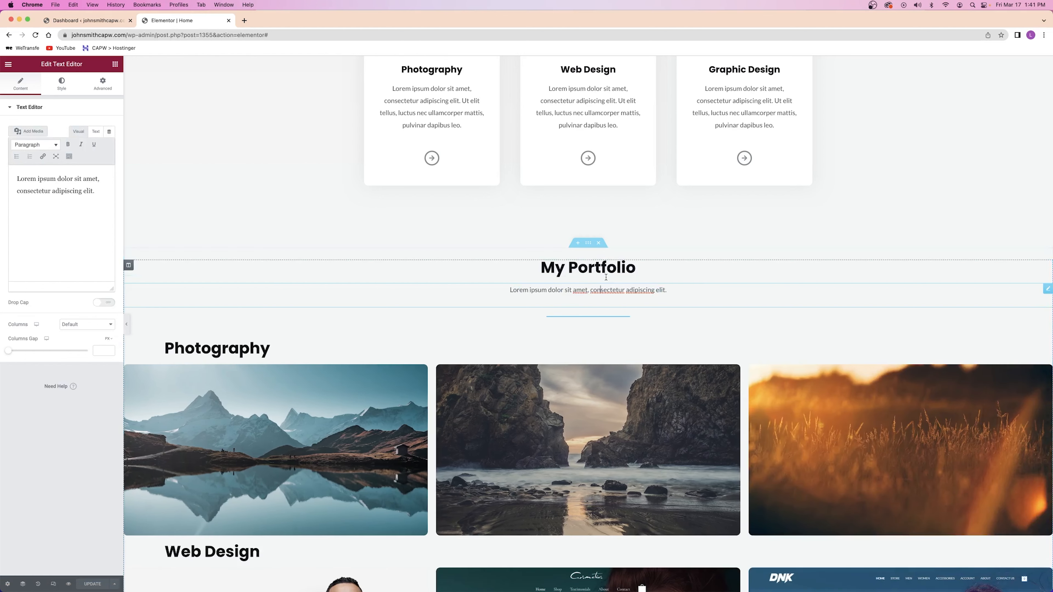
scroll(387, 305, down, 20)
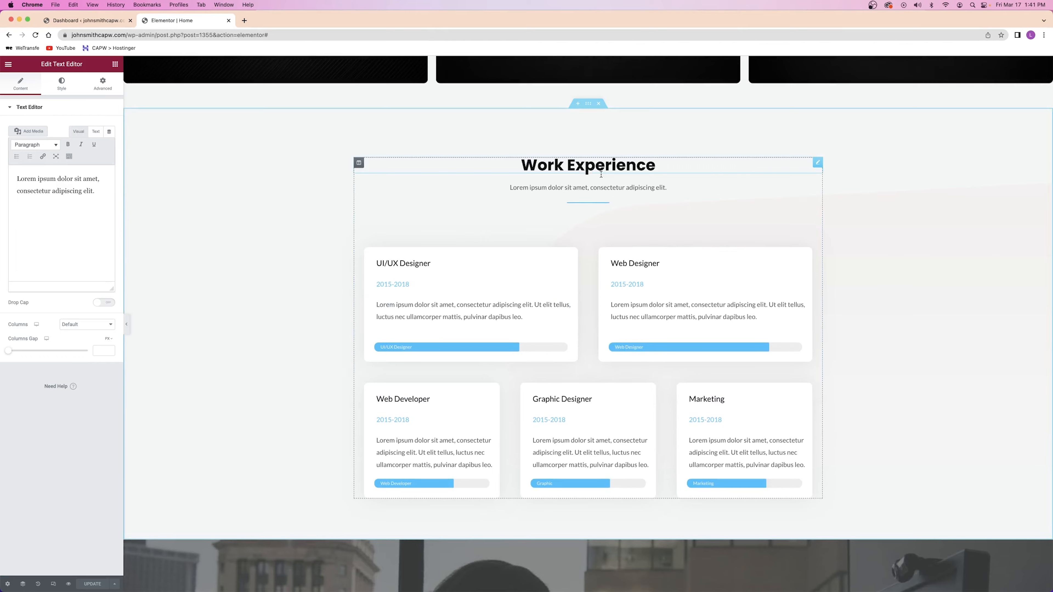
scroll(601, 174, up, 20)
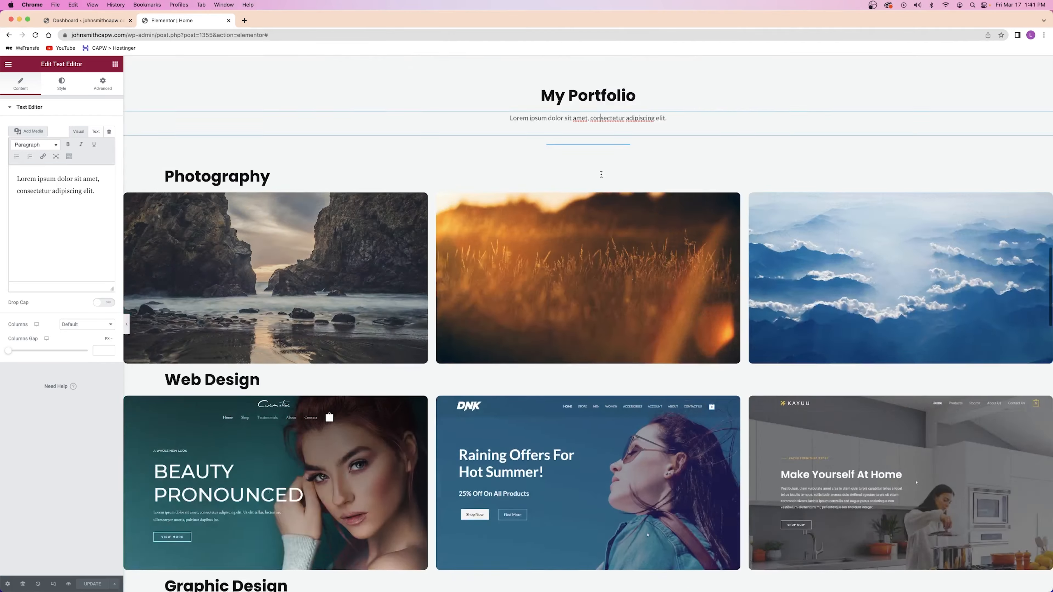
scroll(601, 178, down, 20)
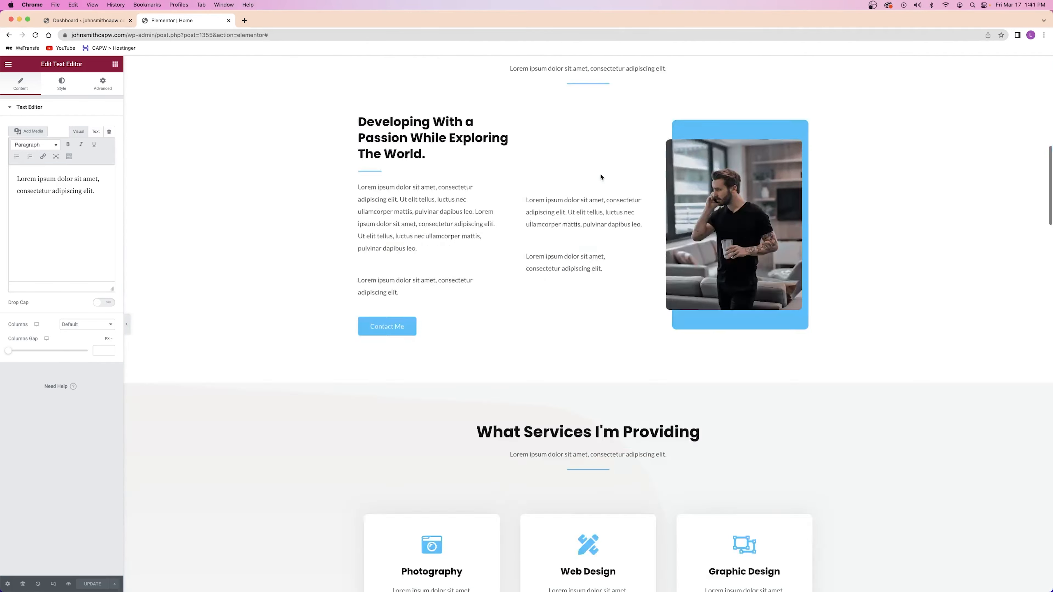
scroll(601, 176, up, 5)
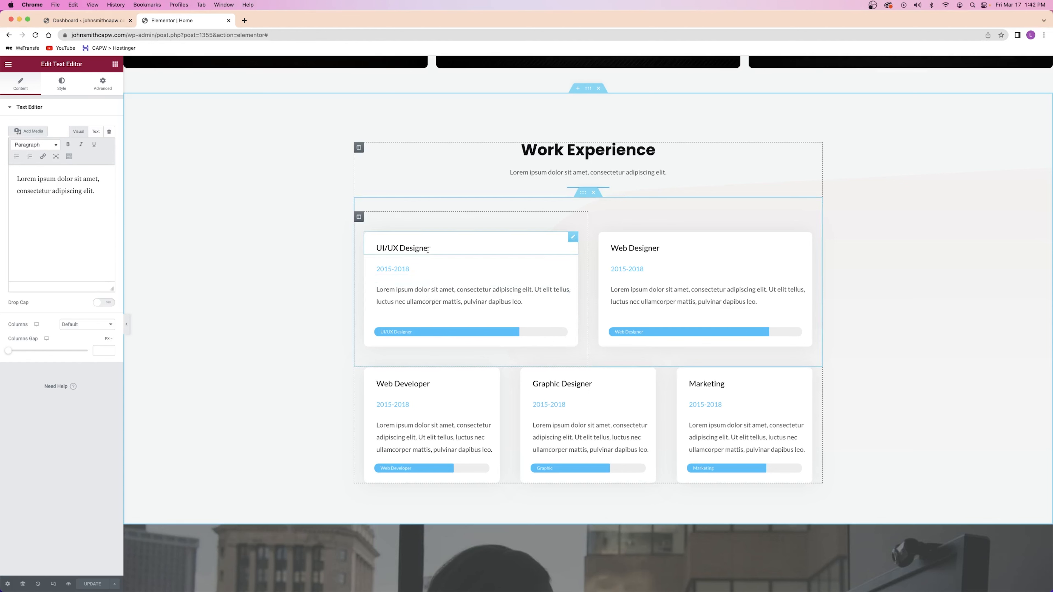
Select the UI/UX Designer card's heading, 2015-2018 date, paragraph, then its 75% progress bar
click(428, 249)
drag(451, 250, 397, 248)
click(419, 269)
click(427, 297)
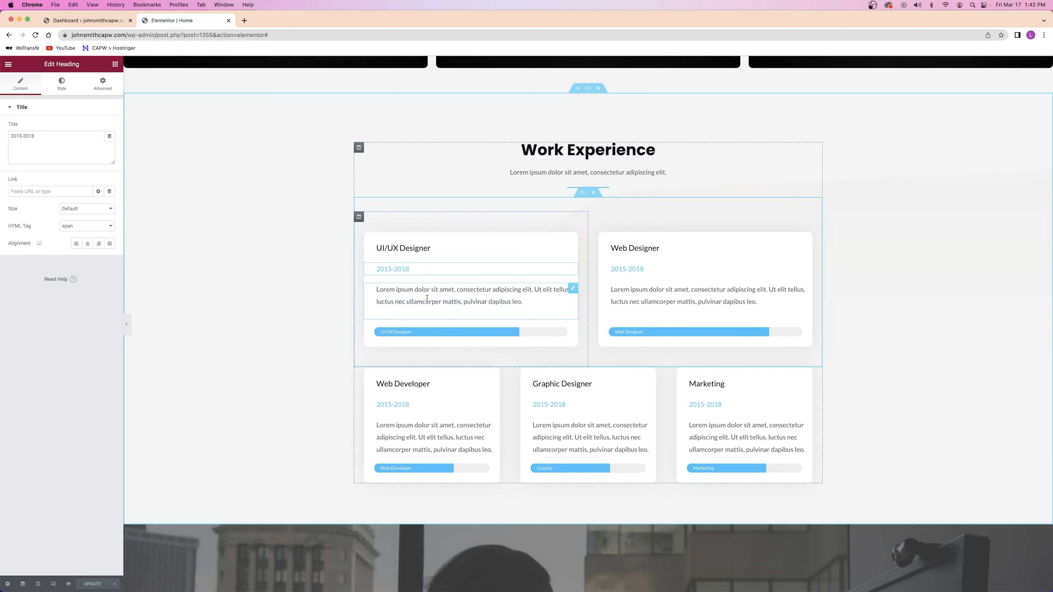
click(444, 332)
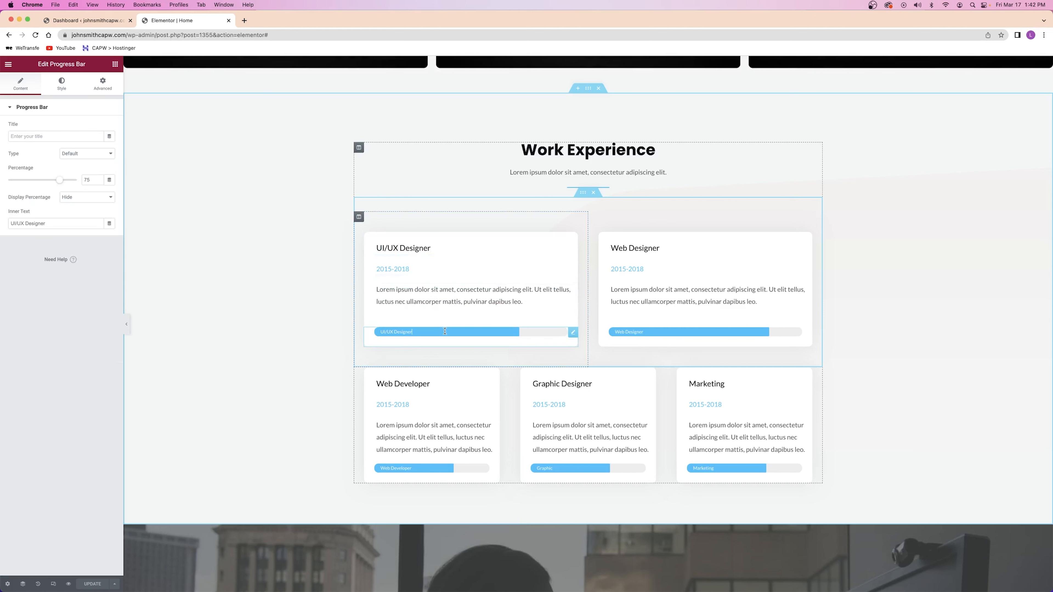
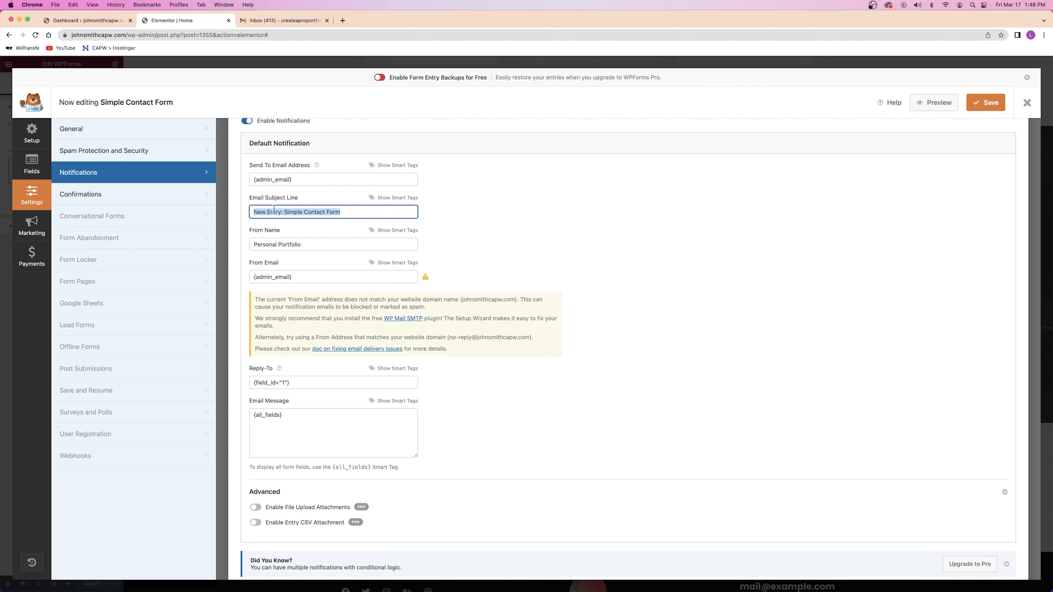
Check the notification's email subject line against the Gmail inbox
click(268, 212)
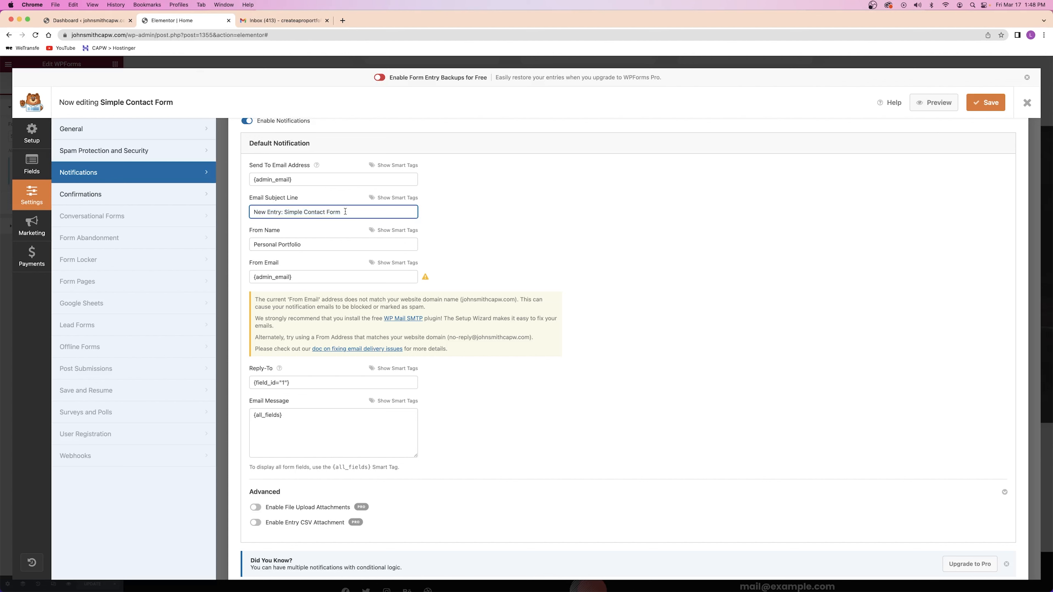
drag(337, 213, 244, 214)
click(258, 212)
click(266, 22)
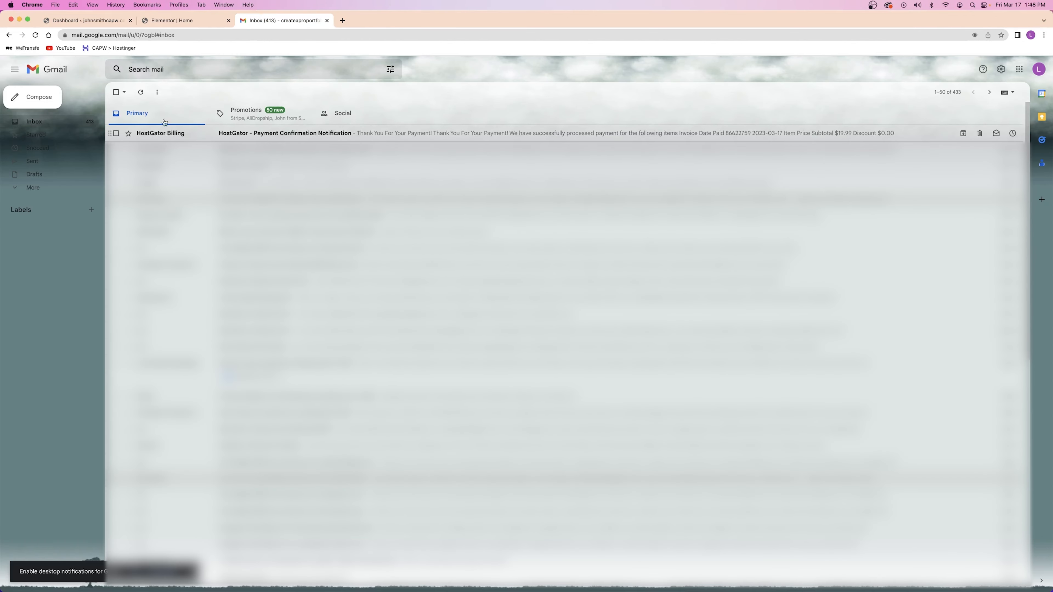
click(172, 20)
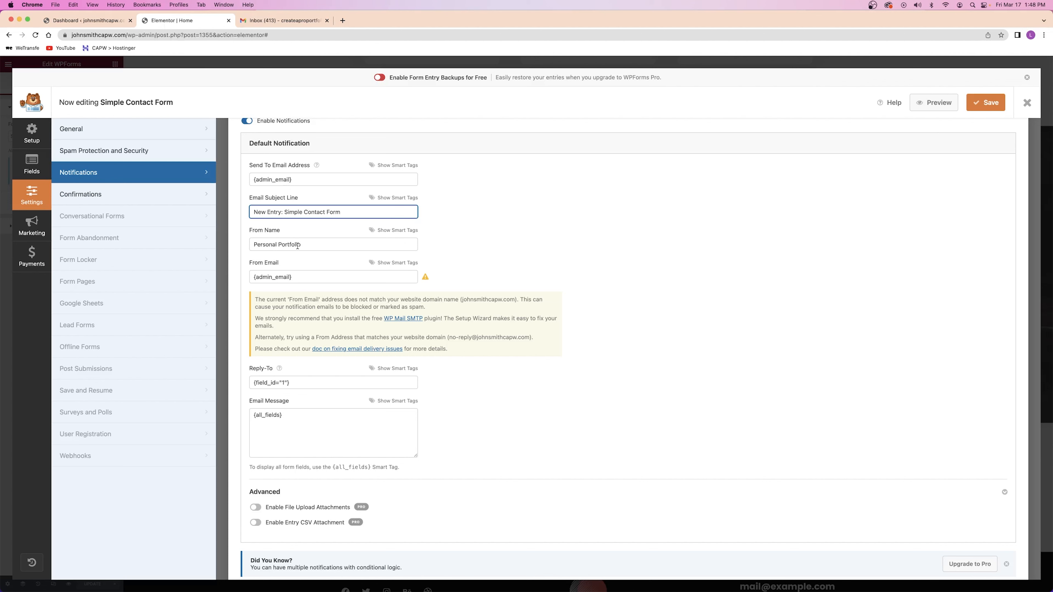
Replace the From Name 'Personal Portfolio' with JohnSmithCAPW.com
drag(318, 244, 254, 242)
text(JohnSmithCAPW.com)
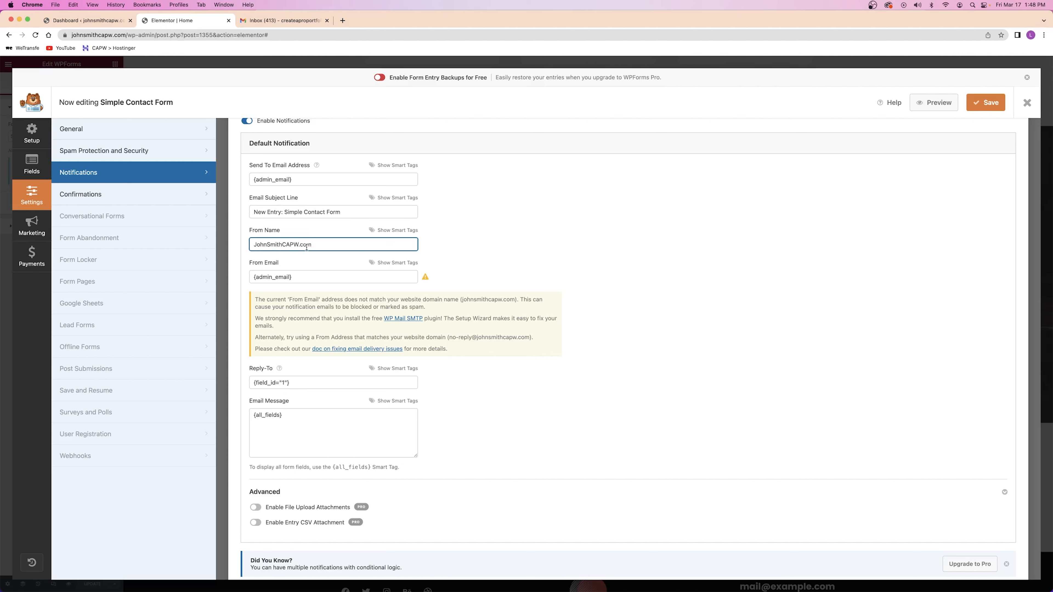
drag(324, 246, 247, 247)
click(303, 257)
click(300, 277)
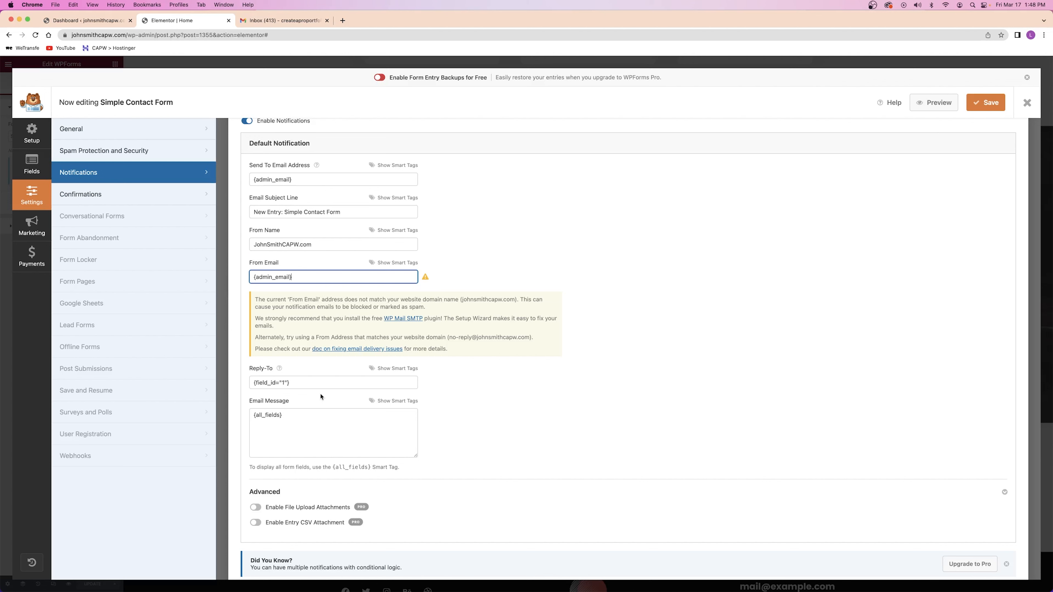
Review the Send To Email Address, then close the form builder
drag(302, 181, 123, 169)
click(716, 208)
click(1026, 103)
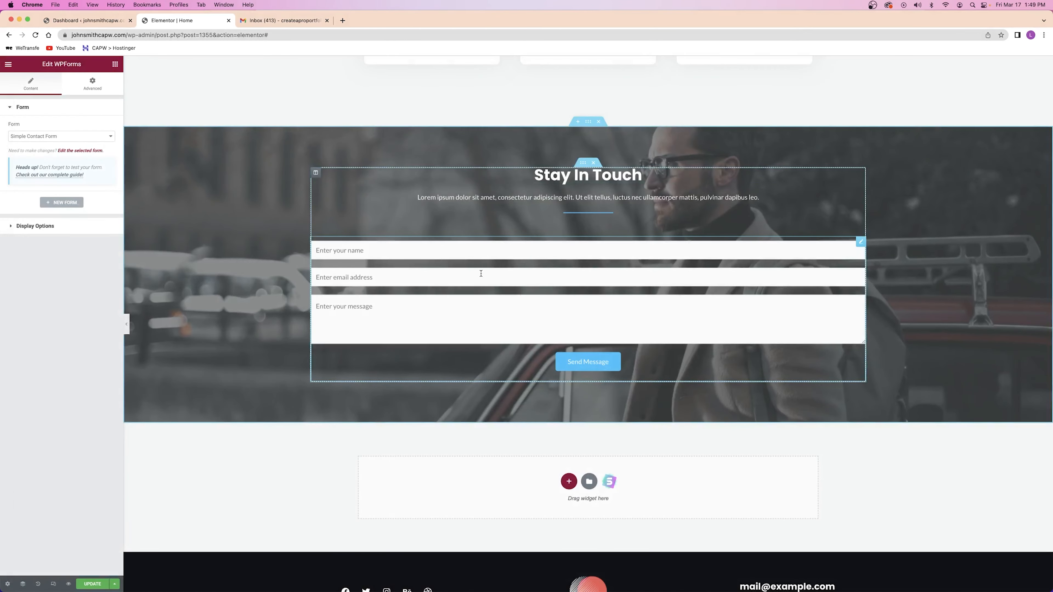
Update the homepage and scroll through the page to check the changes
click(93, 585)
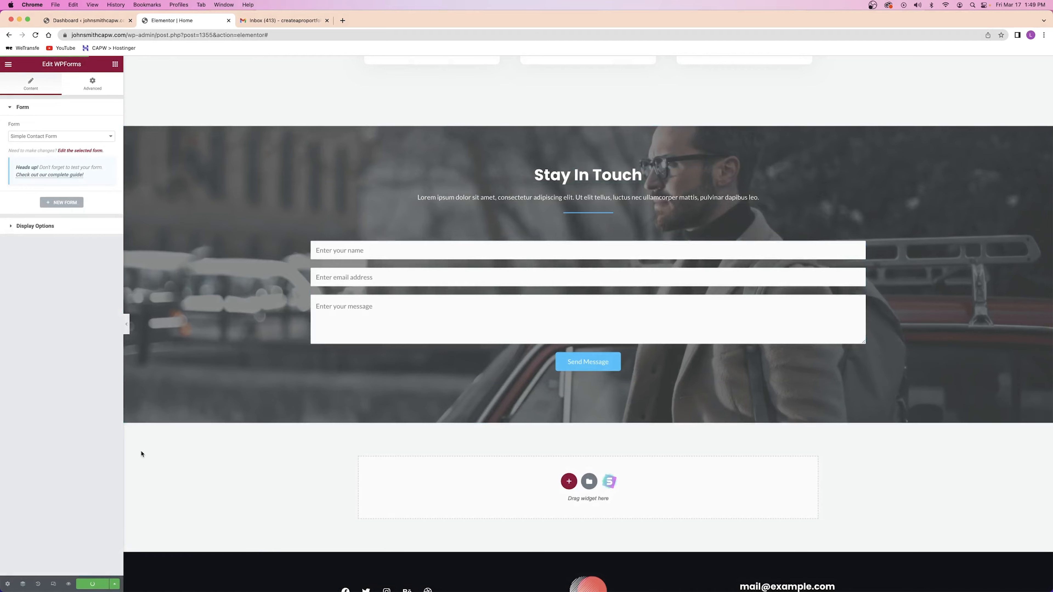
scroll(195, 440, up, 20)
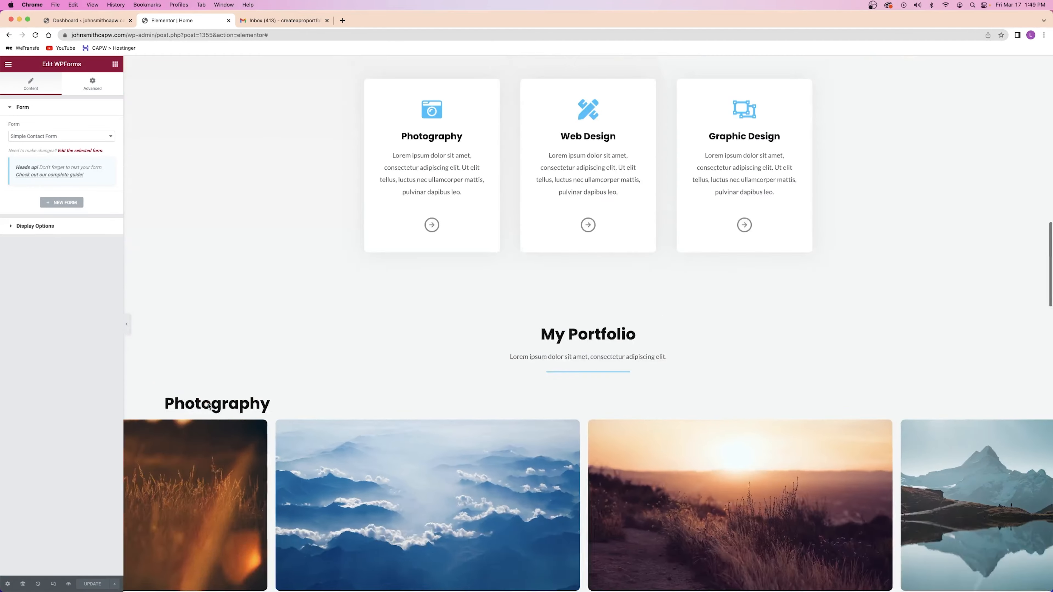
scroll(208, 406, up, 15)
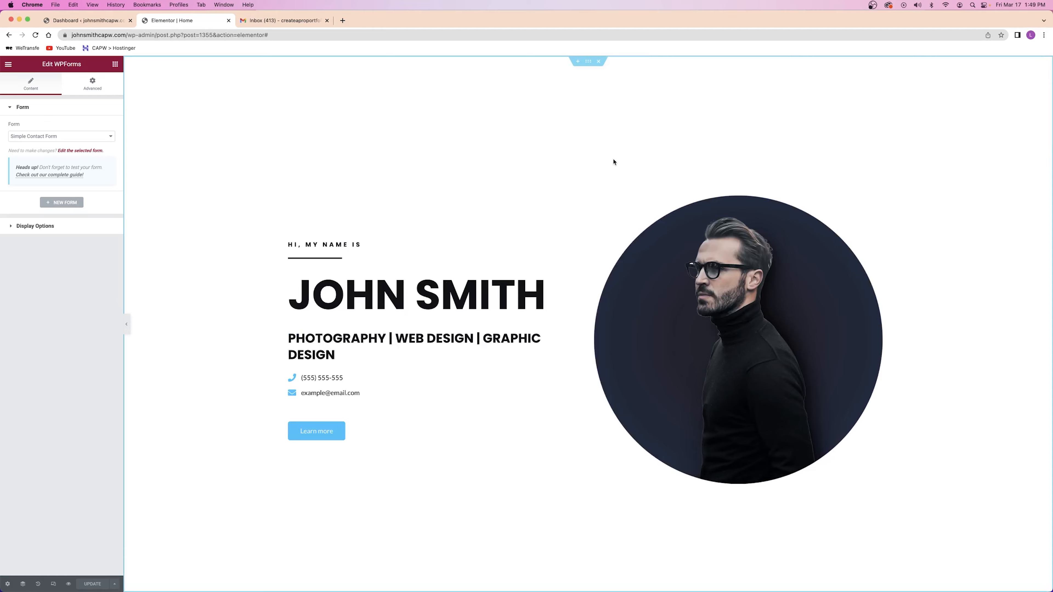
scroll(613, 163, down, 15)
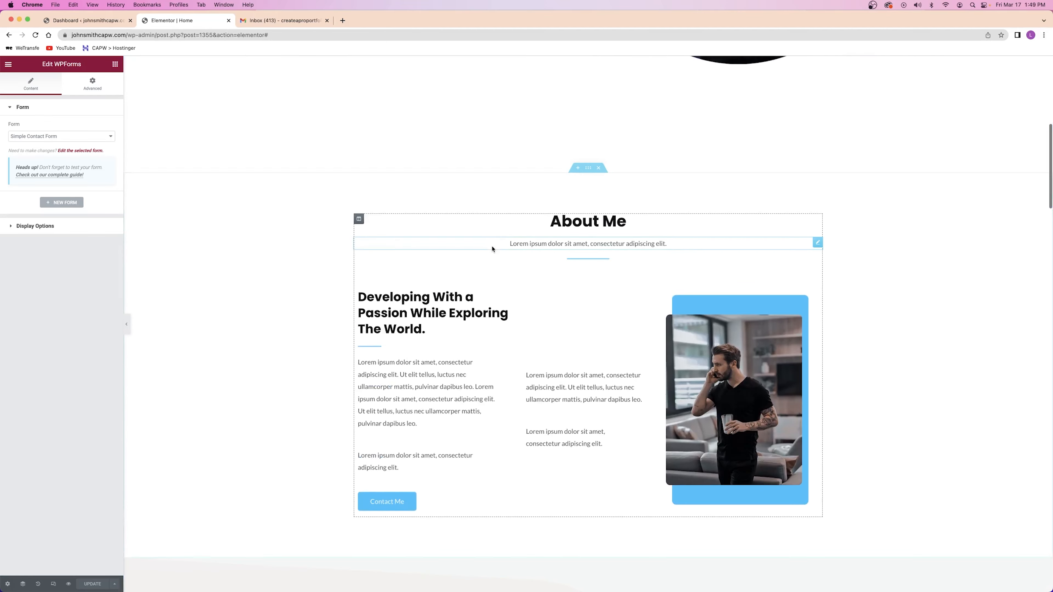
scroll(491, 245, down, 10)
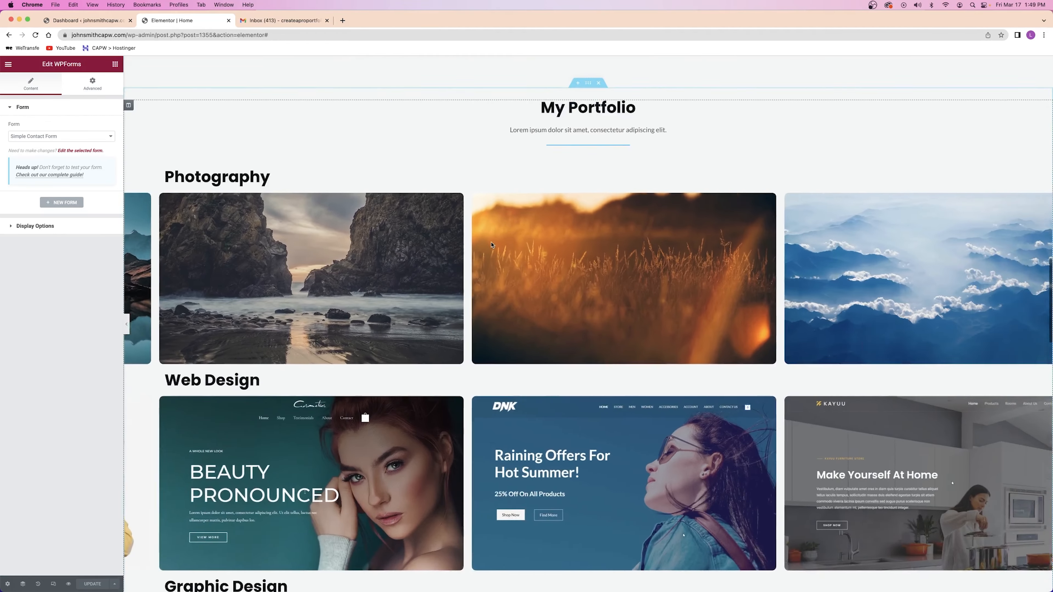
scroll(491, 245, down, 6)
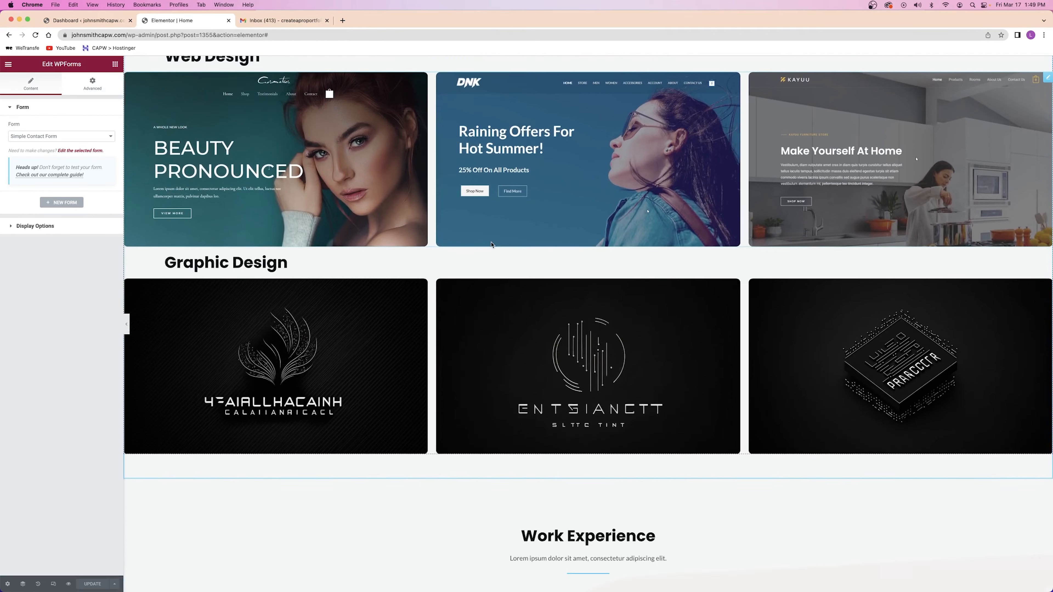
scroll(491, 245, up, 2)
scroll(539, 247, down, 2)
scroll(556, 249, up, 2)
scroll(556, 248, up, 4)
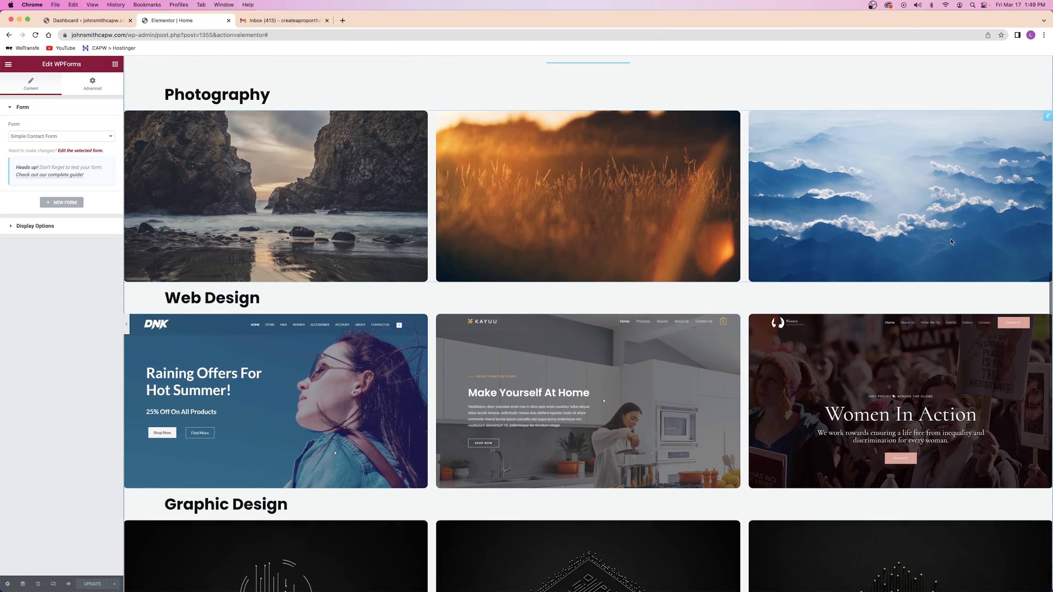
scroll(466, 301, down, 10)
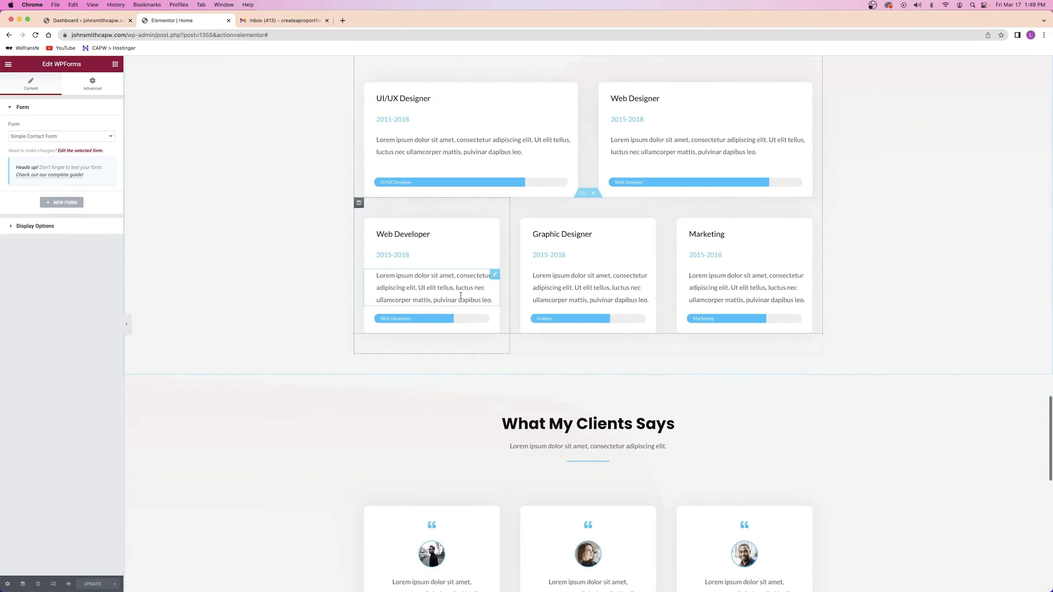
scroll(461, 296, down, 1)
scroll(460, 297, down, 10)
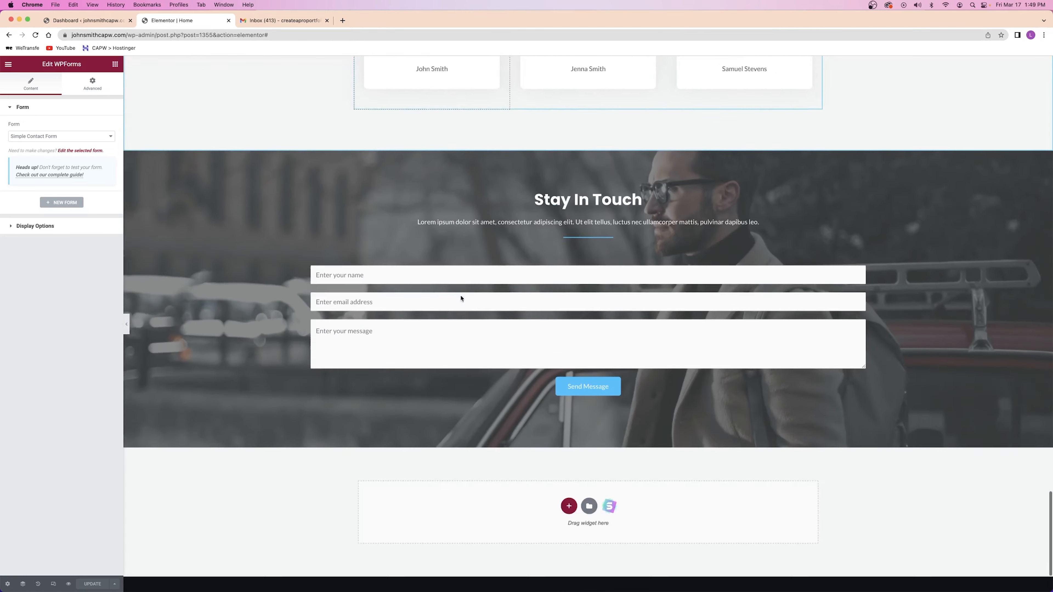
scroll(521, 199, up, 15)
scroll(525, 210, down, 12)
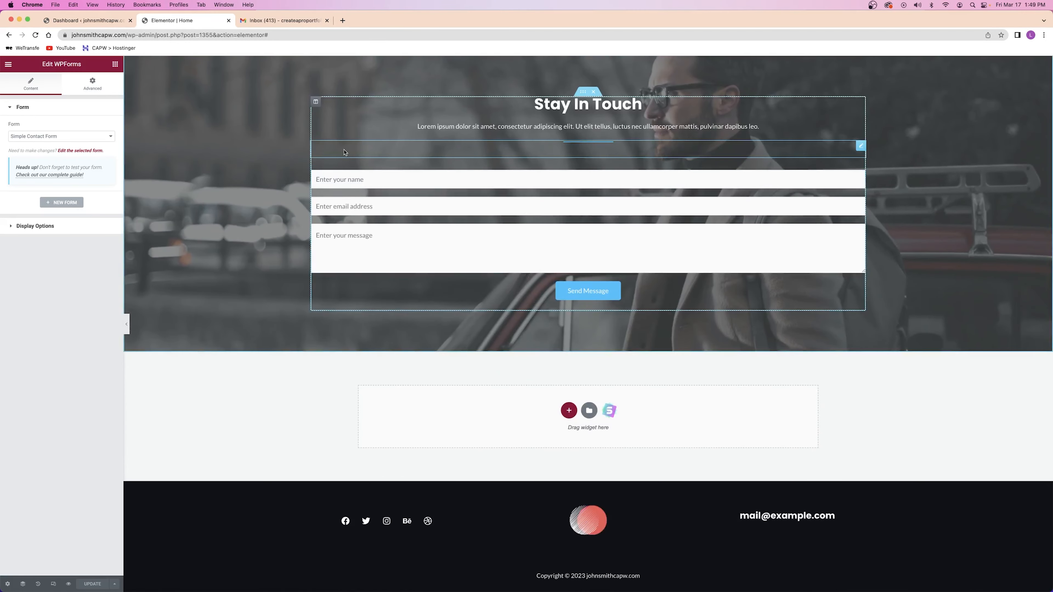
Close the Gmail inbox tab and the Elementor editor tab
click(324, 24)
click(327, 21)
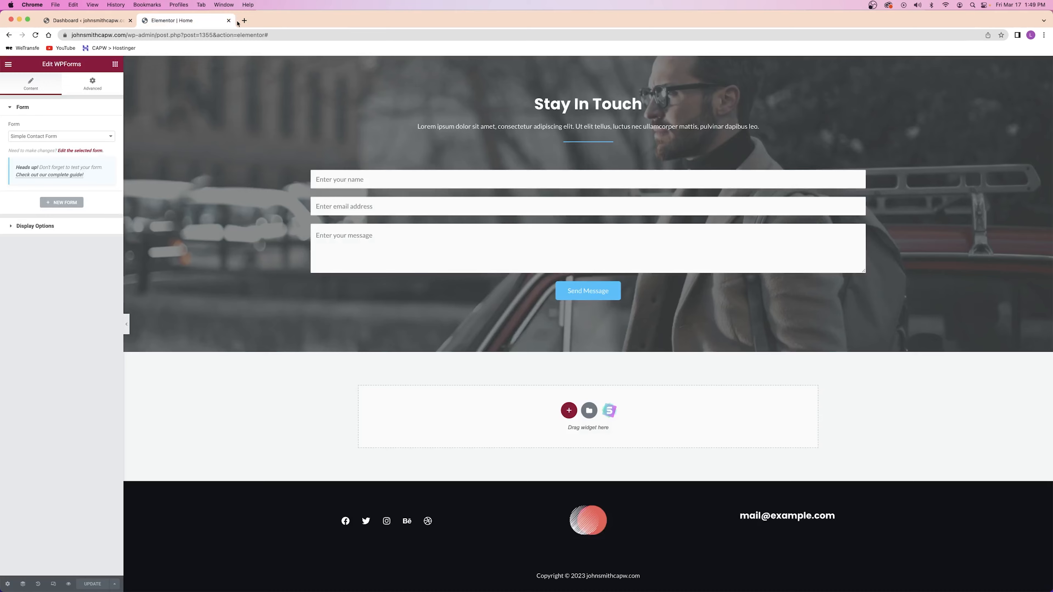
click(228, 21)
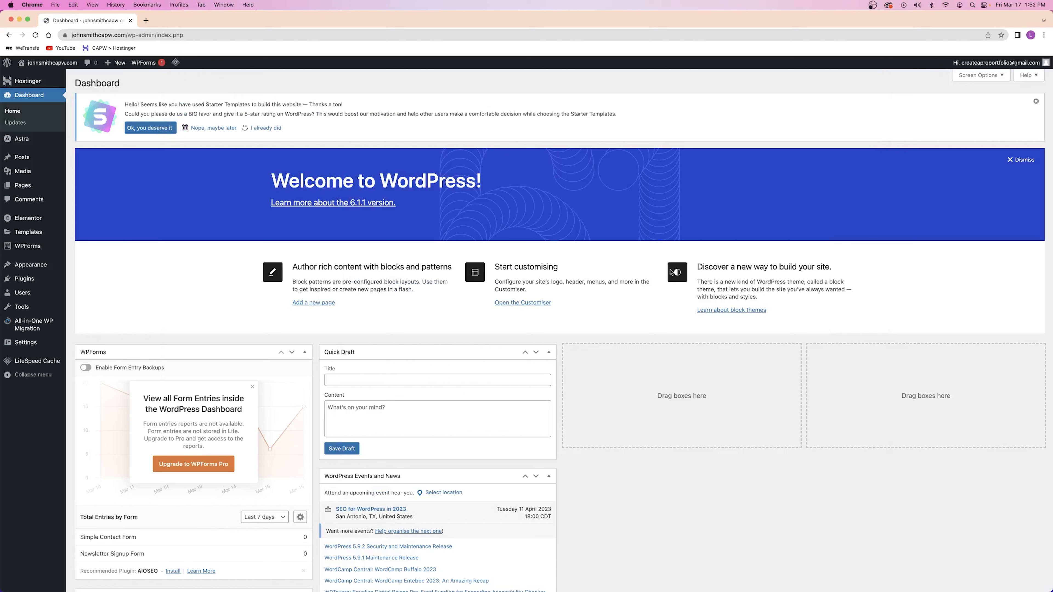
Open Appearance > Customise in a new tab and switch to it
mouse_move(25, 268)
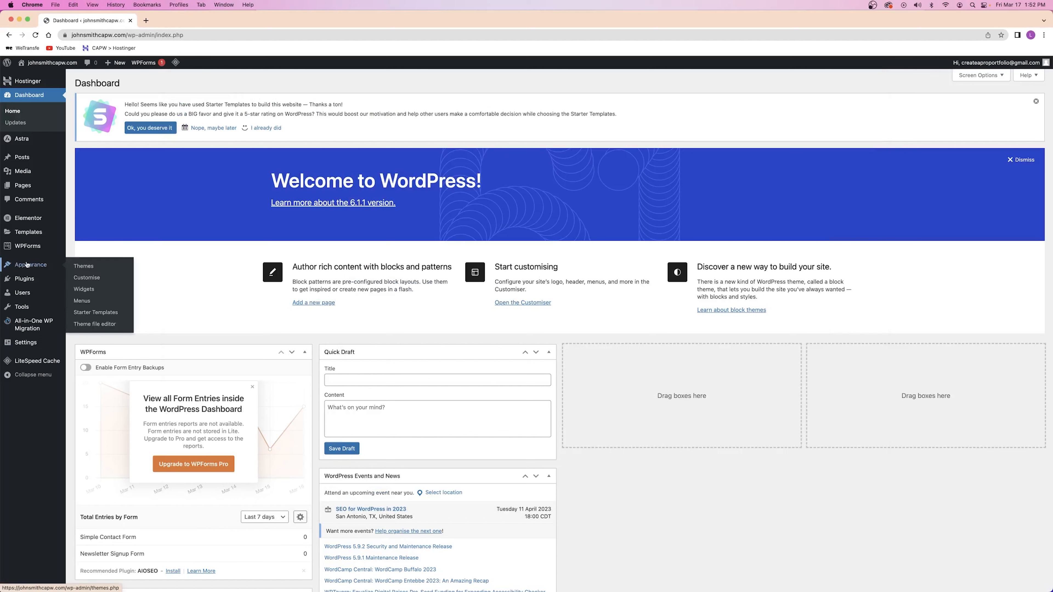
right_click(103, 276)
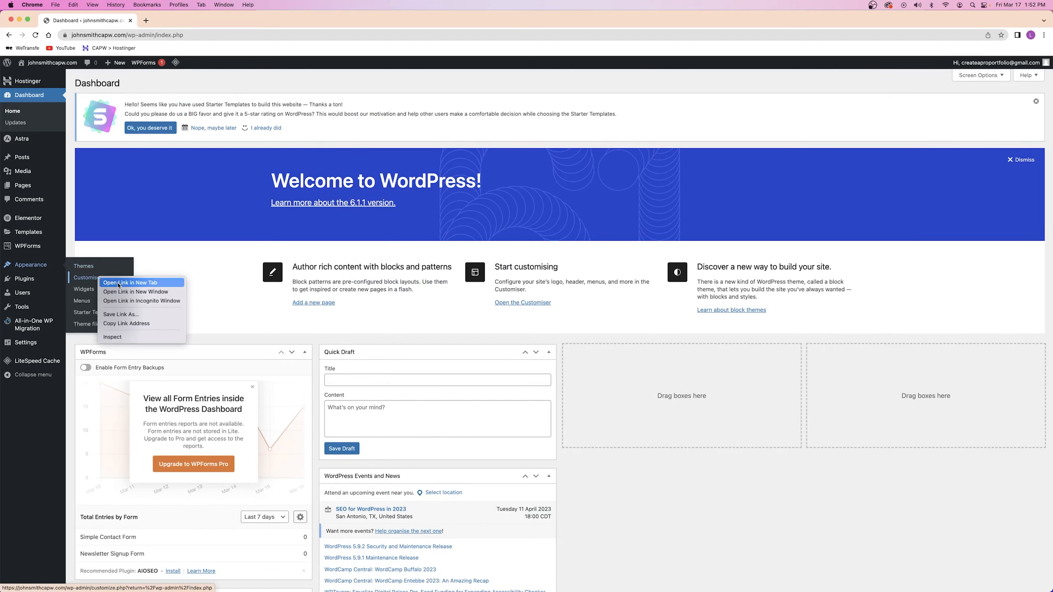
click(139, 282)
key(ctrl+Tab)
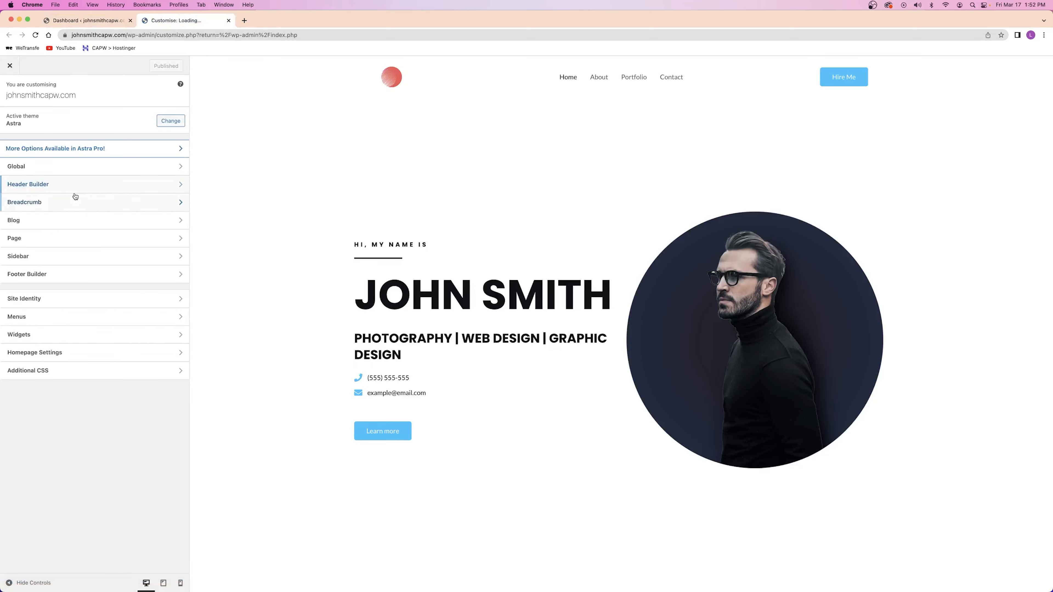
click(33, 167)
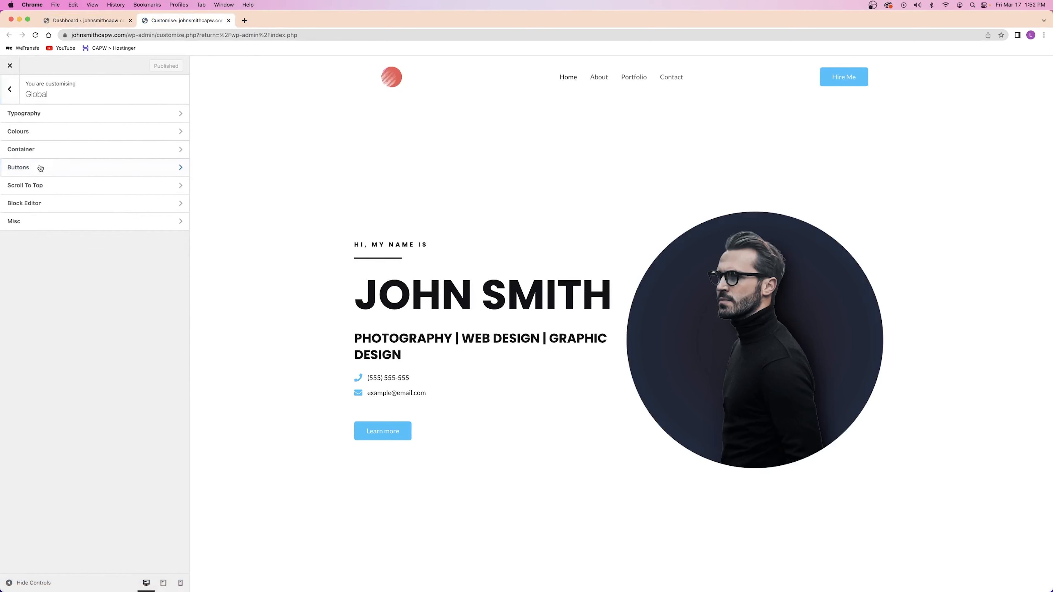
click(10, 88)
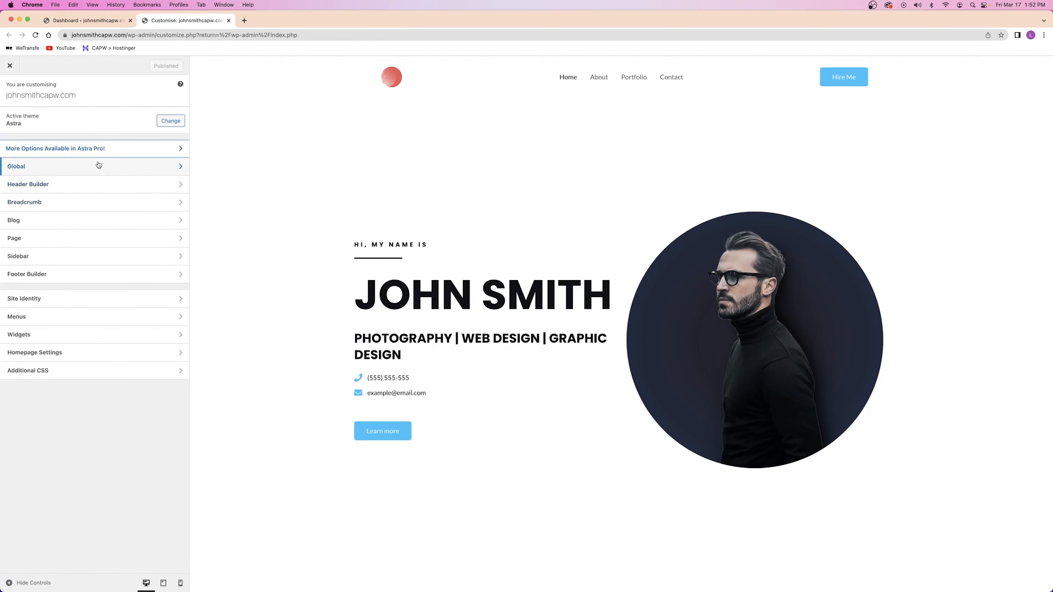
click(77, 20)
mouse_move(36, 268)
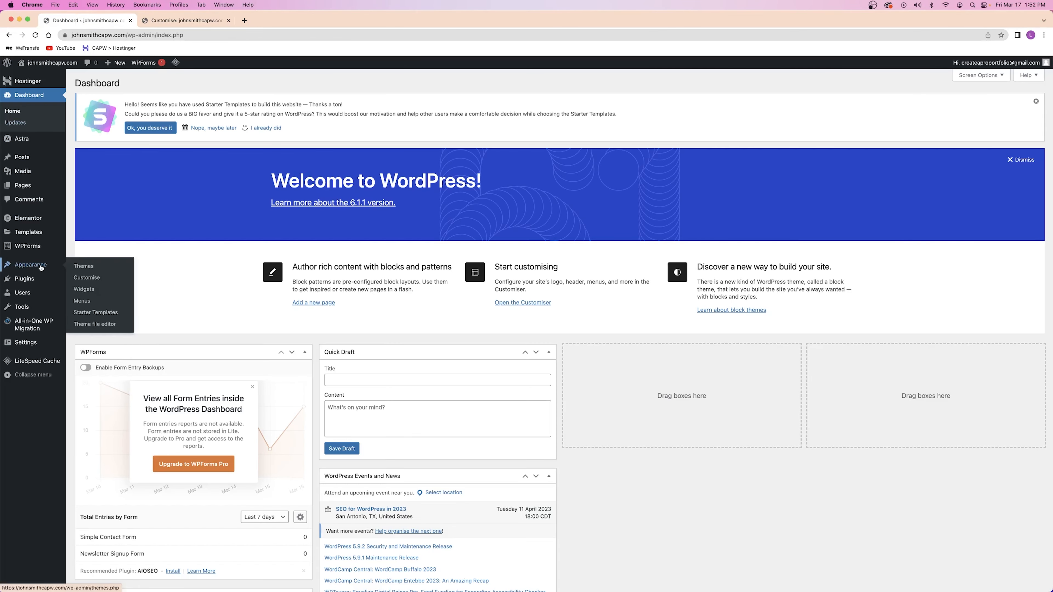
right_click(55, 64)
click(71, 71)
click(253, 20)
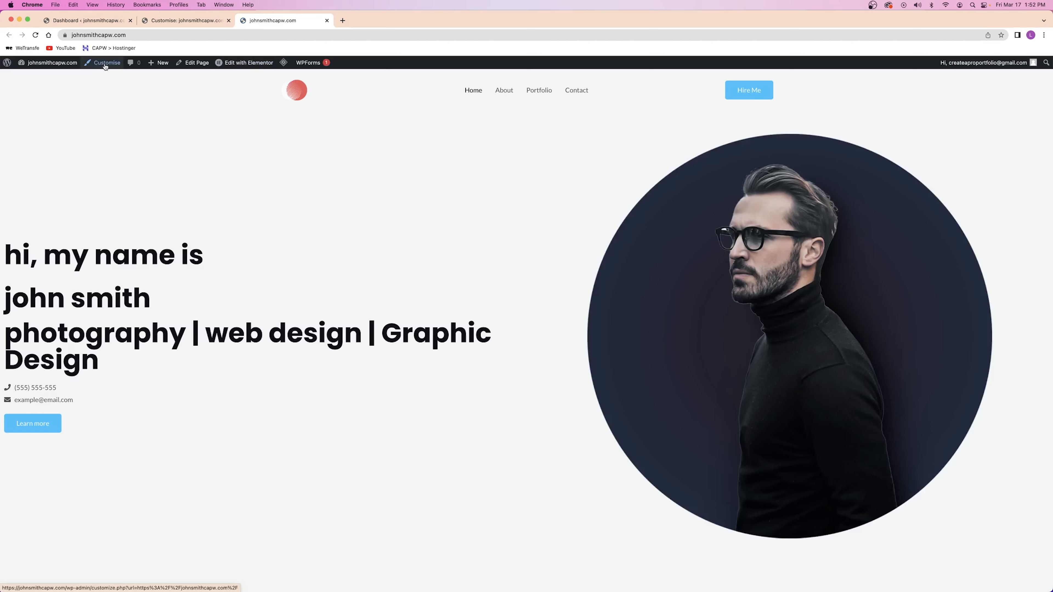
drag(22, 255, 280, 376)
scroll(305, 329, down, 2)
scroll(305, 330, down, 8)
scroll(306, 329, up, 10)
click(319, 273)
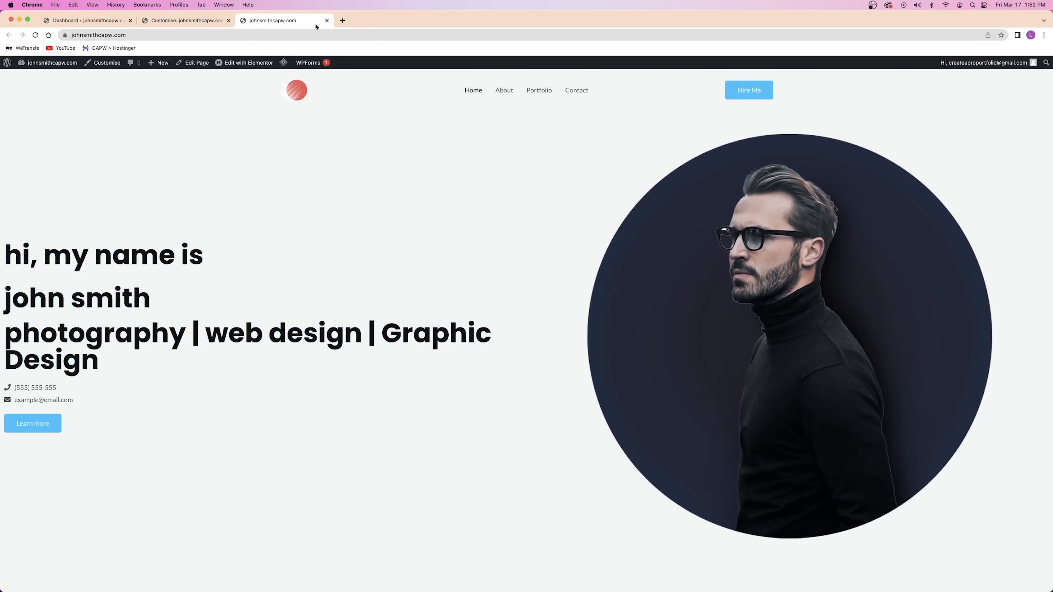
click(327, 20)
key(super+w)
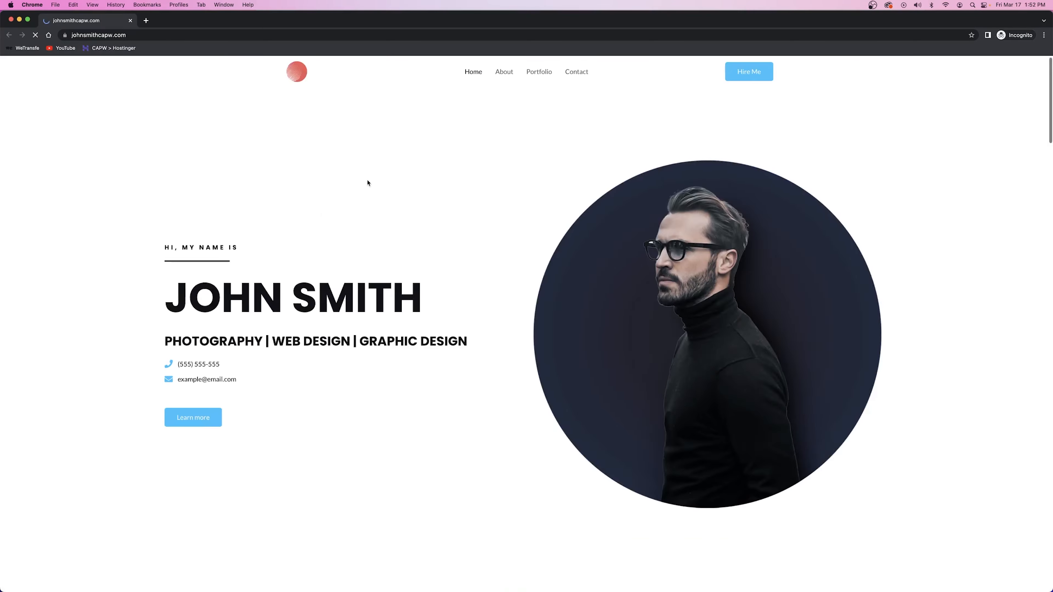
scroll(369, 181, down, 8)
scroll(371, 180, up, 10)
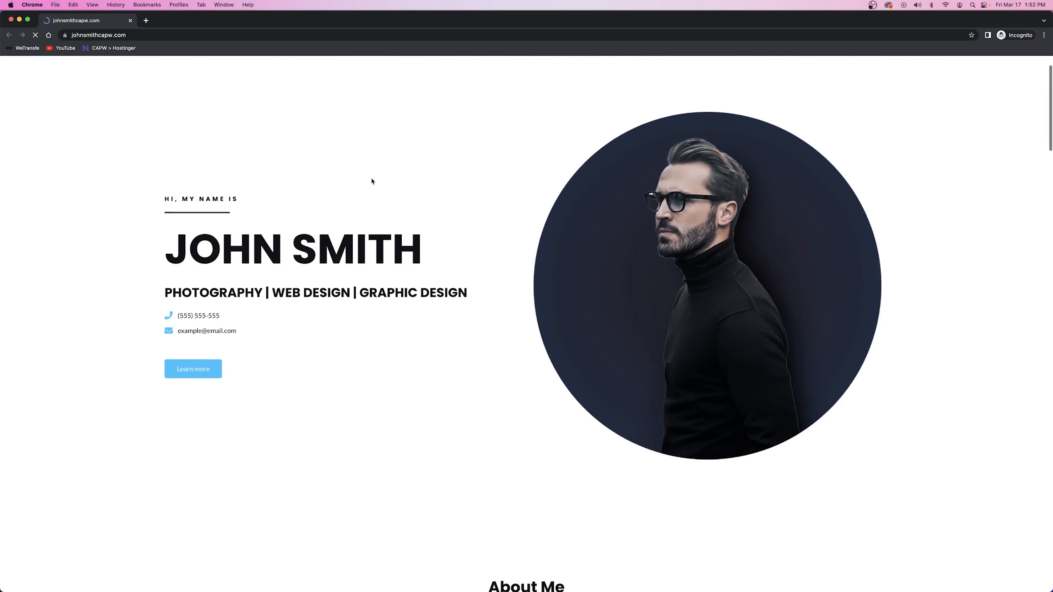
click(131, 20)
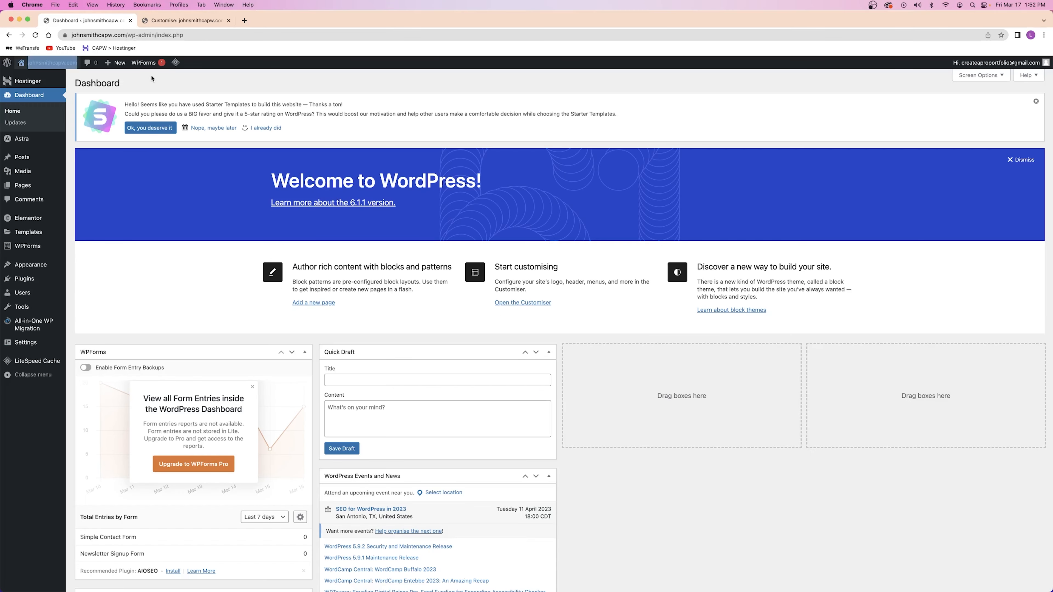
click(195, 21)
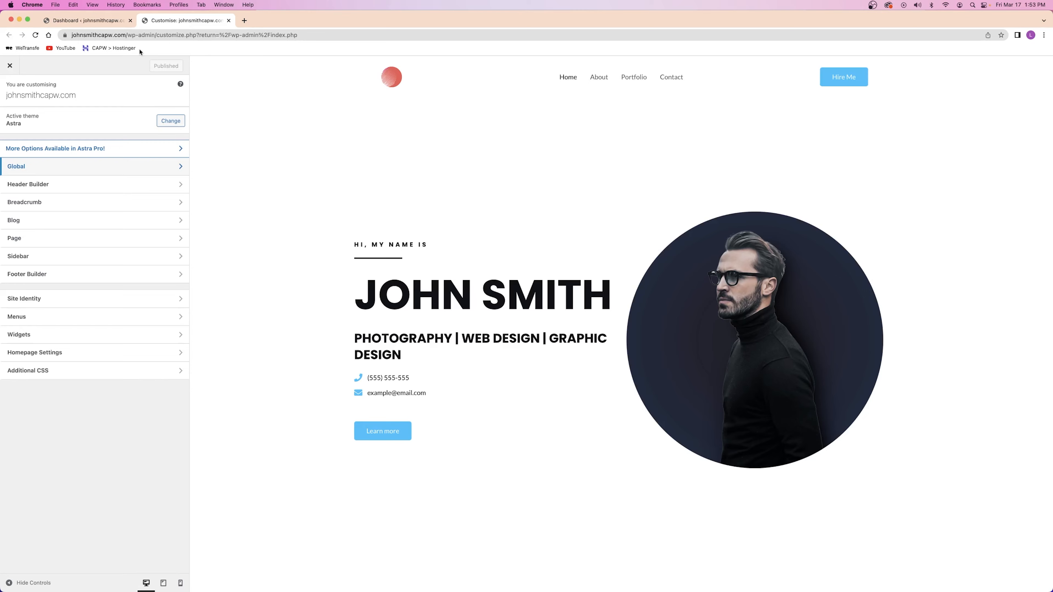
click(84, 21)
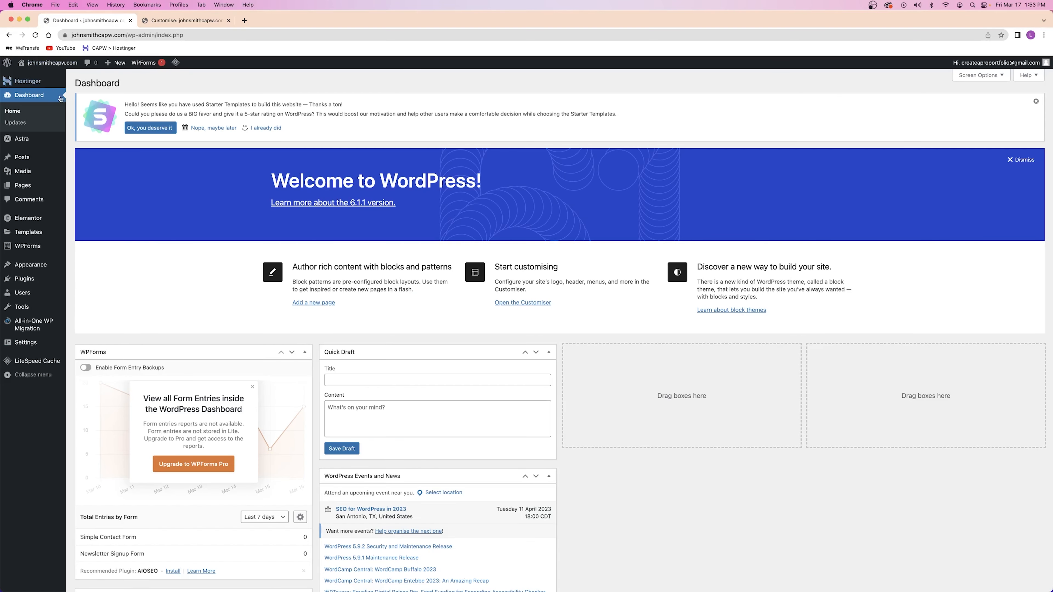
click(166, 24)
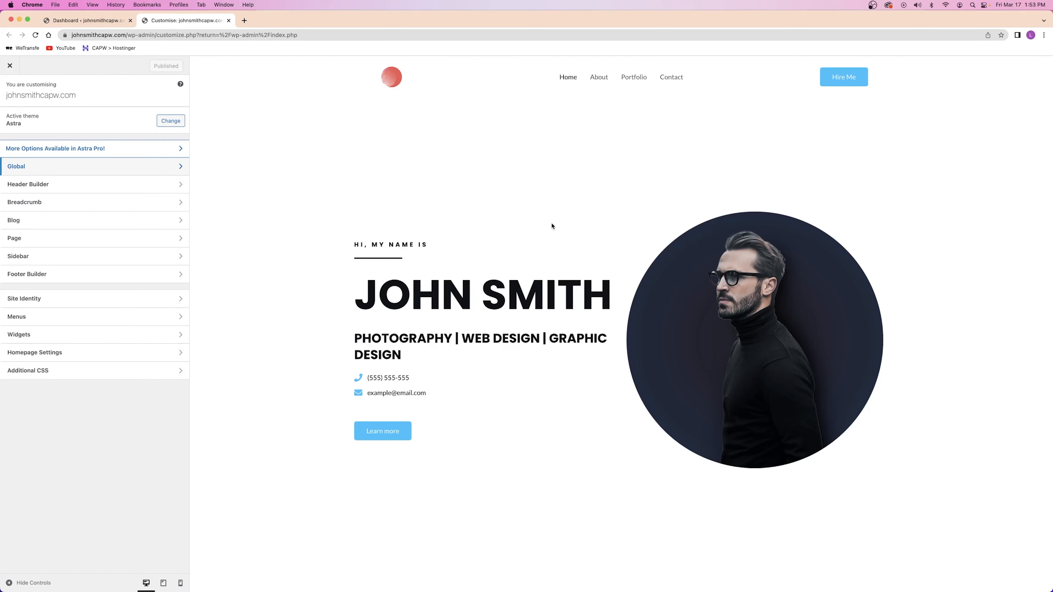
scroll(554, 231, down, 20)
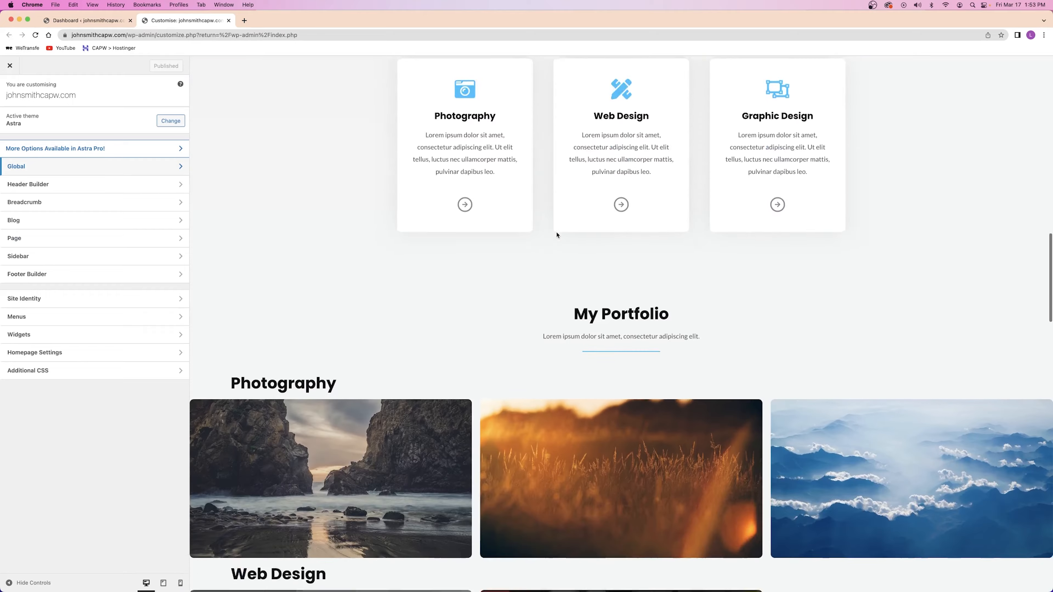
scroll(556, 234, down, 15)
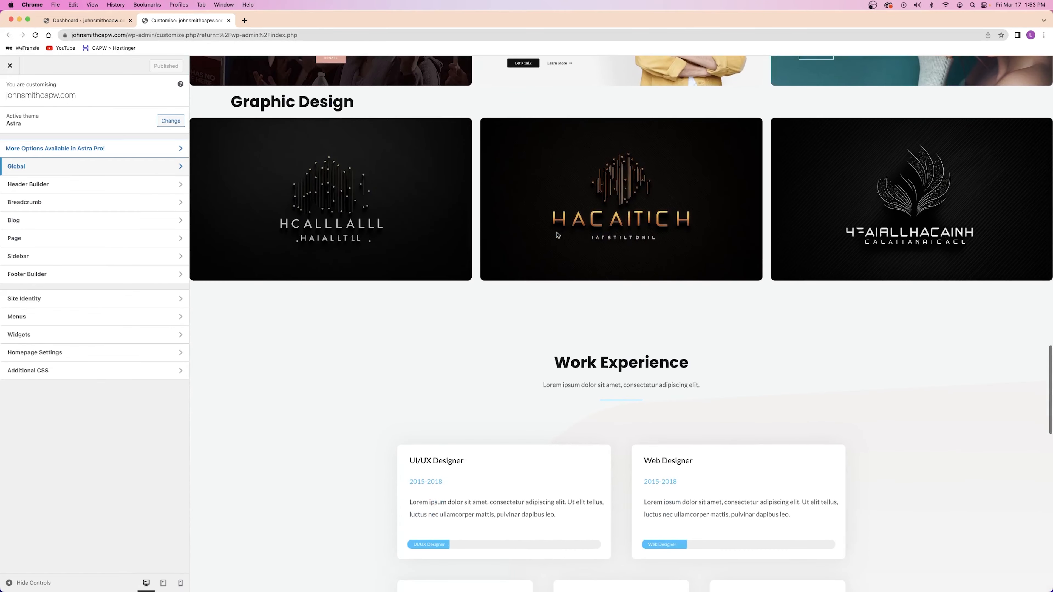
scroll(557, 235, up, 20)
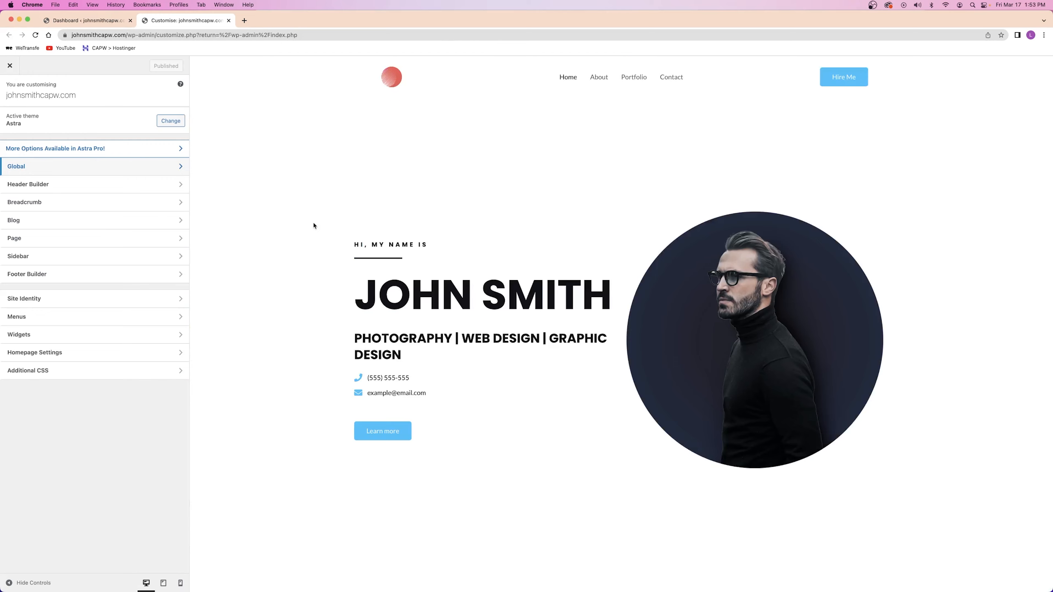
scroll(317, 224, down, 20)
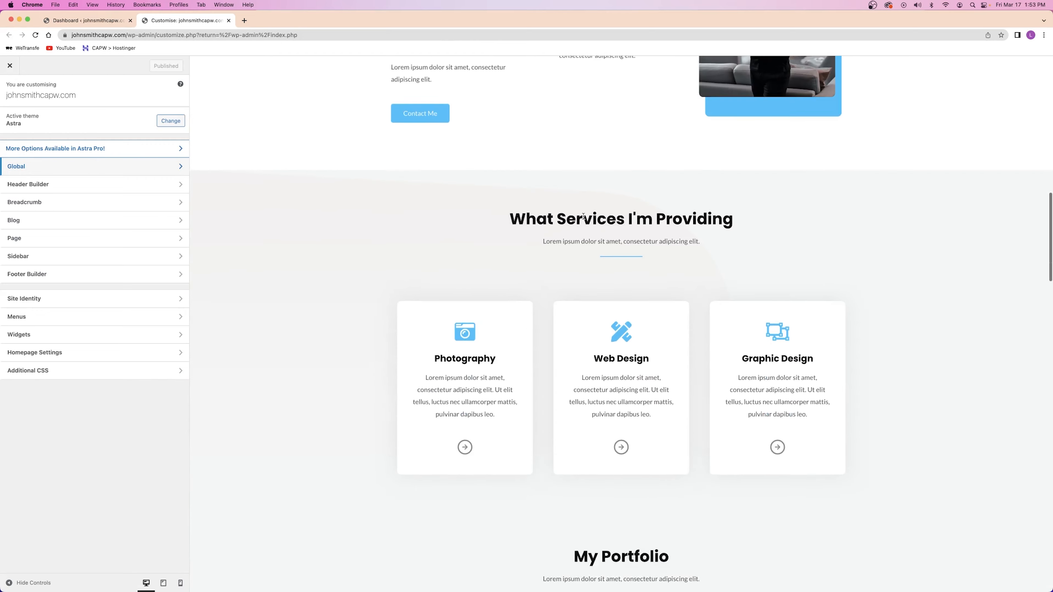
scroll(538, 240, up, 4)
scroll(541, 250, up, 15)
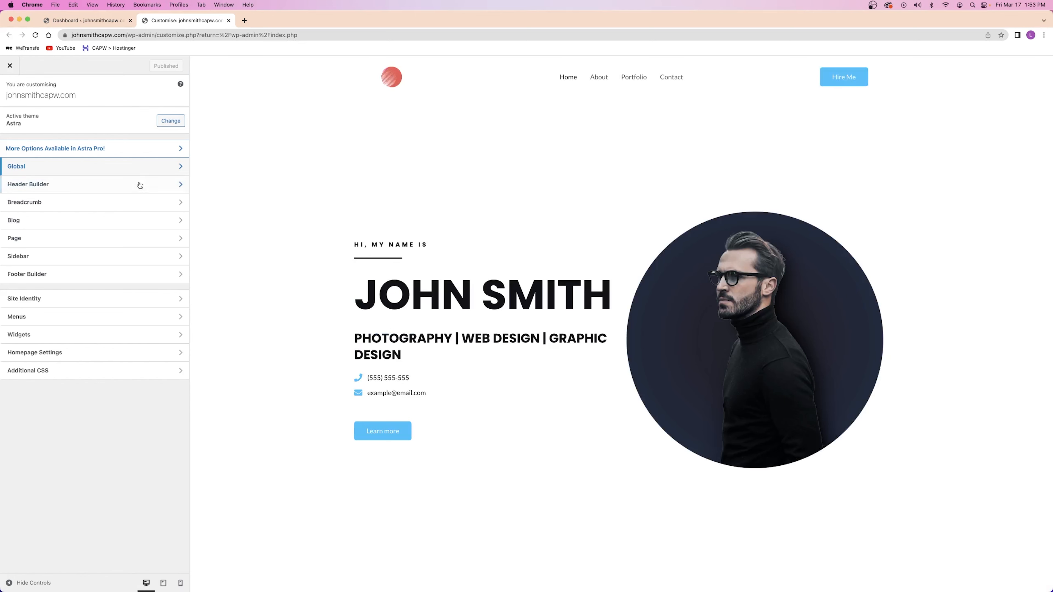
In the Header Builder, move the Hire Me button beside the menu and back right
click(45, 189)
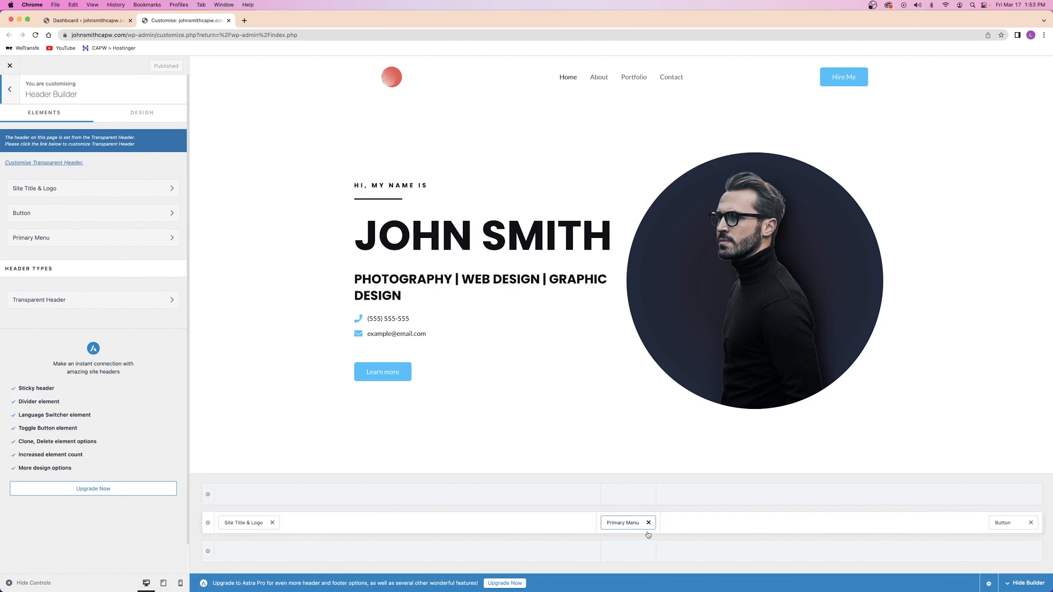
drag(991, 521, 641, 525)
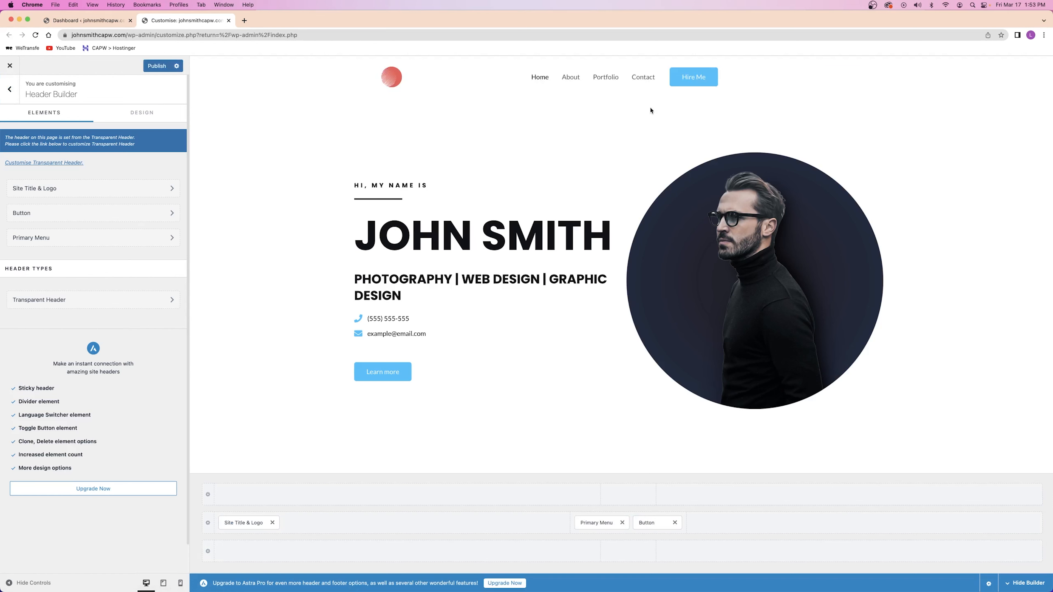
drag(653, 516, 1005, 520)
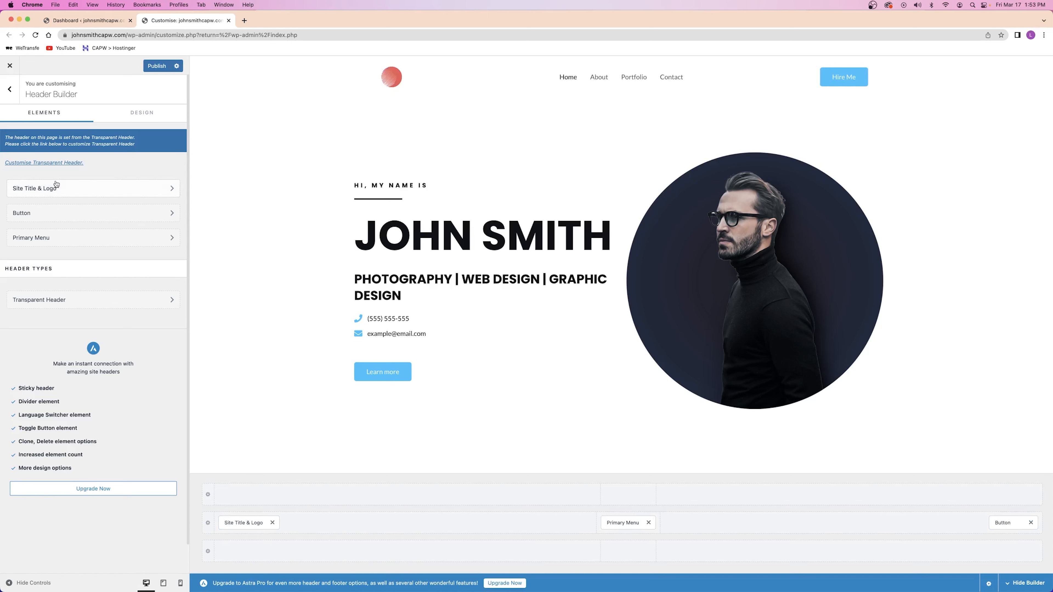
Open the Site Title & Logo settings and publish the Customizer changes
click(32, 189)
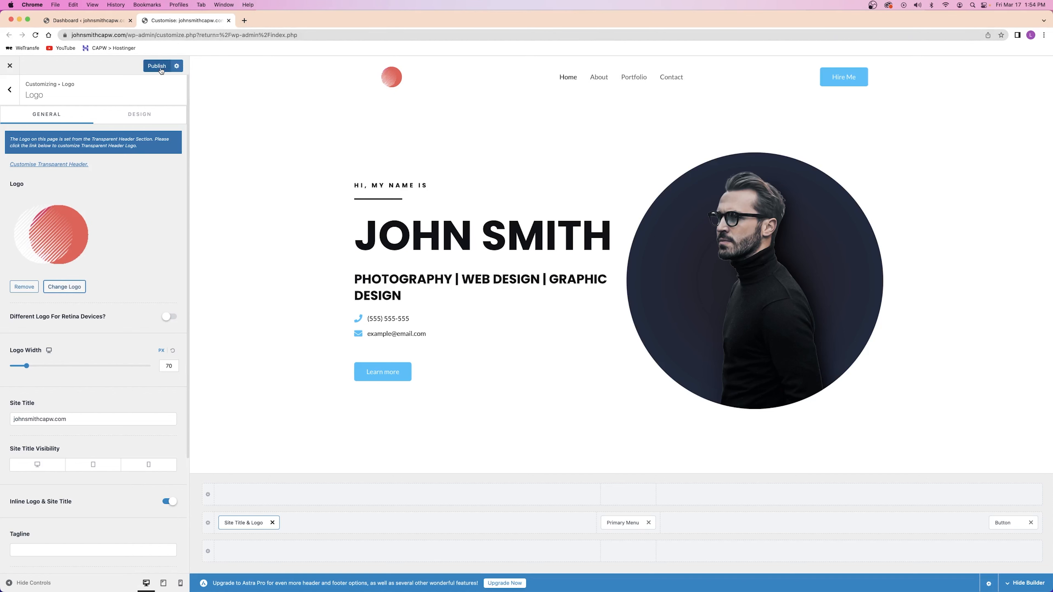
click(158, 67)
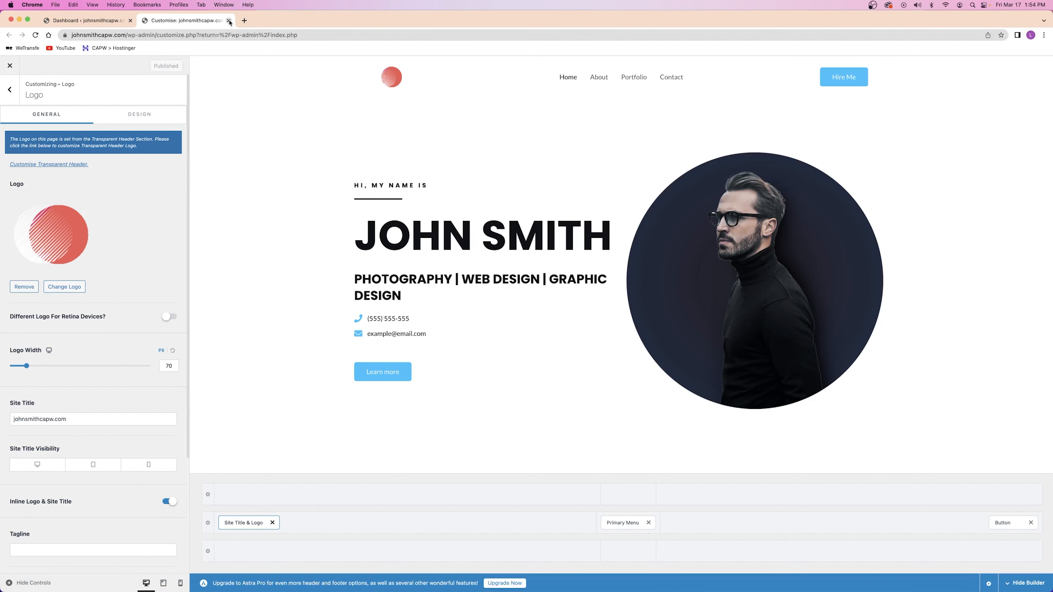
click(250, 23)
Go to LogoMakr, start a new design and place the black triangle graphic
text(lo)
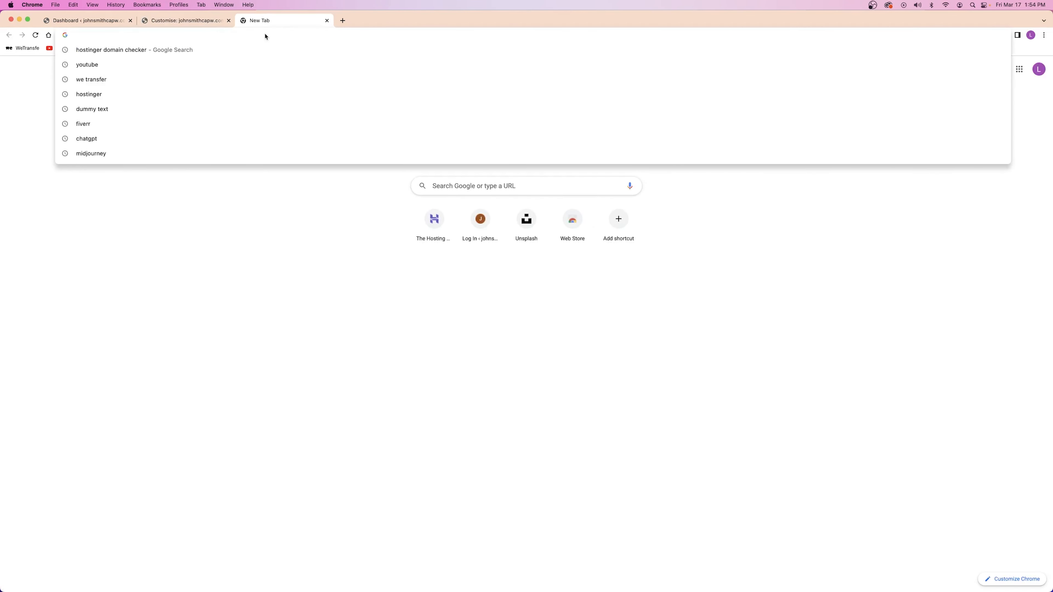
text(gomakr.com)
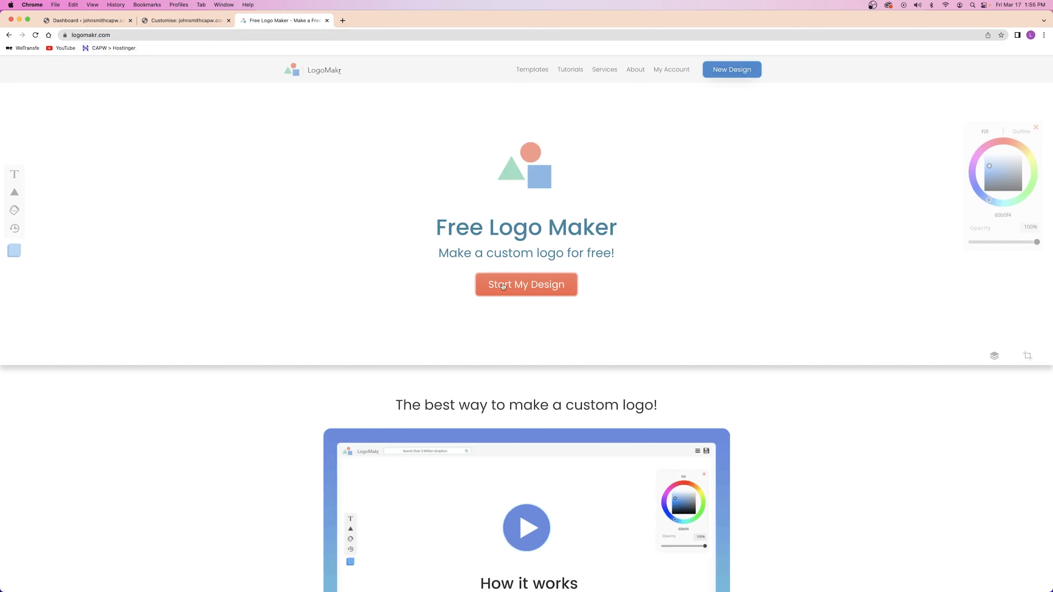
click(513, 288)
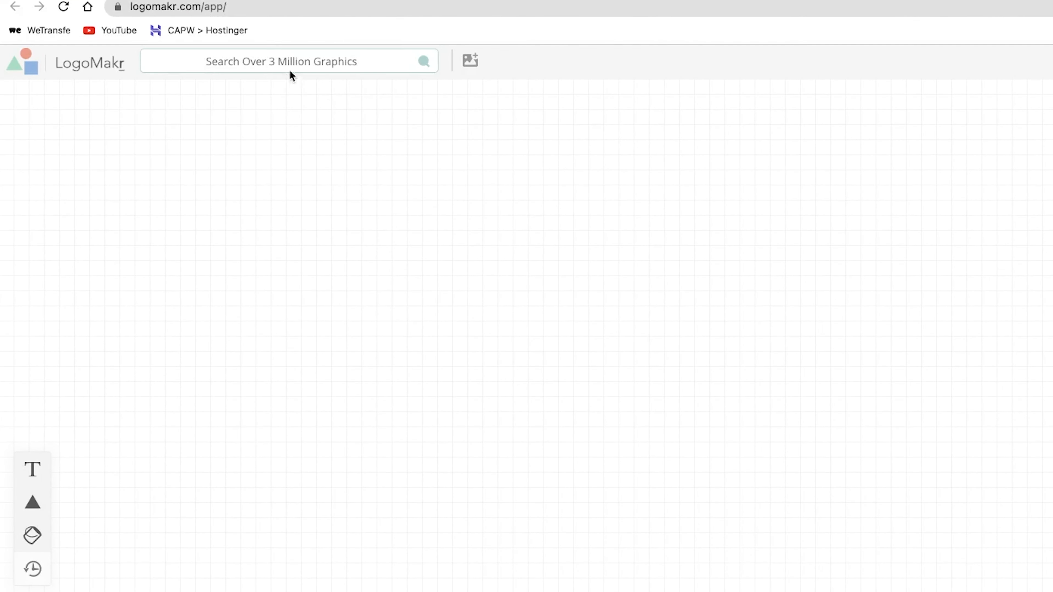
click(283, 58)
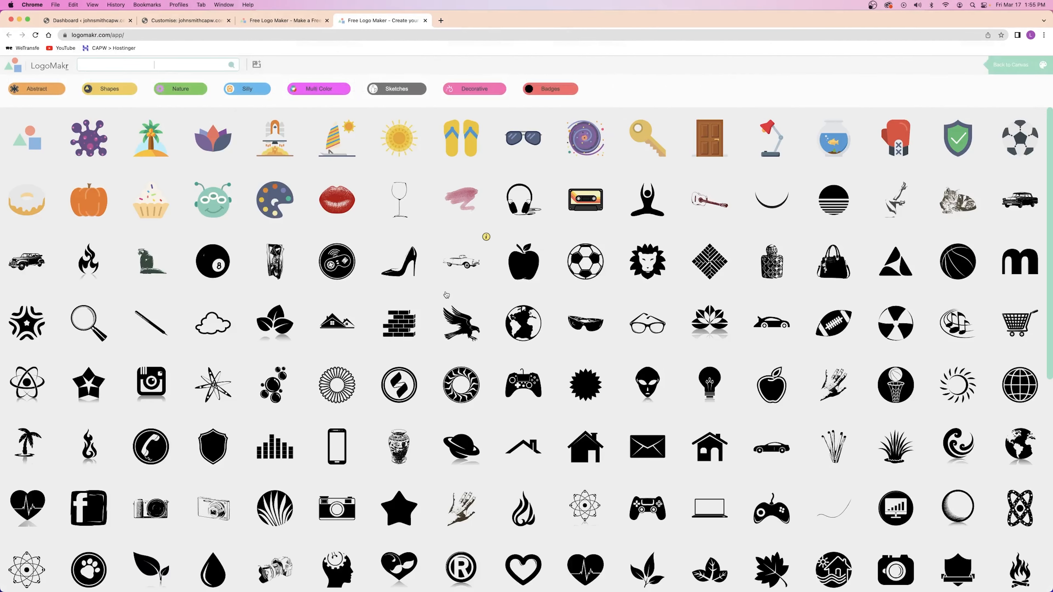
scroll(477, 299, down, 6)
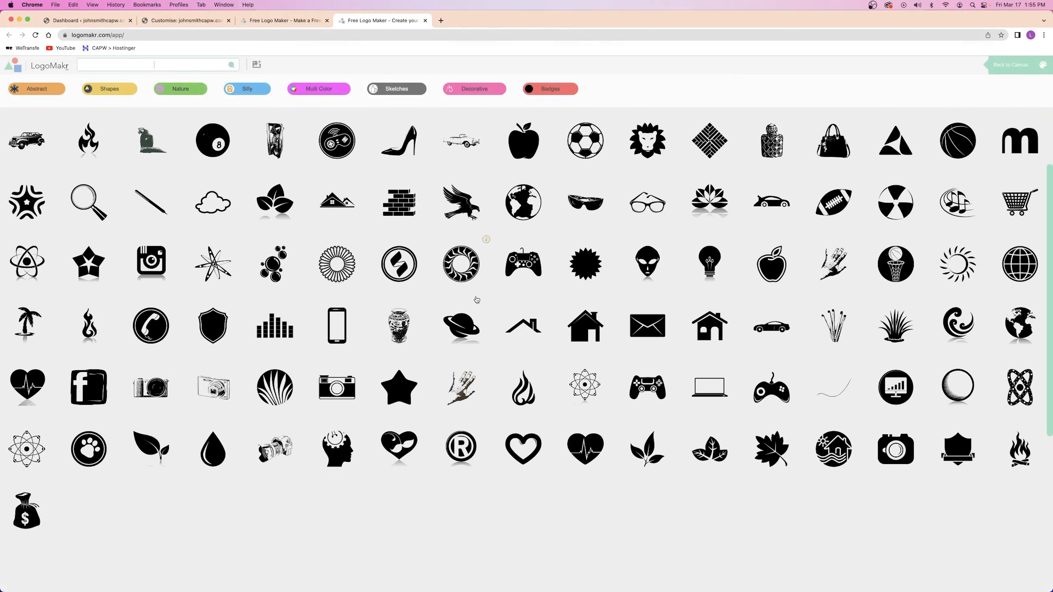
scroll(441, 326, up, 6)
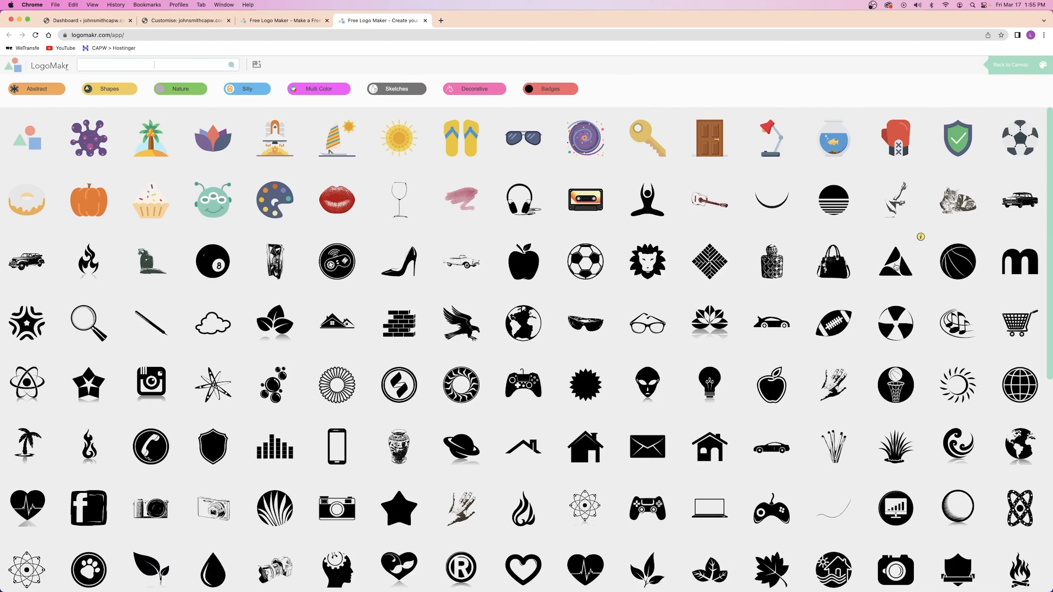
click(895, 266)
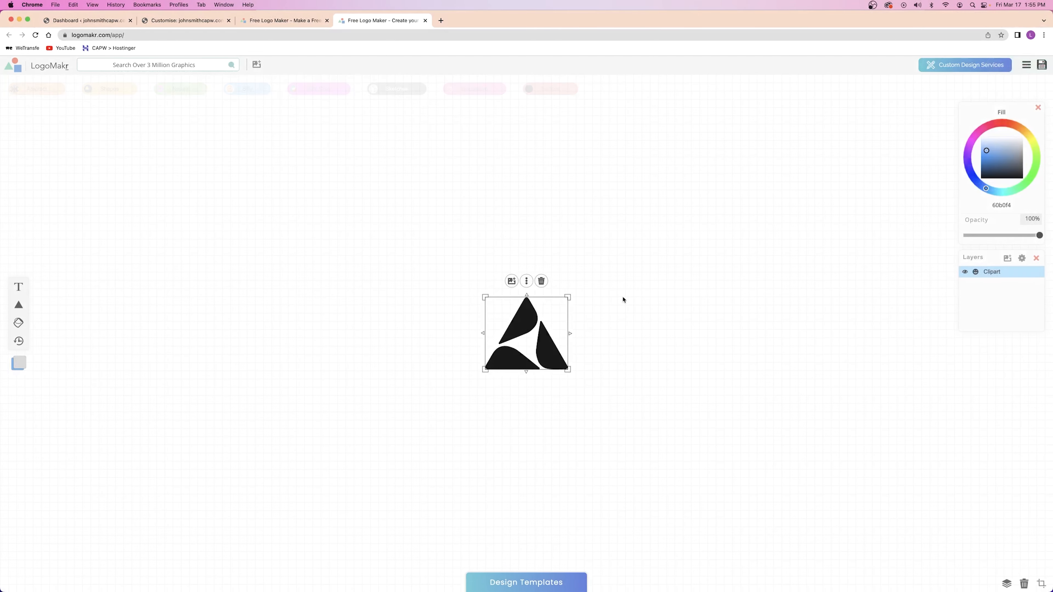
Move the triangle up-left and add a 'Type Something' text layer below it
drag(571, 292, 459, 260)
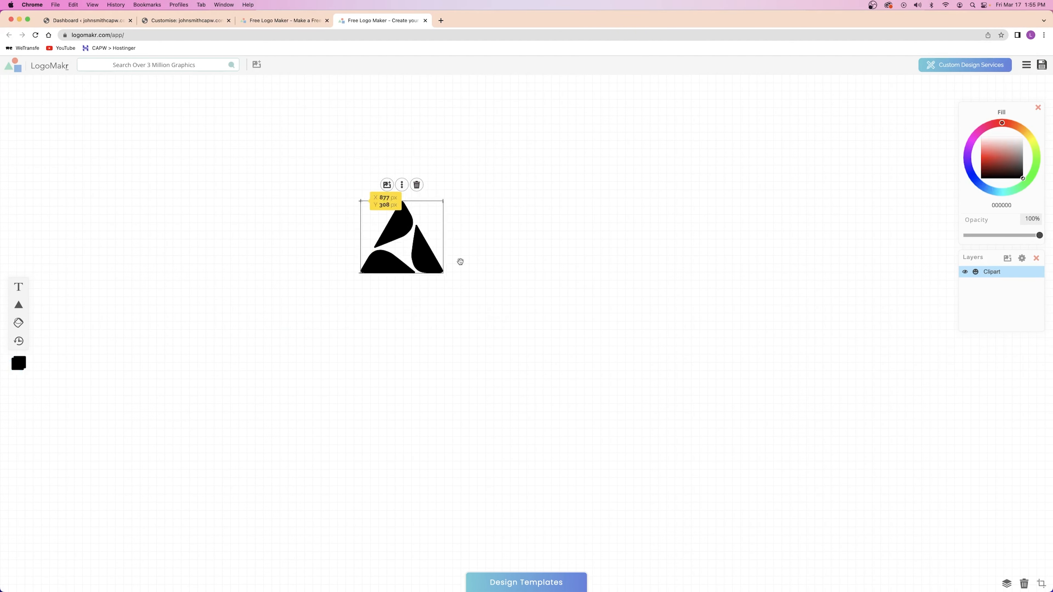
click(560, 288)
mouse_move(21, 287)
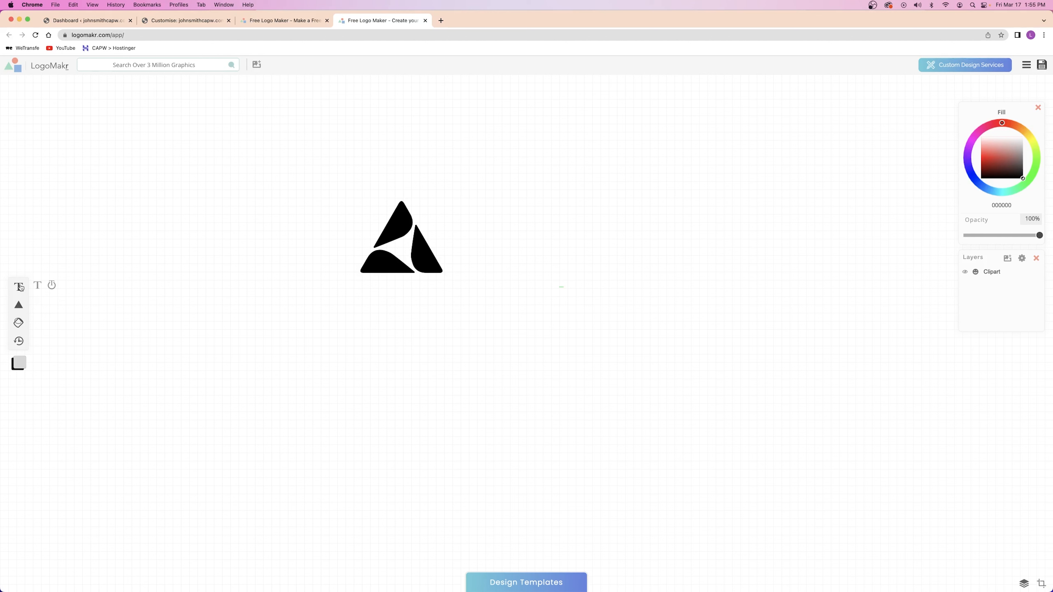
click(19, 286)
click(278, 358)
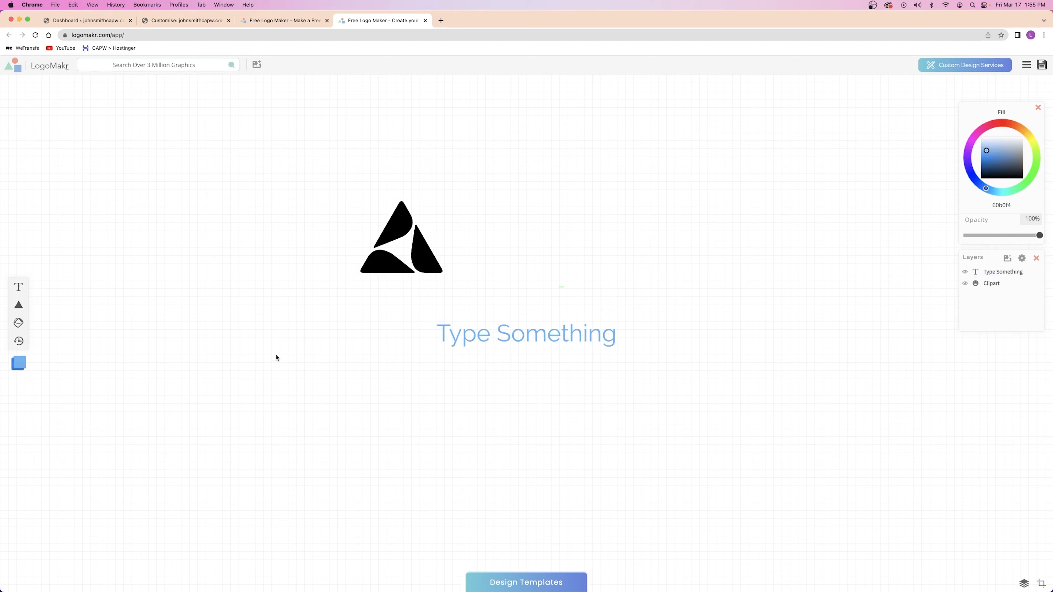
click(572, 342)
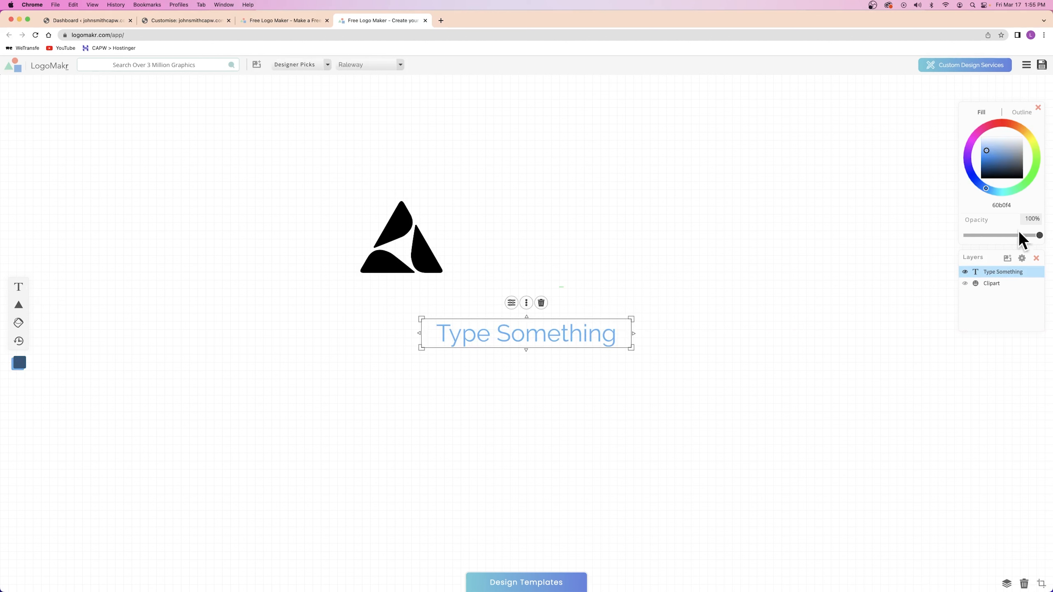
Colour the placeholder text deep blue, then return to the WordPress Customizer
click(997, 156)
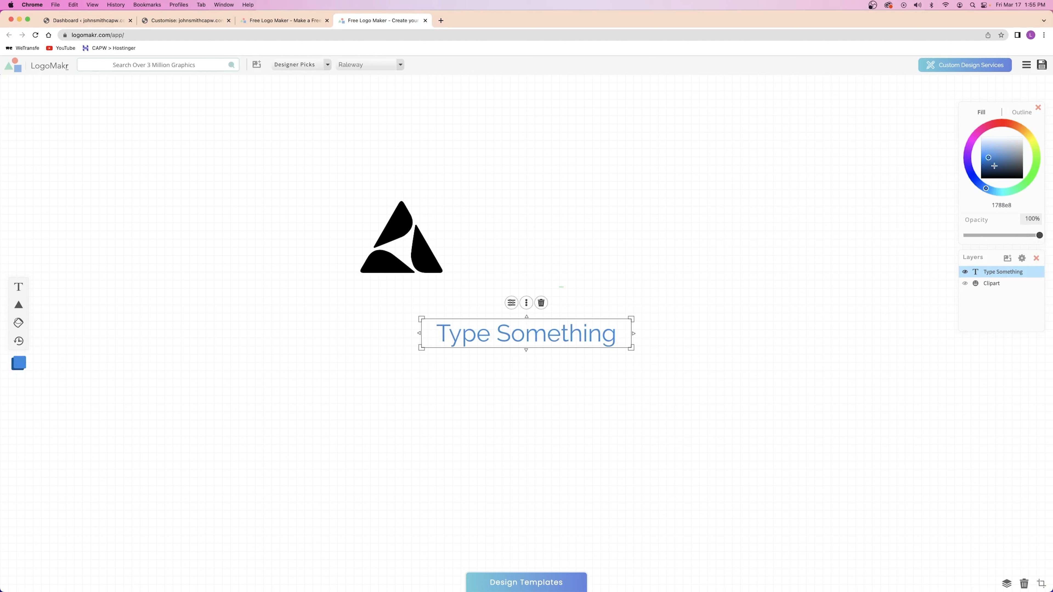
click(1020, 158)
click(990, 156)
mouse_move(988, 130)
mouse_down()
mouse_move(966, 160)
mouse_move(1020, 185)
mouse_move(1032, 143)
mouse_move(1003, 124)
mouse_move(477, 99)
mouse_move(402, 78)
mouse_up()
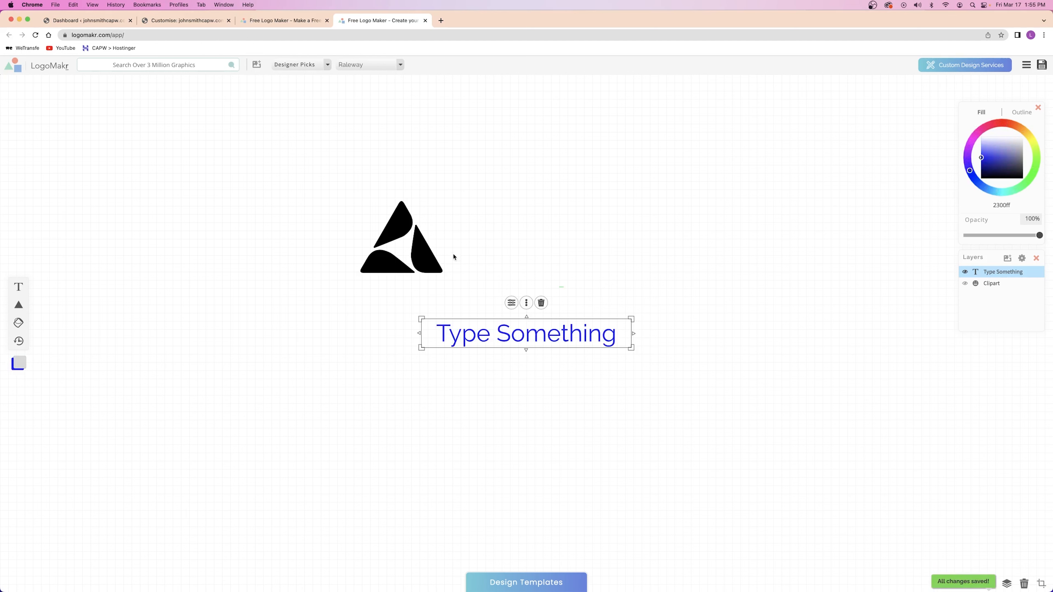
click(391, 233)
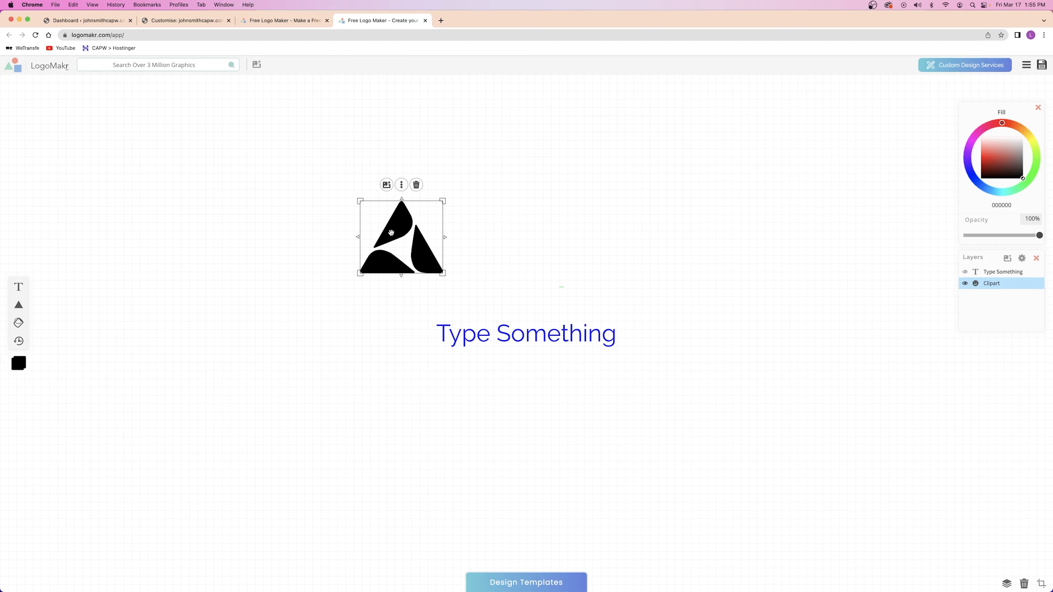
click(148, 21)
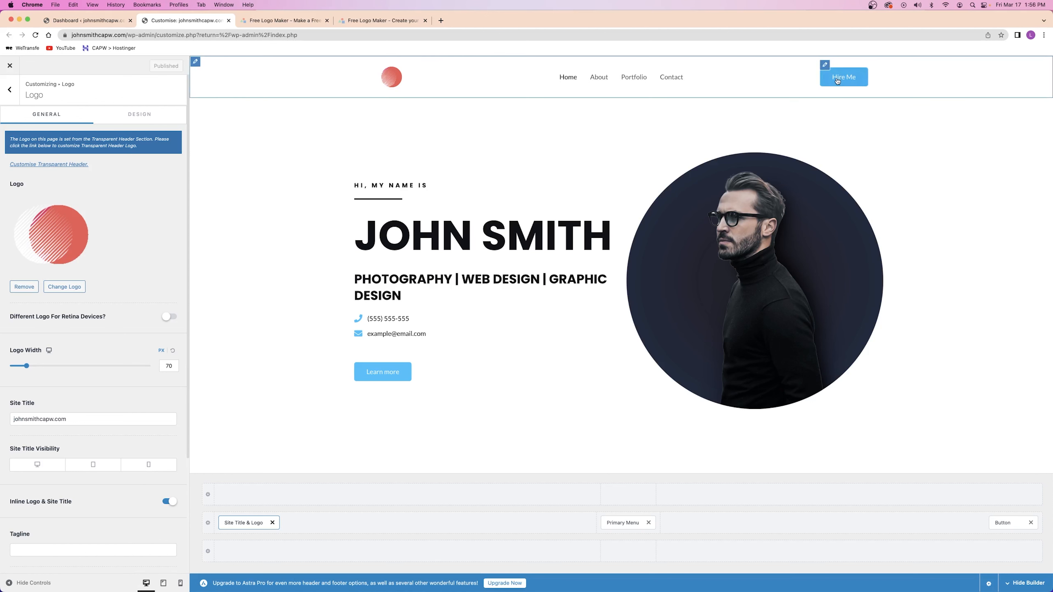
Look over the Hire Me button's appearance settings, then go back to the main menu
click(827, 79)
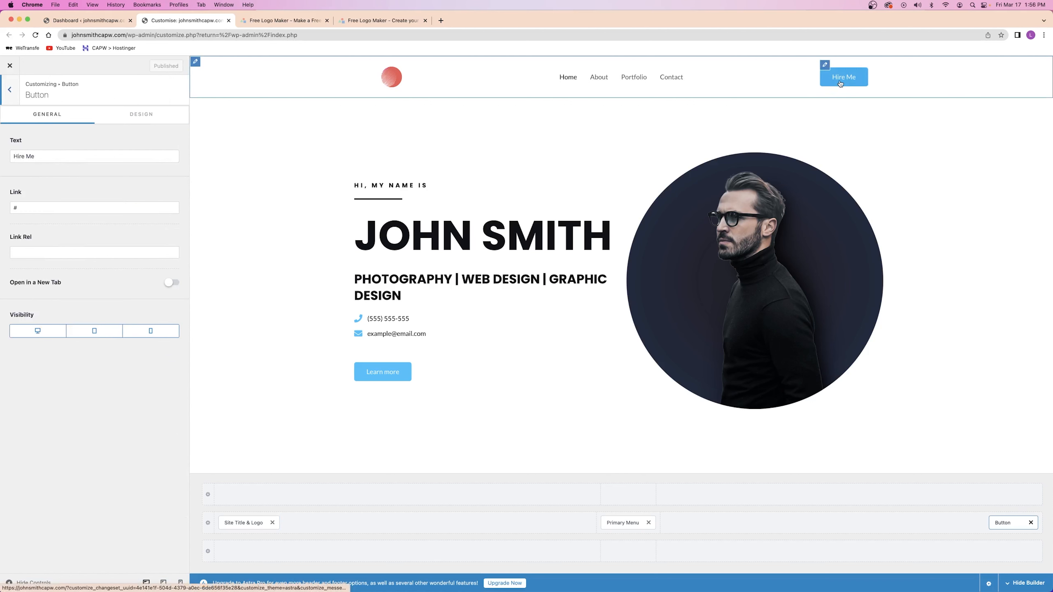
click(127, 117)
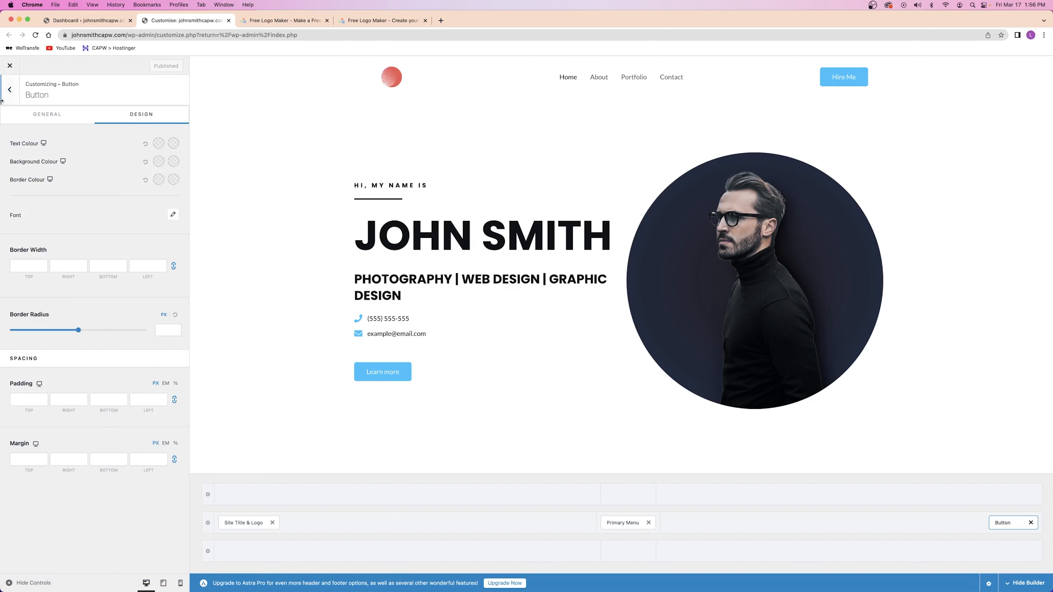
click(14, 92)
click(14, 92)
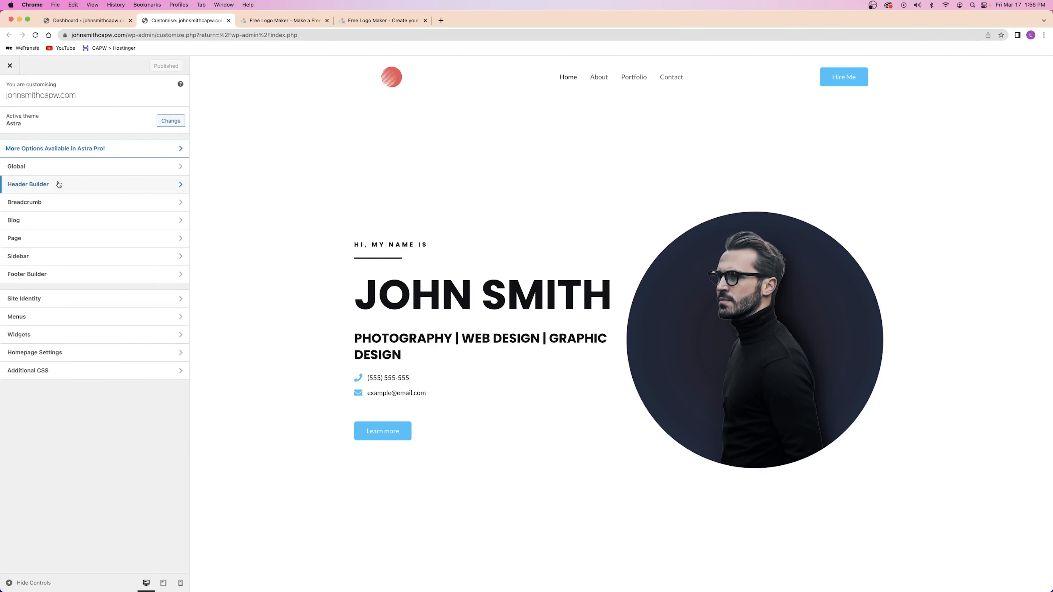
Select the first global palette colour's hex value, then switch back to LogoMakr
click(52, 166)
click(40, 135)
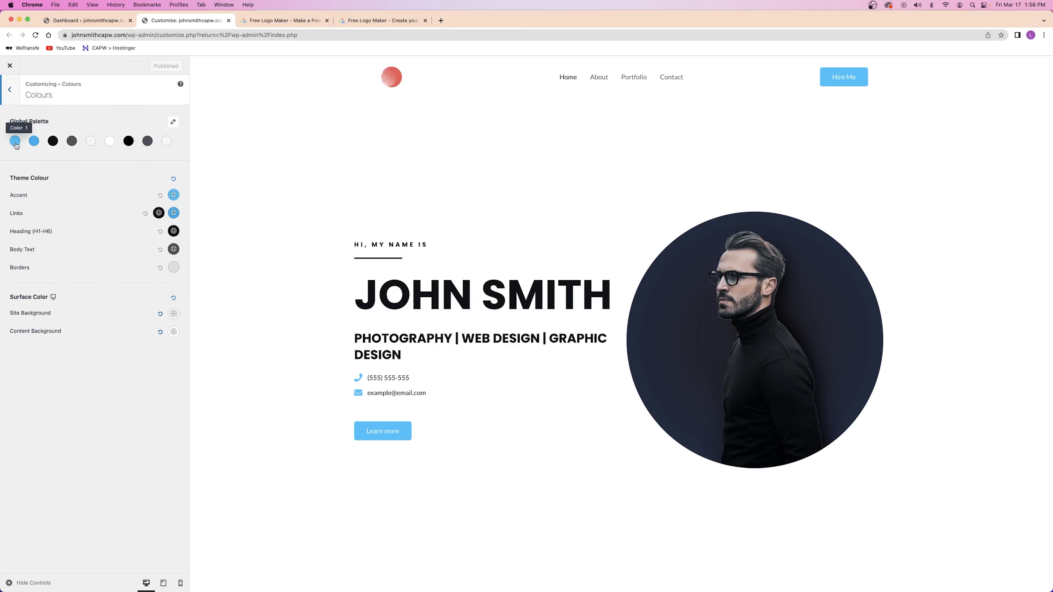
click(16, 142)
click(38, 294)
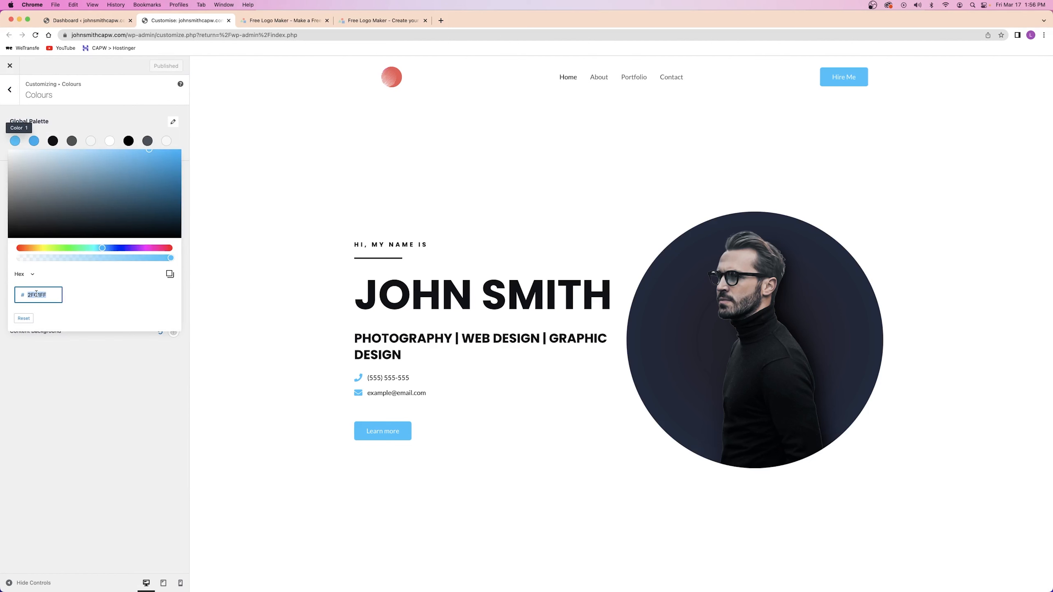
click(10, 92)
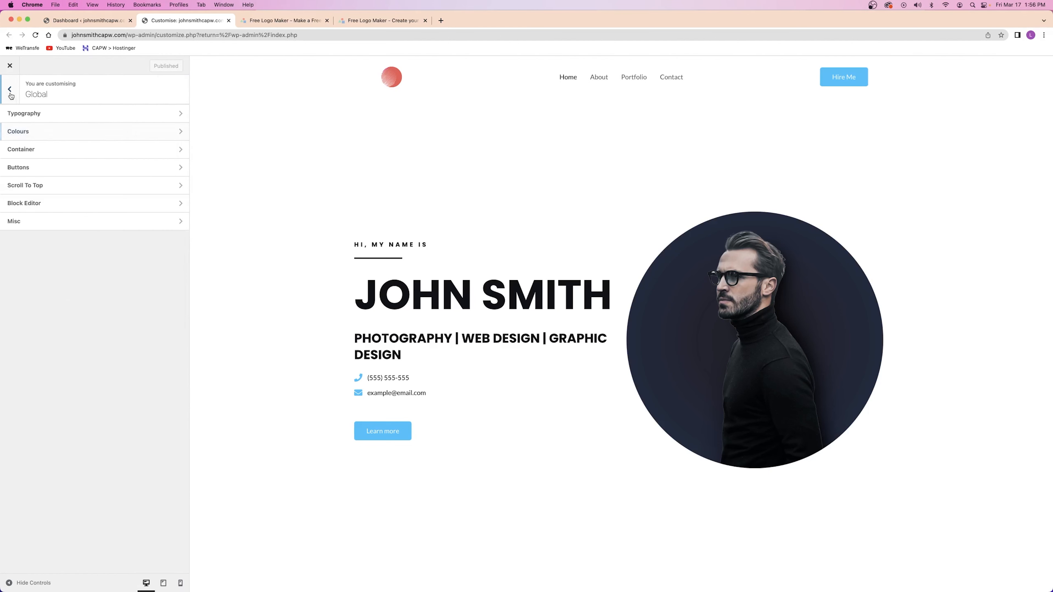
click(43, 191)
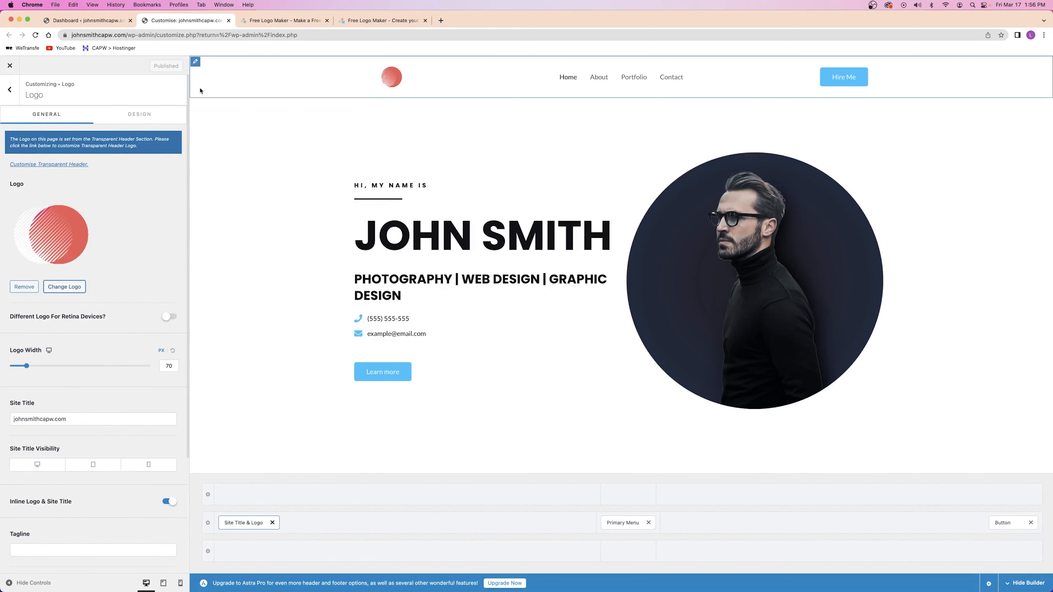
click(343, 21)
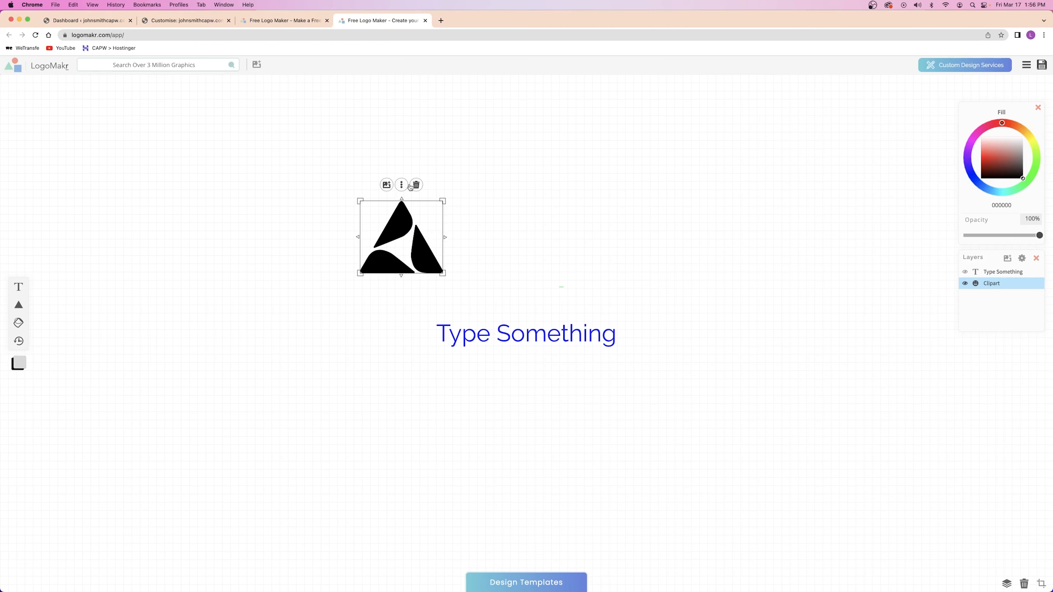
Fill the triangle with light blue 2FC1FF
click(415, 238)
double_click(999, 205)
text(2FC1FF)
click(341, 264)
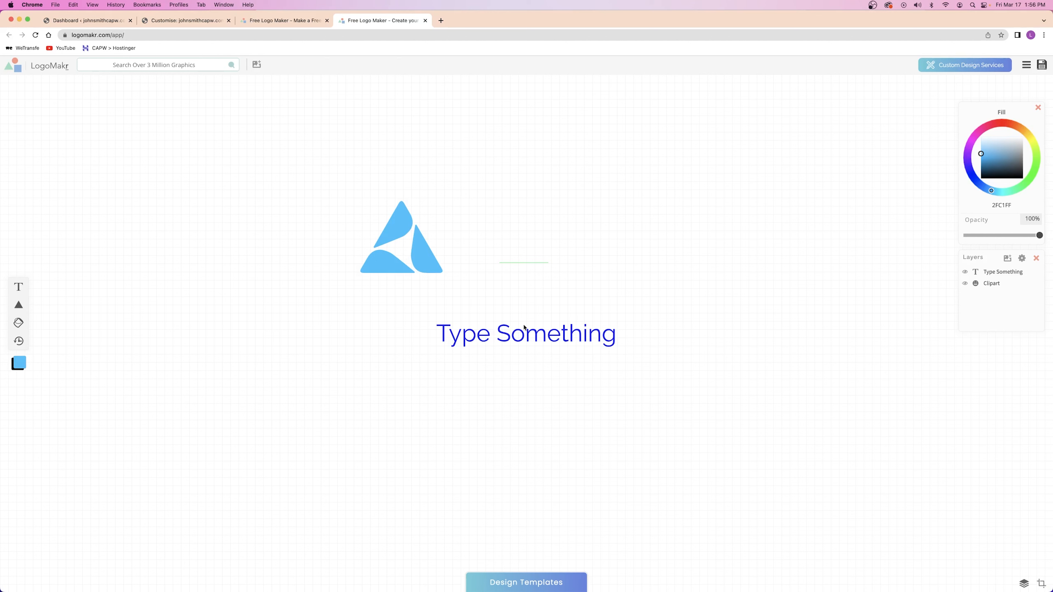
Change the placeholder text to JOHN SMITH in black
click(524, 327)
double_click(1001, 205)
key(super+v)
click(575, 199)
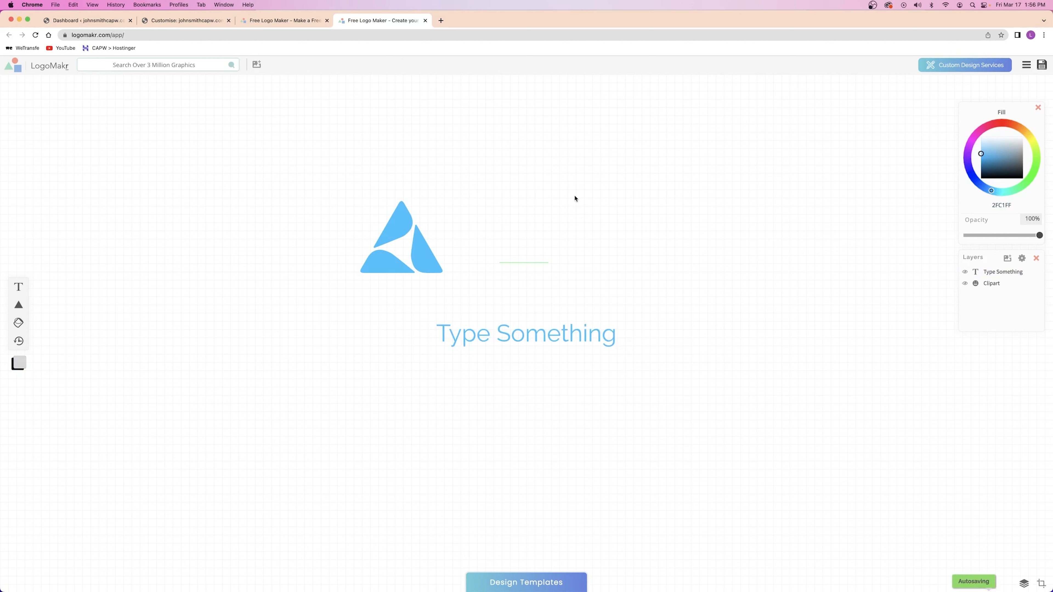
click(562, 324)
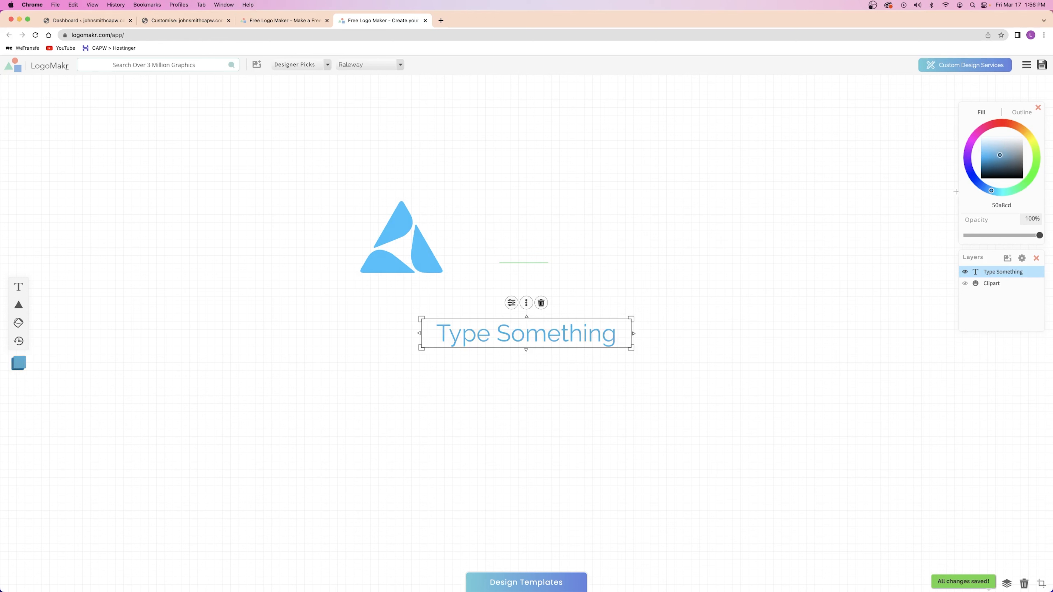
drag(955, 191, 748, 207)
click(748, 207)
click(524, 331)
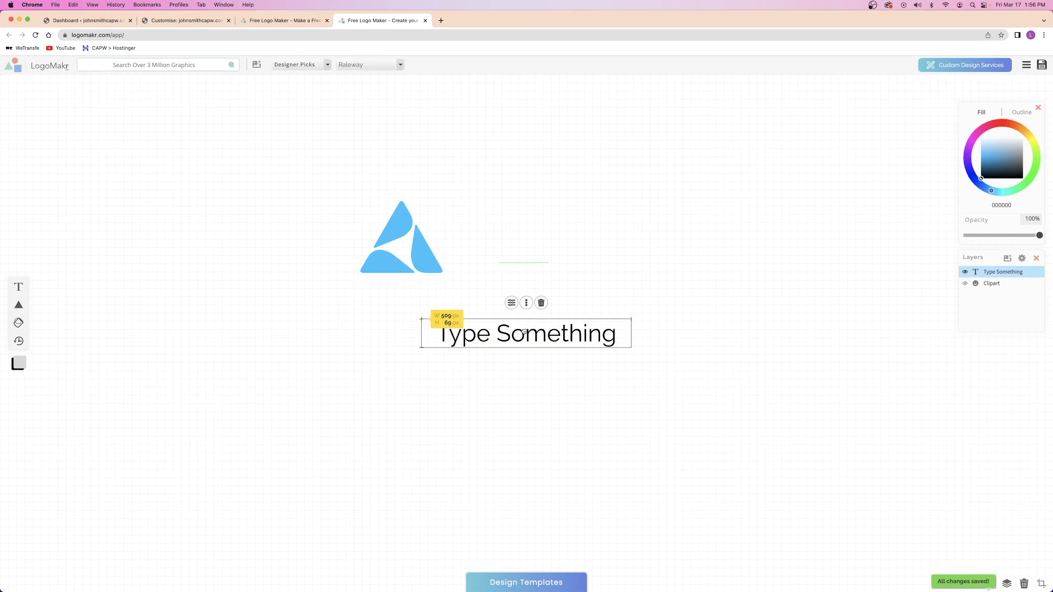
double_click(525, 332)
text(JOHN SMITH)
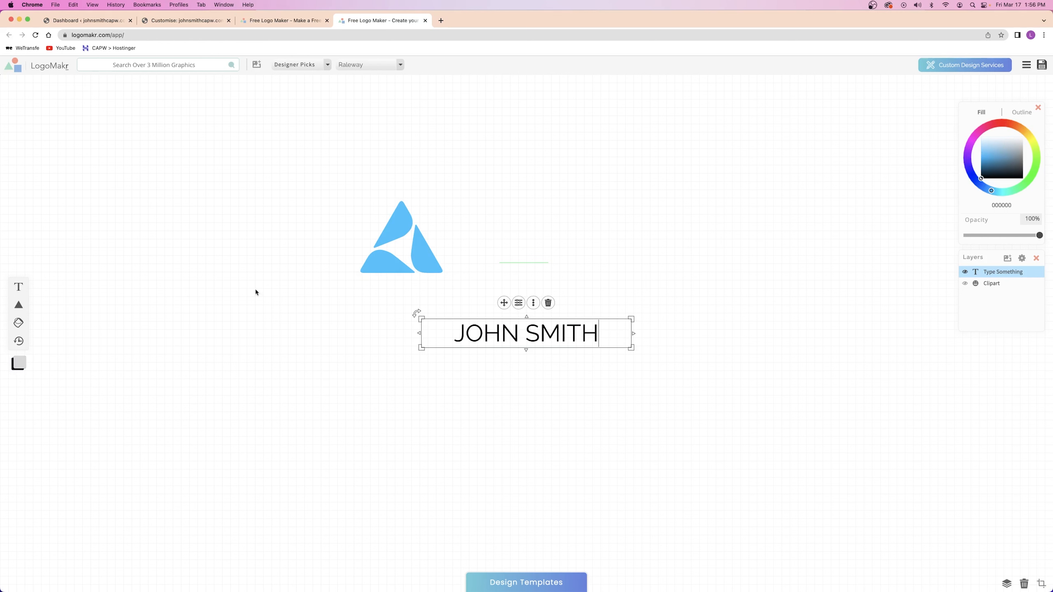
Add a black DIGITAL SERVICES text line below JOHN SMITH
click(18, 286)
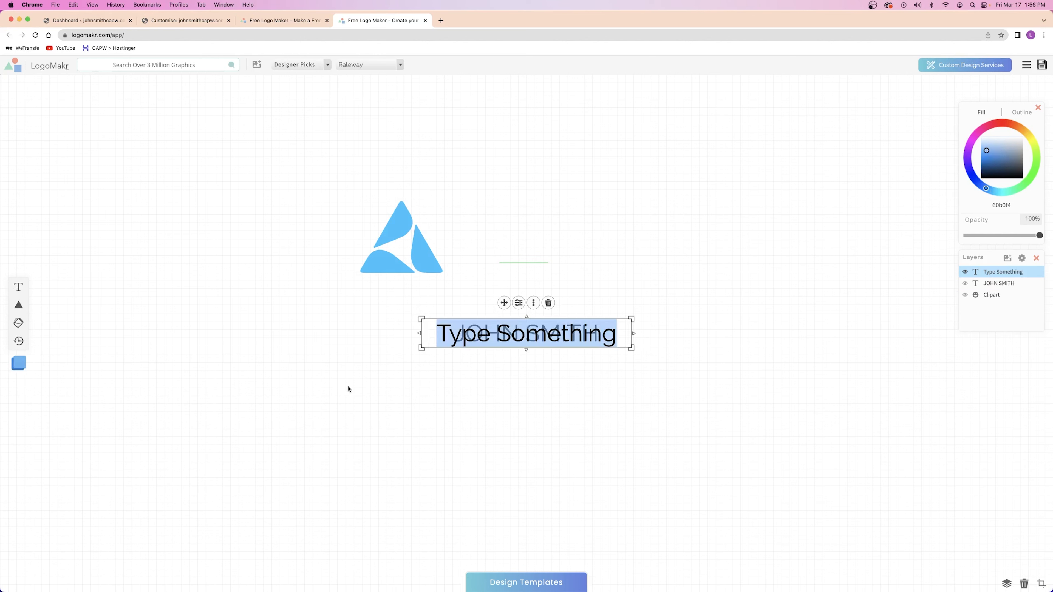
text(DIGITAL SERVICES)
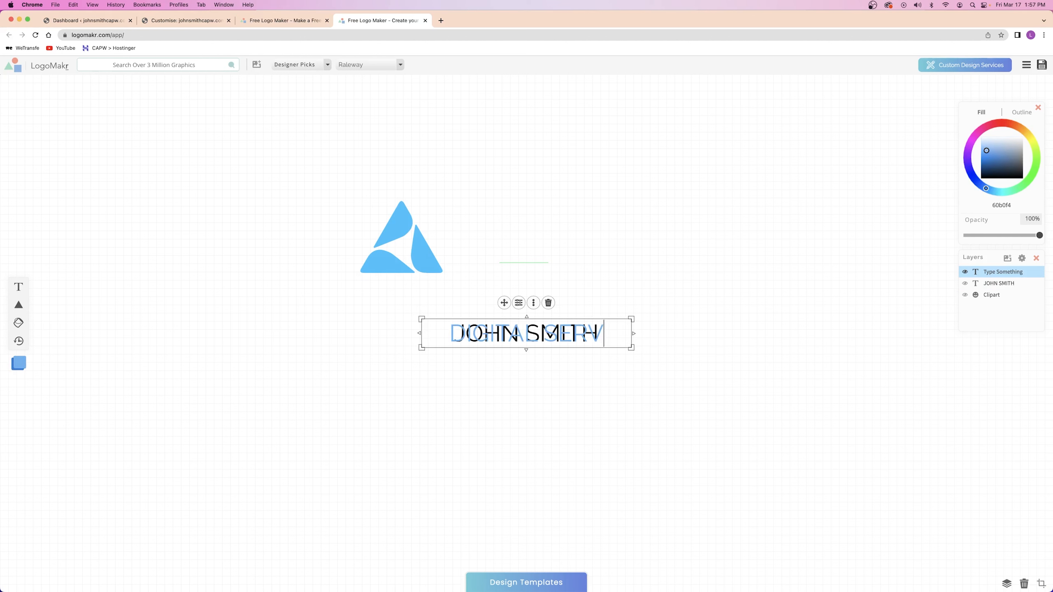
drag(1001, 161, 978, 181)
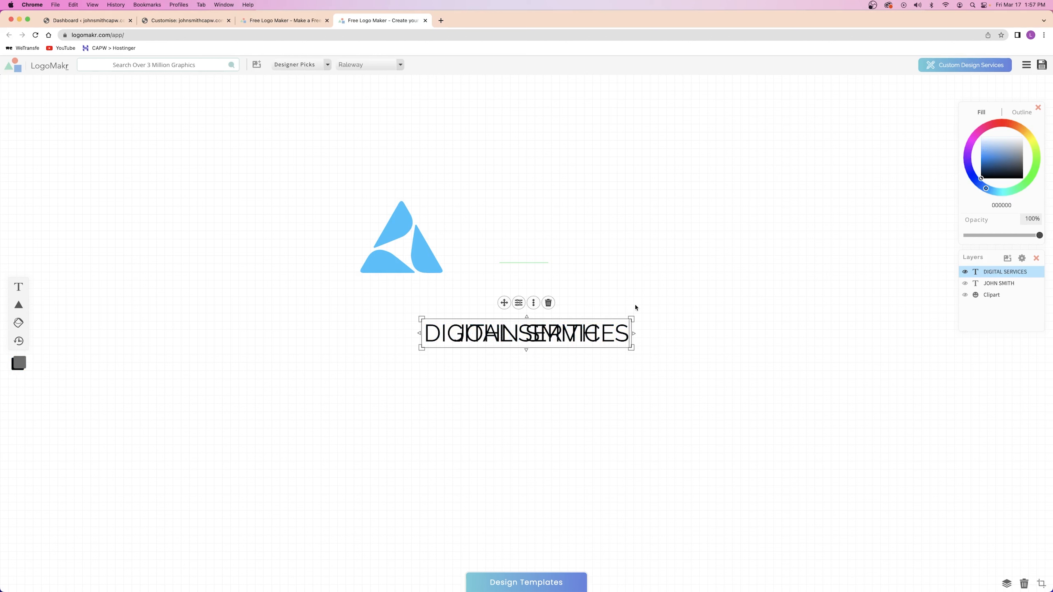
drag(506, 308, 500, 360)
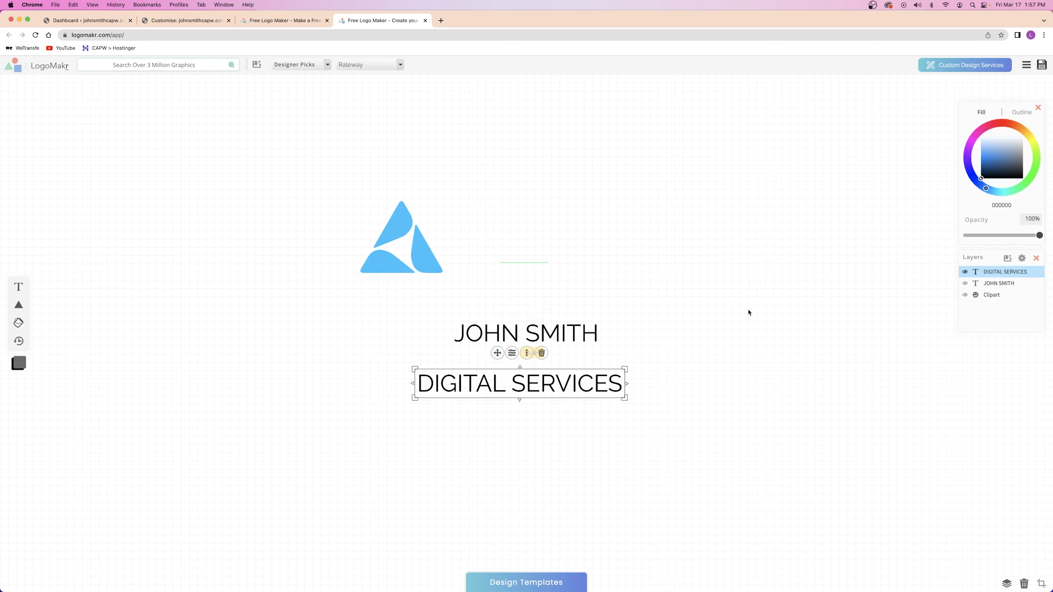
click(749, 313)
click(611, 341)
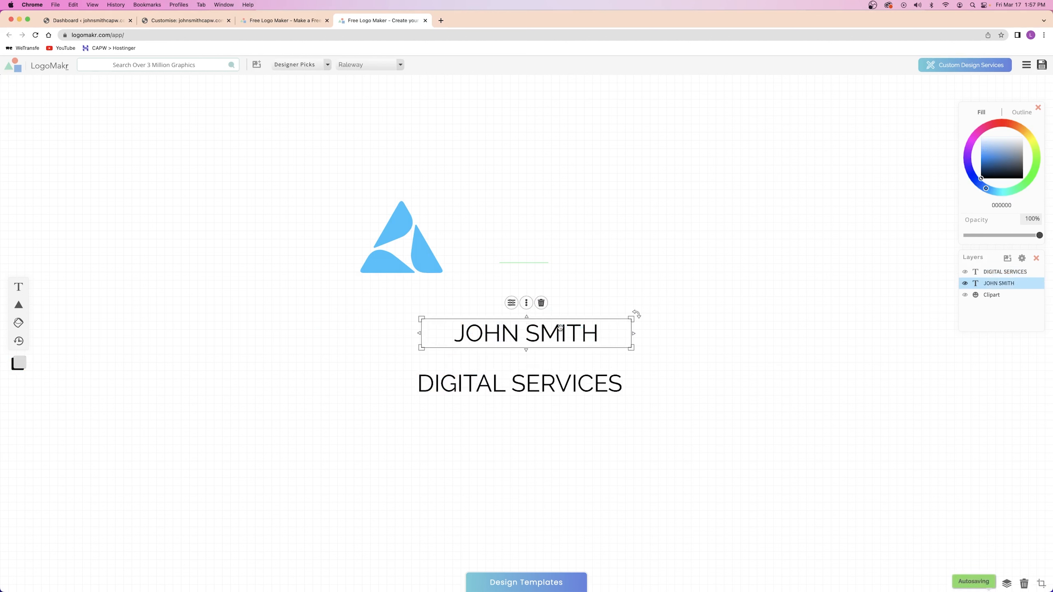
Set JOHN SMITH in Anton, enlarge it, and centre the triangle above it
click(506, 341)
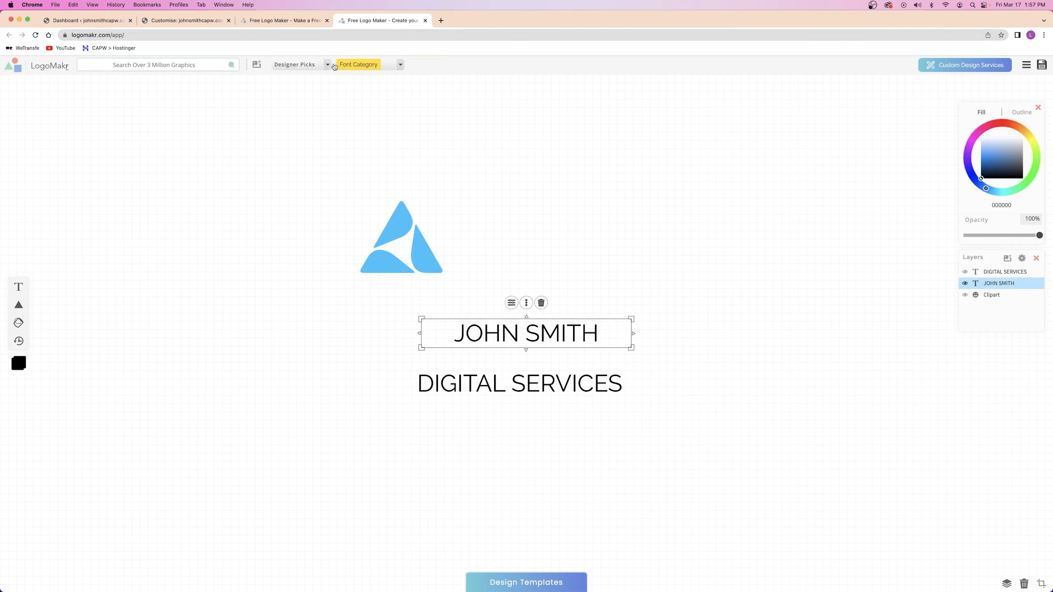
click(344, 65)
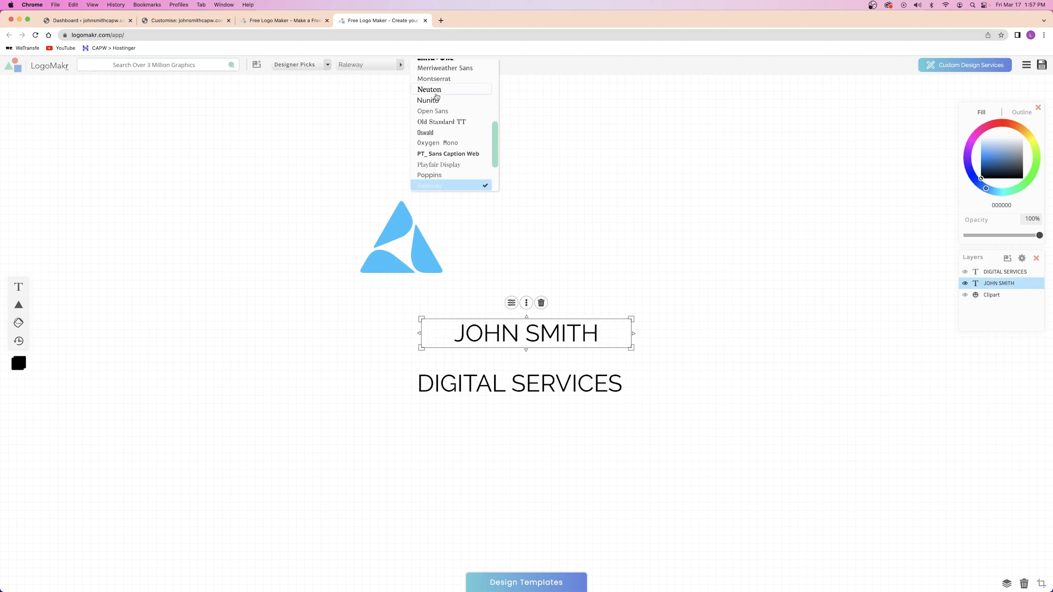
scroll(447, 108, up, 10)
click(436, 65)
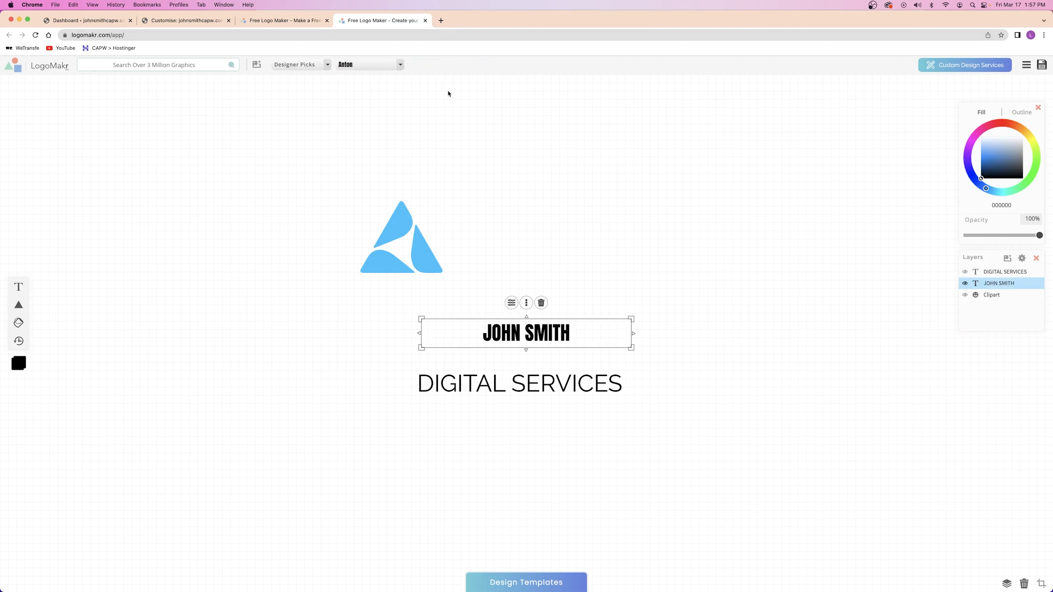
drag(631, 317, 721, 267)
drag(399, 245, 569, 249)
click(710, 241)
Place DIGITAL SERVICES under JOHN SMITH with wider letter spacing, nudged into alignment
click(497, 388)
drag(490, 388, 536, 354)
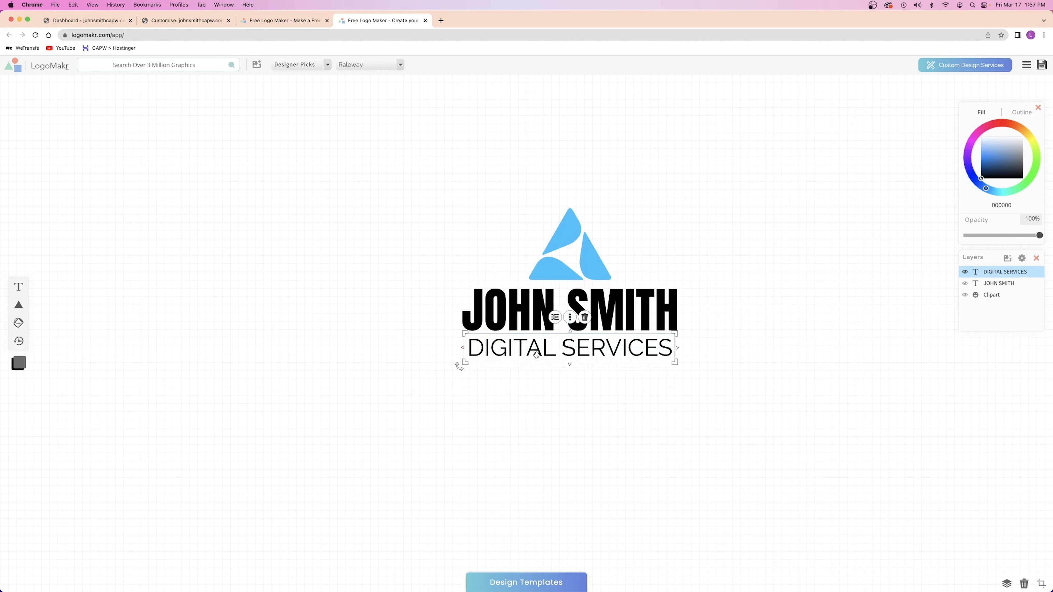
click(586, 480)
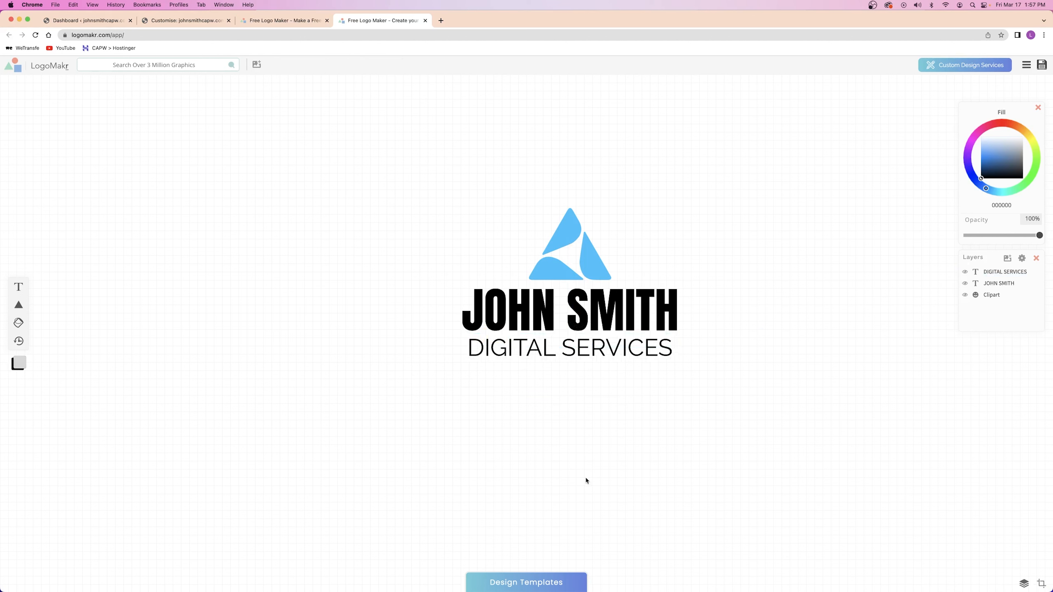
click(547, 309)
click(529, 354)
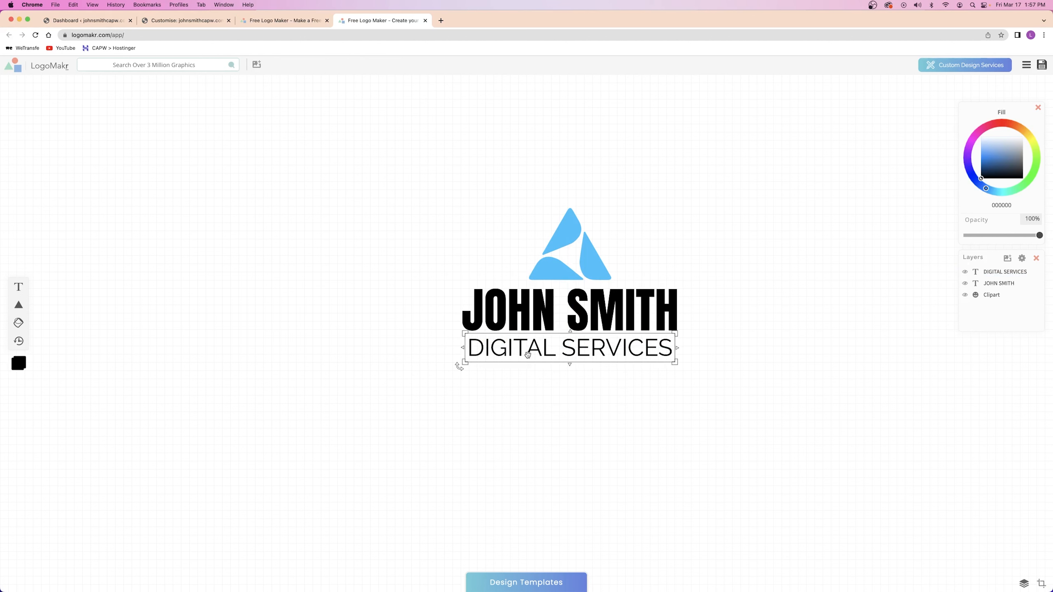
click(555, 320)
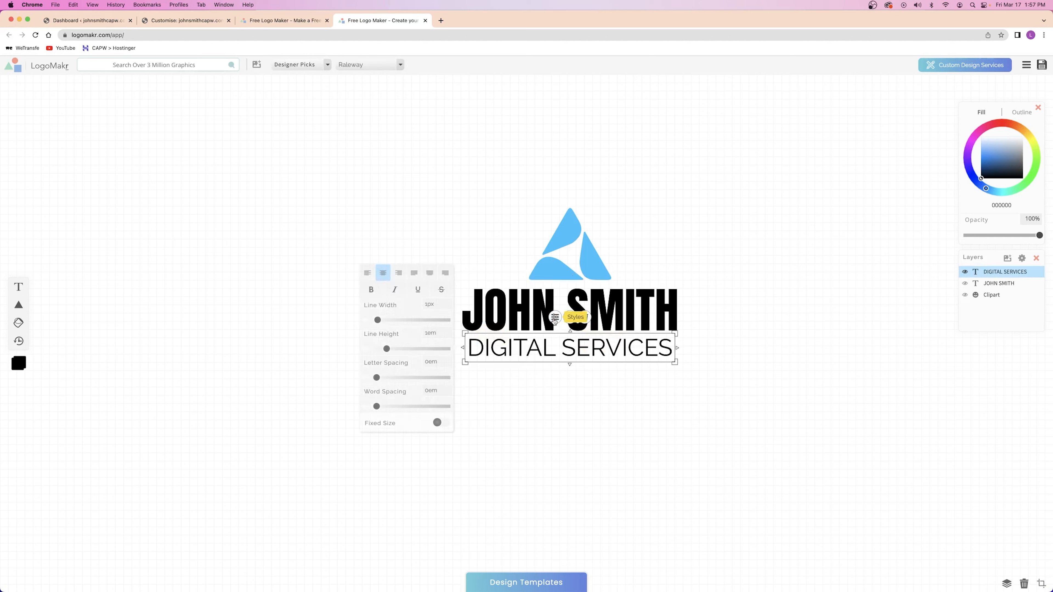
drag(377, 378, 415, 378)
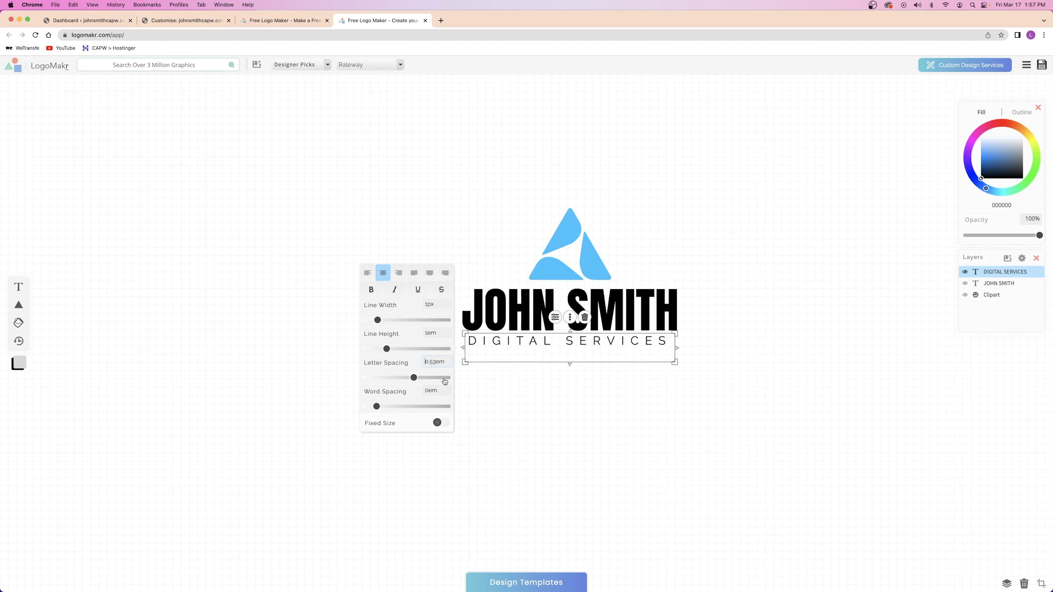
drag(675, 363, 687, 364)
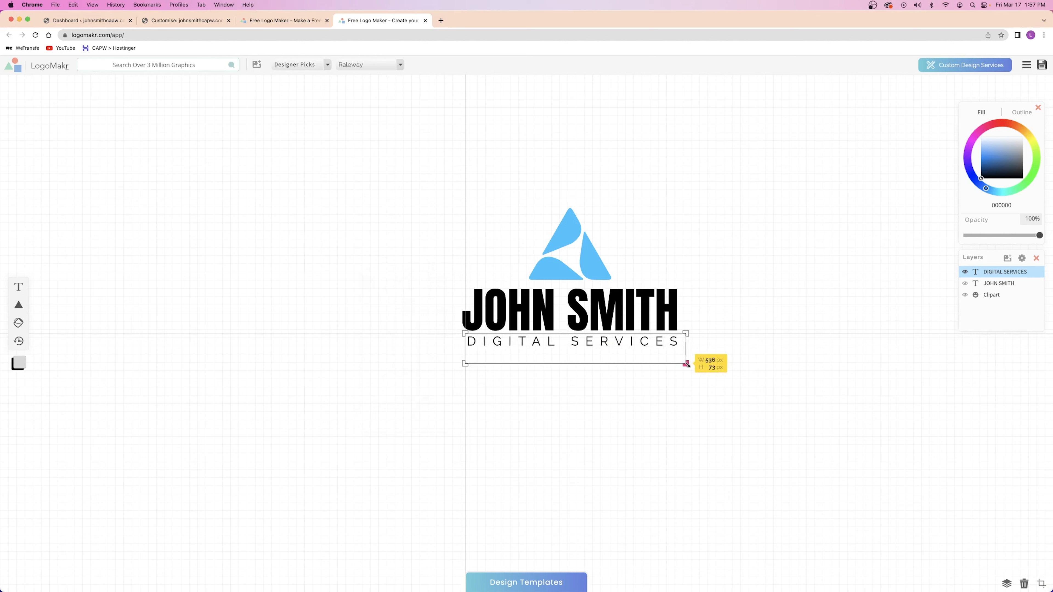
click(605, 440)
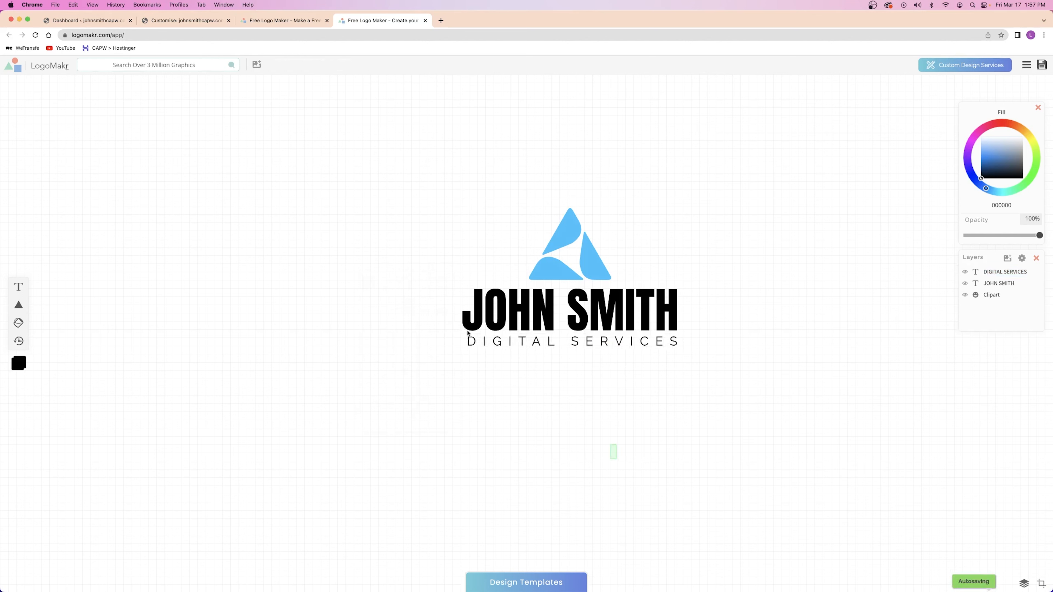
click(676, 341)
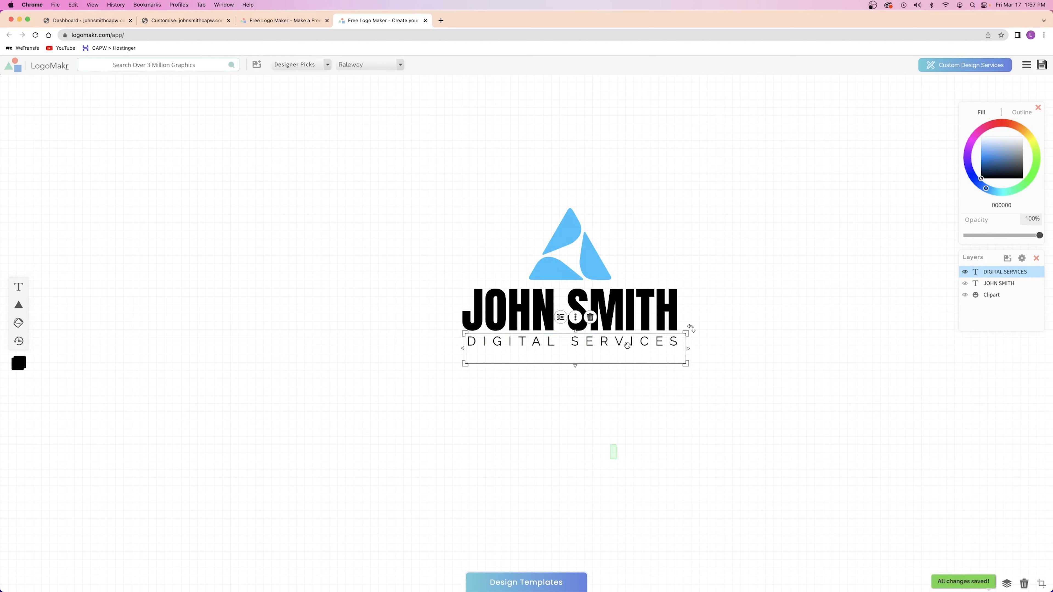
key(Left)
key(Left)
key(Left)
key(Left)
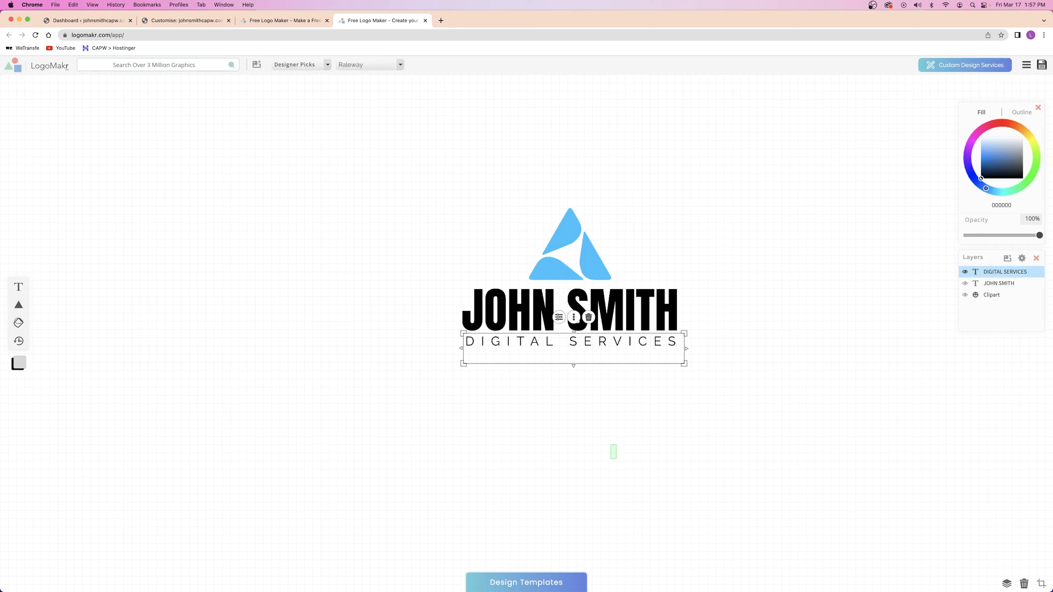
click(659, 453)
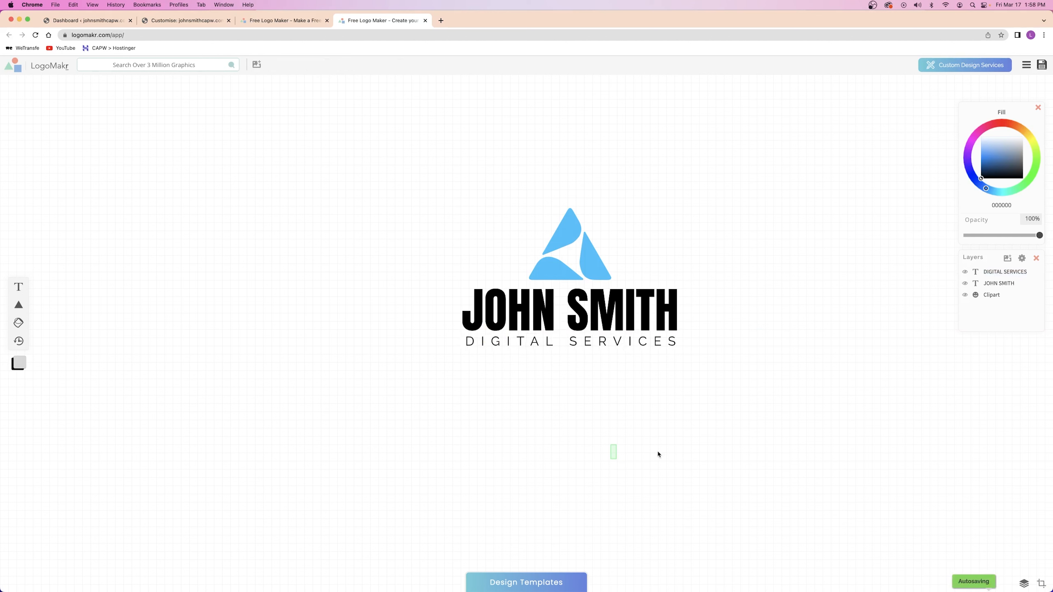
Reselect JOHN SMITH and bring up the logo's save and download panel
click(549, 313)
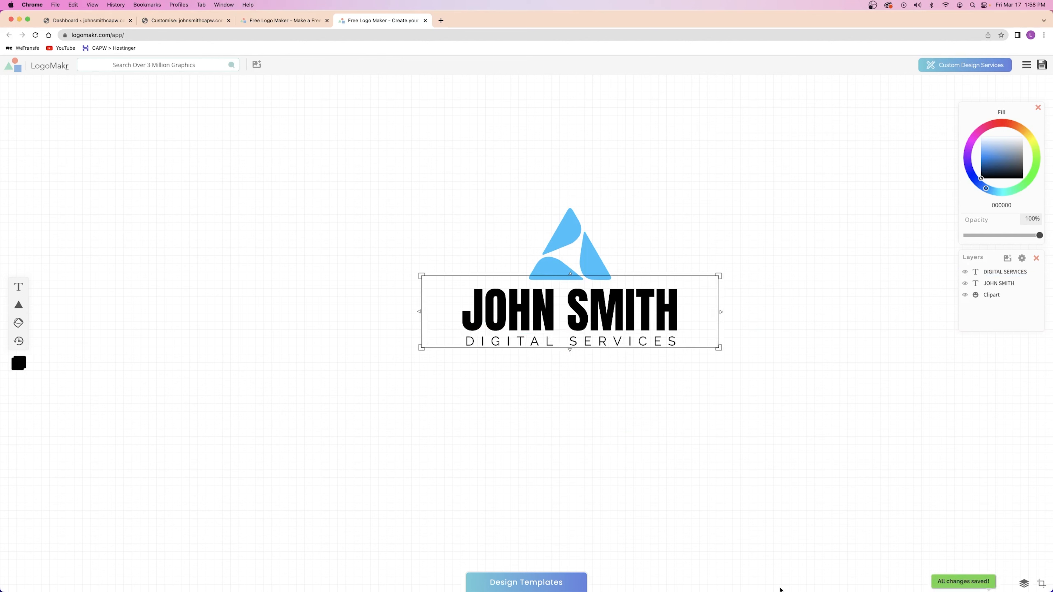
click(716, 473)
click(620, 301)
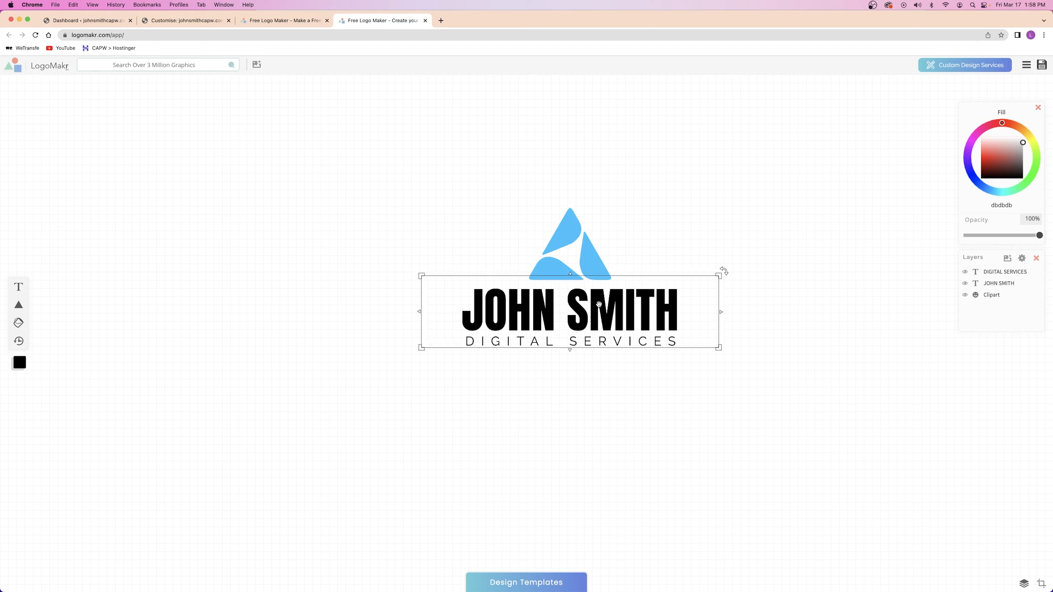
click(1044, 65)
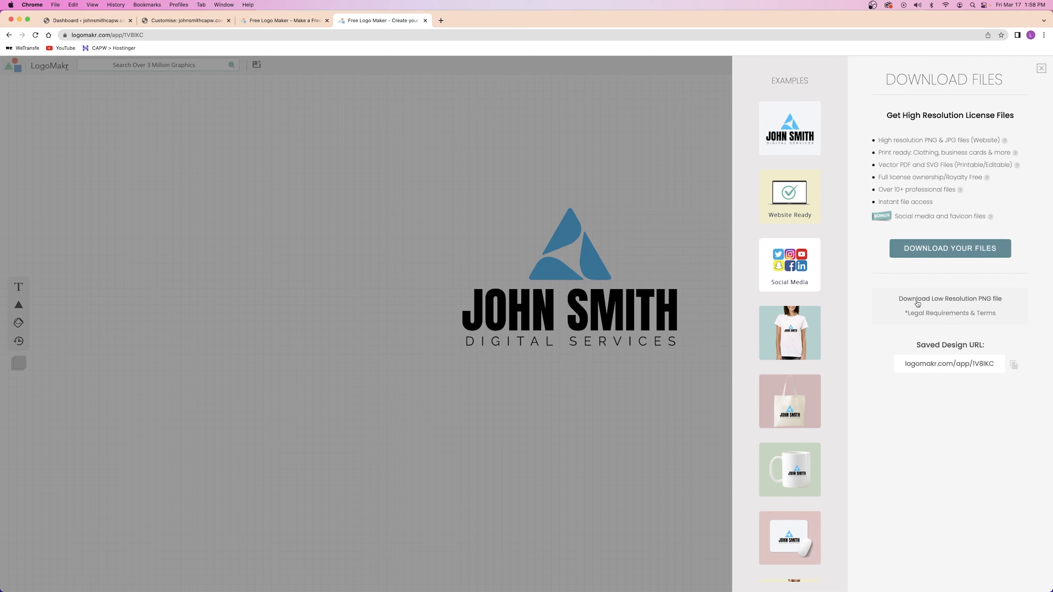
Download the free low-resolution PNG LogoMakr-1V8IKC.png after accepting the legal terms
click(962, 299)
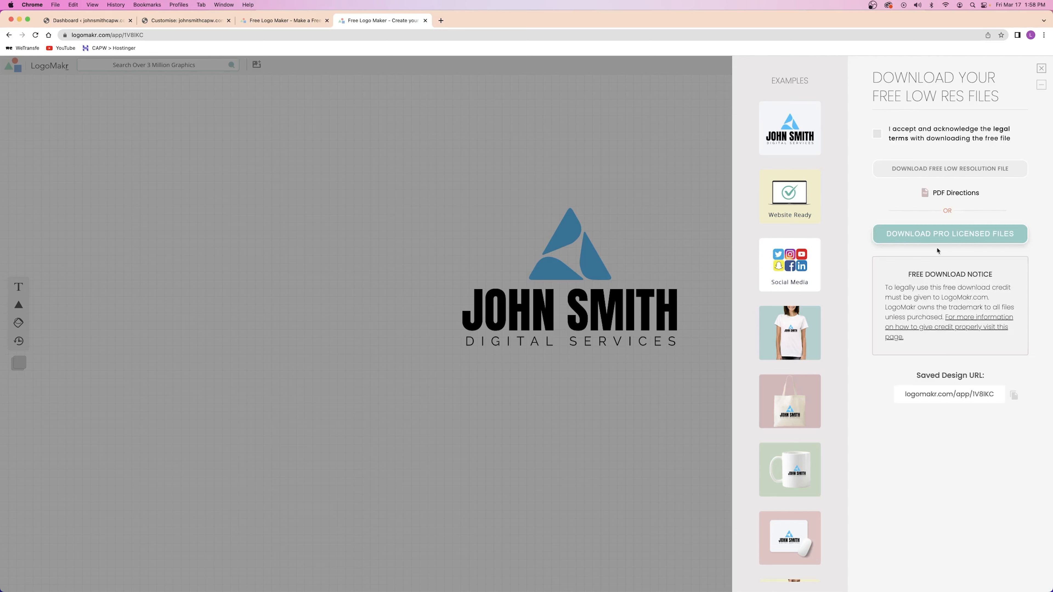
click(879, 137)
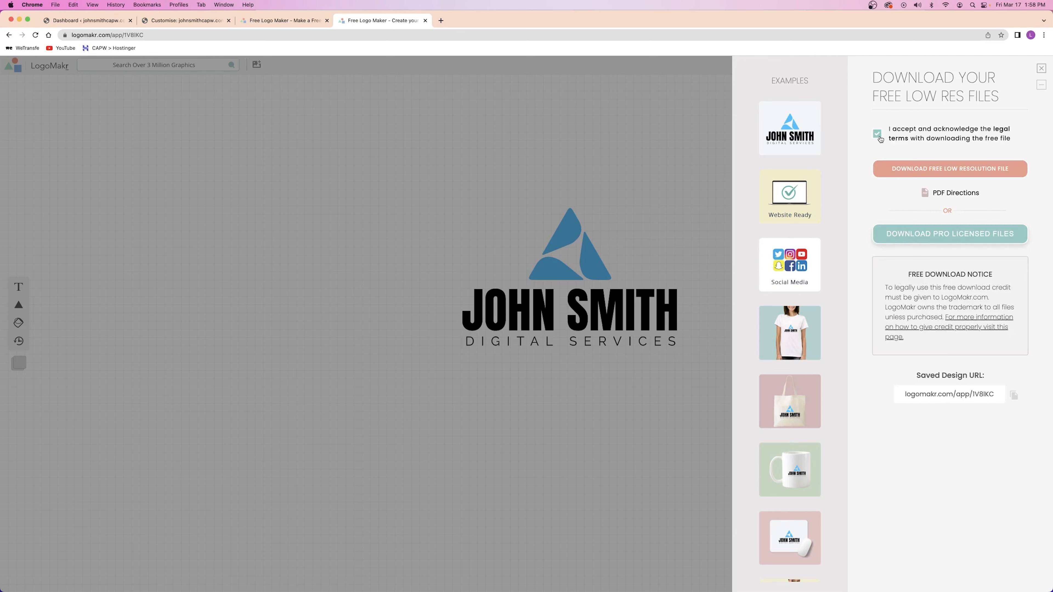
click(931, 168)
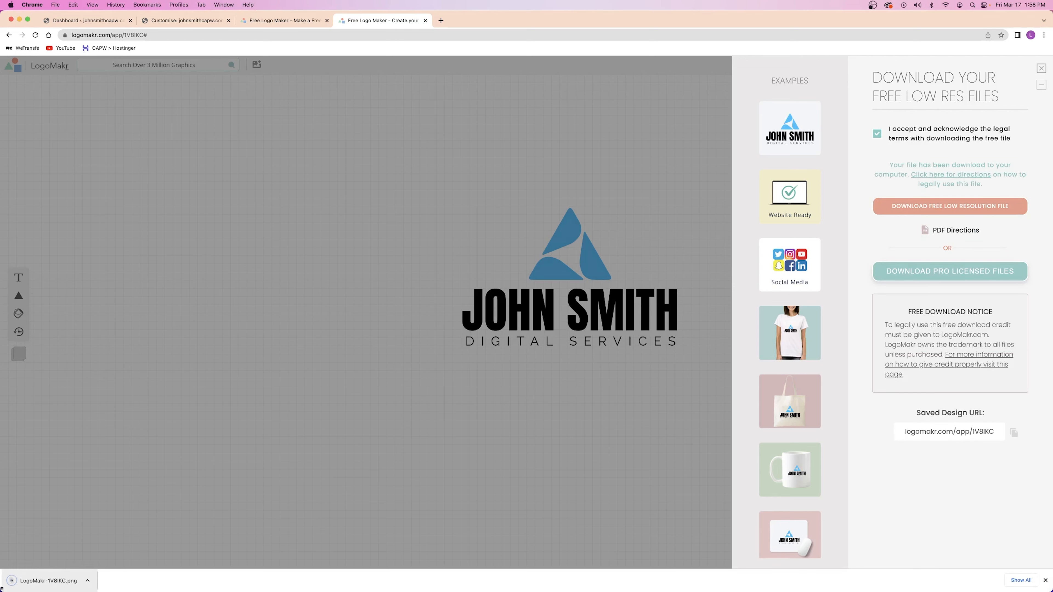
click(1041, 69)
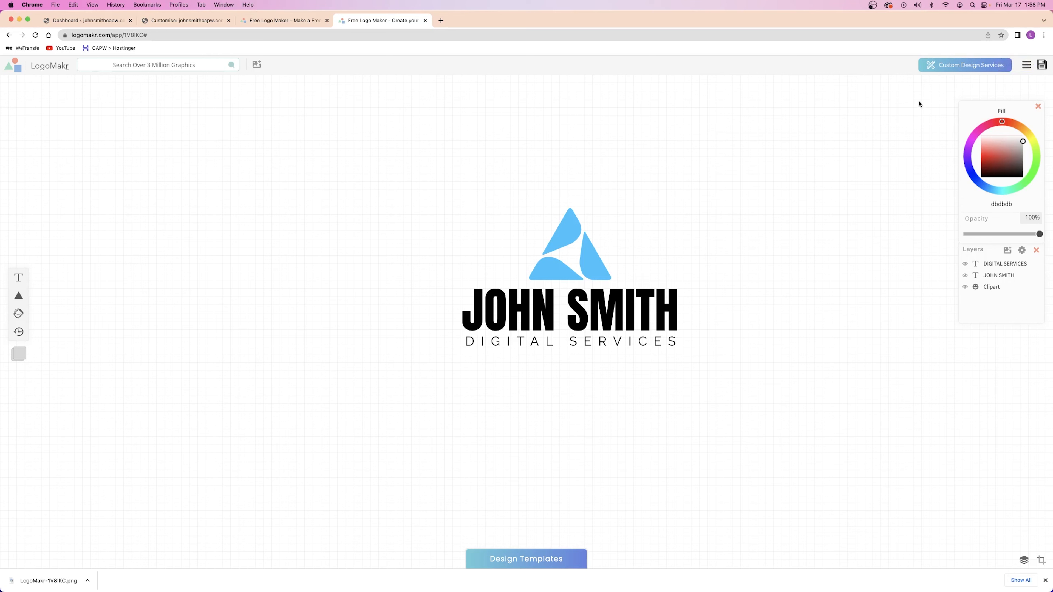
Delete the JOHN SMITH and DIGITAL SERVICES text, then centre and enlarge the blue triangle
click(571, 224)
drag(583, 237, 314, 208)
drag(749, 240, 568, 411)
key(Delete)
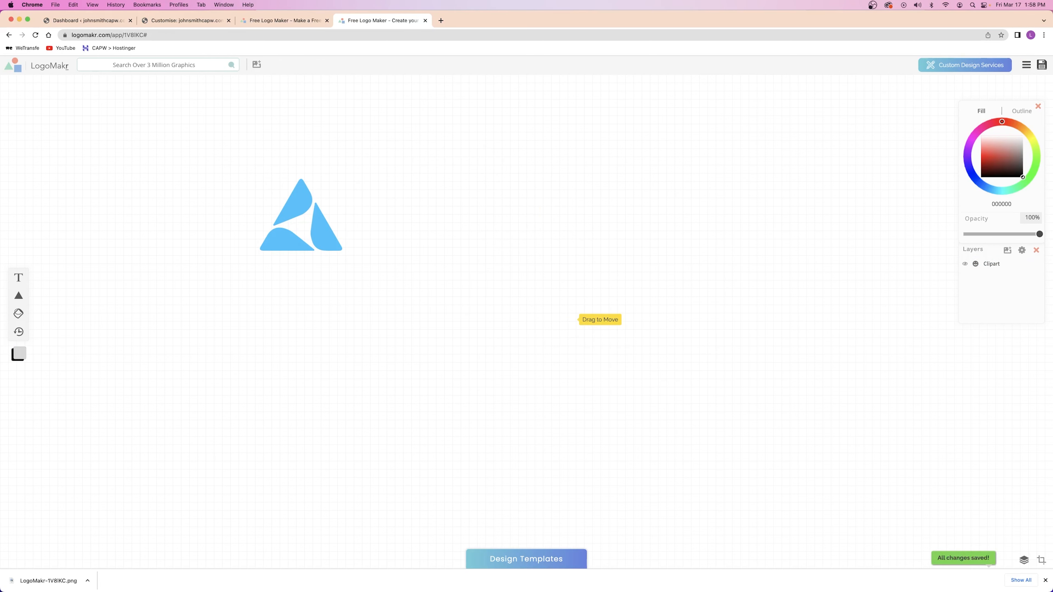
click(327, 237)
drag(327, 236, 622, 375)
click(680, 311)
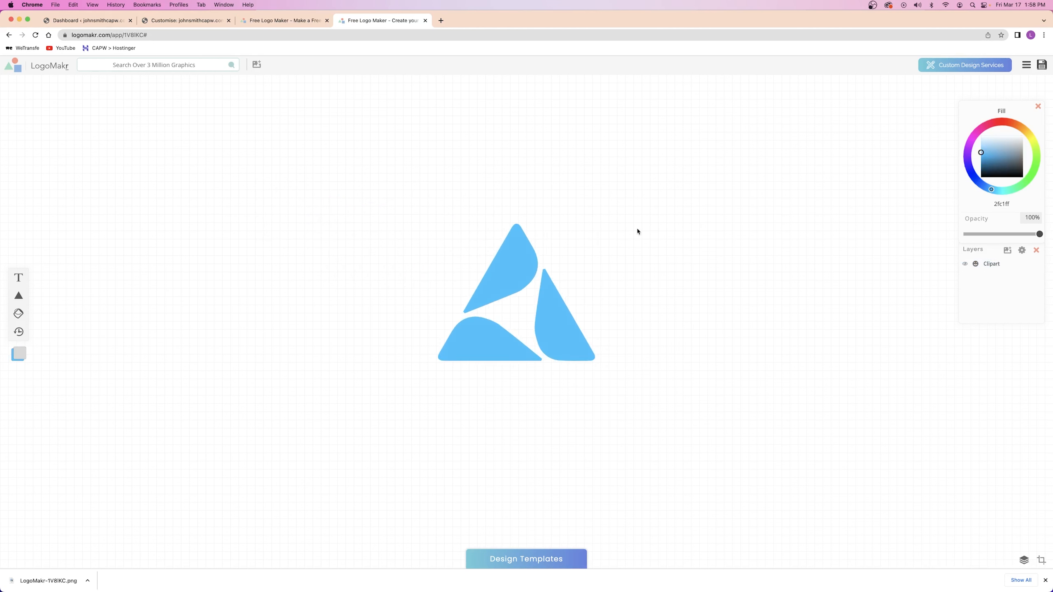
click(561, 254)
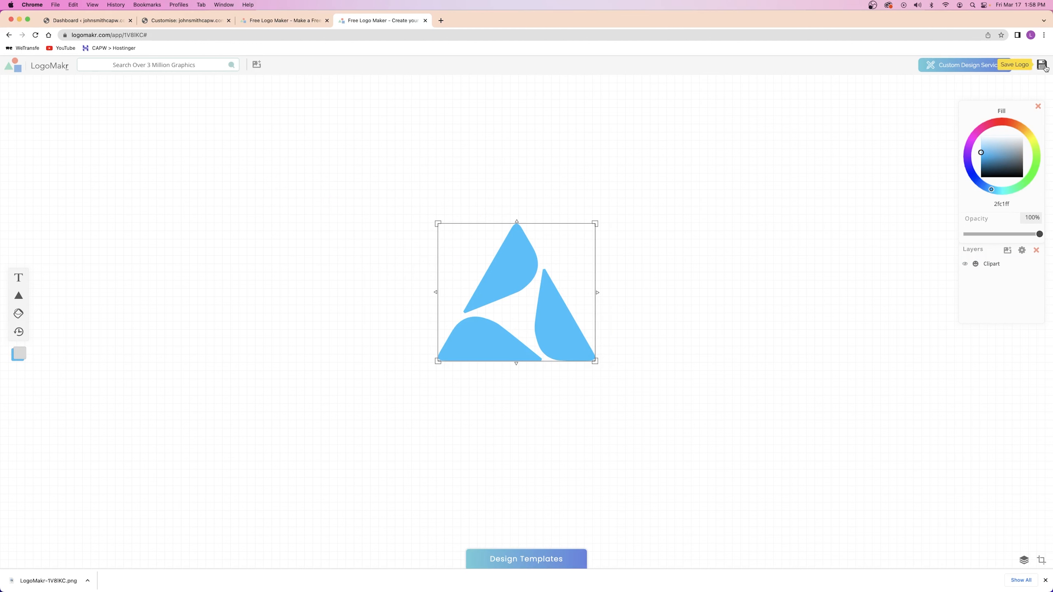
Download the triangle-only logo with Save Logo and close the LogoMakr editor tab
click(1044, 66)
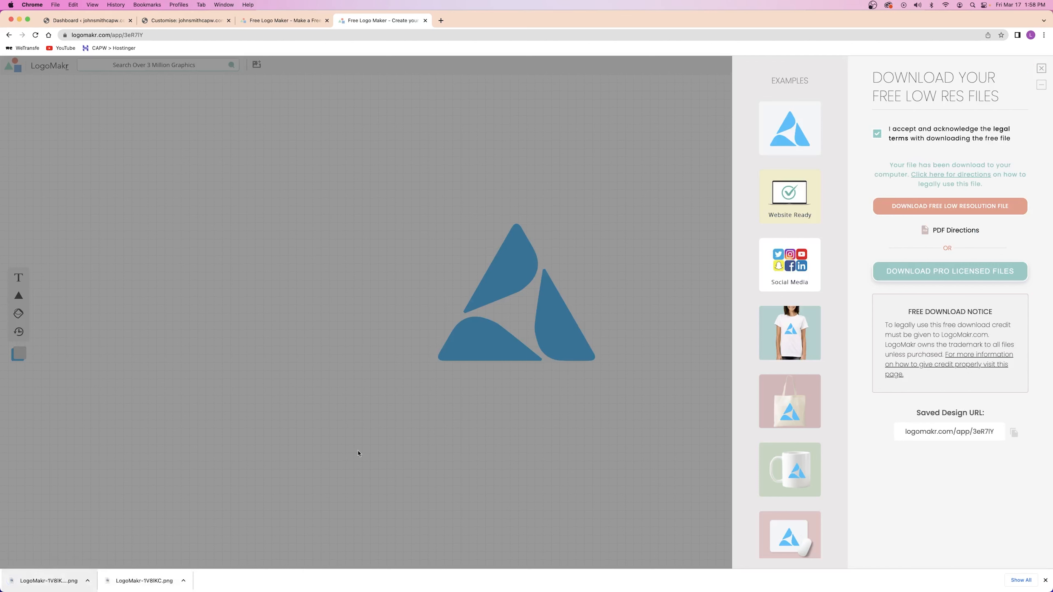
click(1041, 68)
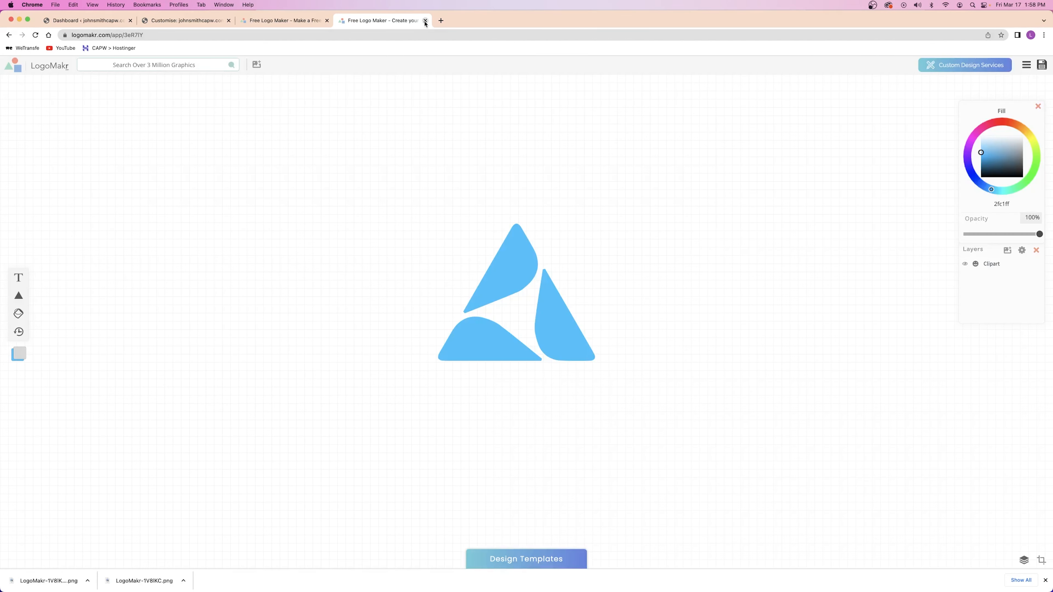
click(425, 21)
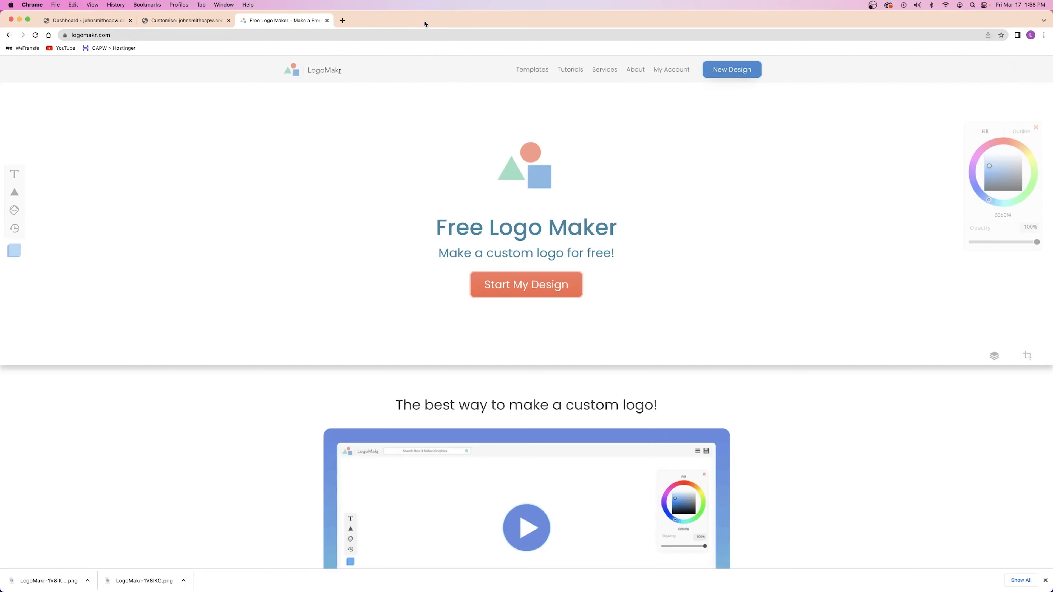
Close the LogoMakr tab and go to Header Builder's Site Title & Logo settings
click(327, 20)
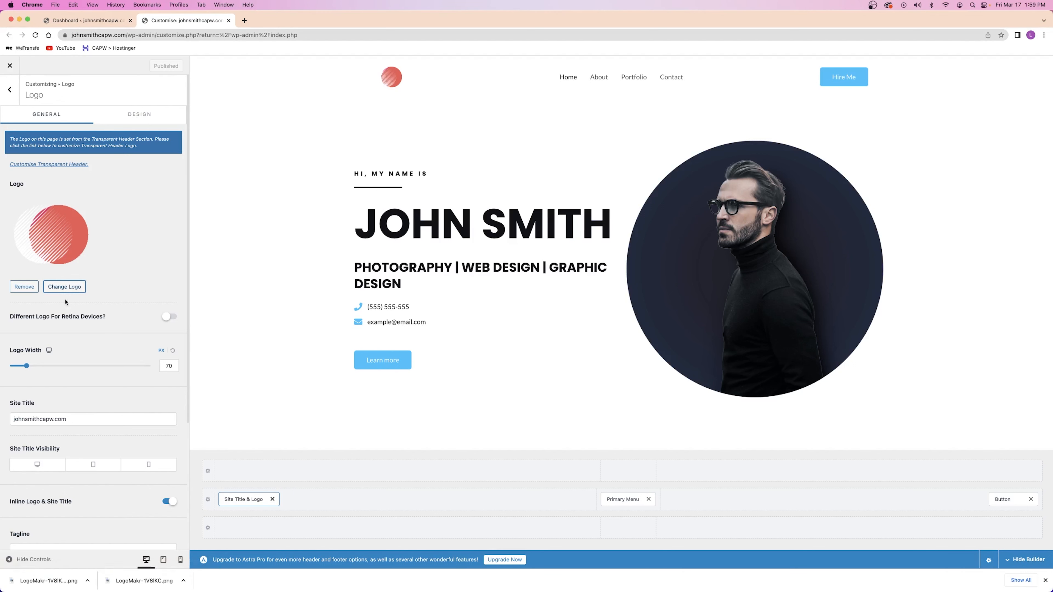
click(64, 290)
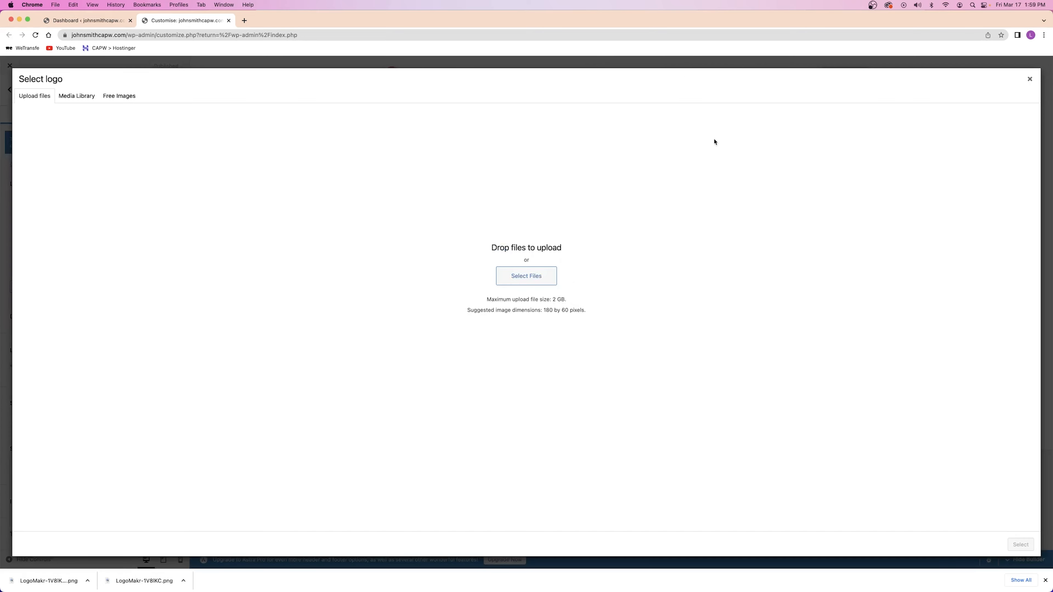
click(1030, 79)
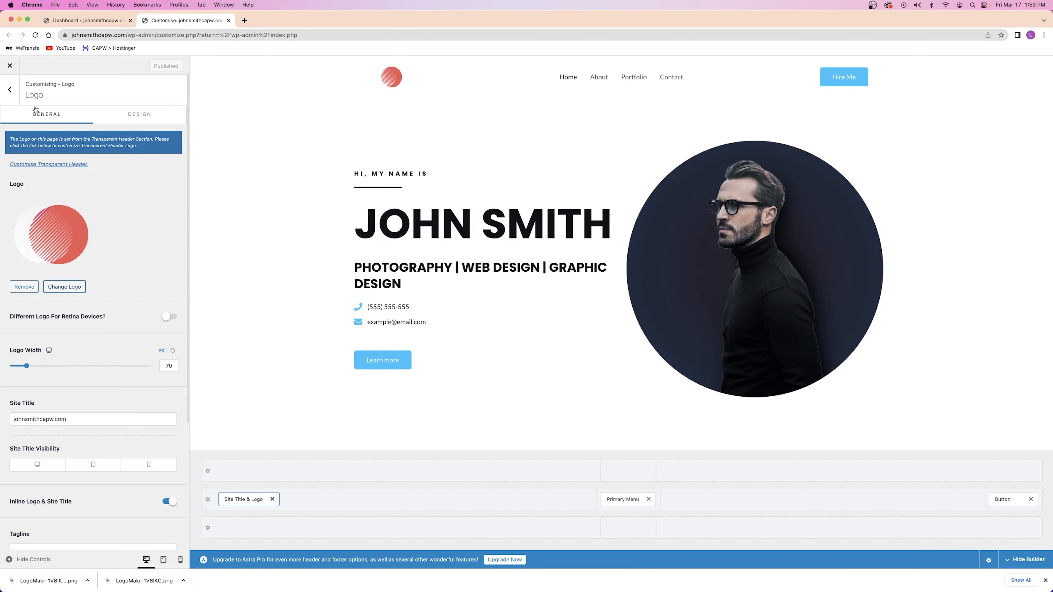
click(10, 89)
click(9, 89)
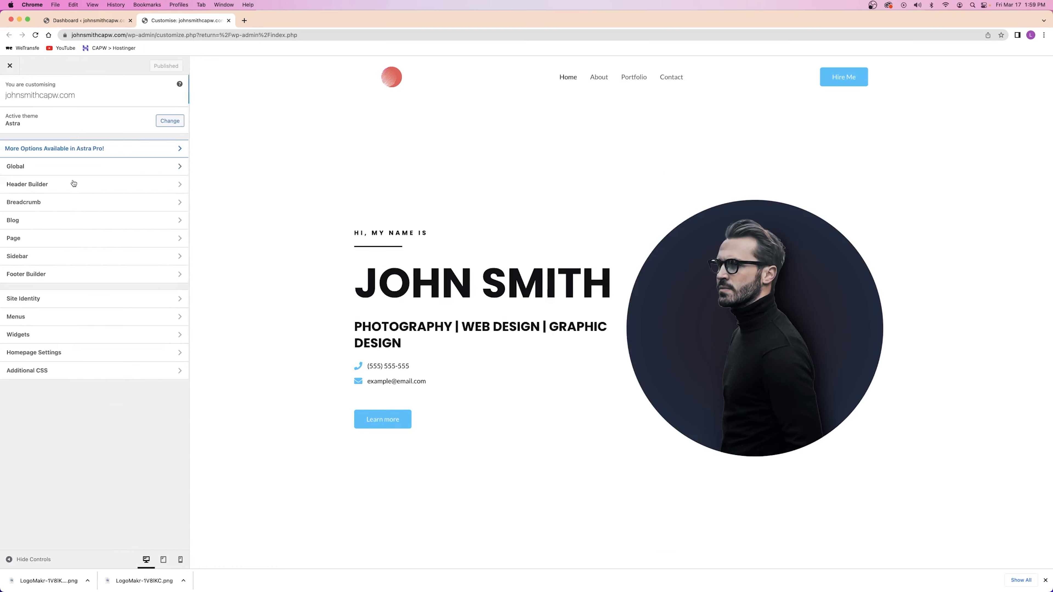
click(30, 188)
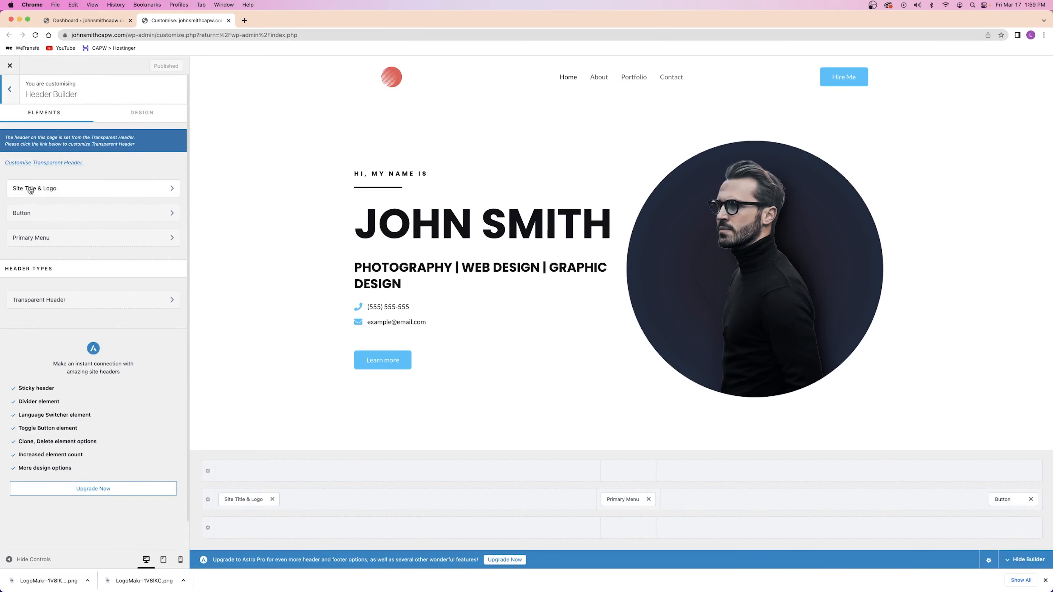
click(106, 189)
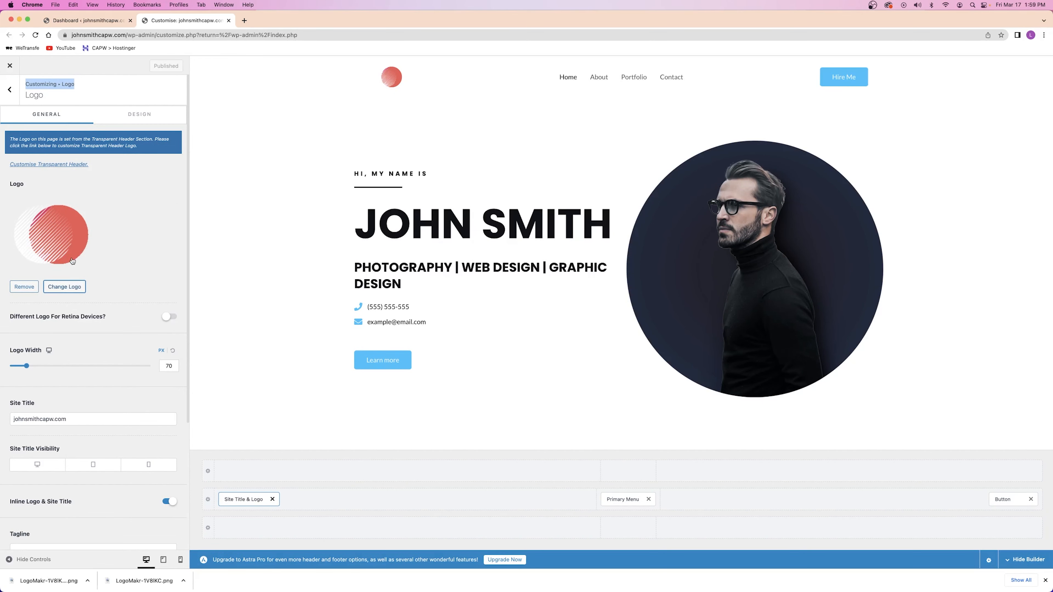
Upload icon.png and Main logo.png from the Logos folder through the Change Logo dialog
click(61, 287)
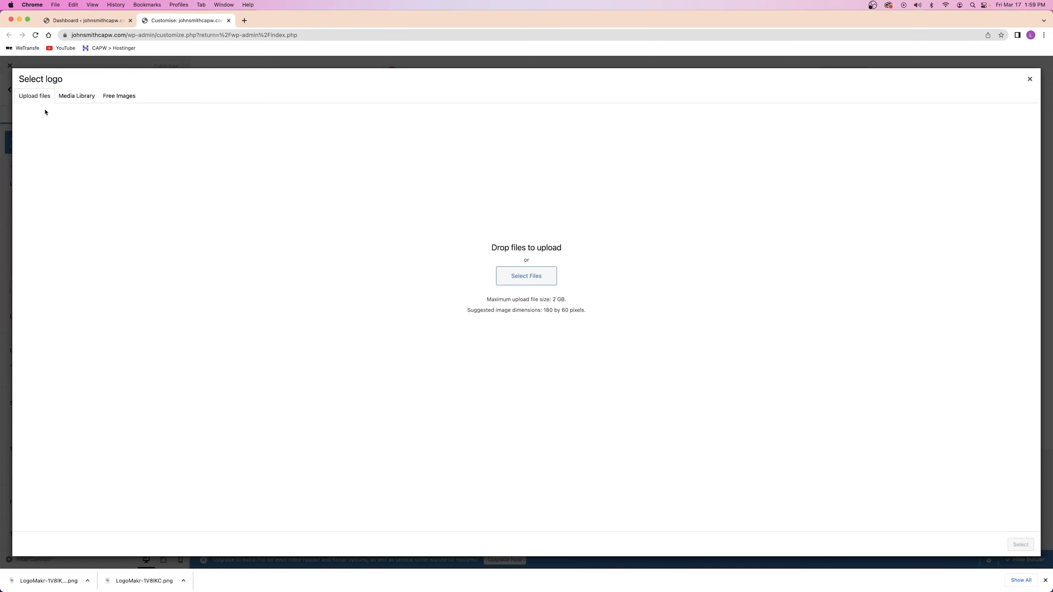
click(504, 279)
click(528, 202)
click(547, 206)
click(464, 237)
double_click(464, 237)
drag(484, 232, 365, 241)
key(Return)
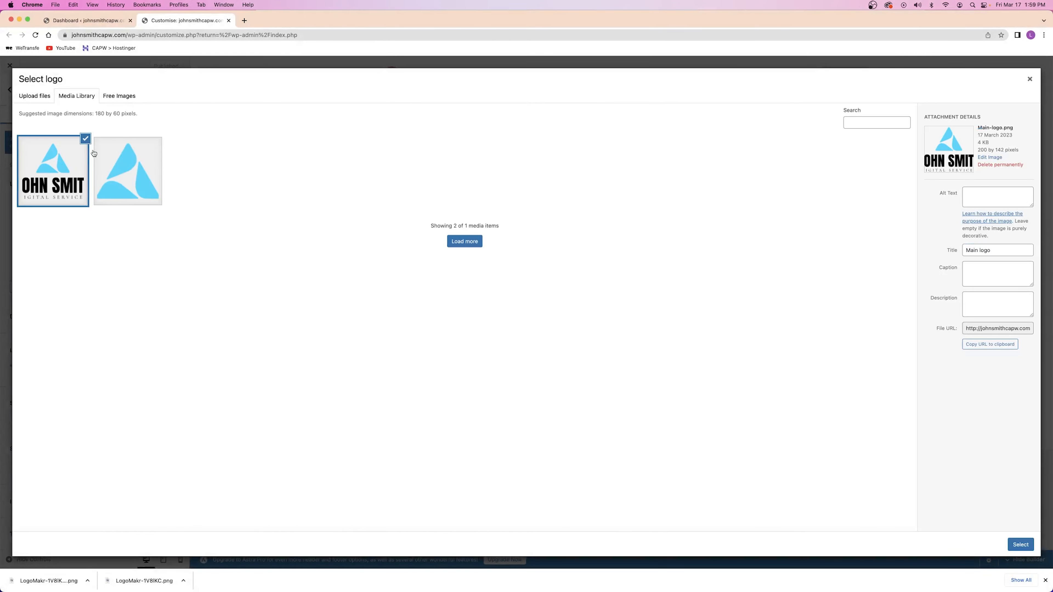
Set Main logo as the header logo, skipping cropping
click(1020, 545)
click(1045, 581)
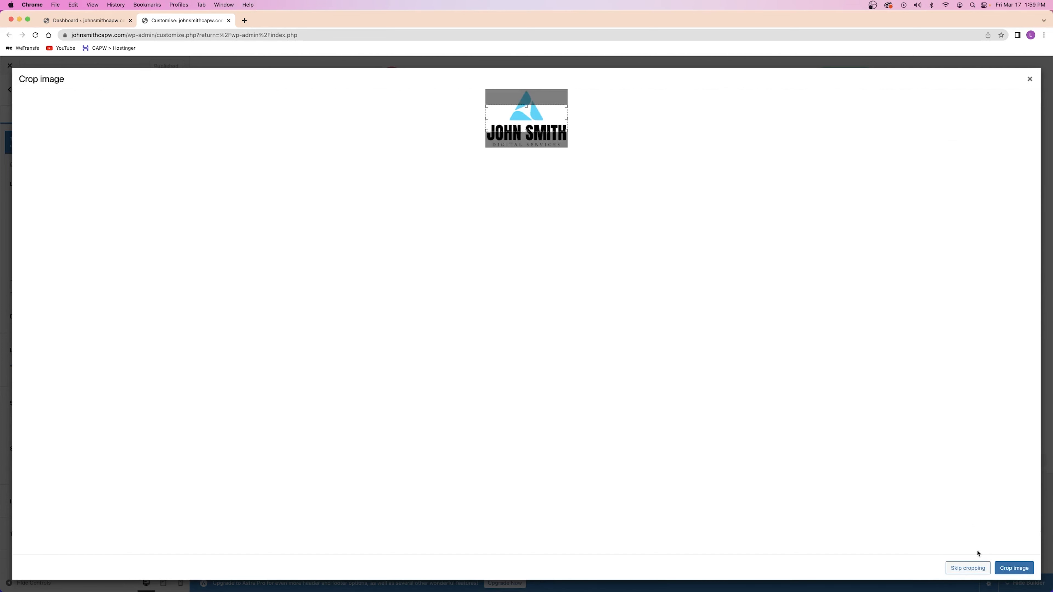
click(967, 568)
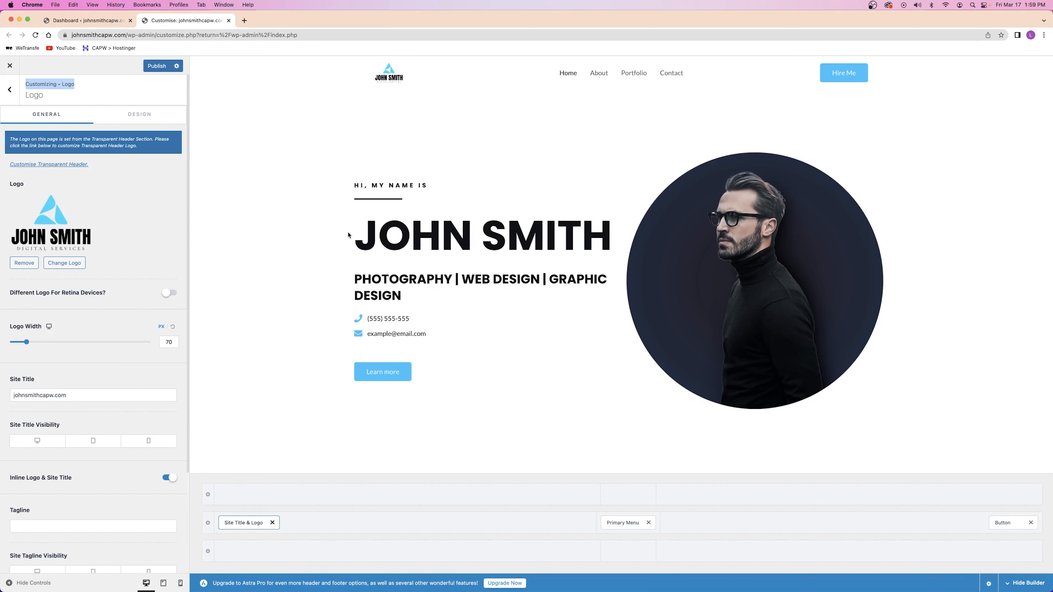
Adjust the Logo Width slider to 146 px and publish the Customizer changes
mouse_move(27, 343)
mouse_down()
mouse_move(60, 342)
mouse_move(46, 342)
mouse_up()
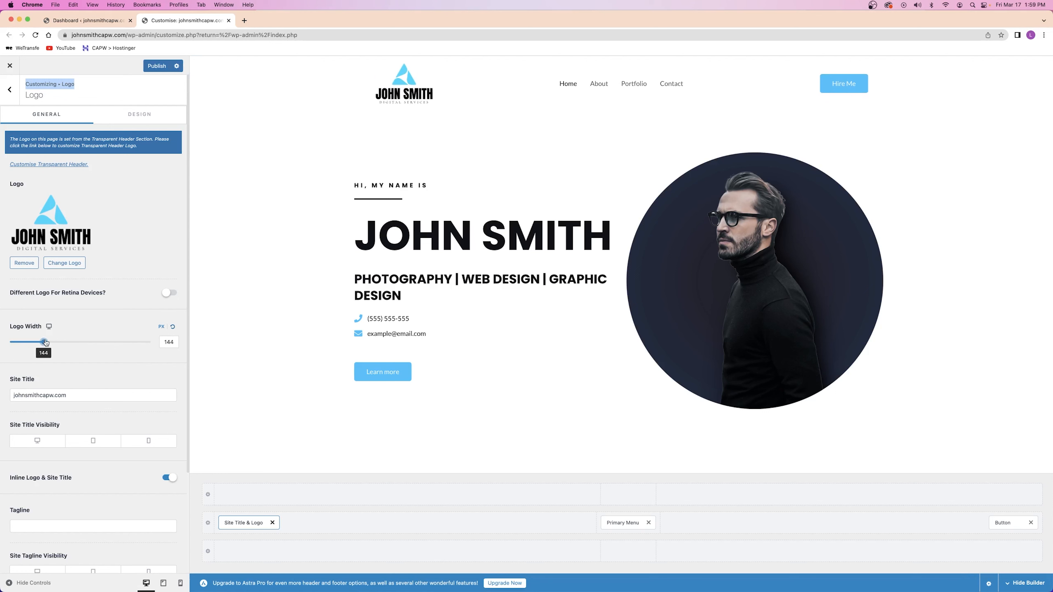
drag(45, 342, 48, 342)
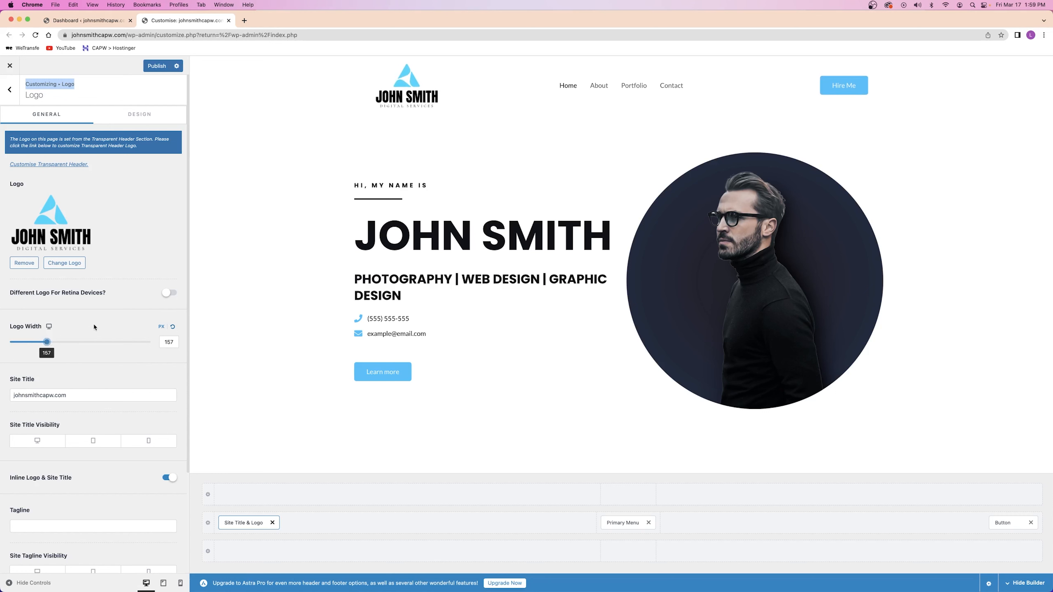
drag(47, 342, 44, 341)
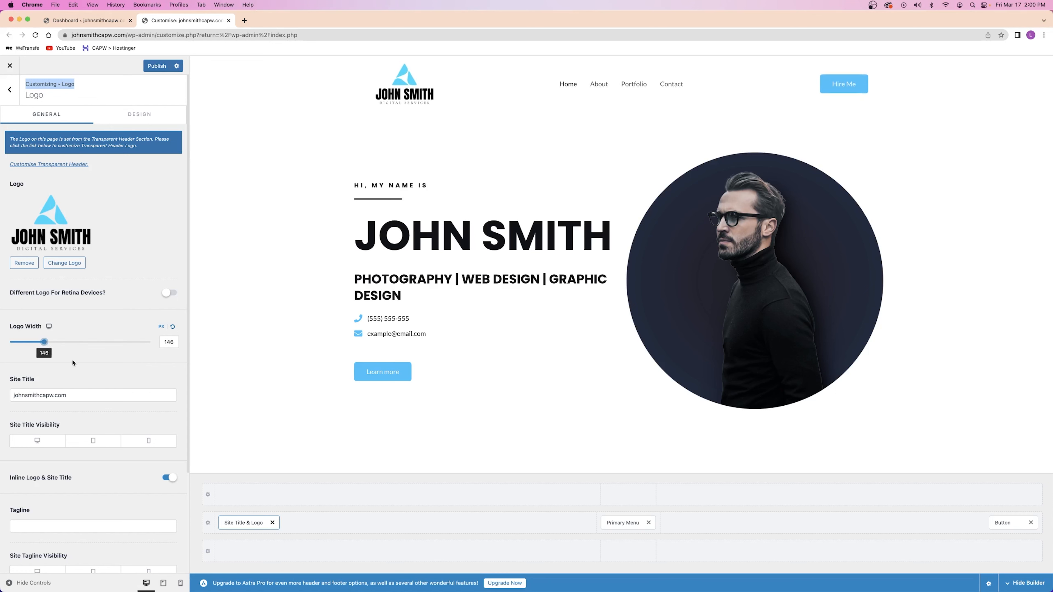
click(156, 66)
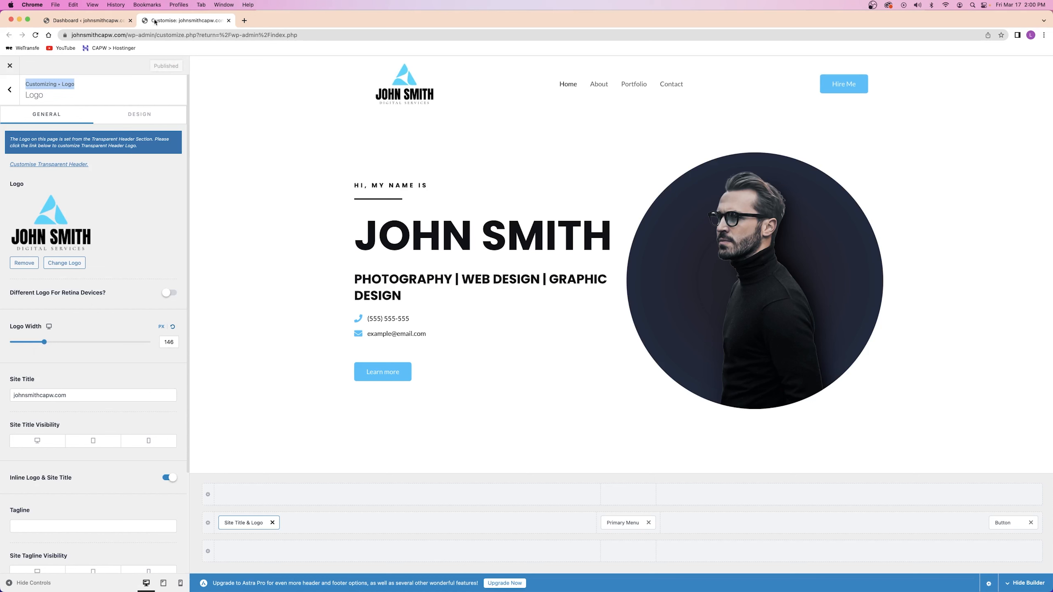
scroll(101, 136, down, 3)
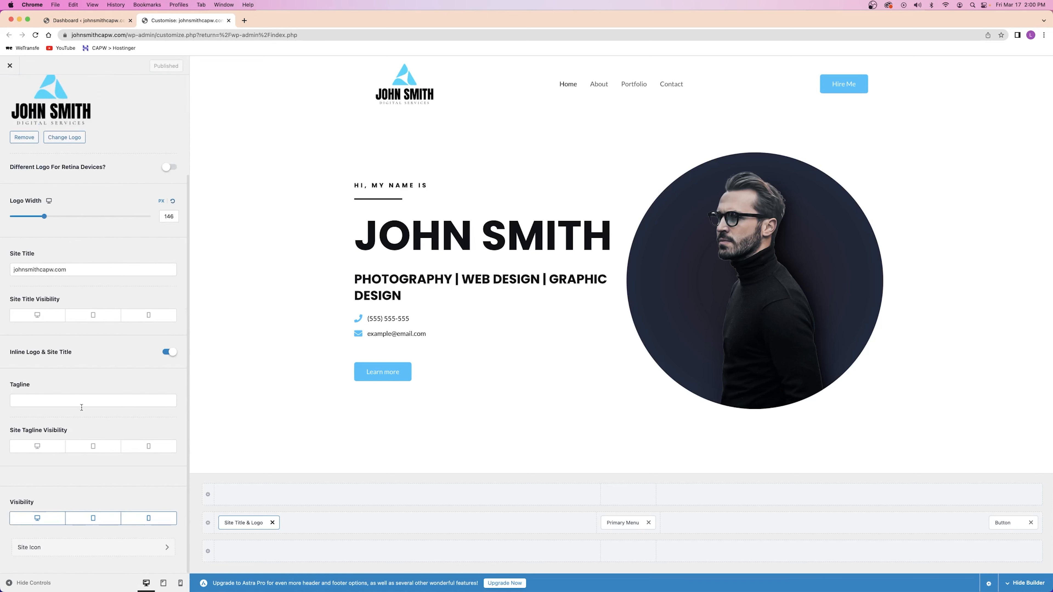
Make the uncropped icon.png triangle the site icon and publish it
click(24, 551)
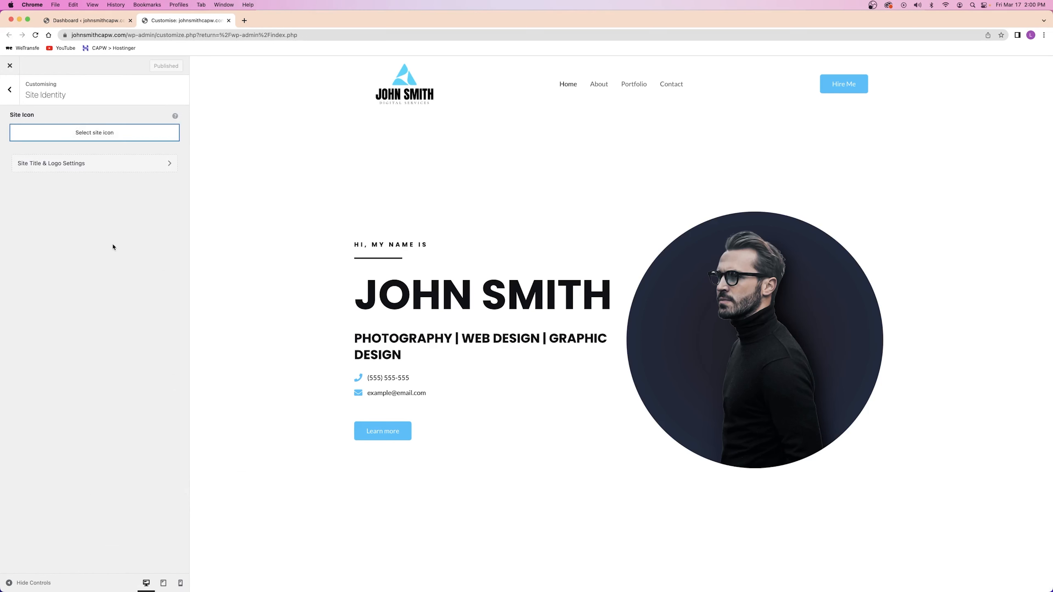
click(88, 134)
click(147, 184)
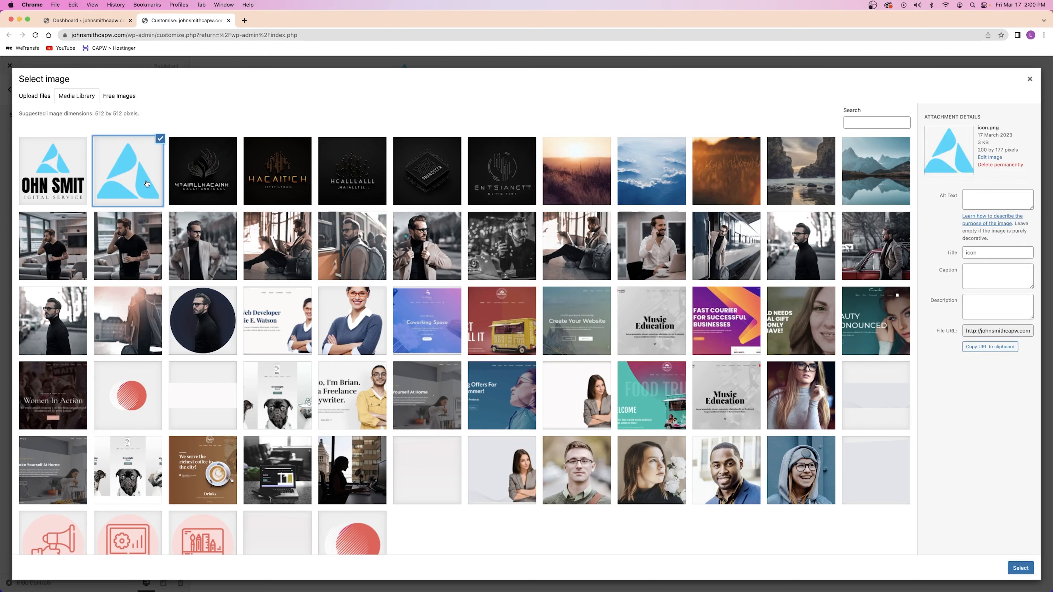
click(1020, 568)
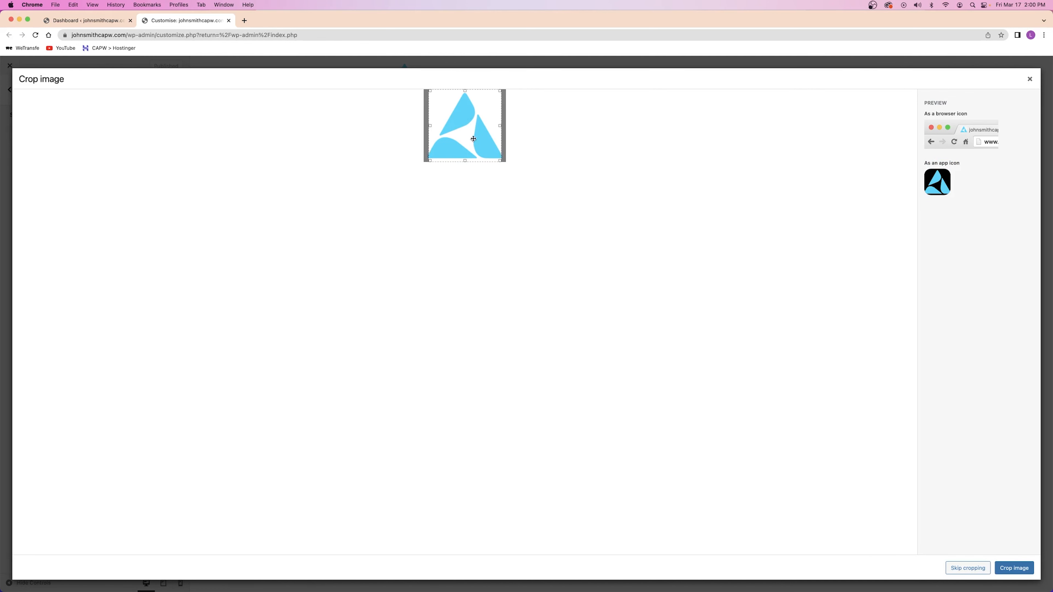
click(967, 569)
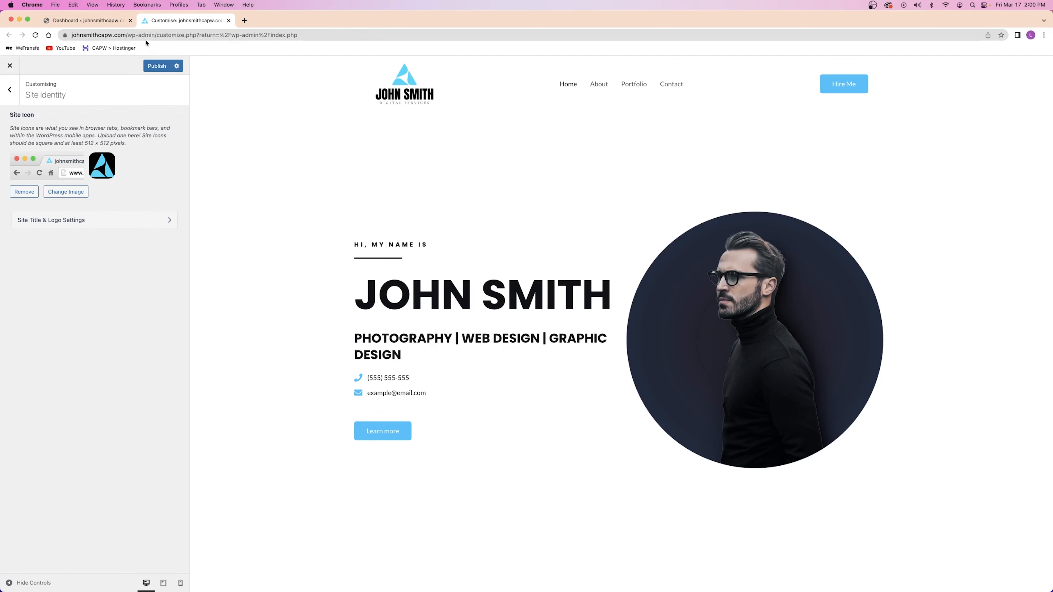
click(157, 66)
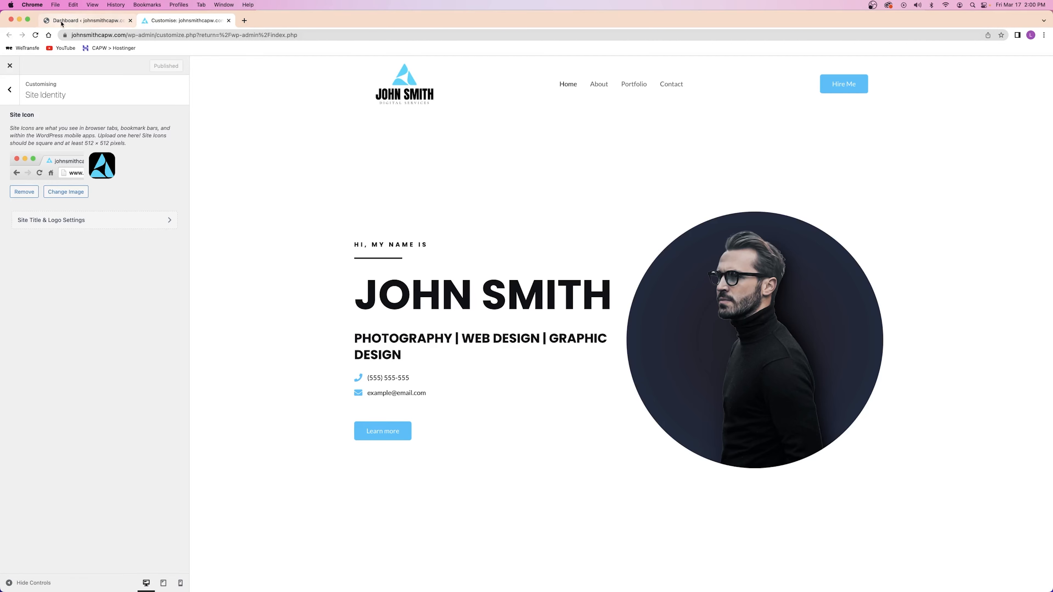
Check the new favicon on the dashboard tab, then return to the Customizer main menu
click(62, 23)
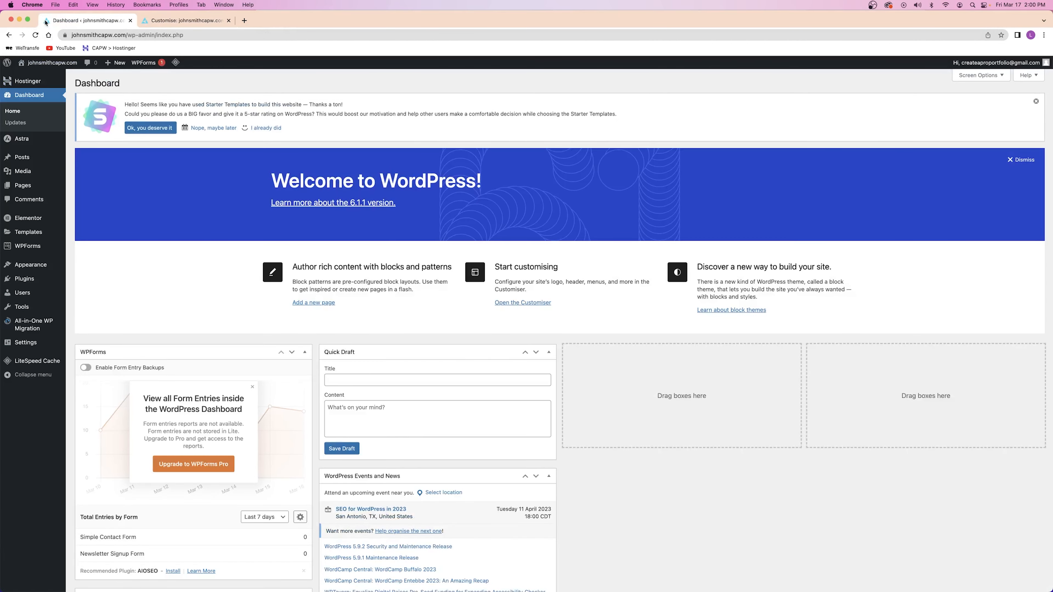
click(182, 20)
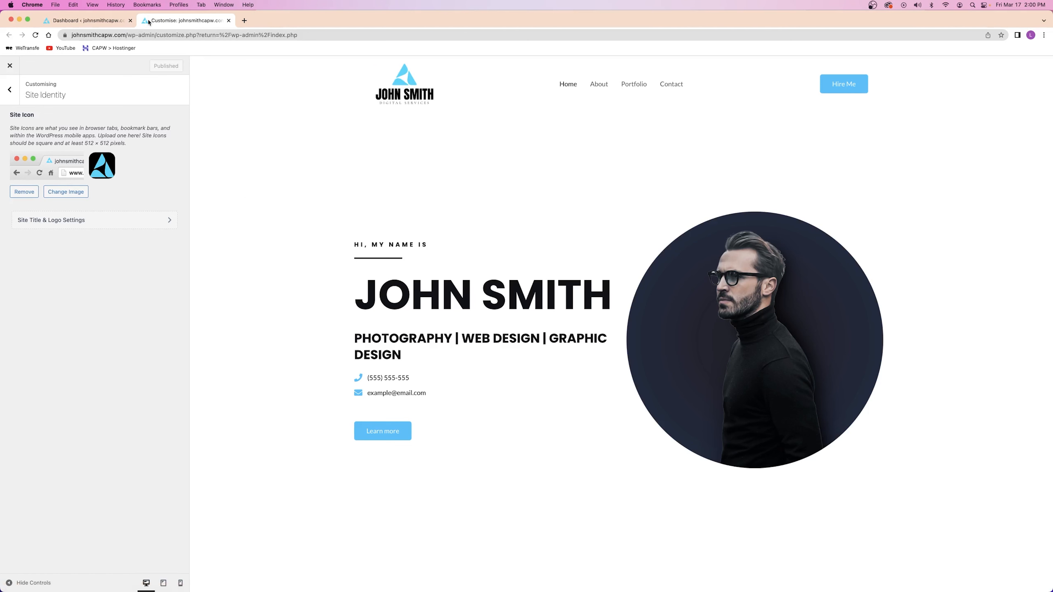
click(10, 92)
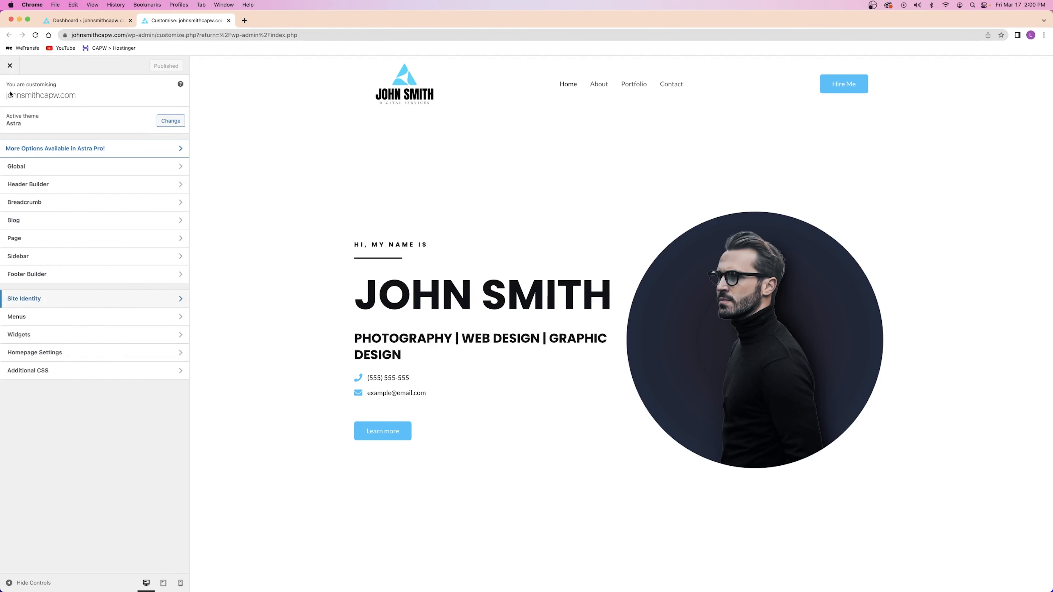
Open the Header Builder's Button element to view the Hire Me button settings
click(52, 184)
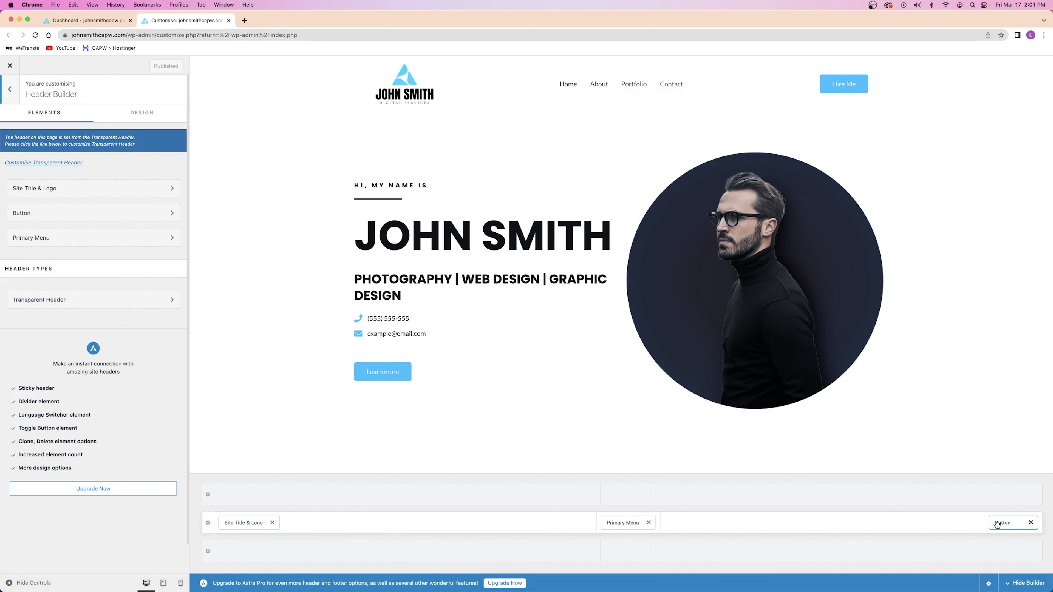
click(33, 212)
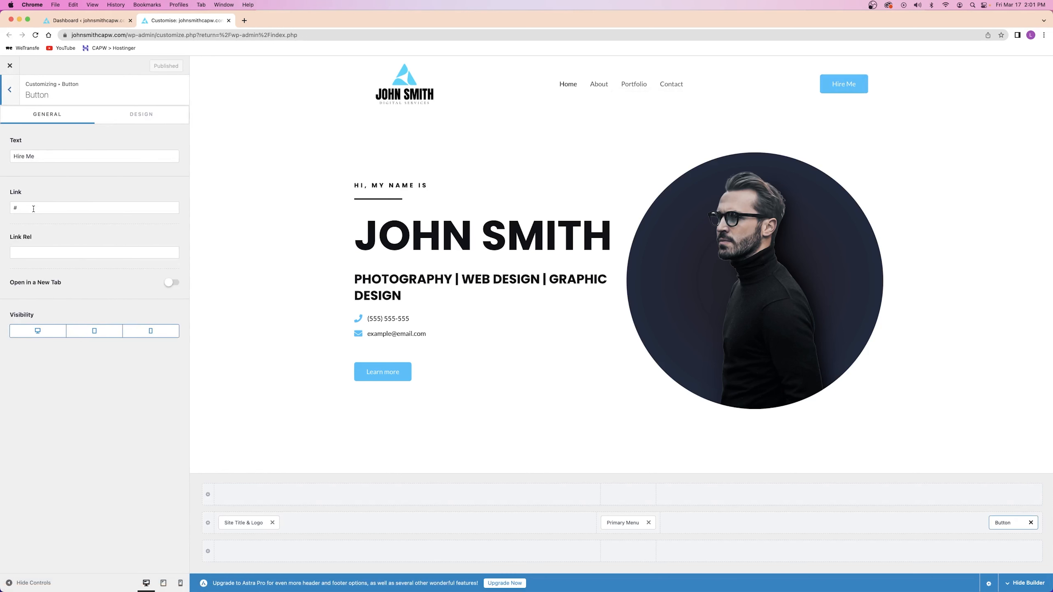
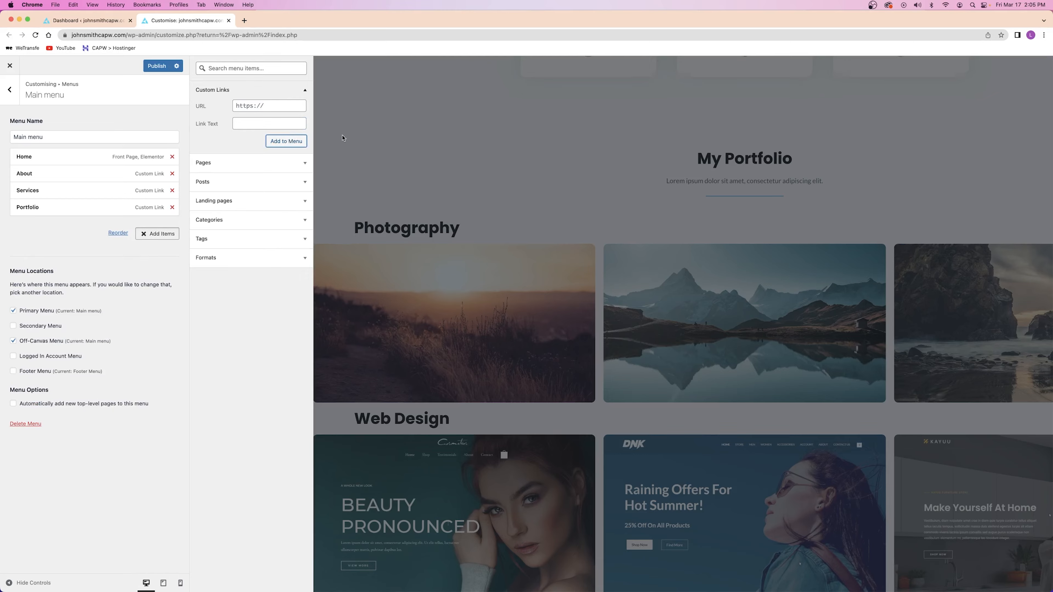
Add a 'My Experience' custom link to #experience to the Main menu
click(262, 126)
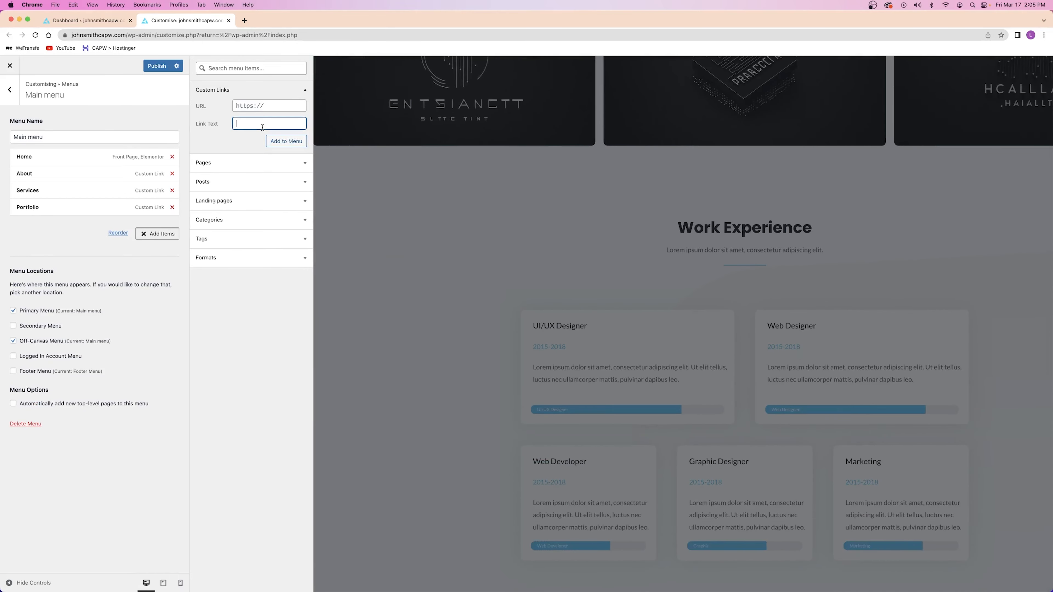
text(My Experience)
click(262, 107)
text(#experience)
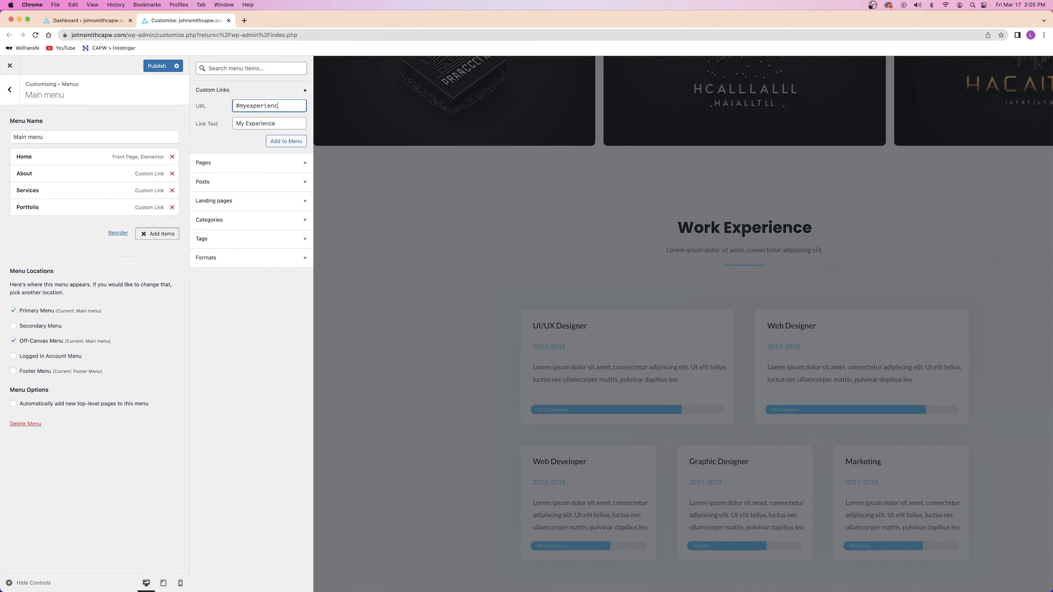
click(283, 140)
scroll(463, 212, down, 10)
Add a 'Testimonials' custom link to #testimonials and publish the menu
click(259, 121)
text(Testimonials)
click(269, 106)
text(#testimonials)
click(286, 141)
scroll(409, 210, down, 8)
click(250, 119)
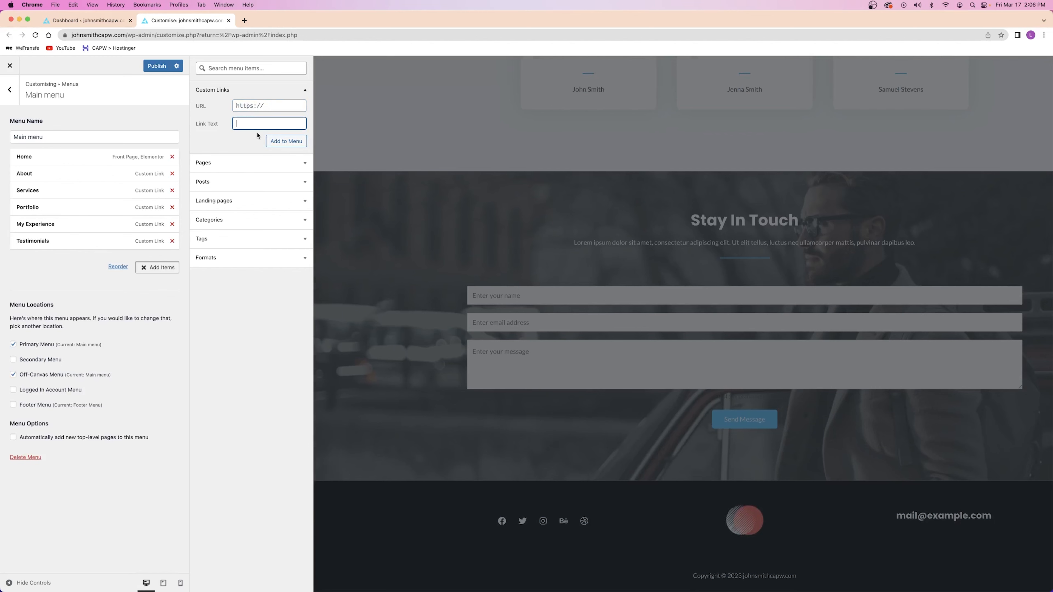
scroll(480, 149, up, 15)
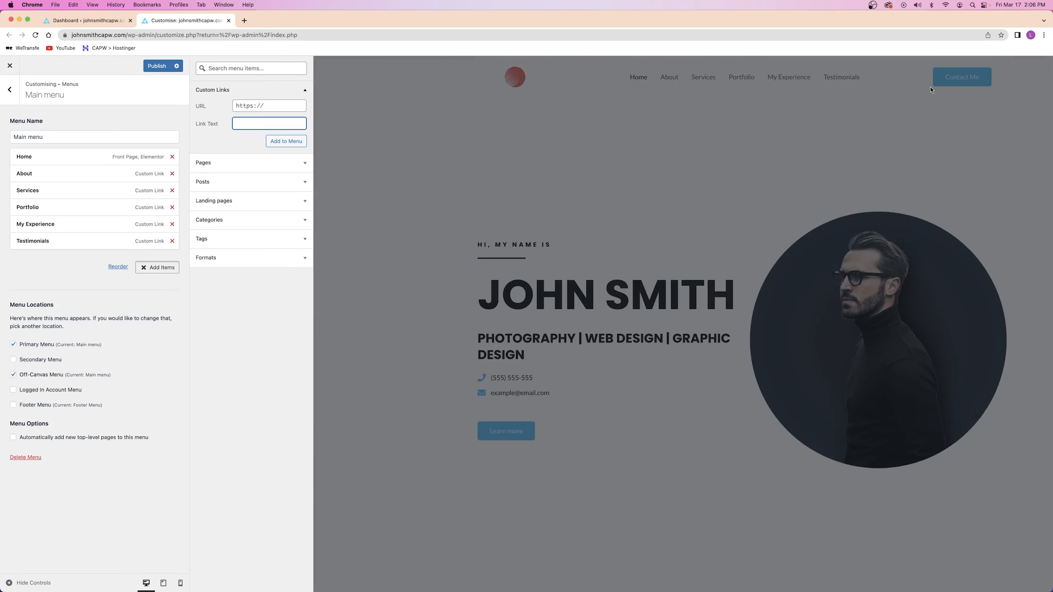
key(Escape)
click(149, 67)
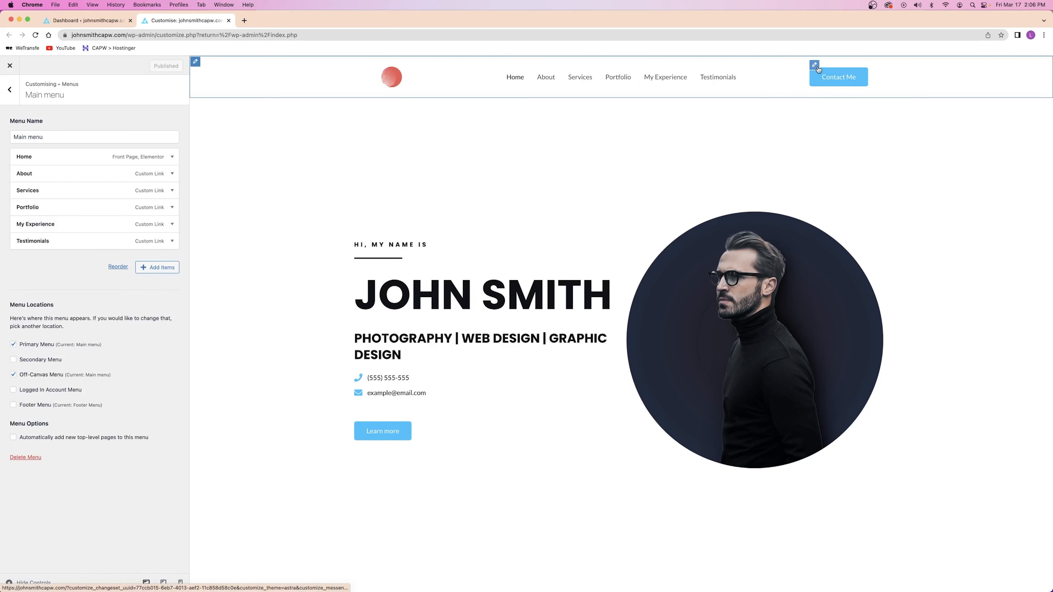
Confirm the header Contact Me button links to #contact
click(815, 65)
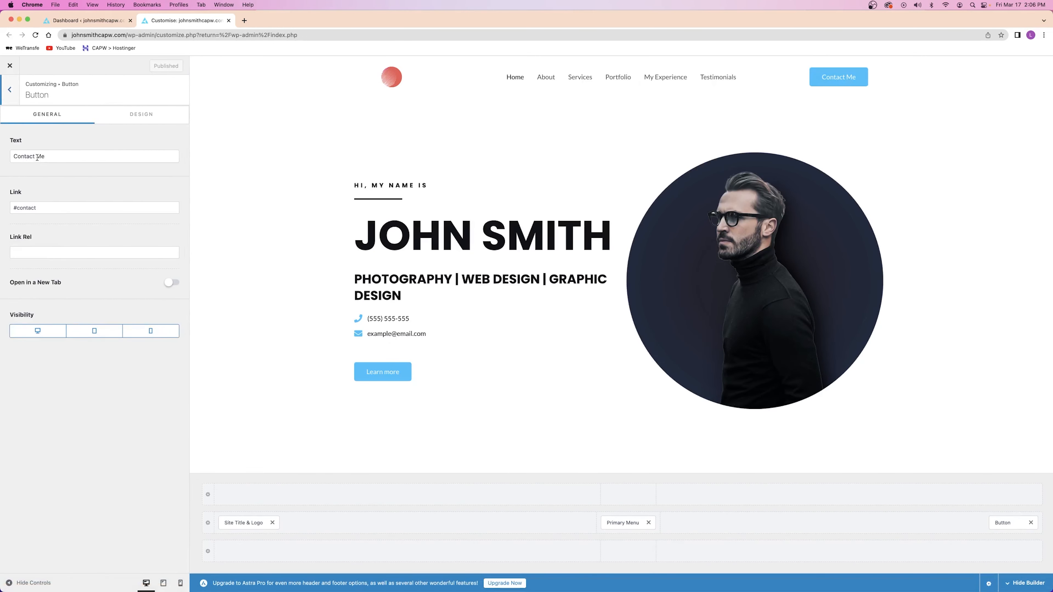
triple_click(21, 206)
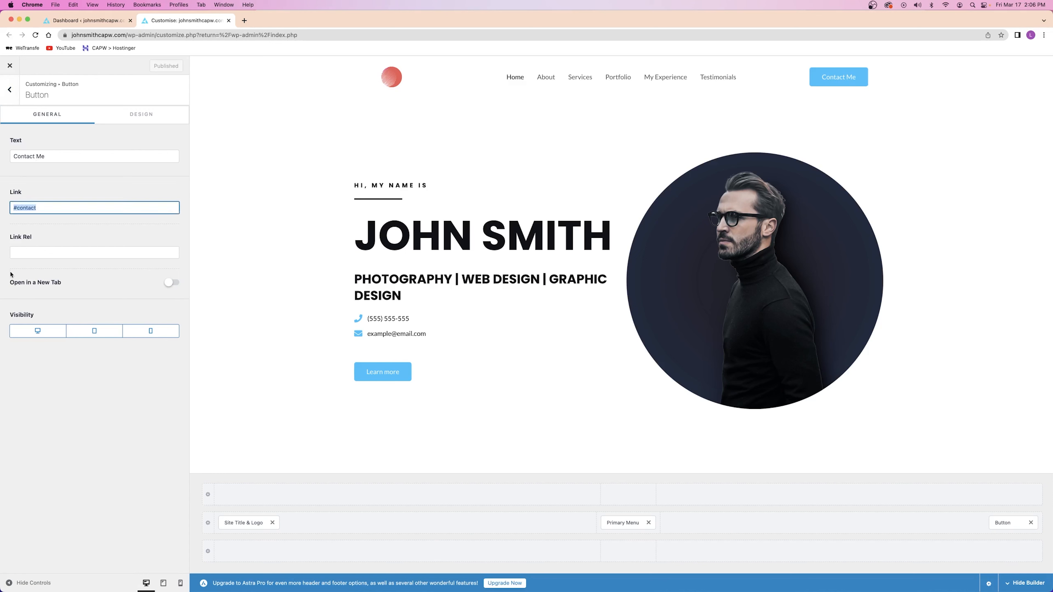
click(68, 191)
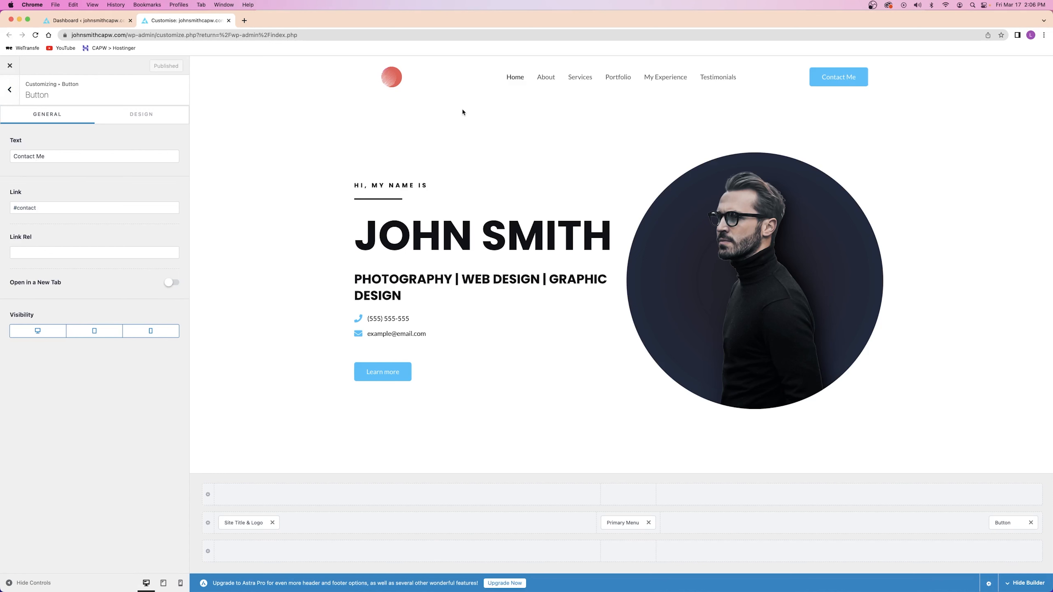
Open the live site homepage in a new tab placed at the end
click(85, 24)
right_click(68, 60)
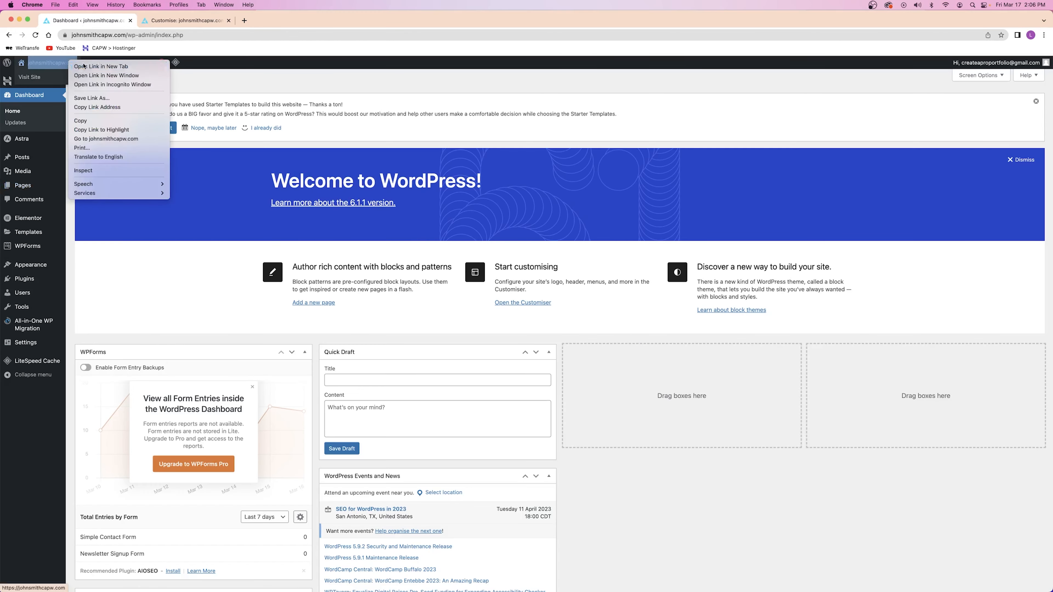
click(88, 65)
drag(201, 22, 284, 20)
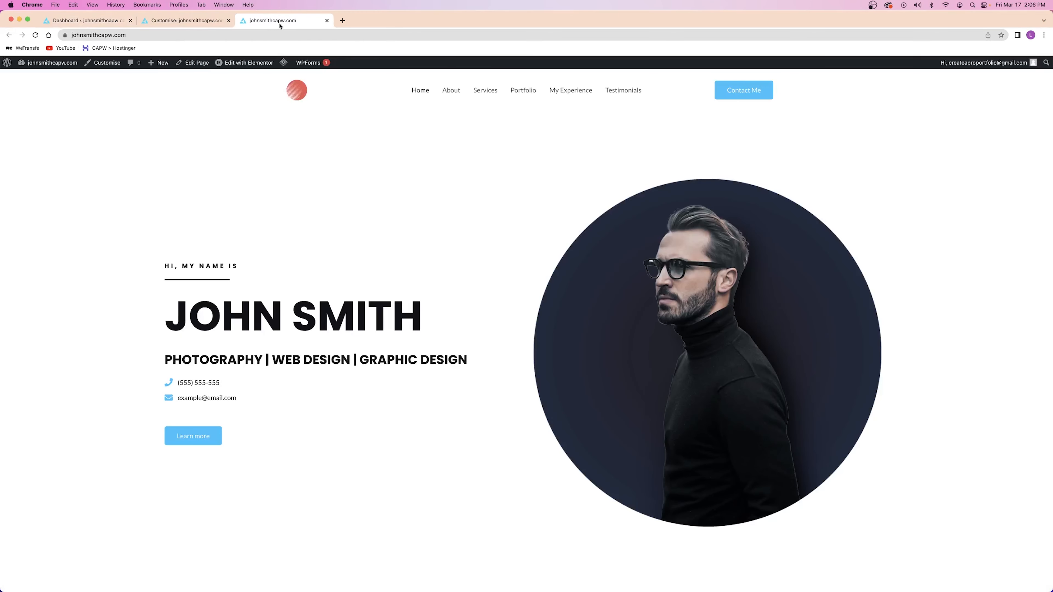
Check that the About menu link leads to /#about
click(454, 95)
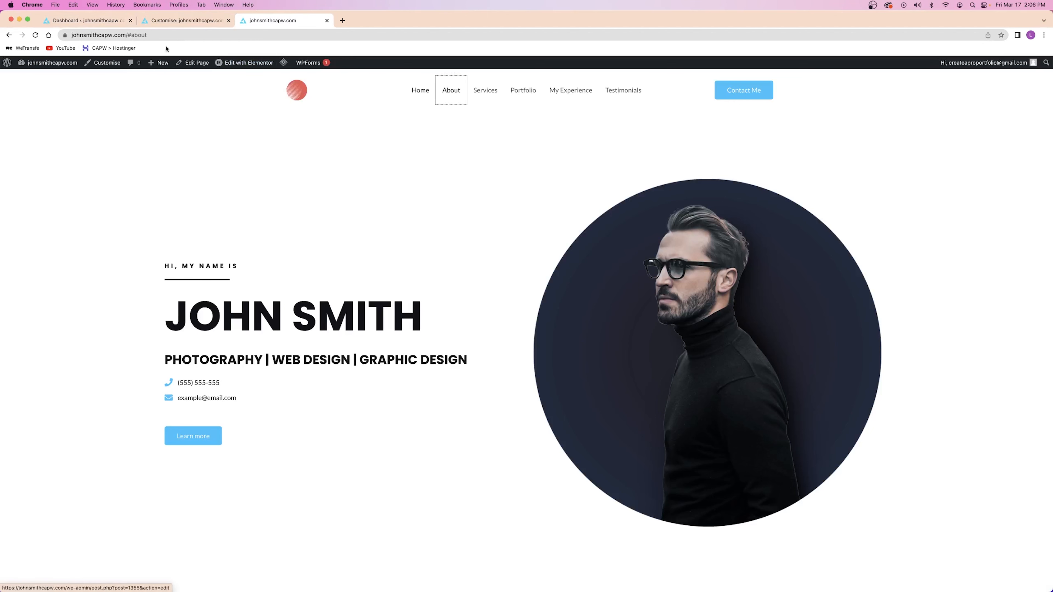
drag(128, 35, 149, 35)
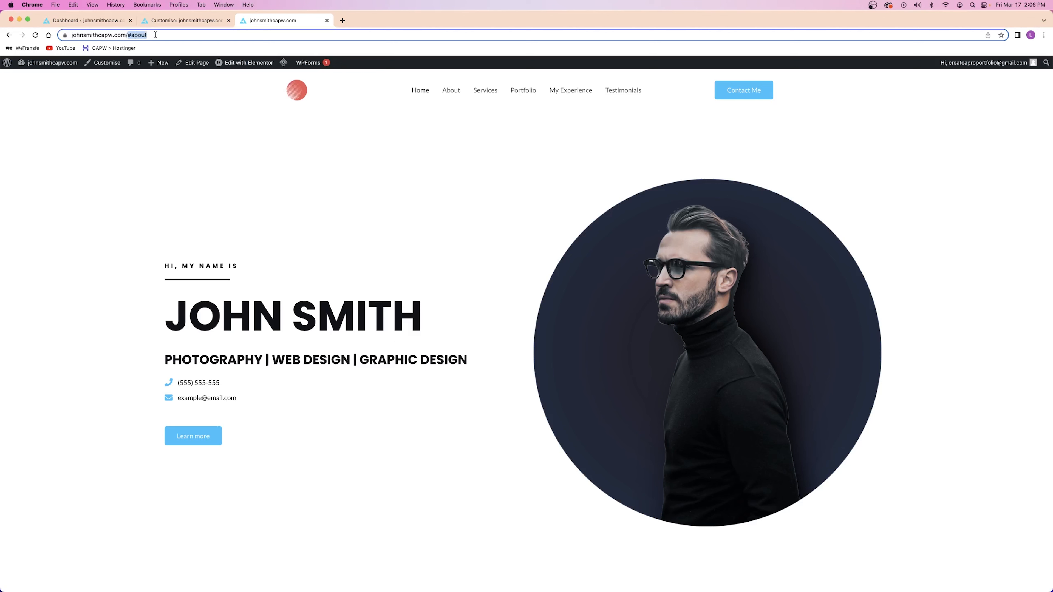
click(179, 132)
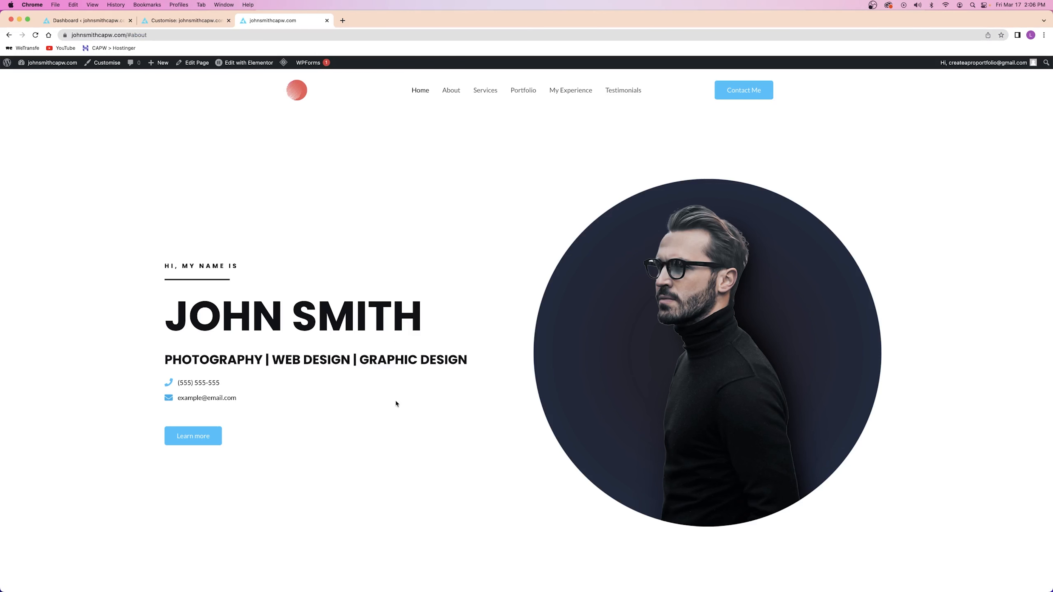
In Elementor, give the About Me section the CSS ID 'about'
click(243, 62)
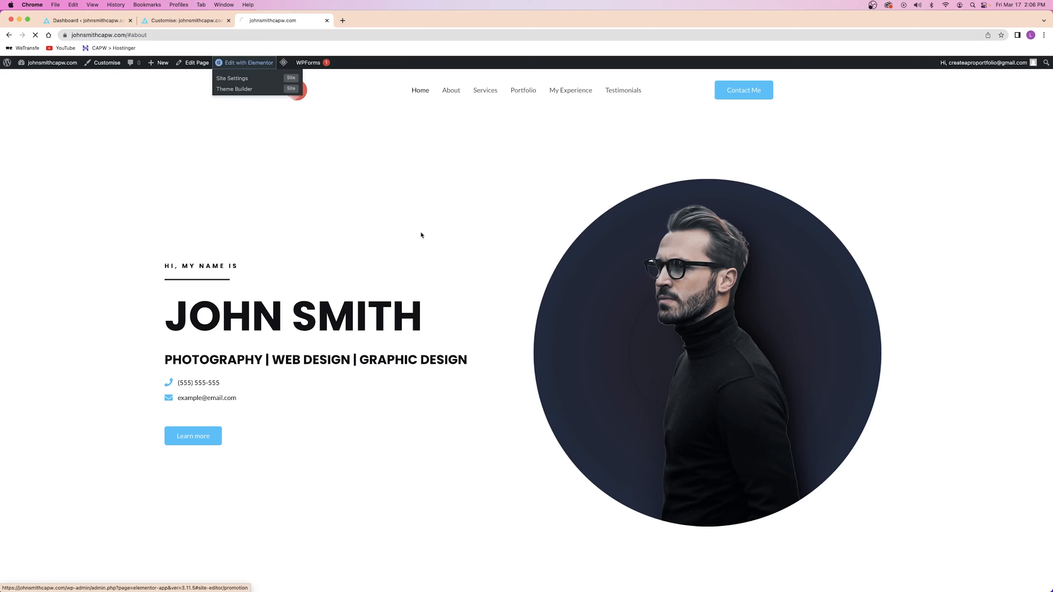
scroll(420, 235, down, 10)
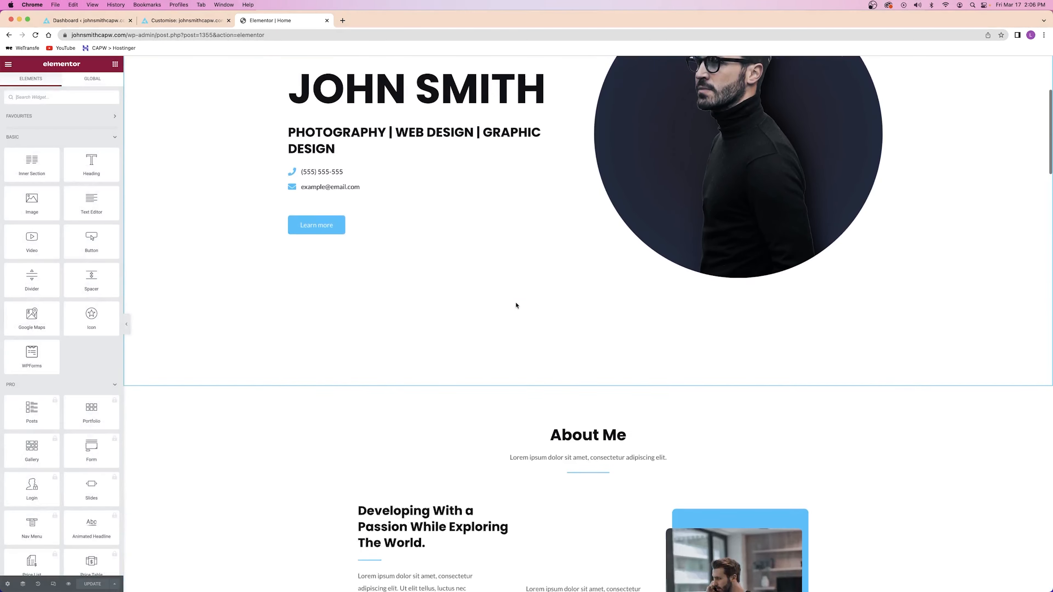
scroll(516, 305, down, 1)
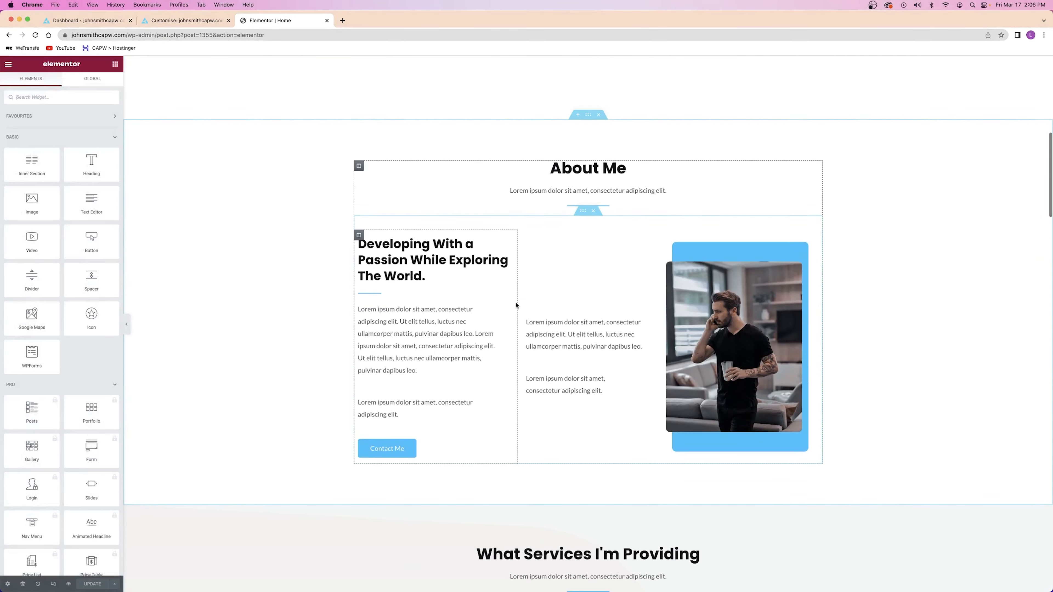
click(587, 118)
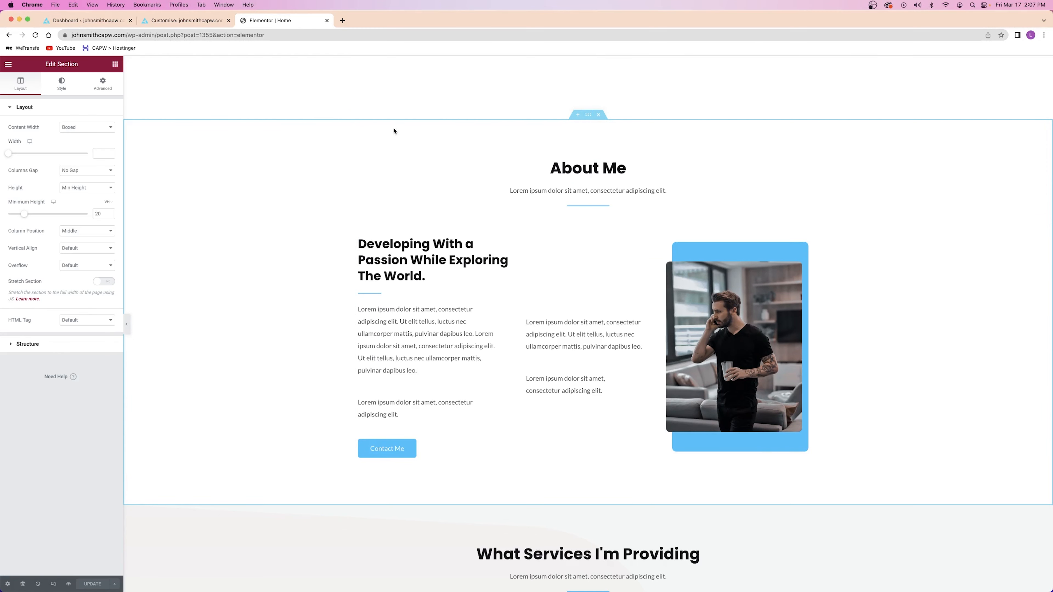
click(107, 89)
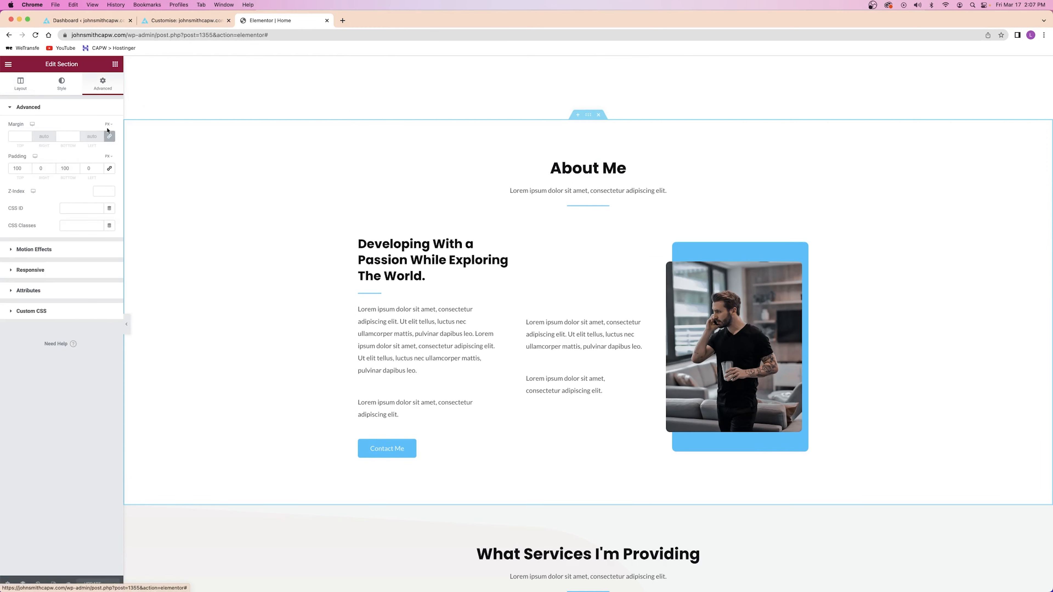
click(83, 208)
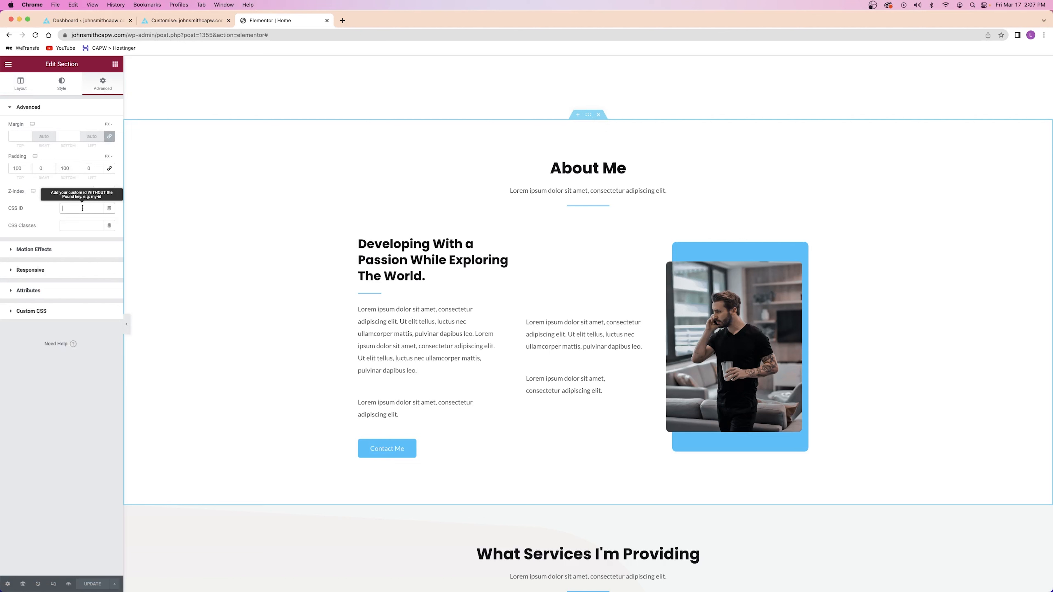
text(about)
click(41, 214)
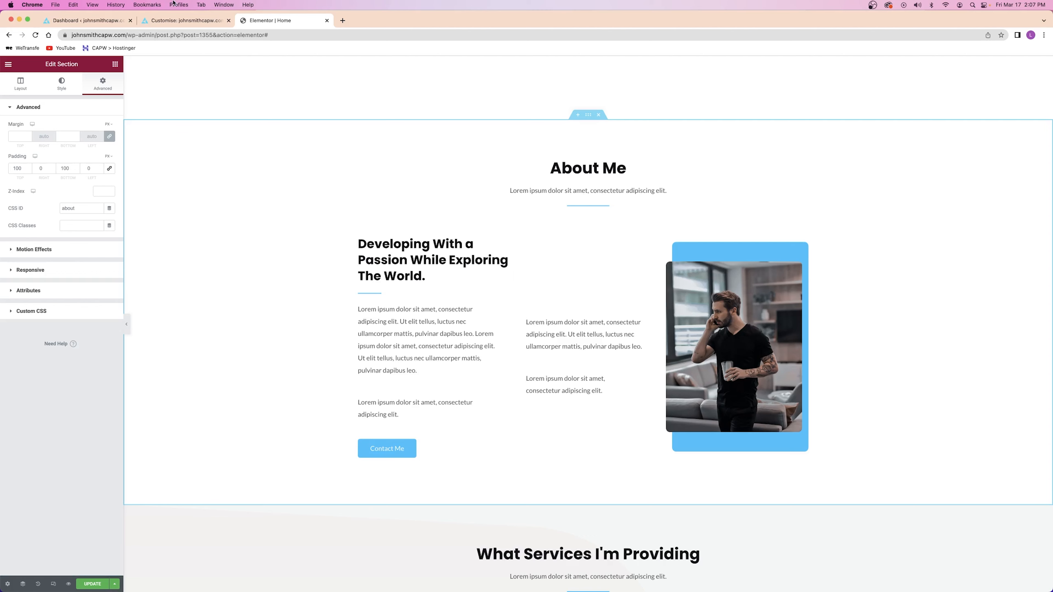
Compare the 'about' ID with the Customizer menu anchors, then select the Services section's CSS ID field
click(178, 21)
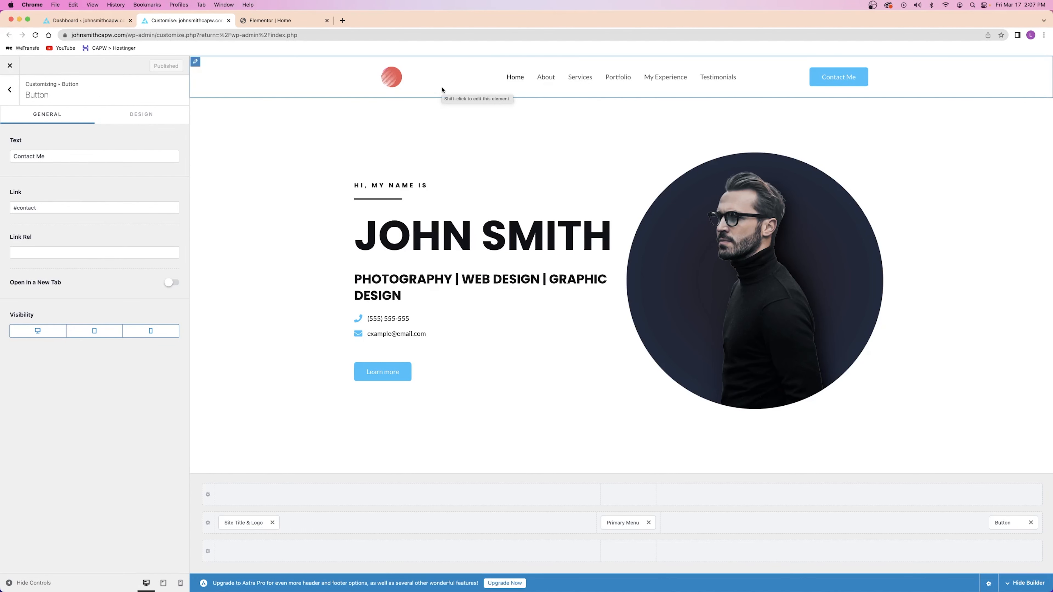
click(255, 22)
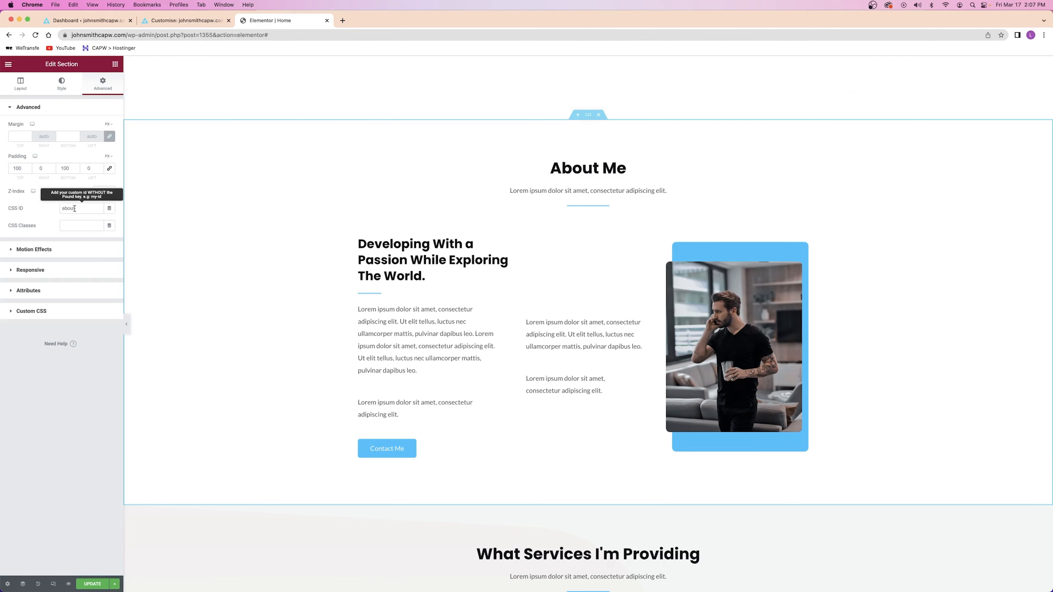
drag(80, 209, 48, 212)
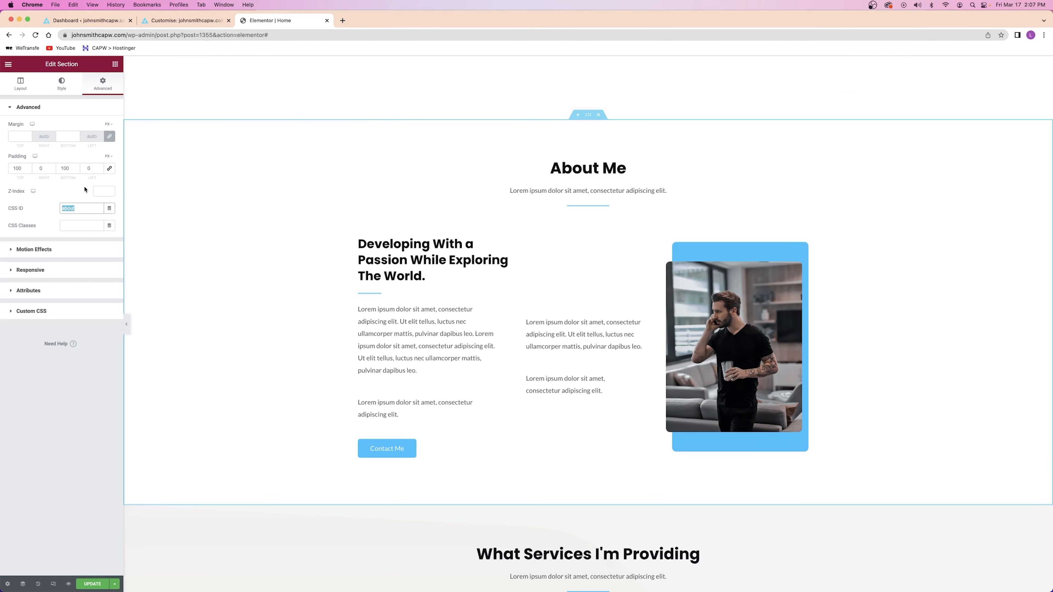
click(182, 23)
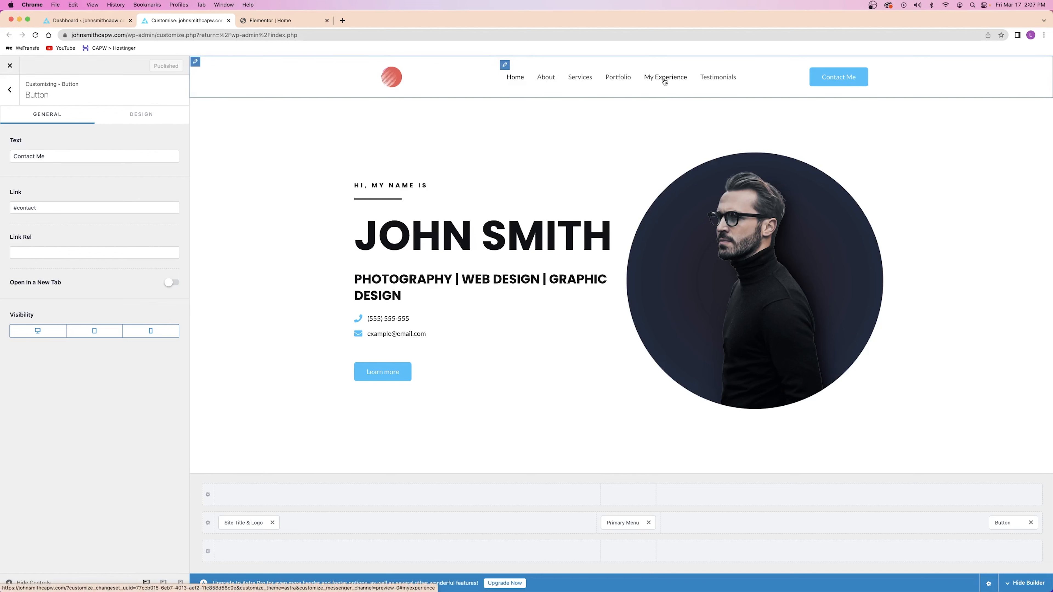
click(251, 21)
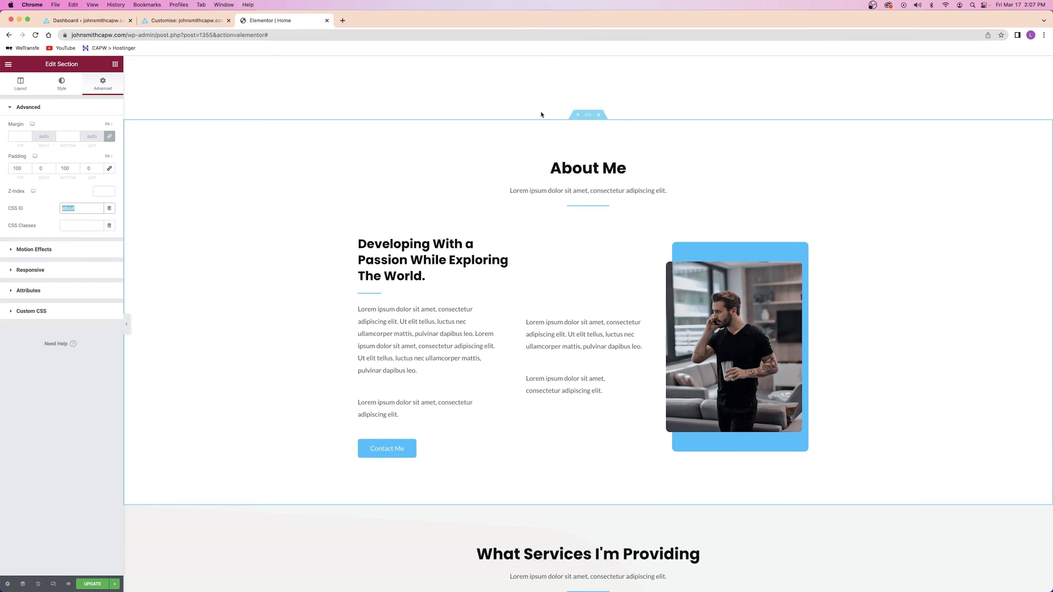
click(80, 212)
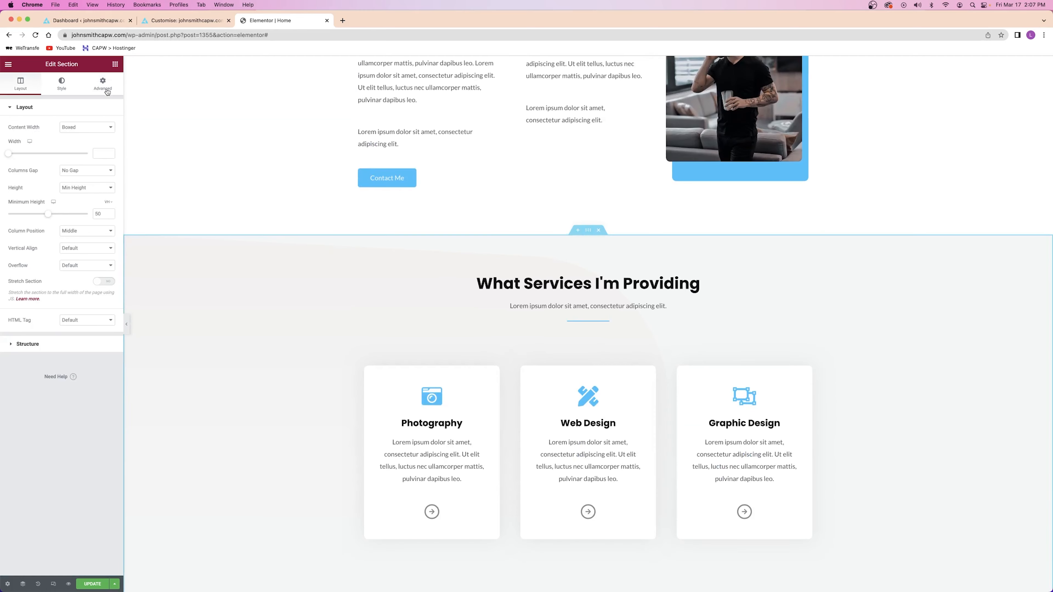
click(105, 89)
click(80, 208)
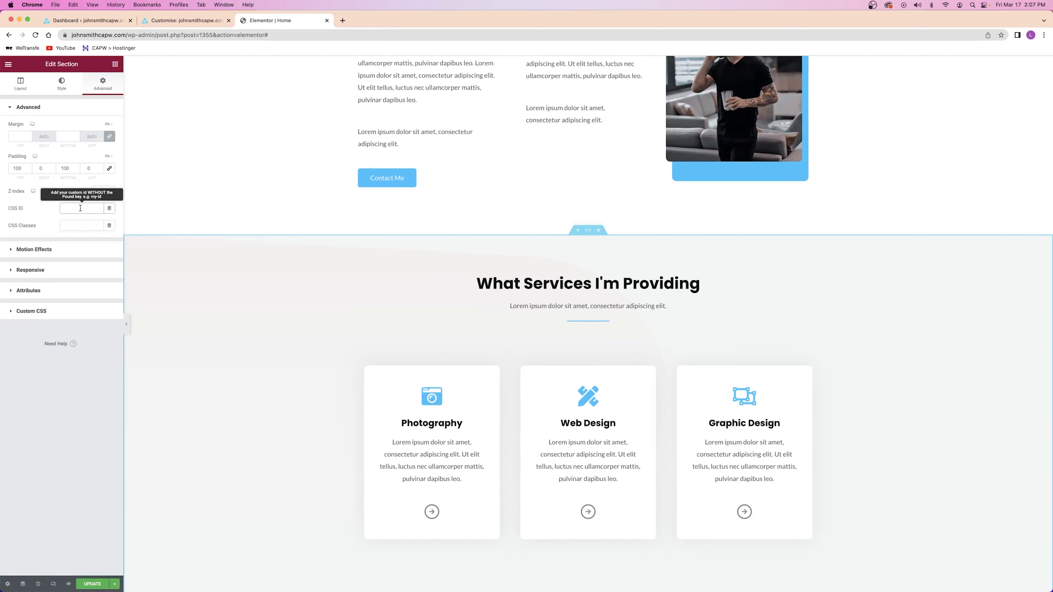
Set CSS IDs 'service', 'portfolio' and 'myexperience' on the Services, Portfolio and Work Experience sections
text(services)
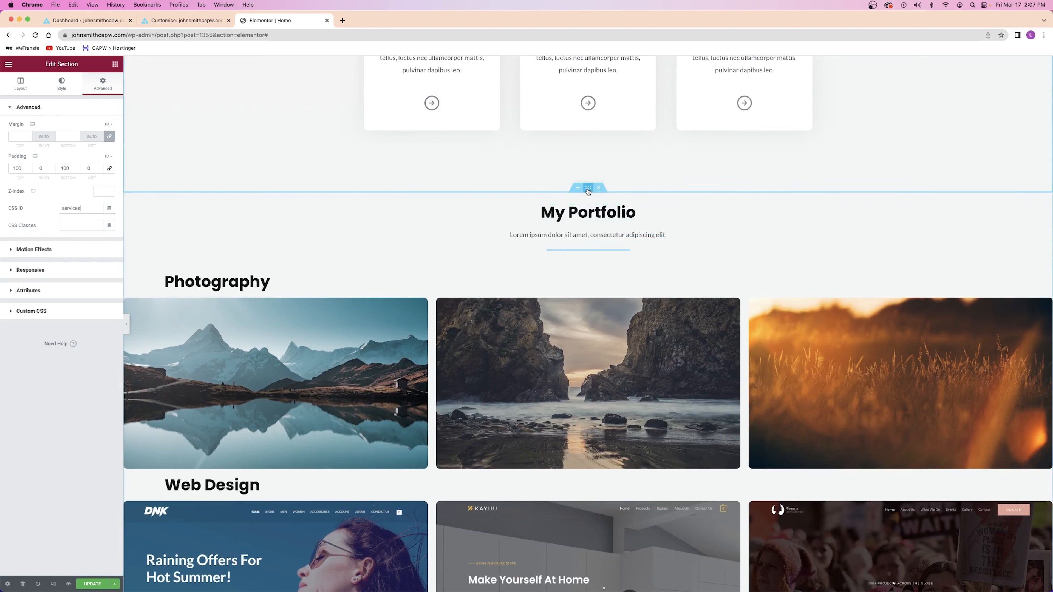
click(89, 84)
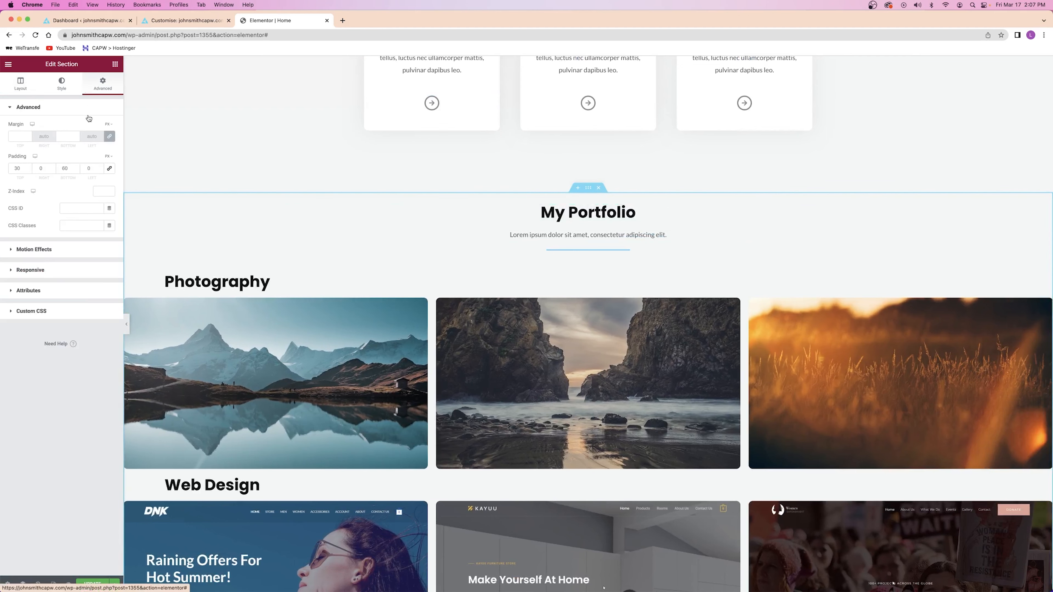
click(82, 208)
text(portfolio)
scroll(522, 167, down, 15)
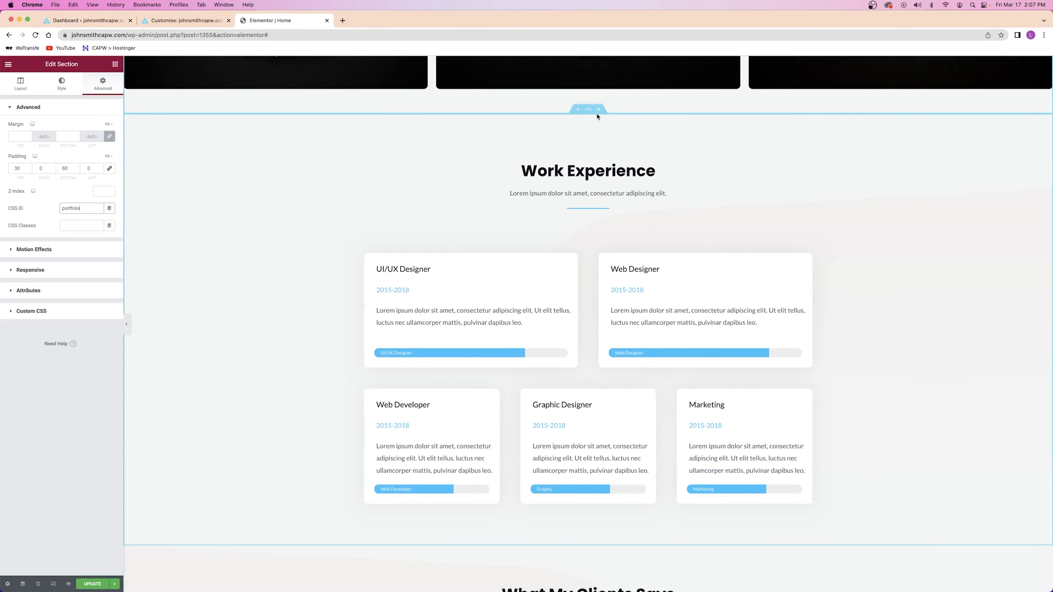
click(588, 109)
click(103, 83)
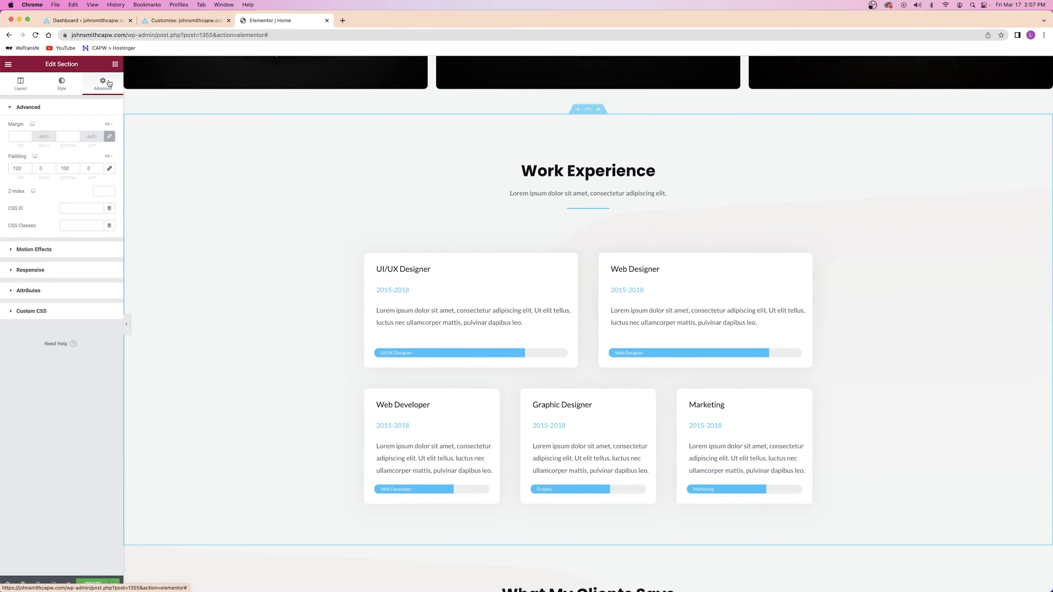
click(71, 207)
text(myexperience)
Give the client reviews and Stay In Touch sections IDs 'testimonials' and 'contact', then save
scroll(380, 239, down, 10)
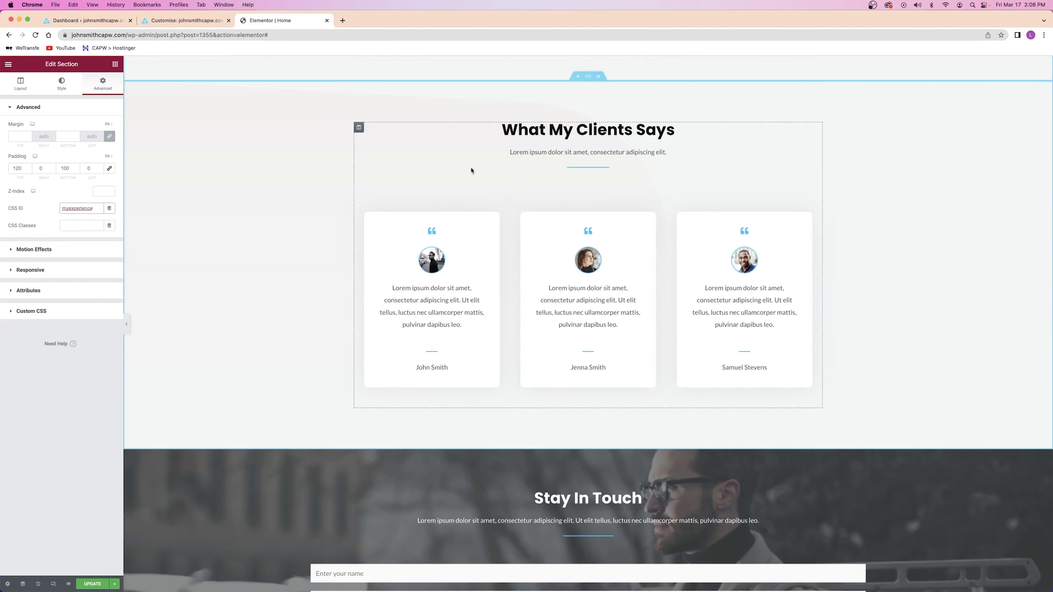
click(588, 76)
click(81, 207)
text(testimonials)
scroll(533, 108, down, 10)
scroll(534, 108, up, 2)
click(588, 114)
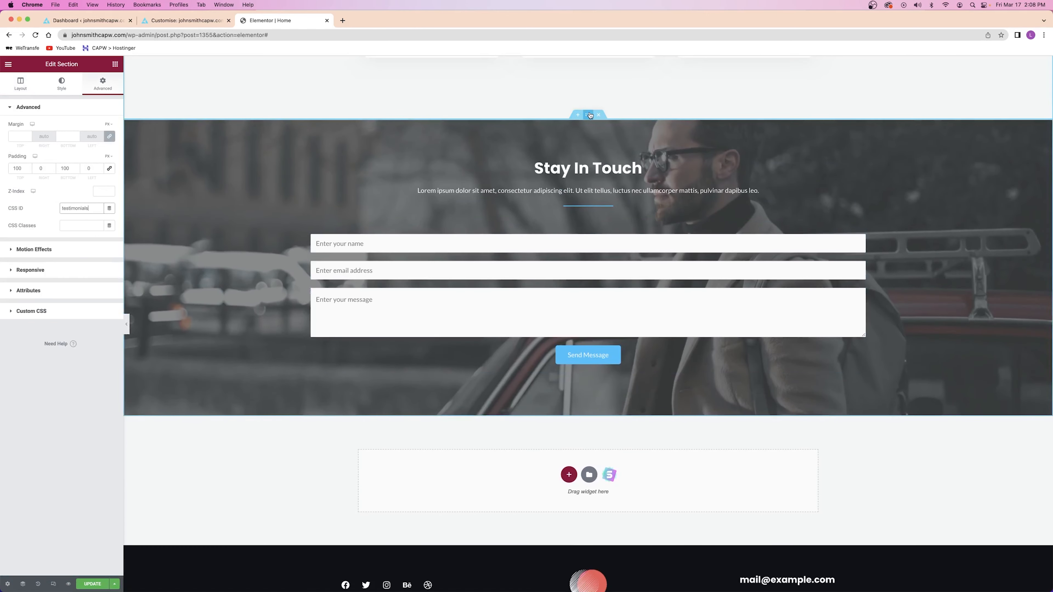
click(82, 208)
text(contact)
click(93, 583)
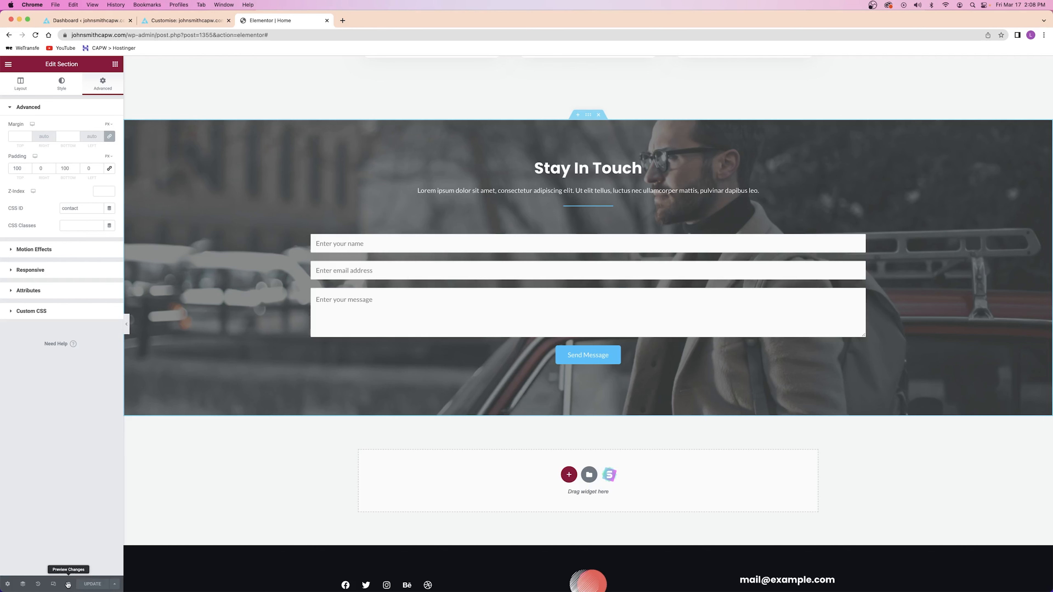
click(68, 584)
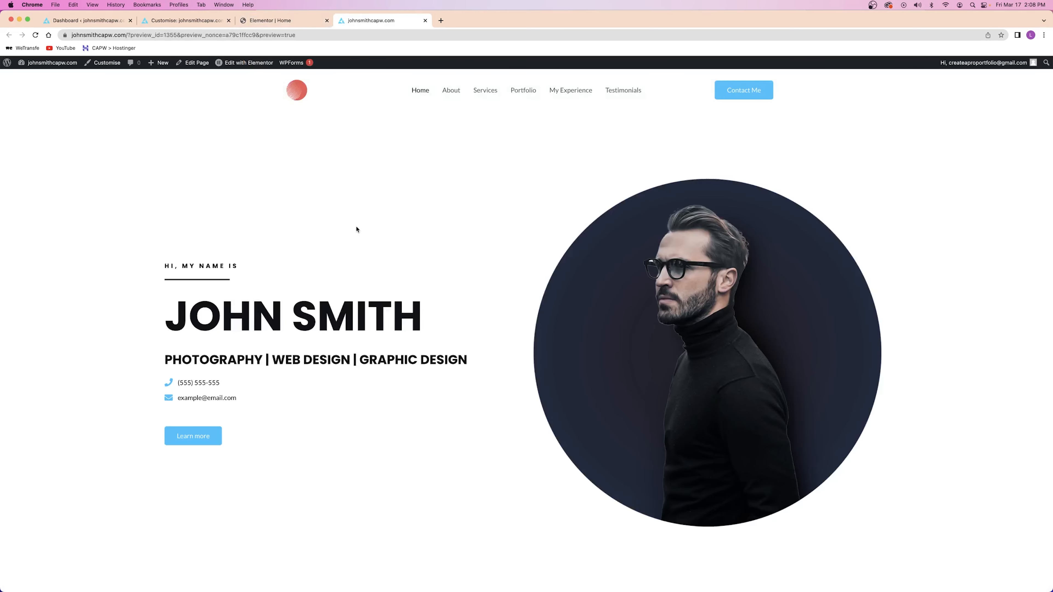
In the preview, verify the About link jumps to the About Me section
click(454, 92)
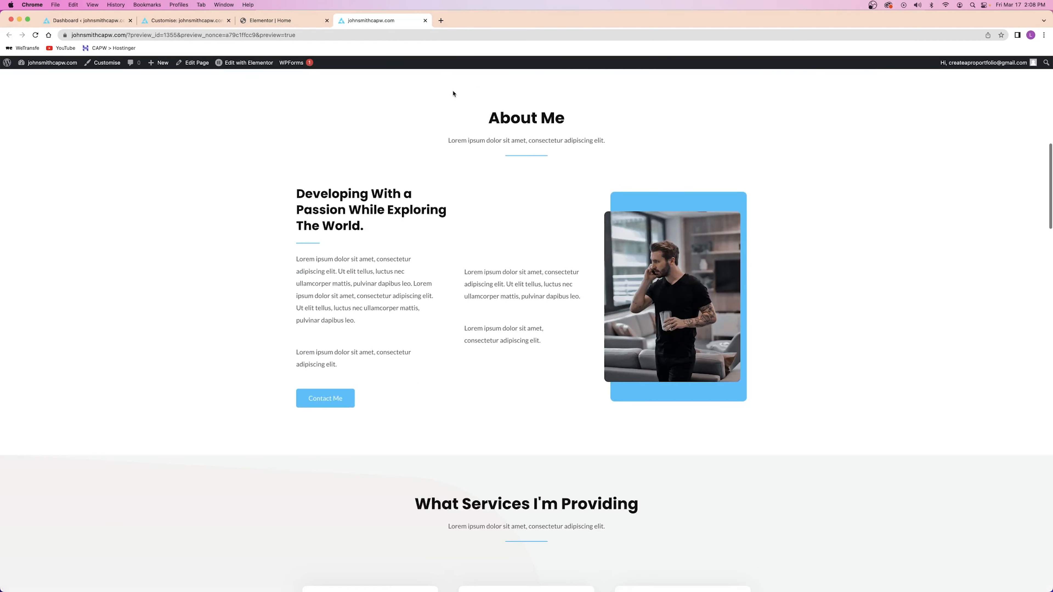
scroll(483, 142, up, 10)
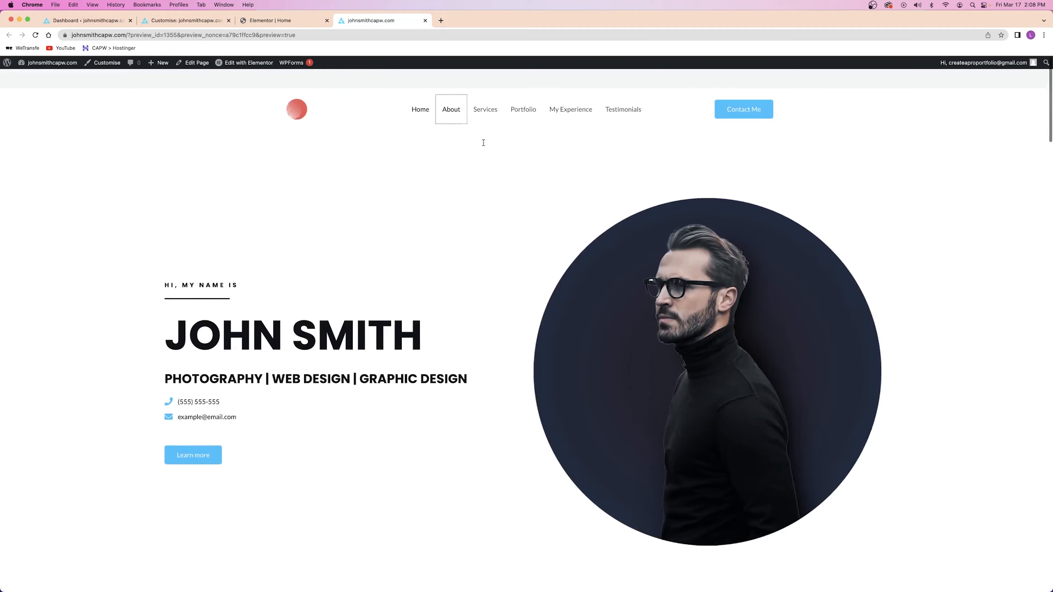
scroll(488, 108, down, 15)
scroll(486, 93, down, 1)
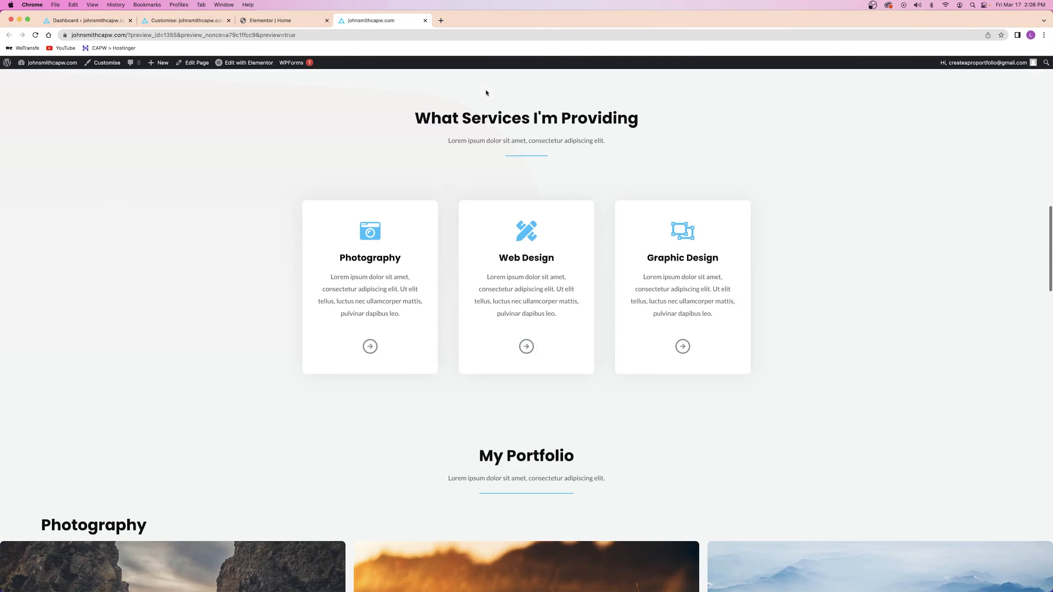
scroll(351, 217, up, 2)
scroll(353, 211, down, 3)
scroll(354, 210, up, 2)
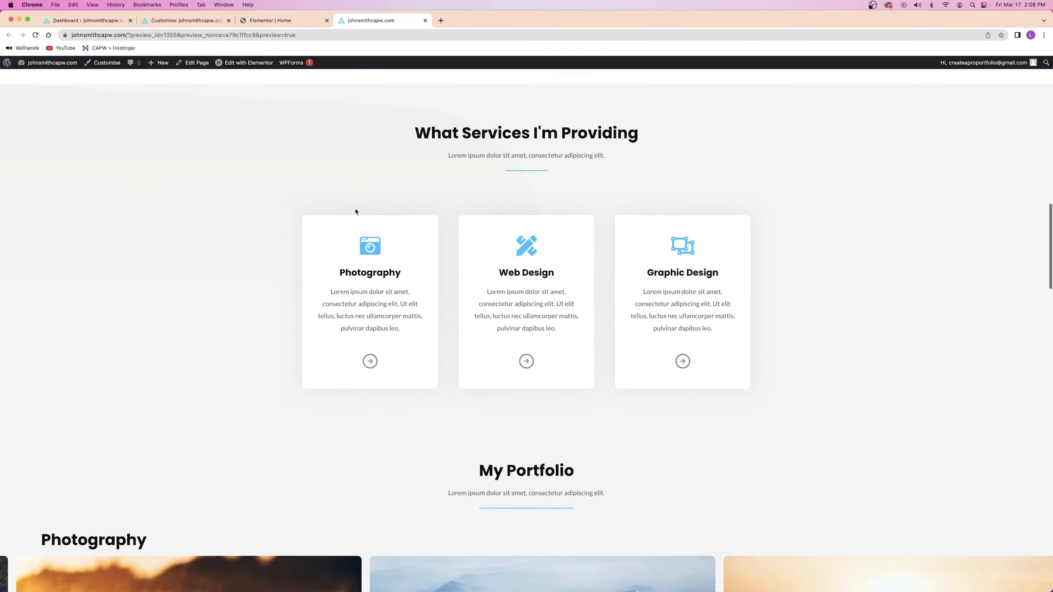
scroll(359, 207, down, 1)
scroll(480, 165, up, 1)
scroll(480, 164, up, 10)
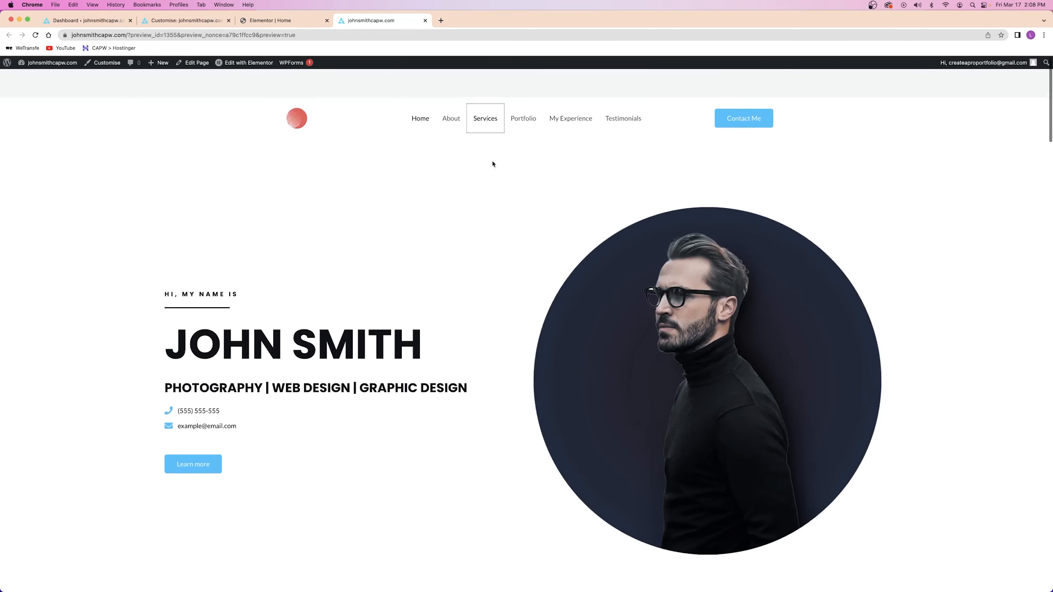
Verify Portfolio, My Experience, Testimonials and Contact Me jump correctly, then close the preview and editor tabs
click(520, 95)
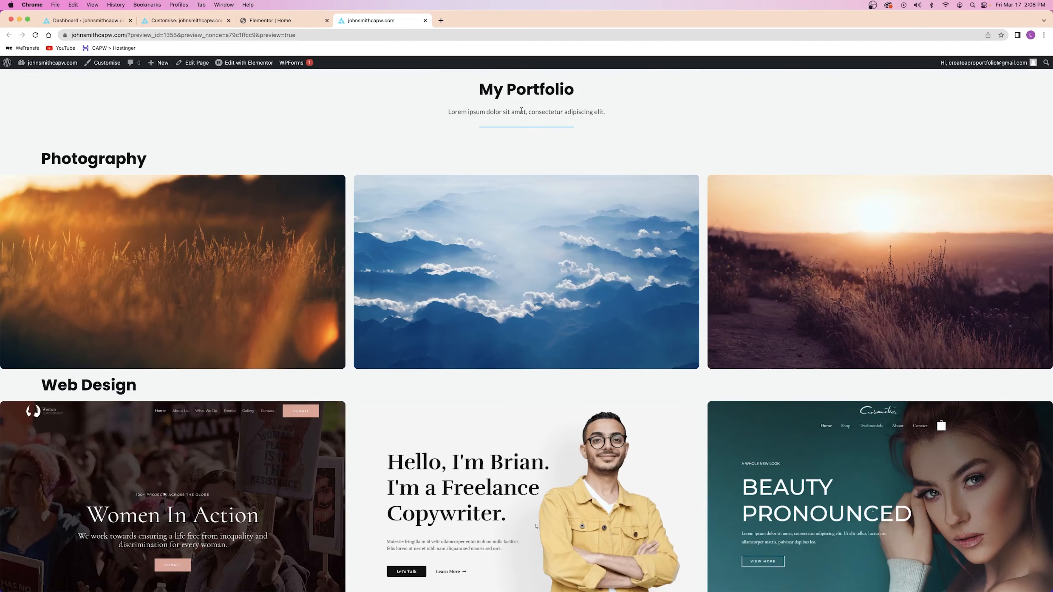
scroll(522, 116, up, 10)
scroll(552, 100, down, 1)
click(564, 95)
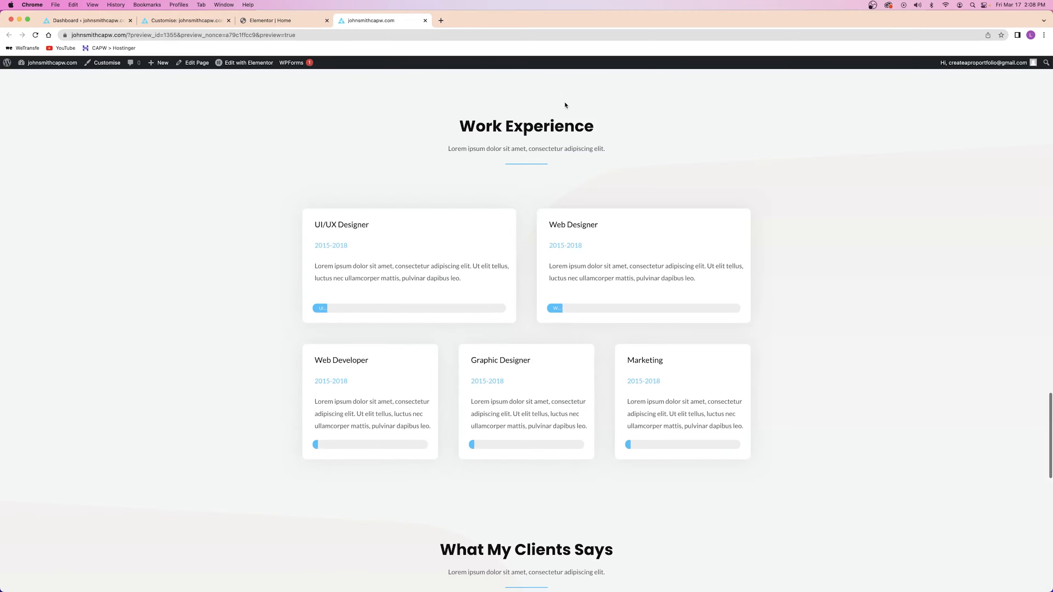
scroll(564, 176, up, 15)
scroll(576, 157, up, 3)
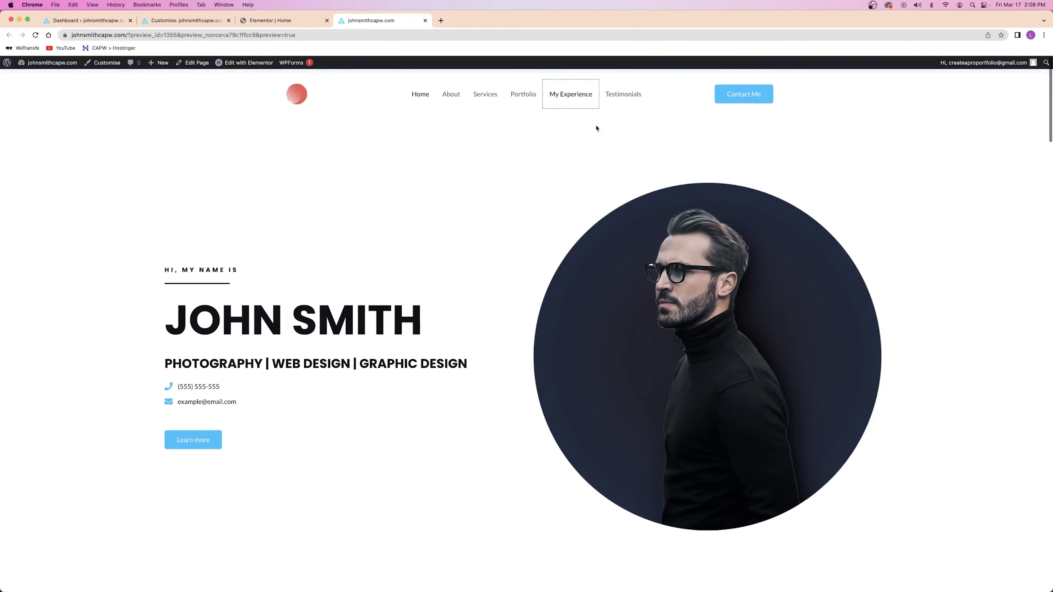
click(621, 92)
scroll(620, 96, up, 20)
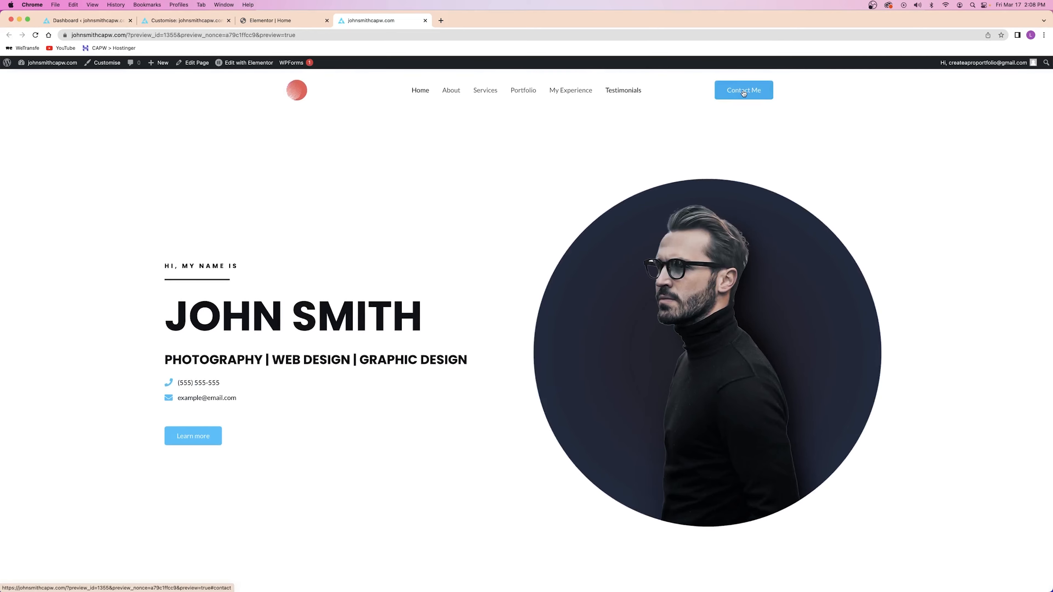
click(744, 90)
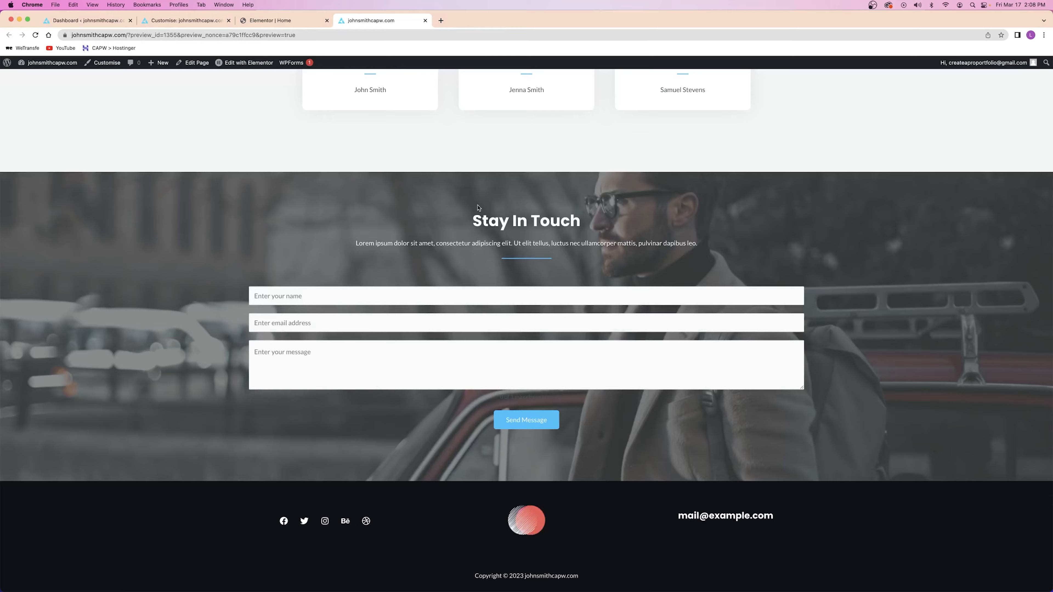
scroll(477, 207, up, 20)
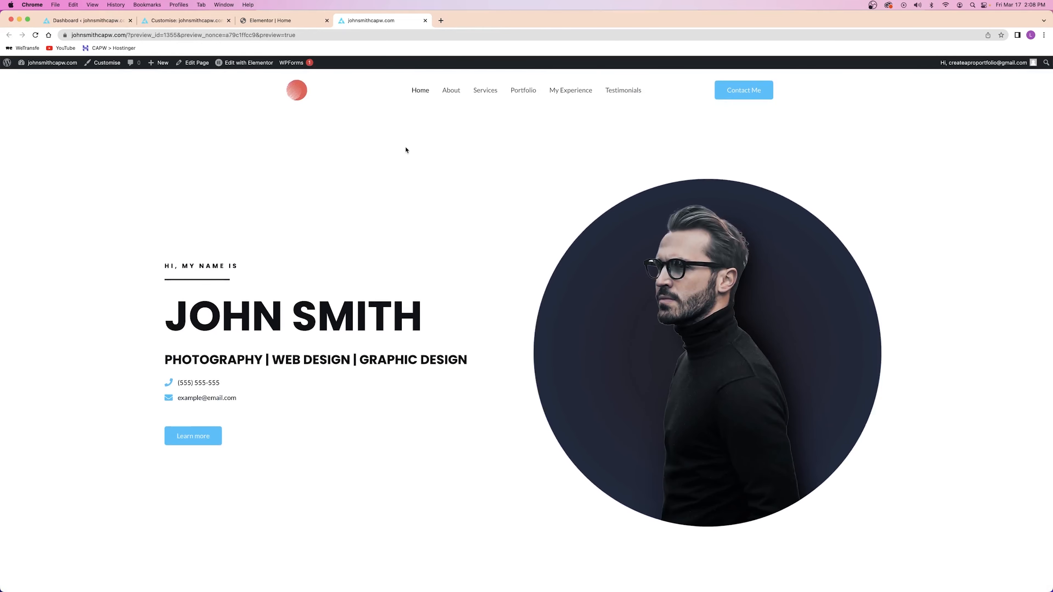
click(425, 20)
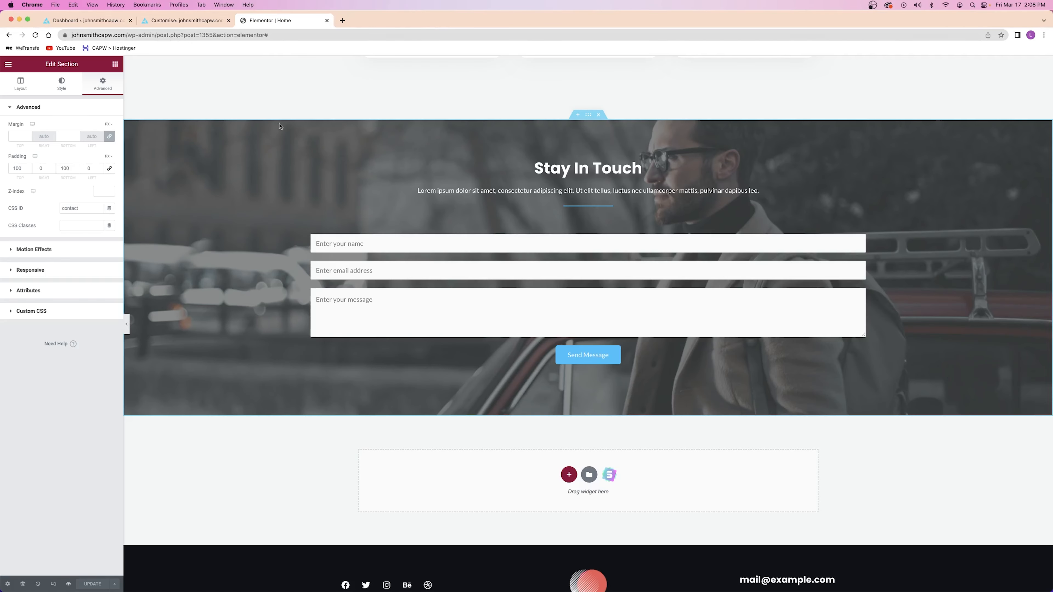
click(326, 20)
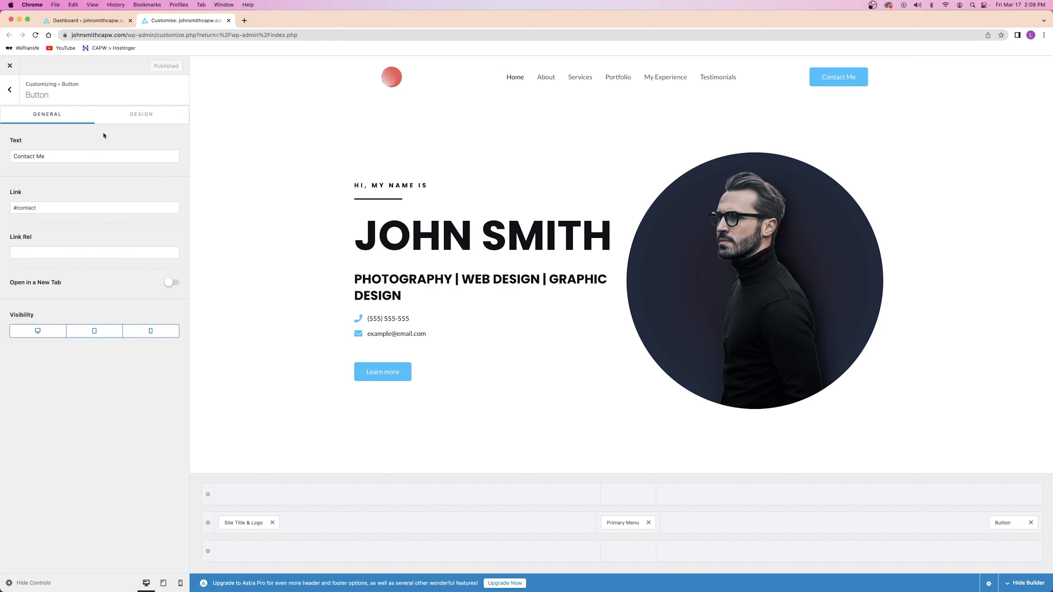
Open the Header Builder's Site Title & Logo settings, reloading the Customizer along the way
click(2, 91)
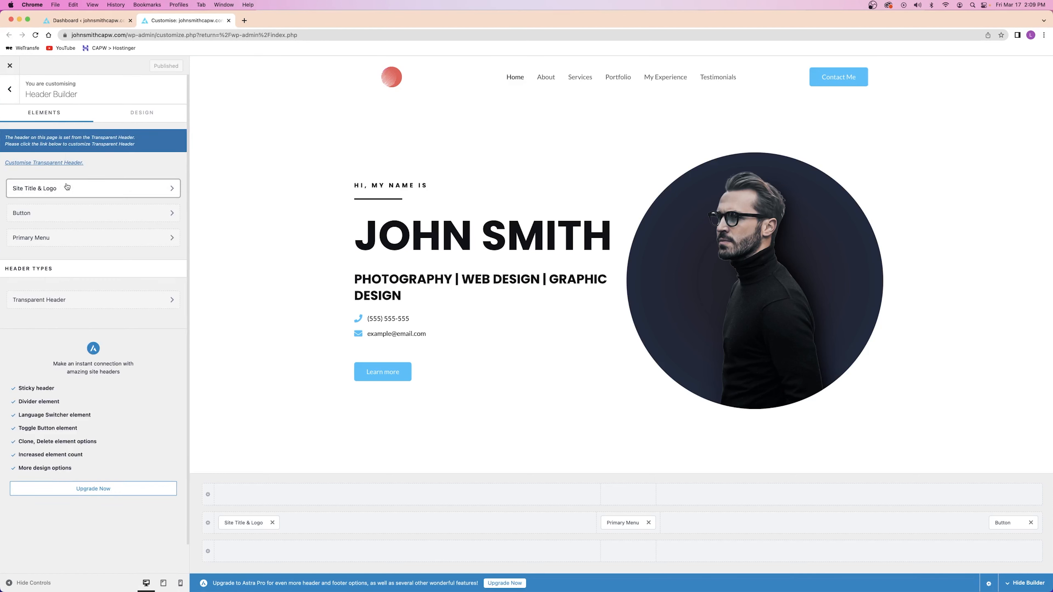
click(83, 188)
click(35, 36)
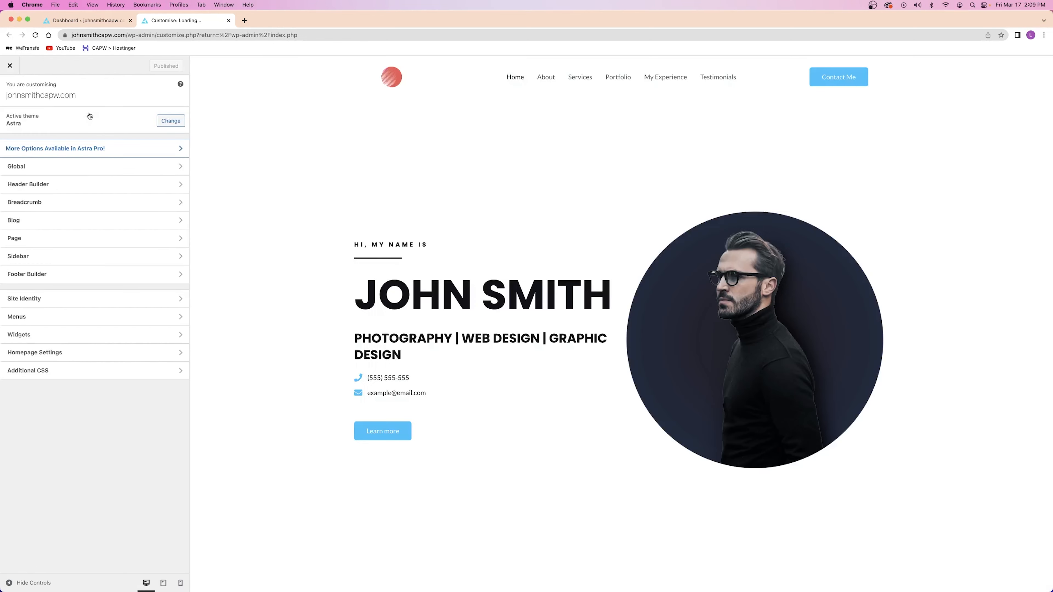
click(46, 186)
click(47, 189)
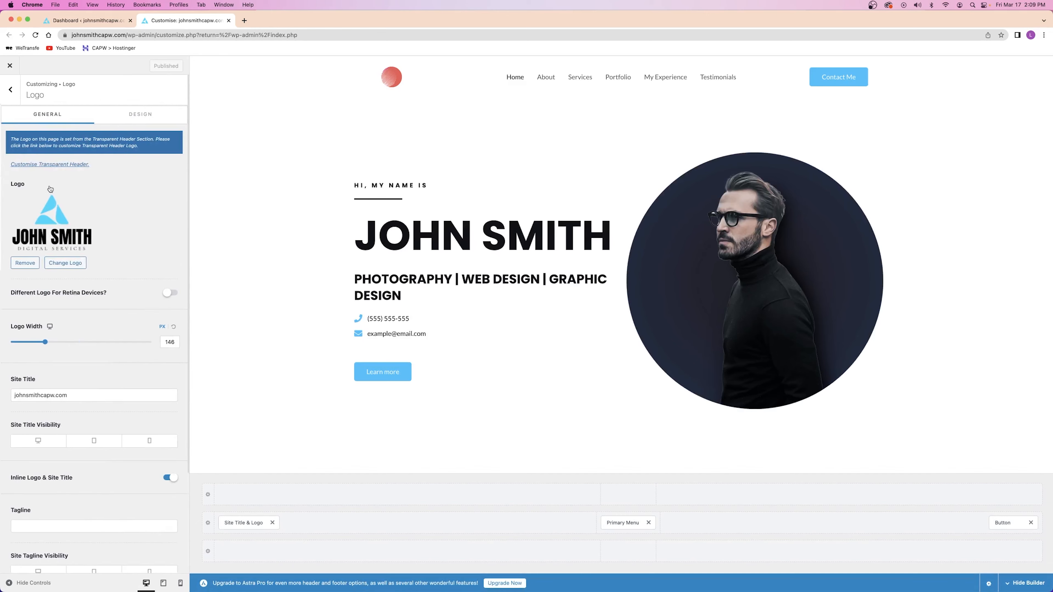
scroll(49, 189, down, 3)
scroll(50, 188, up, 3)
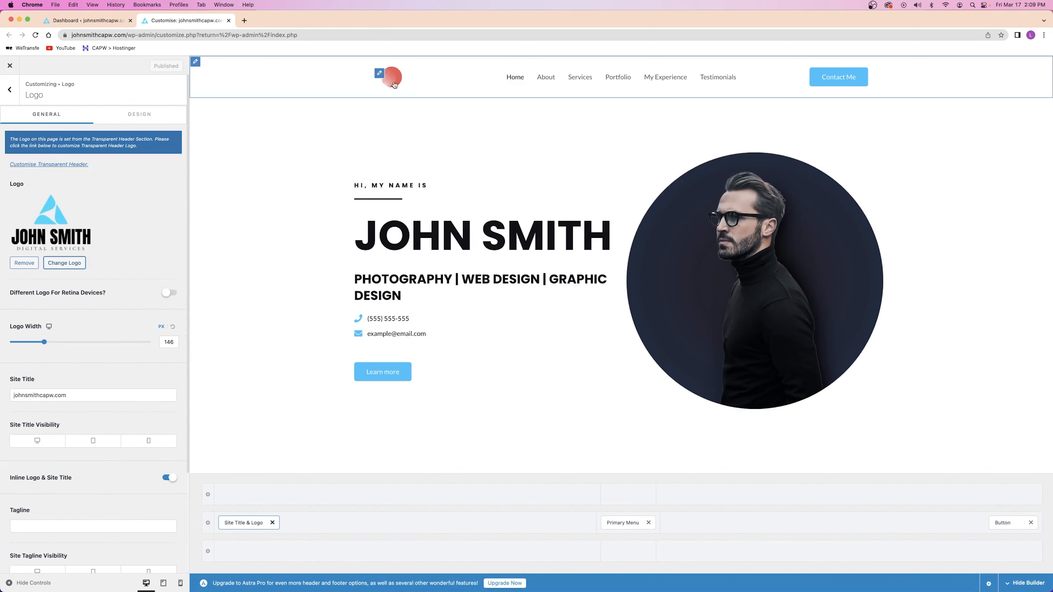
Reopen the Customizer in a new tab and open the header logo's Transparent Header settings
click(228, 20)
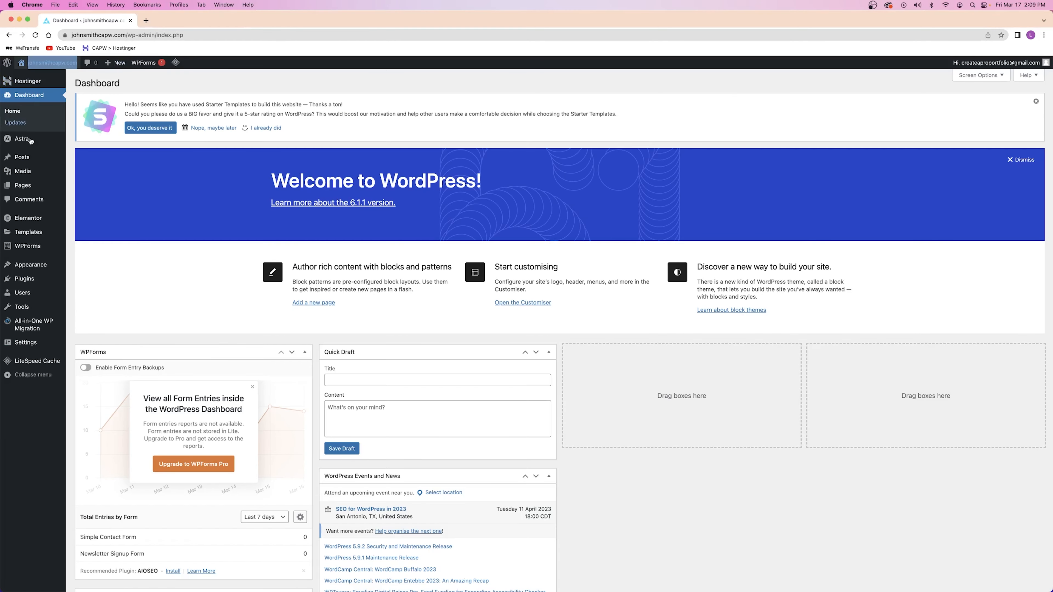
mouse_move(33, 264)
right_click(88, 278)
click(98, 282)
click(177, 23)
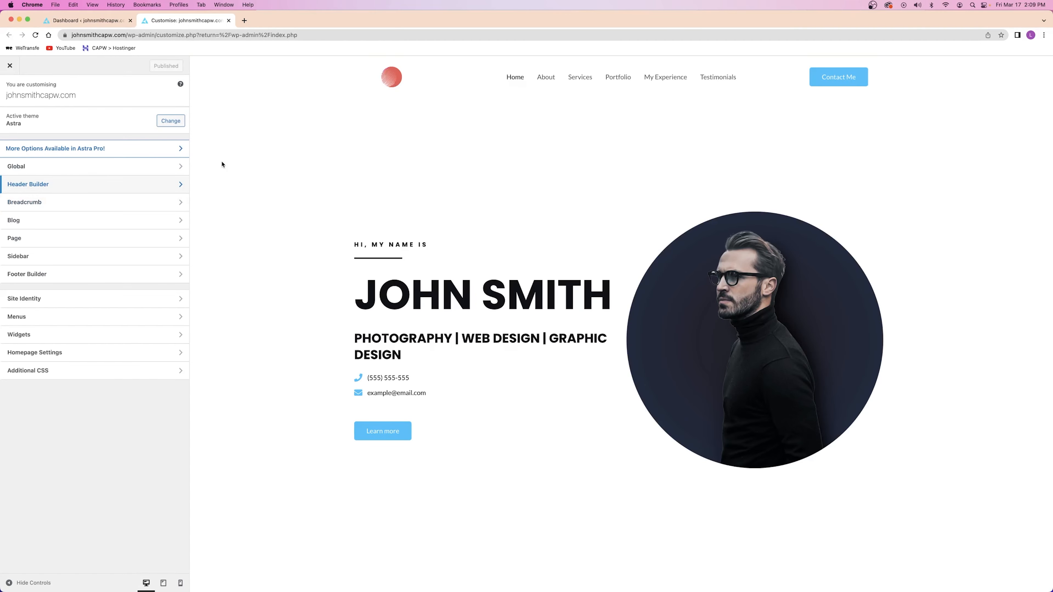
shift+click(406, 79)
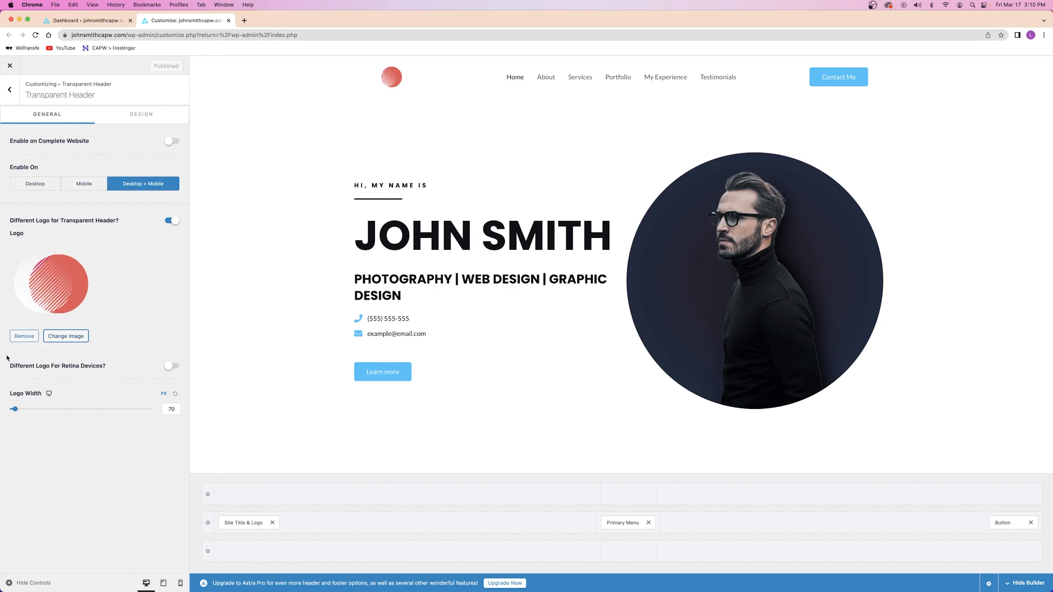
Remove the separate transparent-header logo image and publish
click(24, 336)
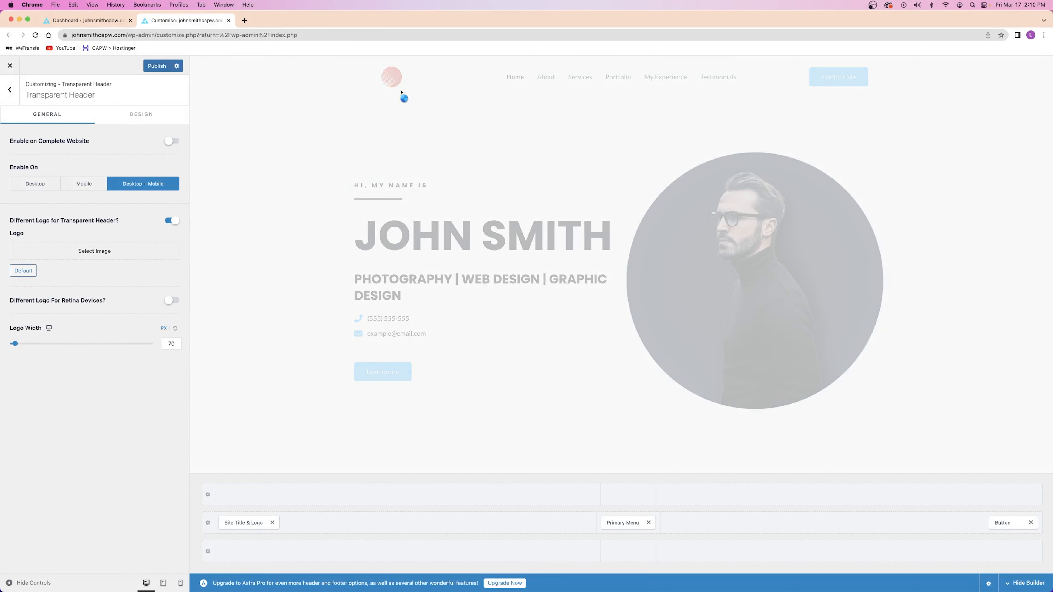
click(153, 69)
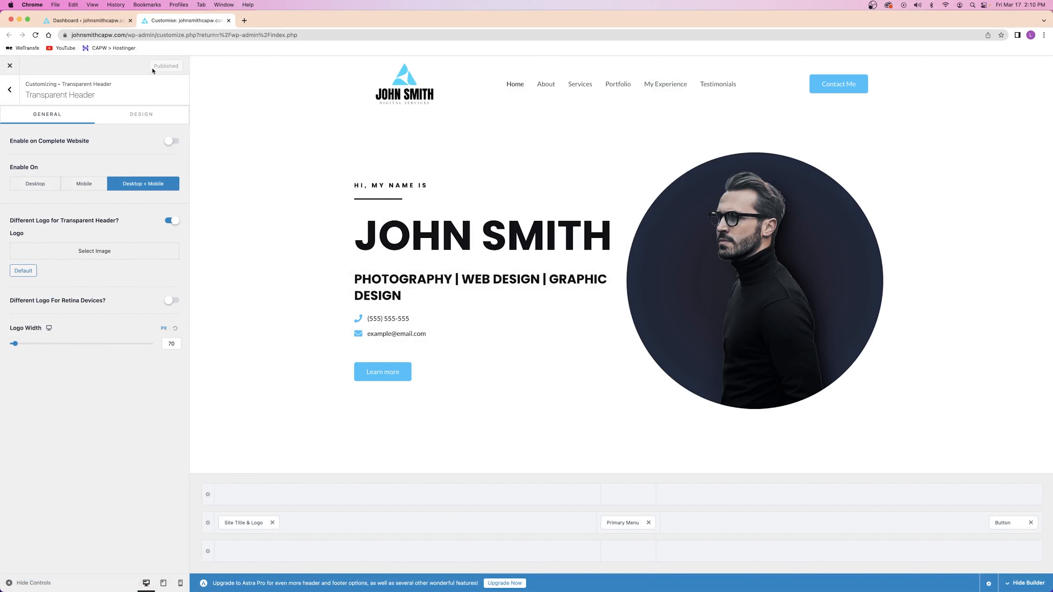
drag(54, 96, 109, 98)
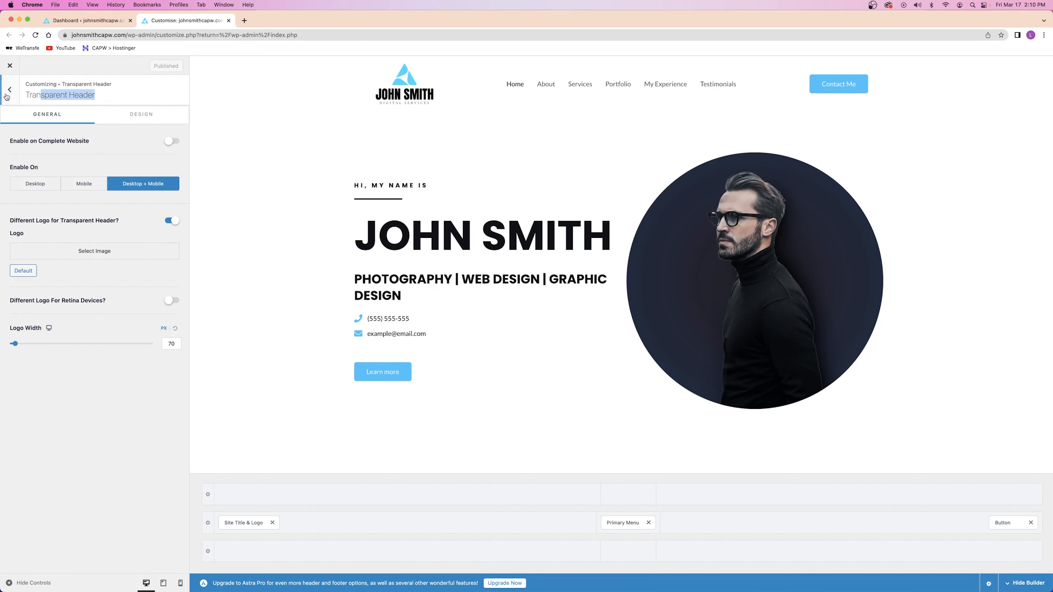
Turn off 'Different Logo for Transparent Header?' and publish the change
click(10, 92)
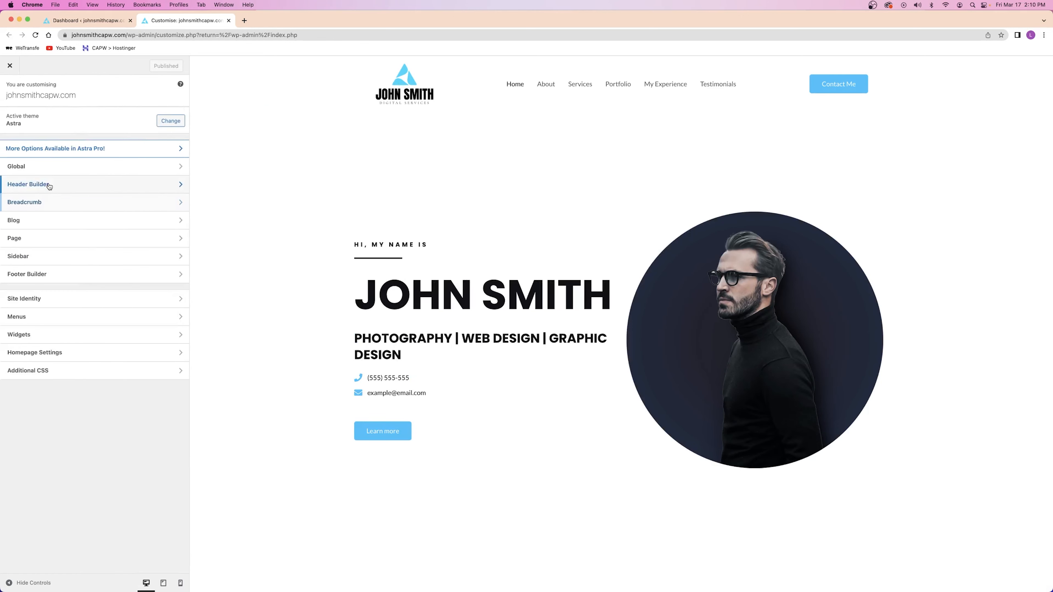
click(28, 184)
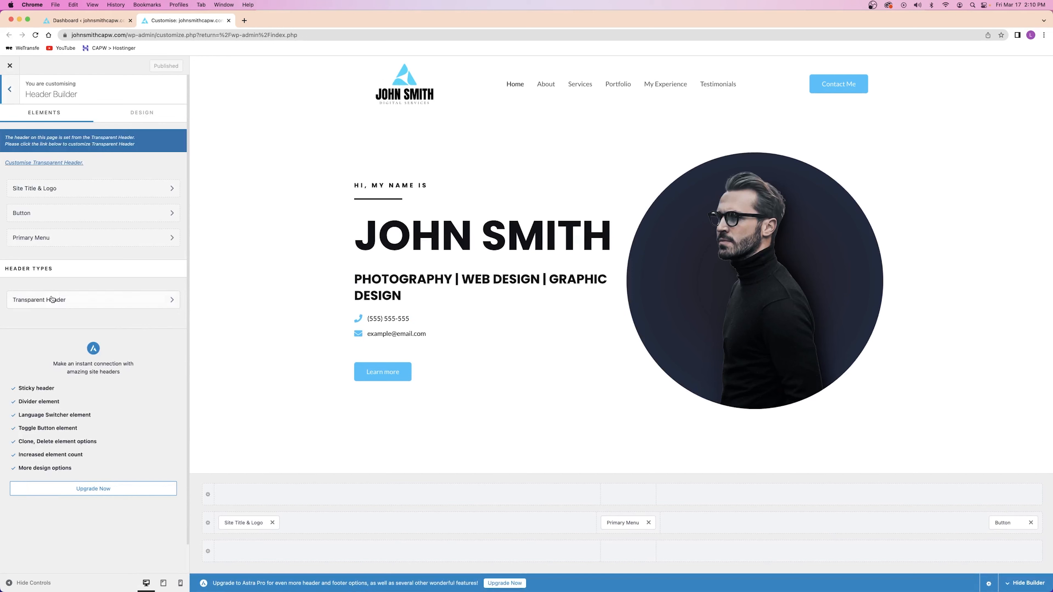
click(51, 300)
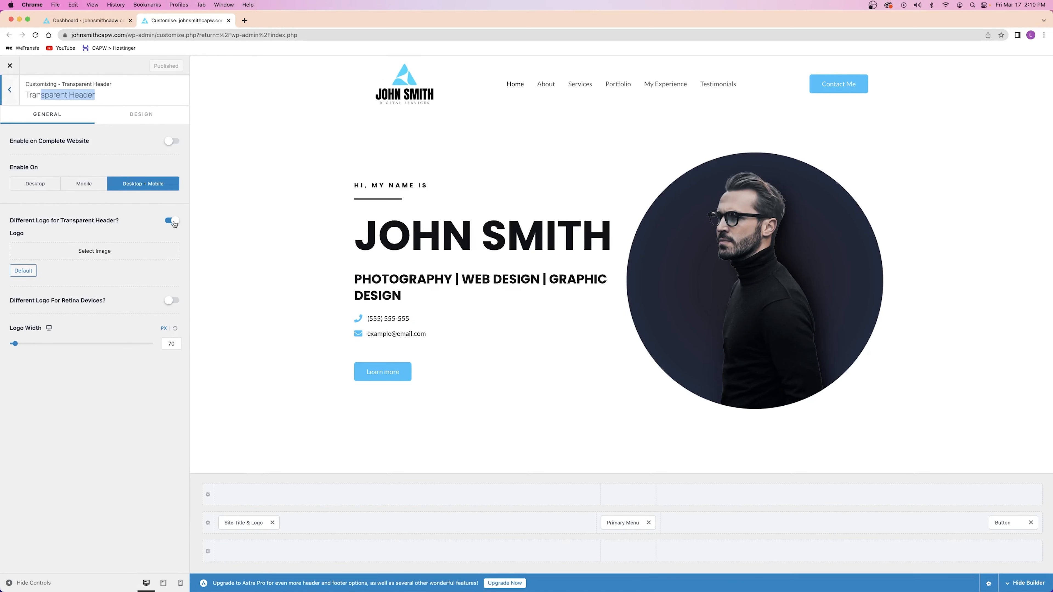
click(172, 221)
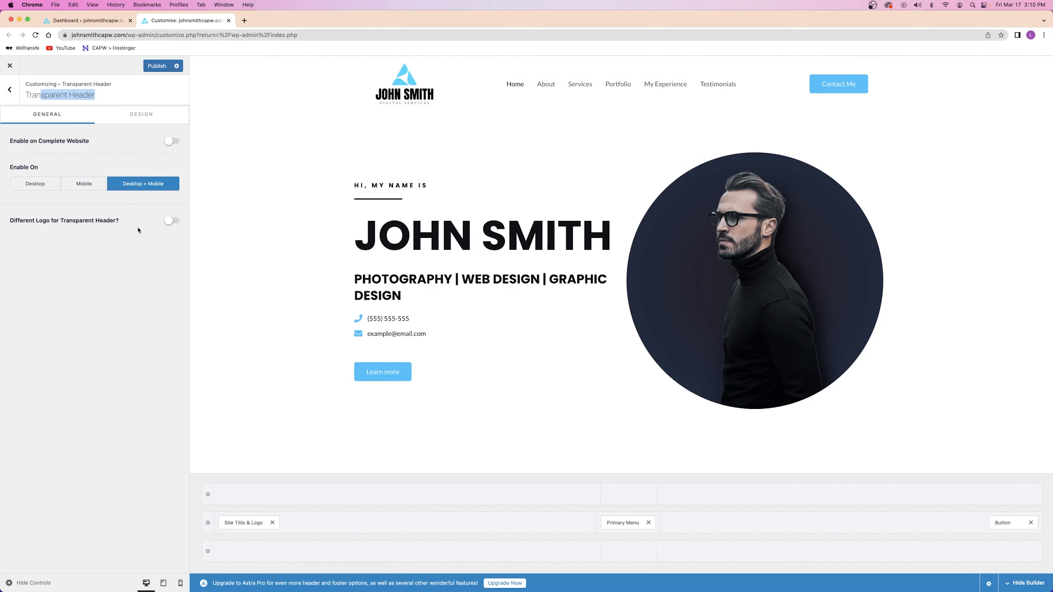
click(153, 68)
click(125, 101)
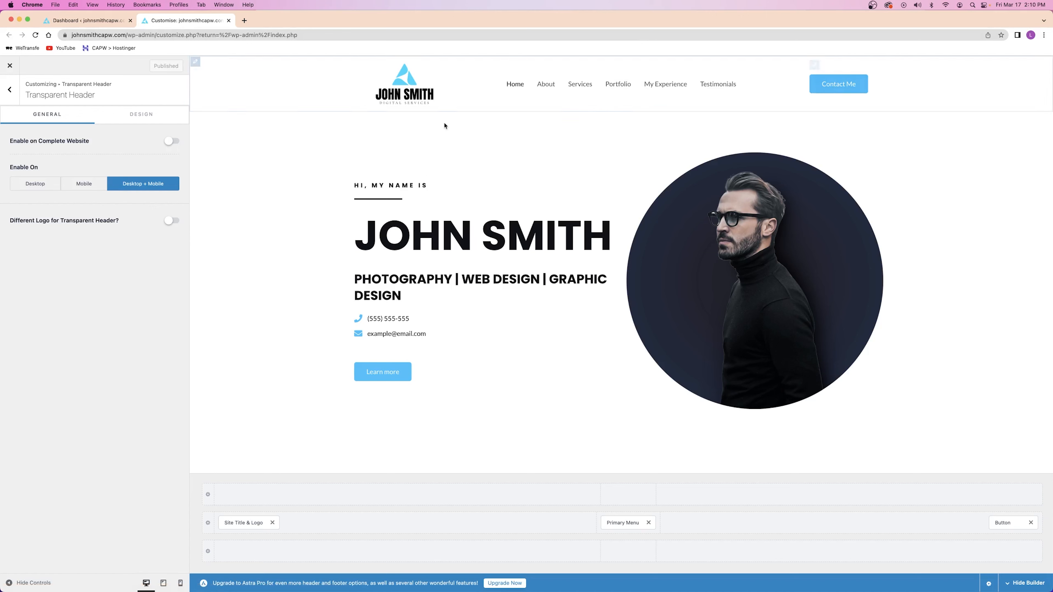
Set the Primary Footer row background to dark grey 4C5253
click(9, 89)
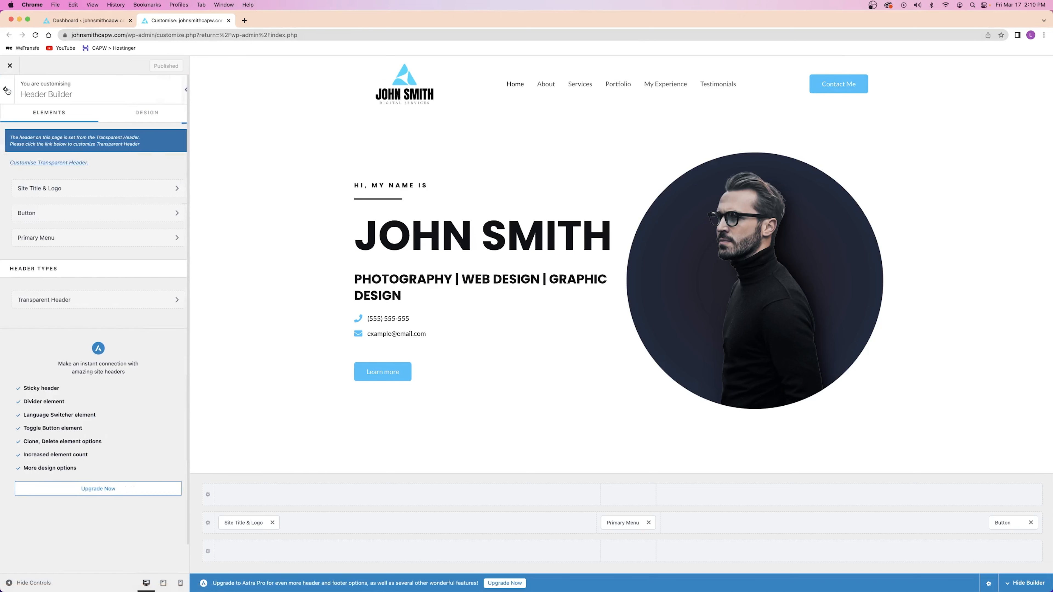
click(8, 90)
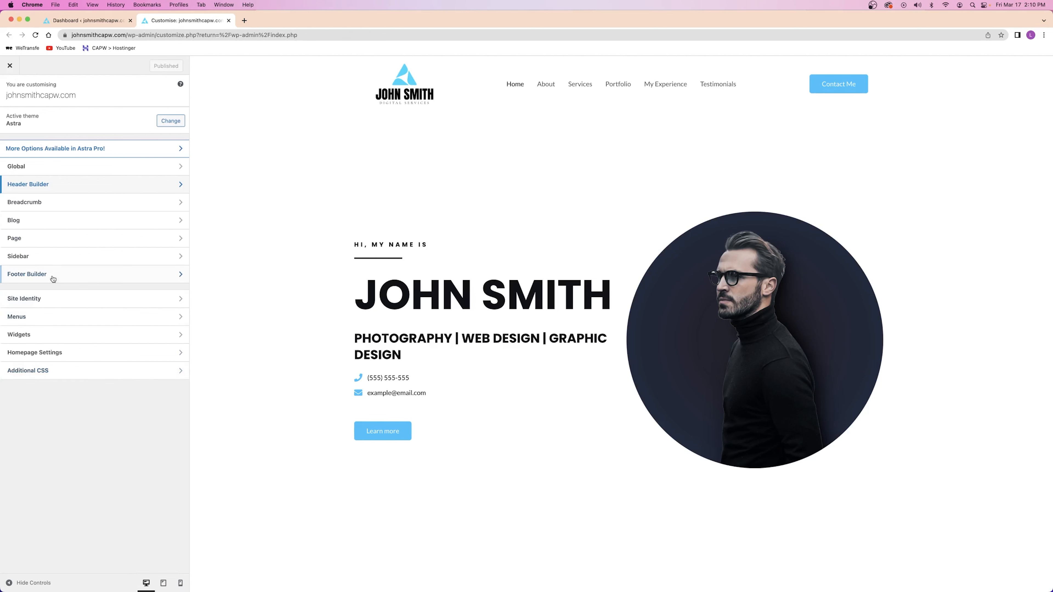
click(12, 277)
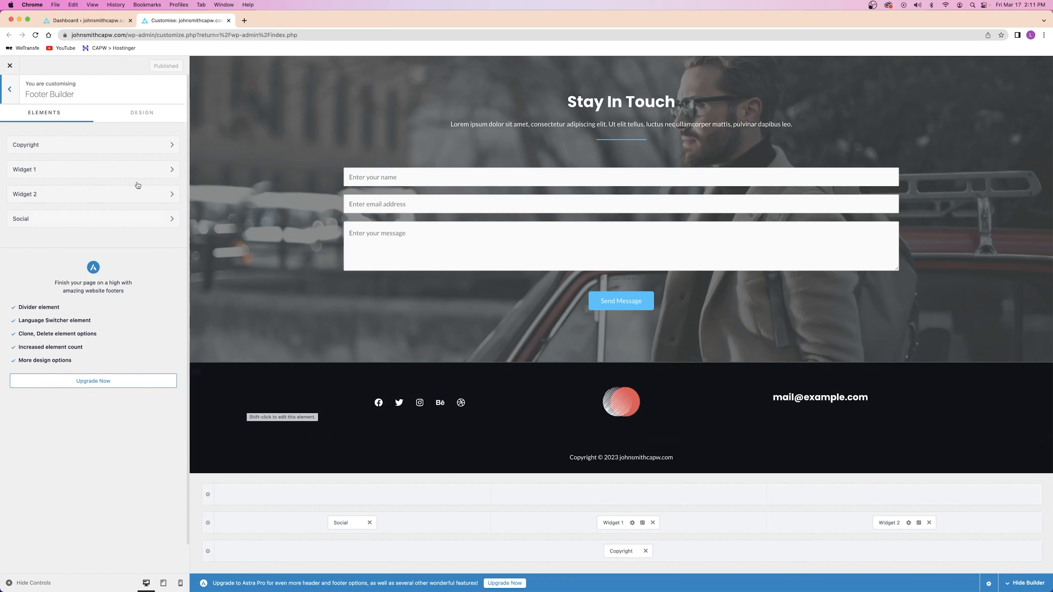
click(207, 524)
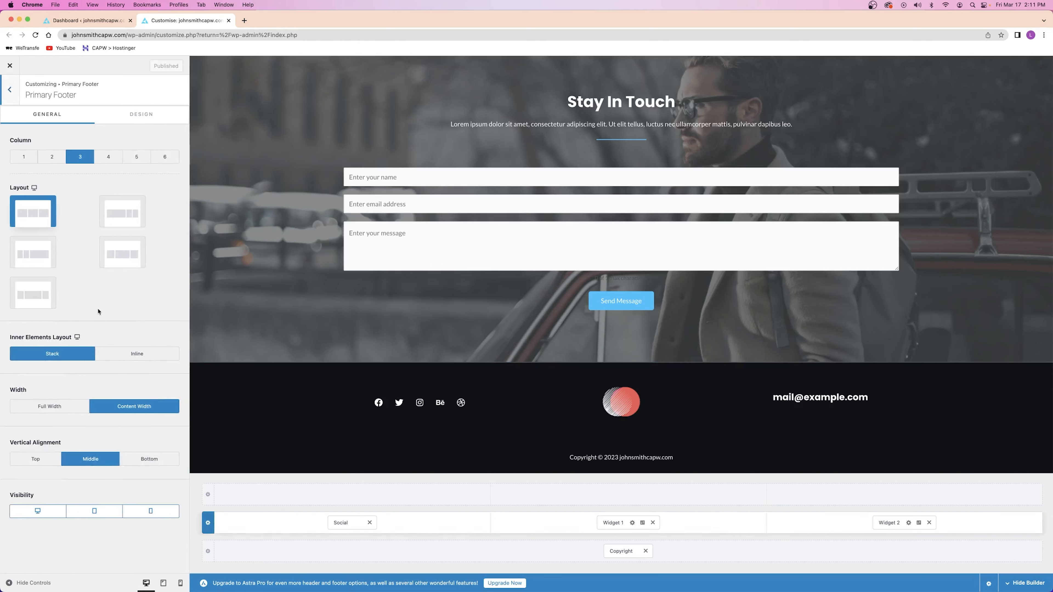
click(140, 117)
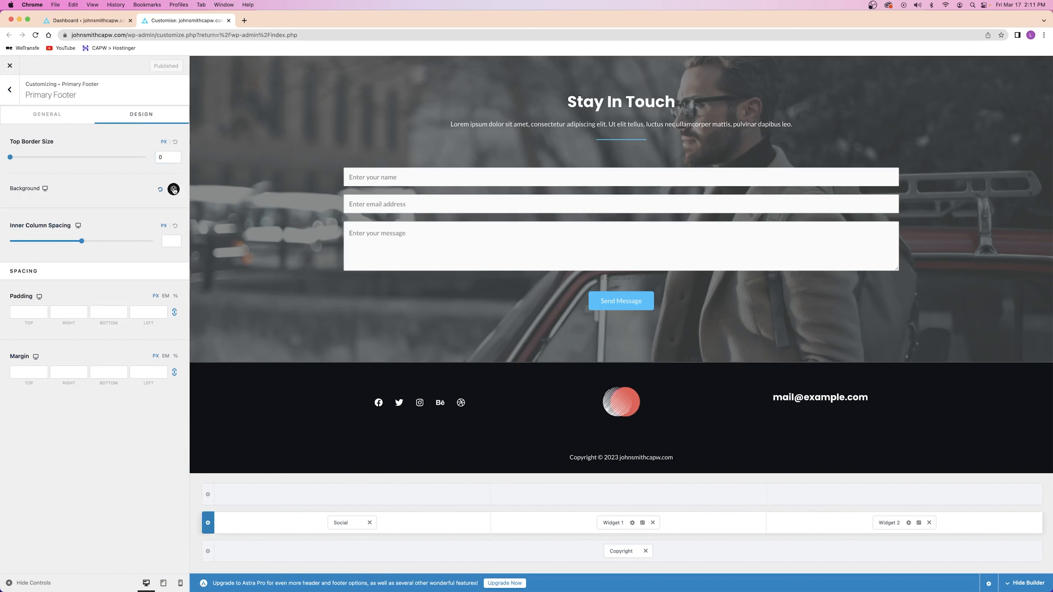
click(174, 190)
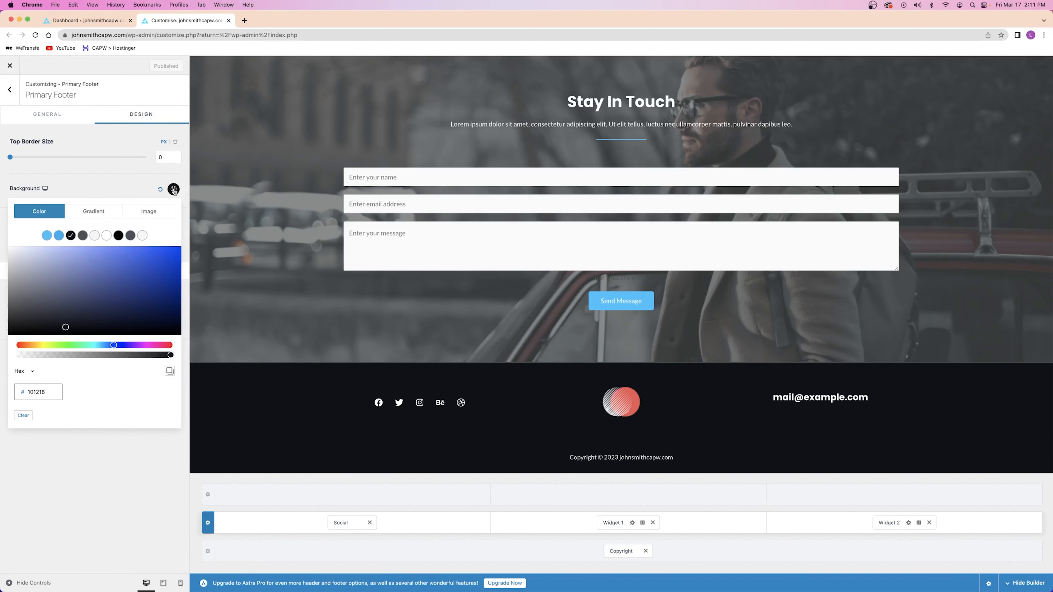
click(83, 237)
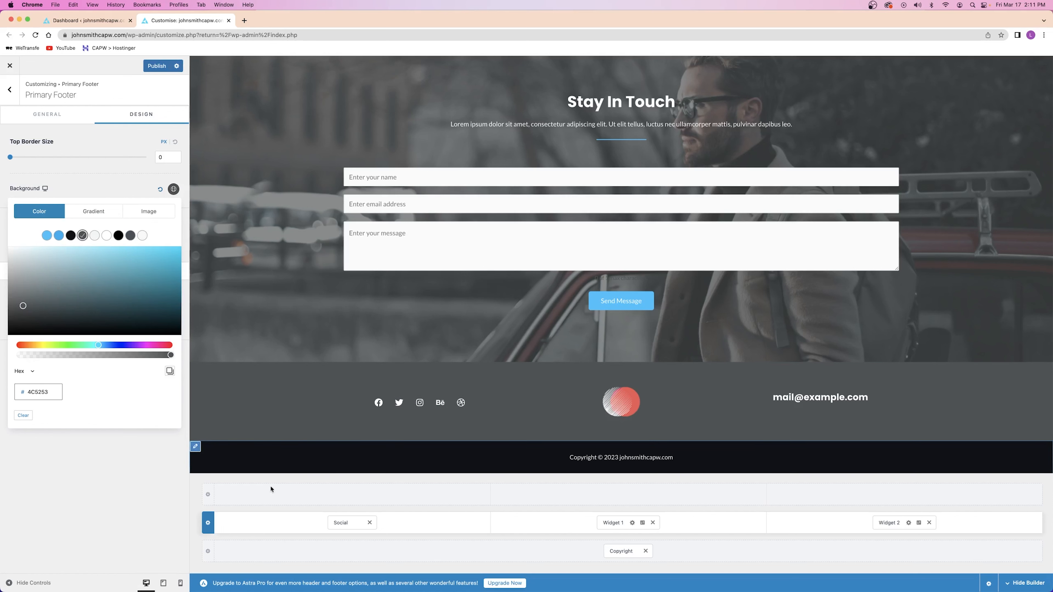
Give the Below Footer copyright bar the same dark grey background
click(208, 552)
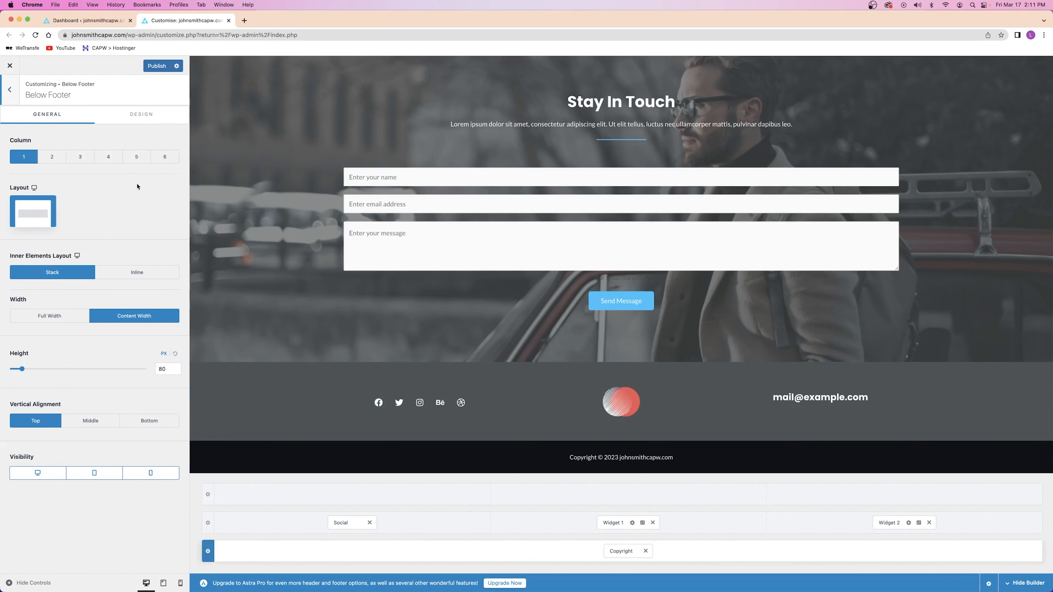
click(124, 120)
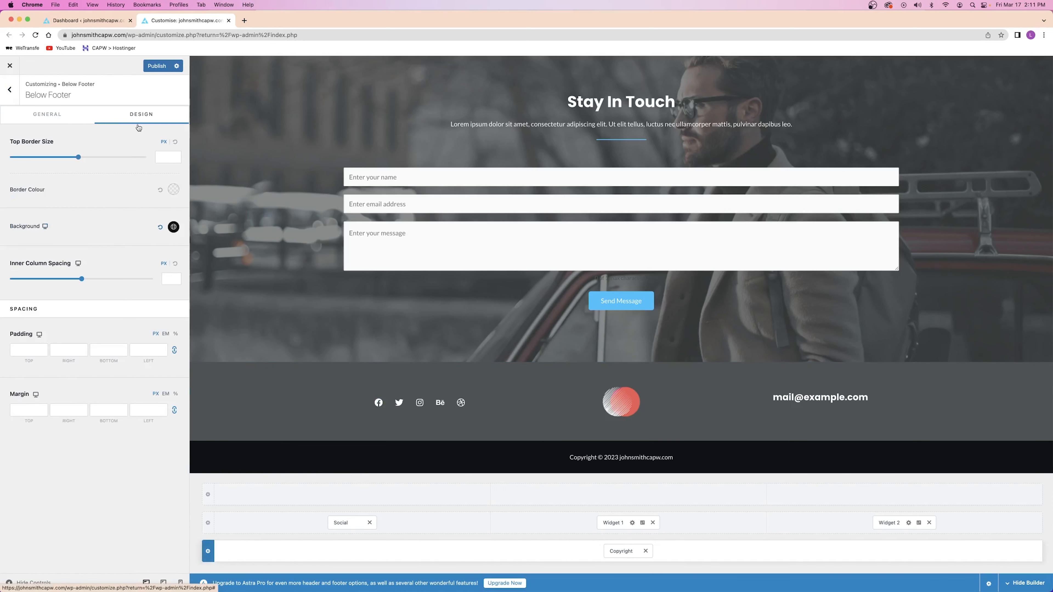
click(173, 228)
click(130, 273)
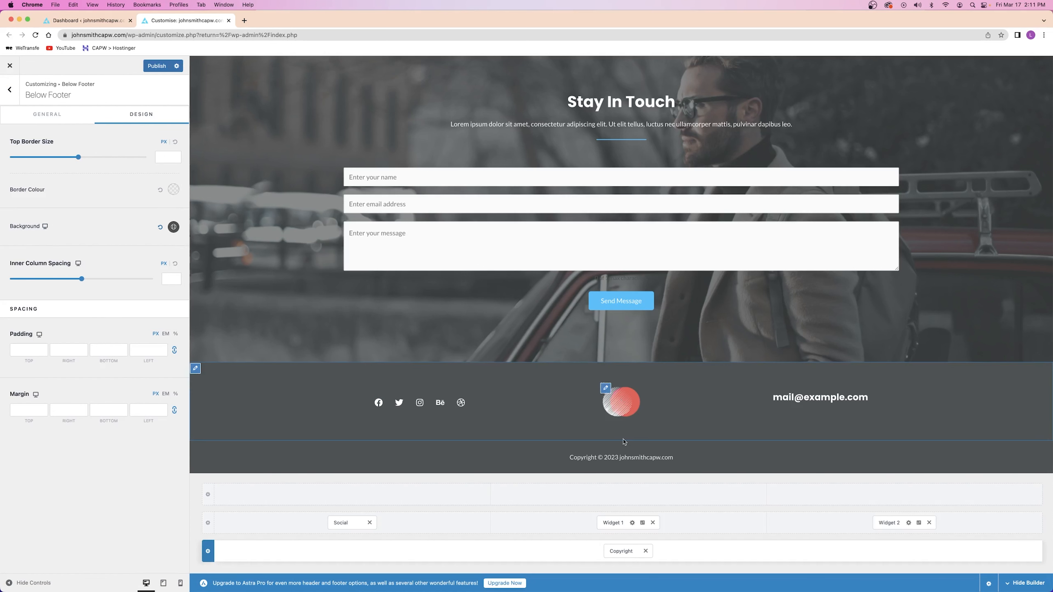
click(613, 524)
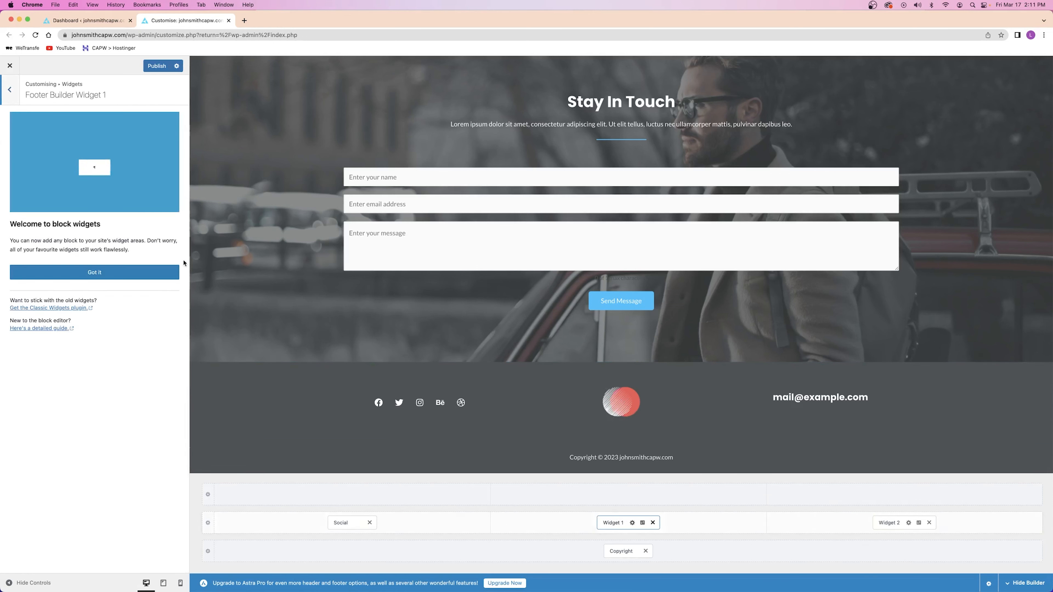
Replace the Widget 1 red circle logo with the icon.png blue triangle image
click(92, 277)
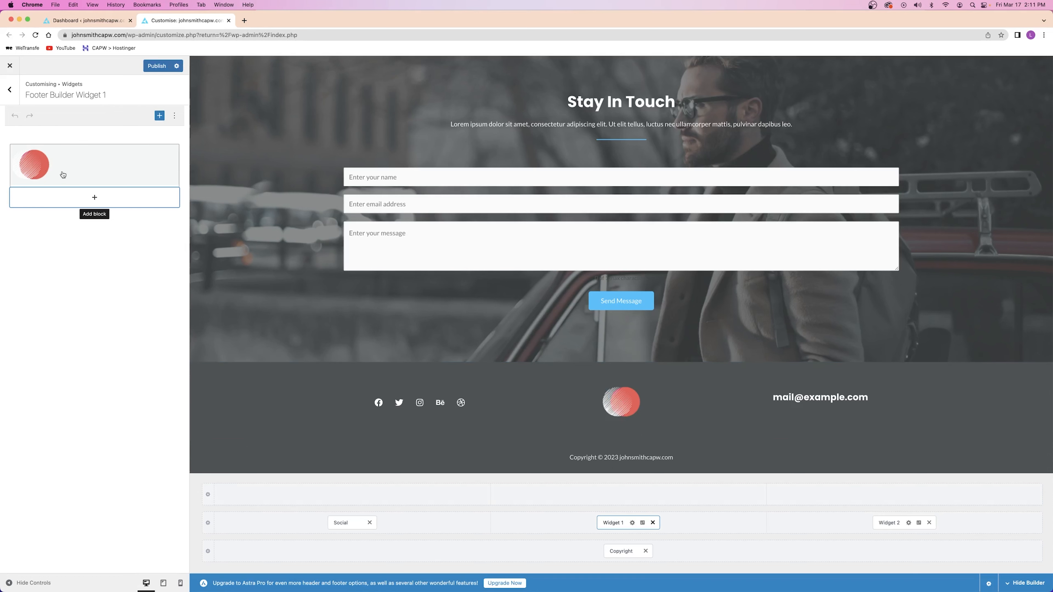
click(34, 170)
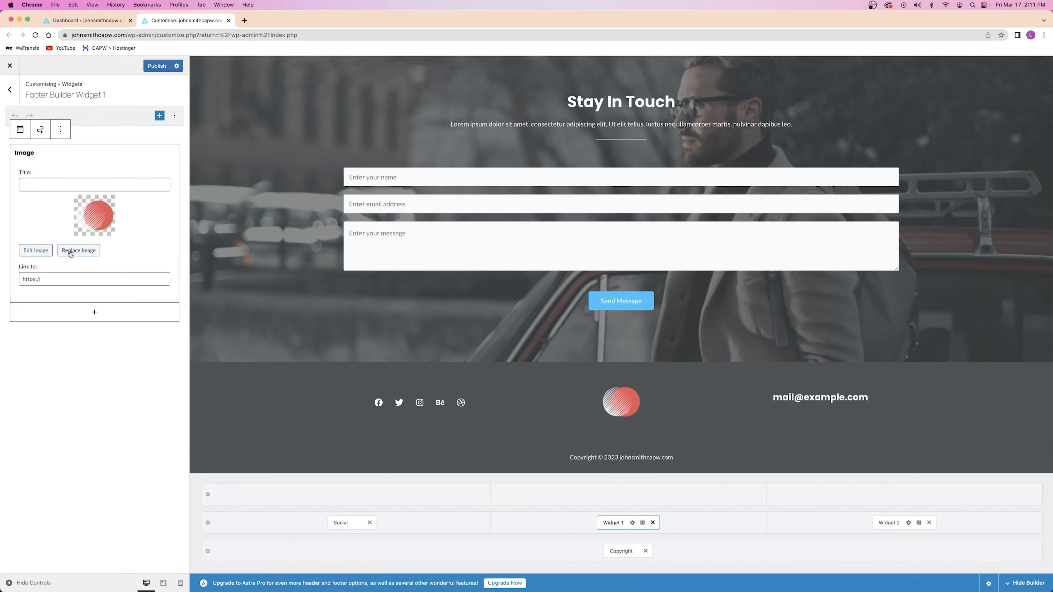
click(74, 250)
click(122, 171)
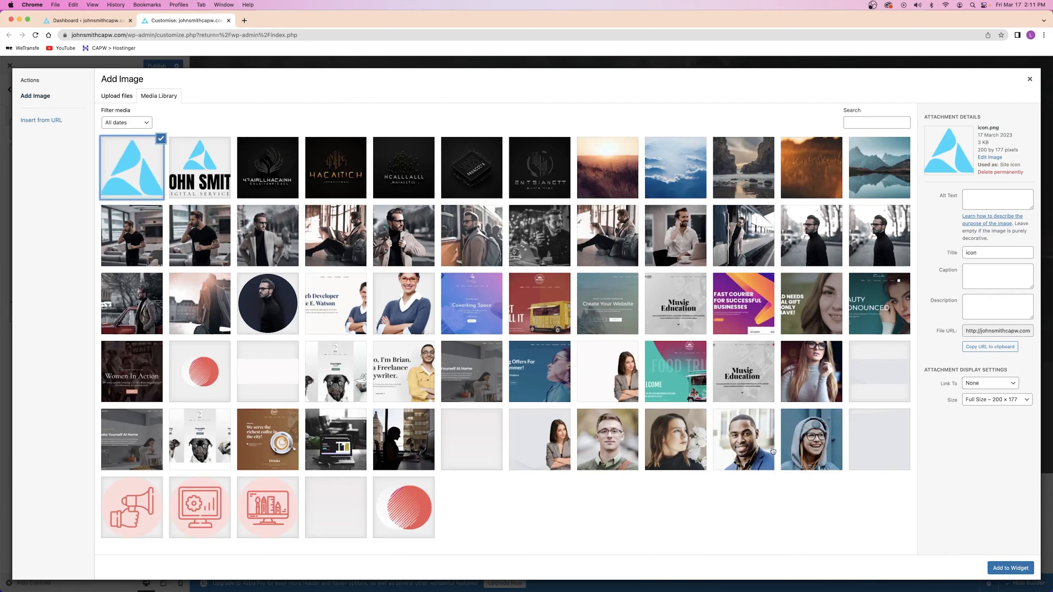
click(1010, 568)
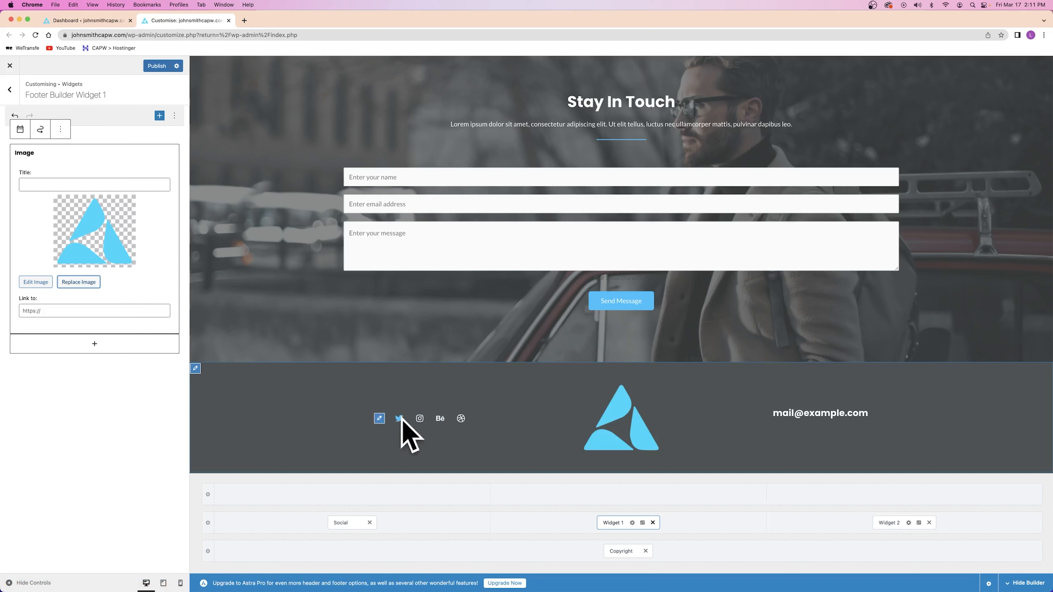
click(337, 524)
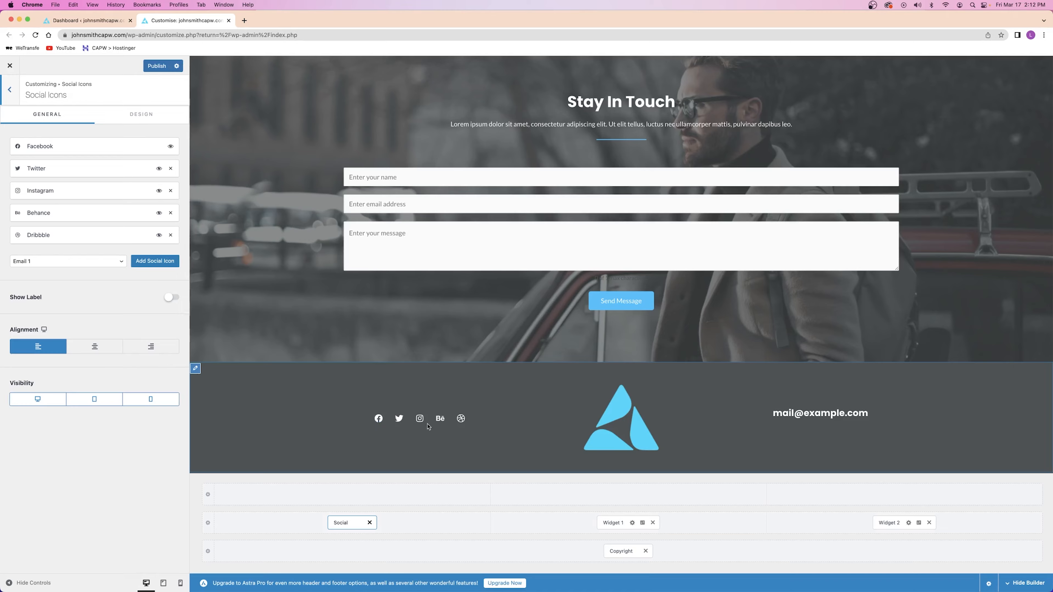
Inspect the Facebook social icon's settings and link field, and open a spare browser tab
scroll(396, 325, up, 10)
scroll(396, 324, up, 10)
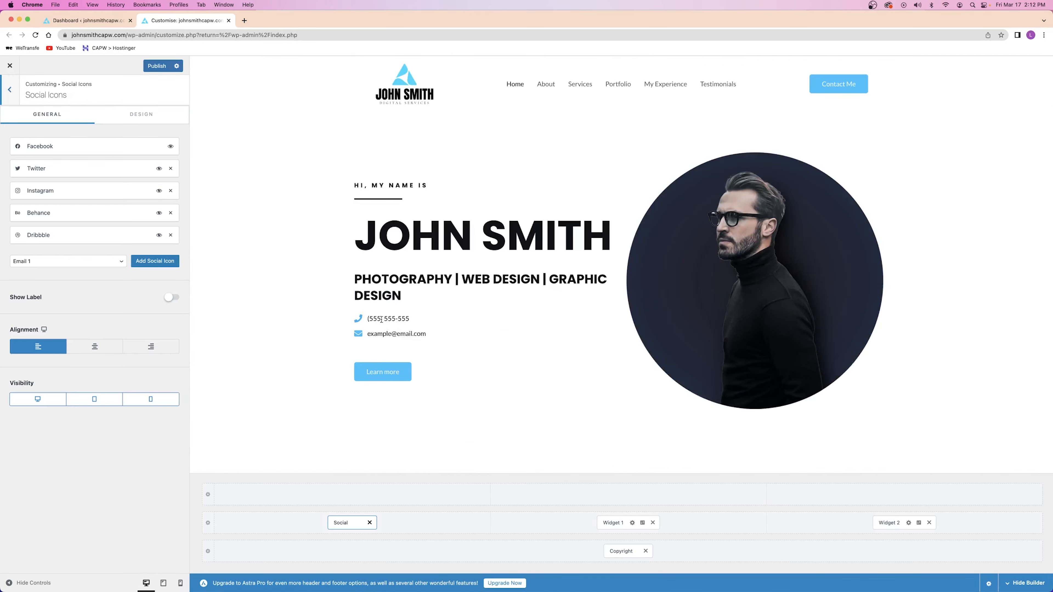
scroll(382, 320, down, 20)
mouse_move(53, 148)
mouse_down()
mouse_move(49, 216)
mouse_move(51, 145)
mouse_up()
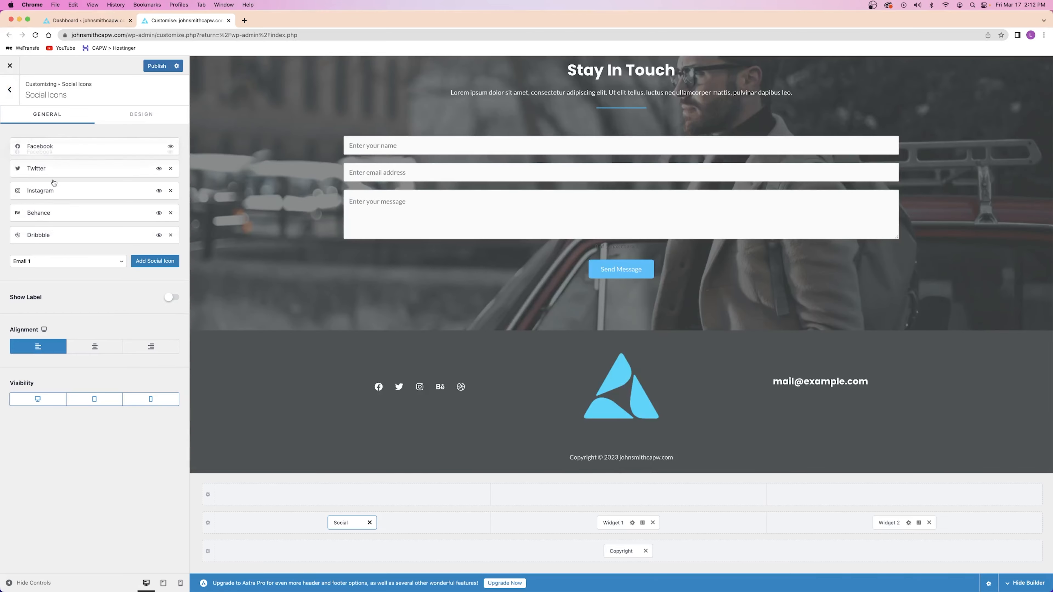
click(51, 148)
drag(51, 175, 1, 179)
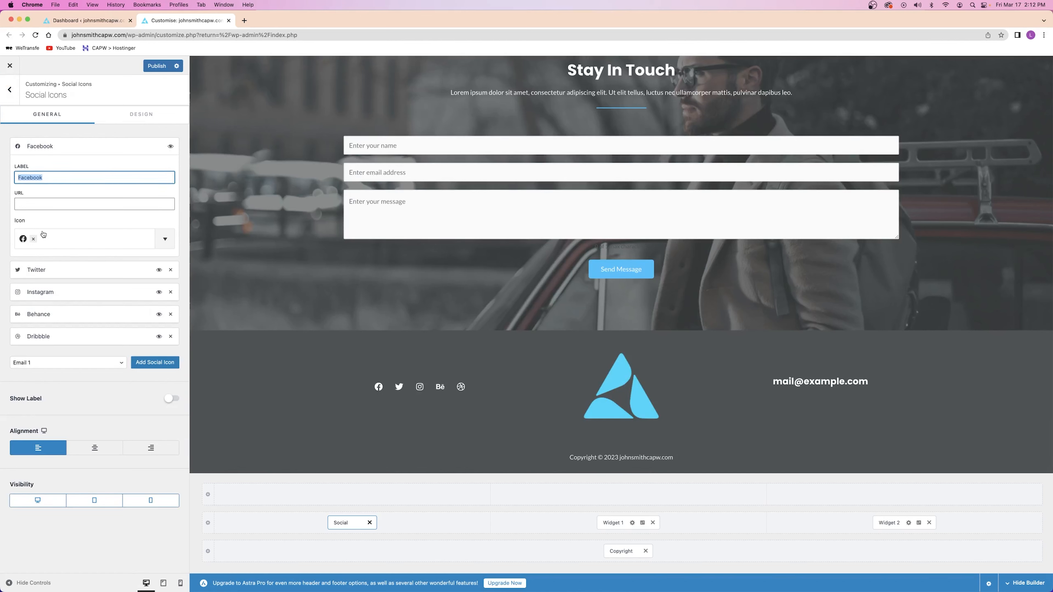
click(45, 149)
click(46, 149)
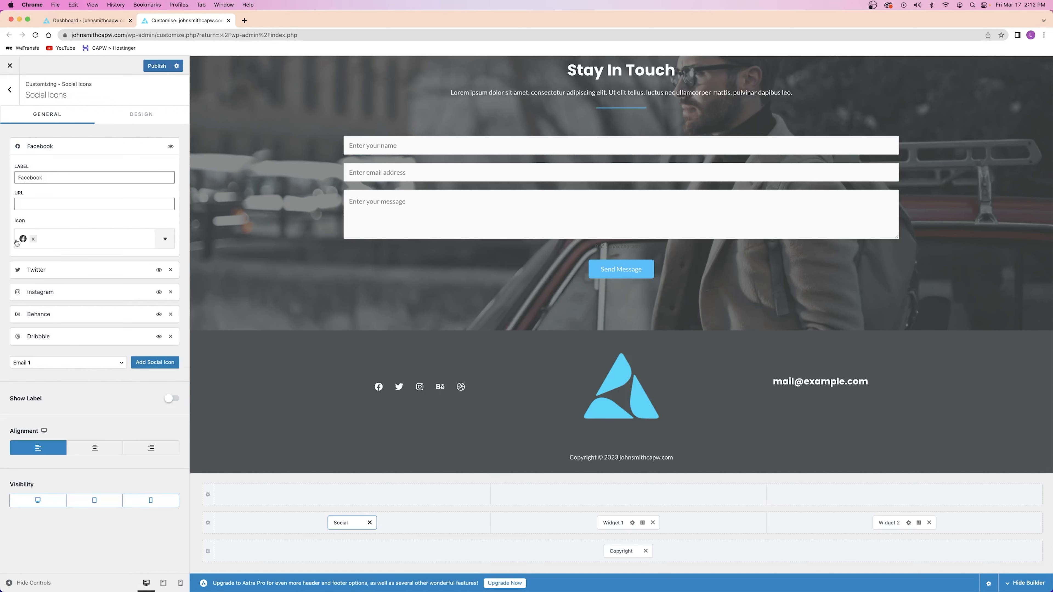
click(59, 152)
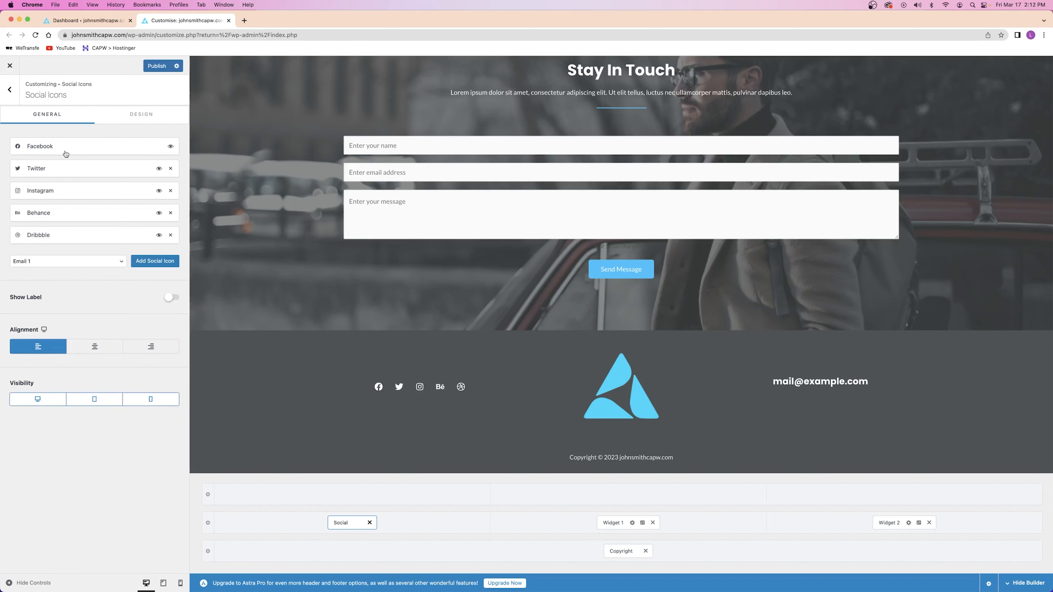
click(66, 153)
click(30, 205)
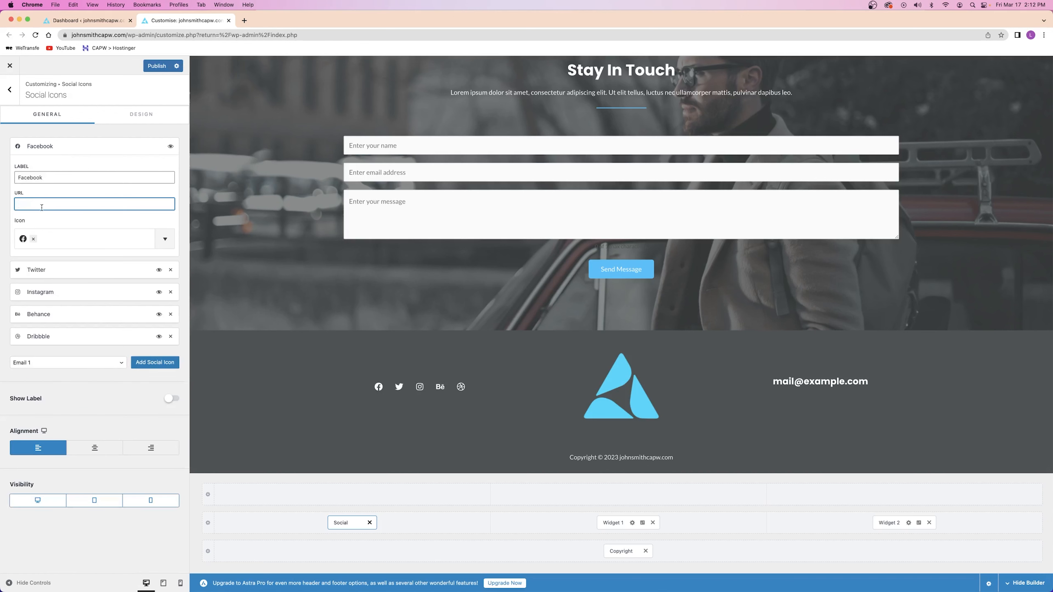
click(244, 20)
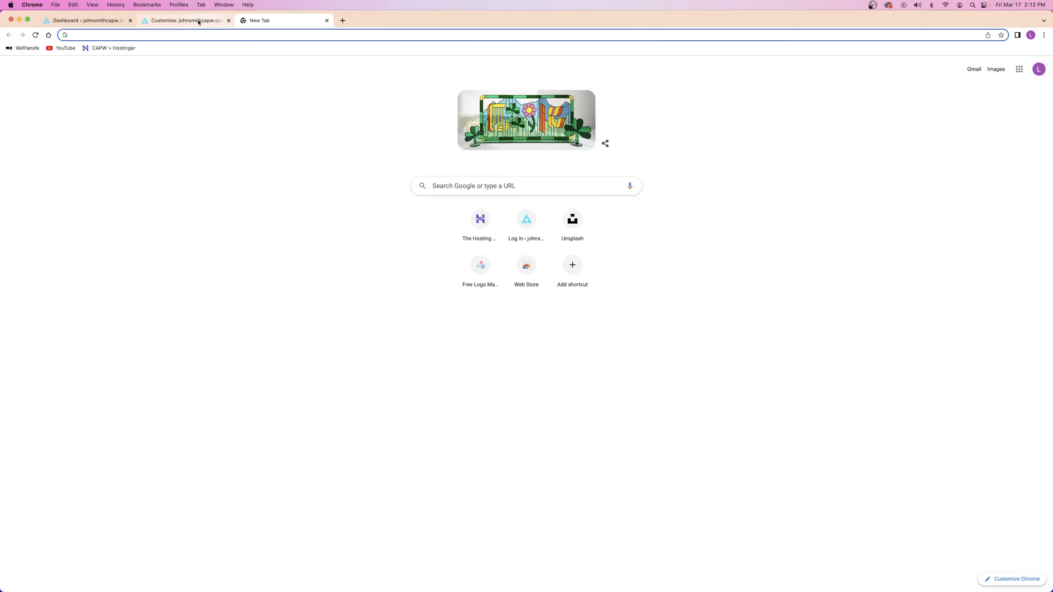
click(200, 20)
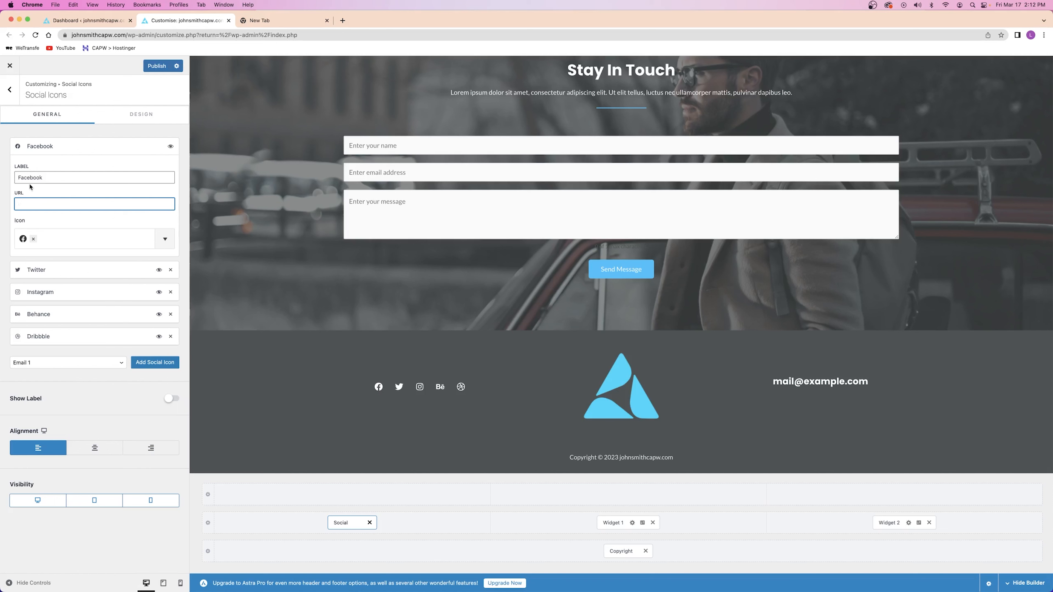
Add a YouTube social icon and move it to the top of the footer icon list
click(49, 364)
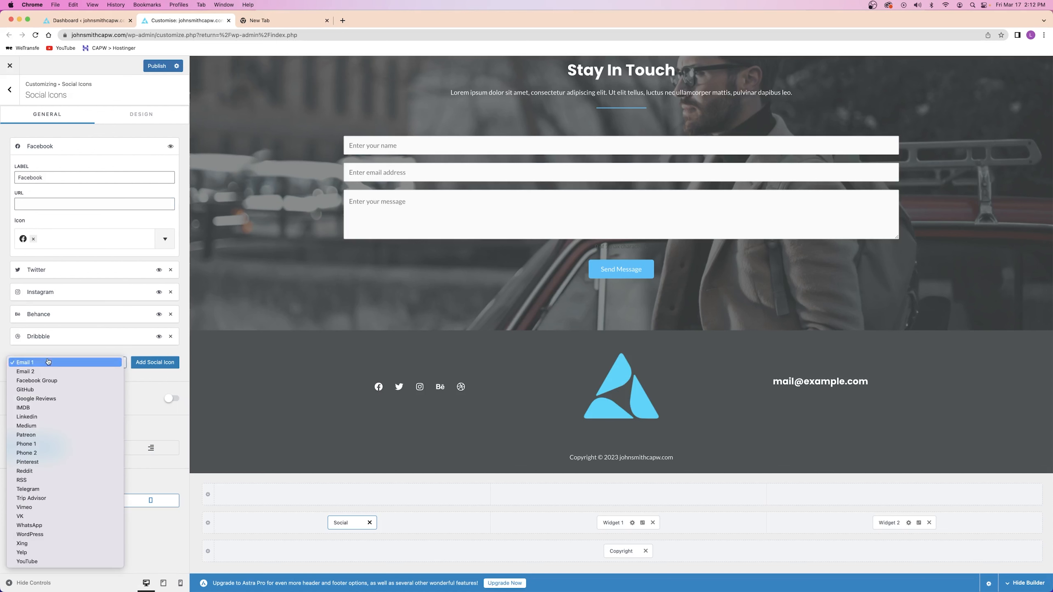
click(151, 382)
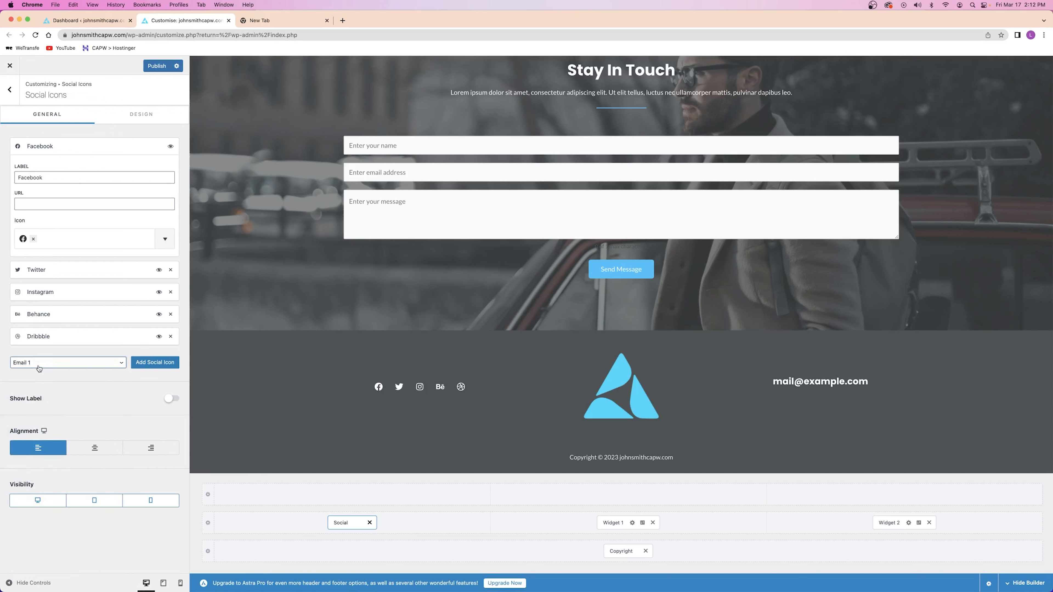
click(39, 369)
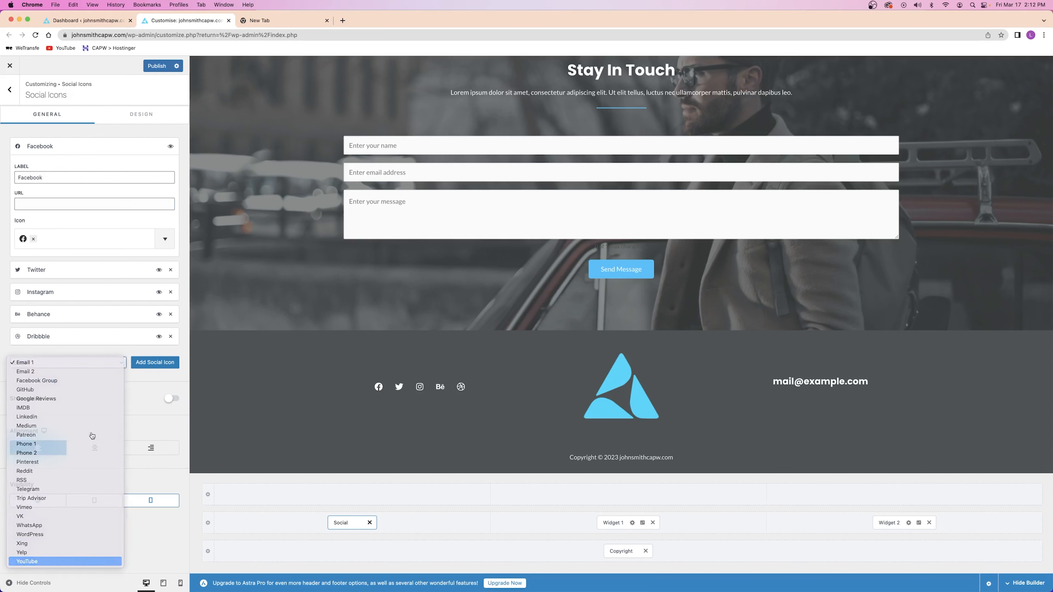
key(Return)
click(155, 362)
drag(54, 357, 75, 148)
click(74, 146)
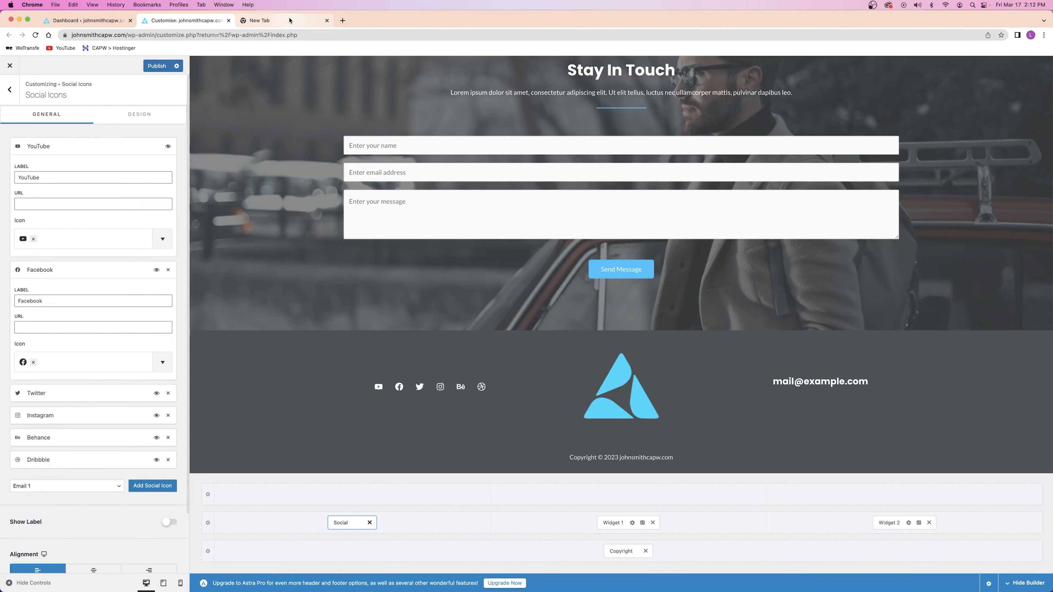
Find the Create a Pro Website channel on YouTube and copy its page address
click(282, 21)
click(62, 48)
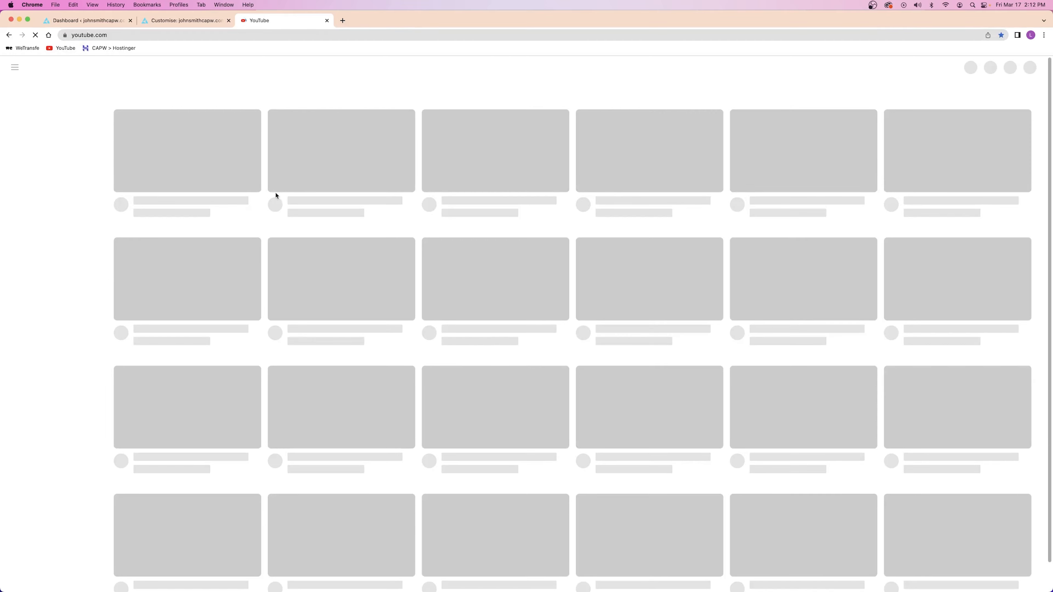
click(447, 69)
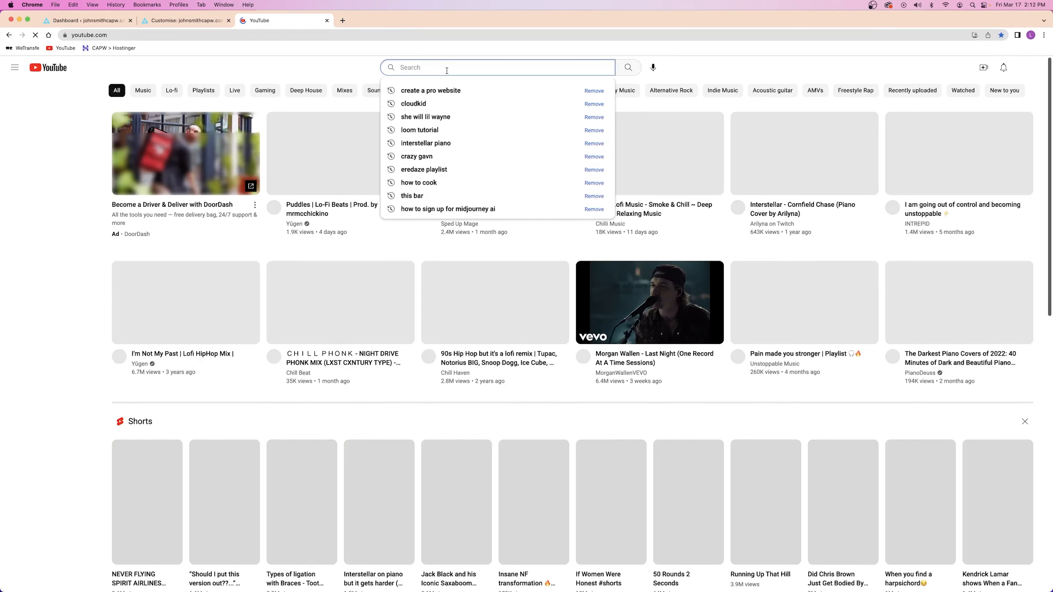
click(457, 92)
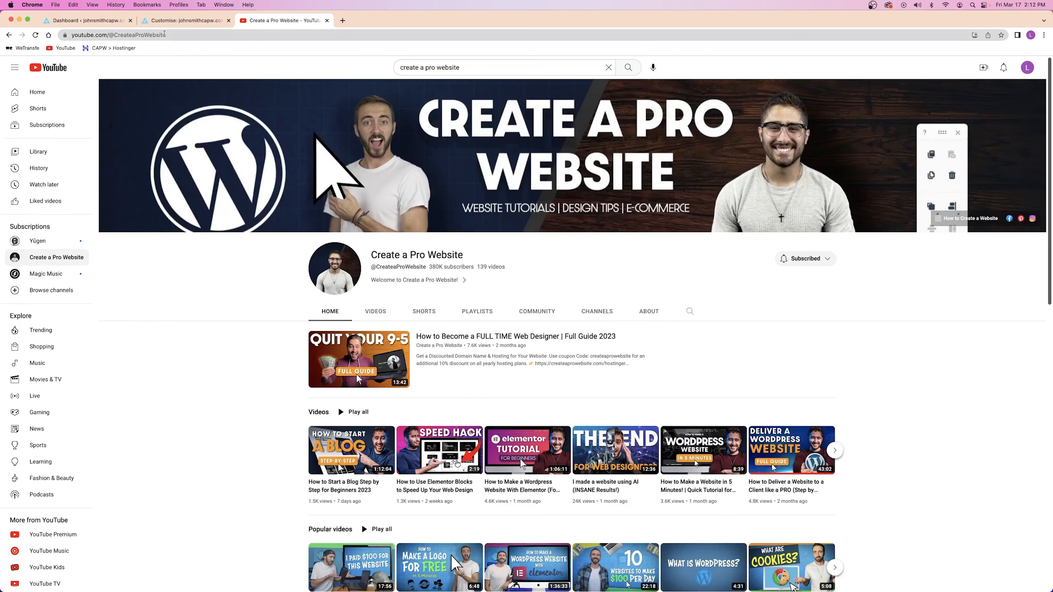
click(172, 35)
click(172, 35)
key(super+a)
key(super+c)
Paste the channel address as the YouTube icon's link, publish, and open the live site in a new tab
click(327, 21)
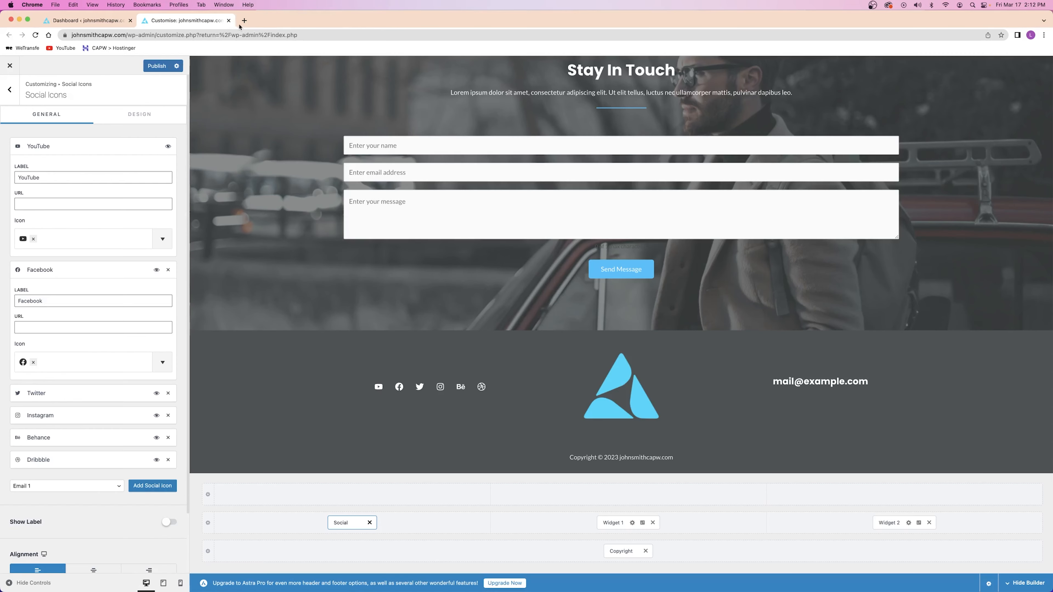
click(49, 205)
key(super+v)
click(157, 65)
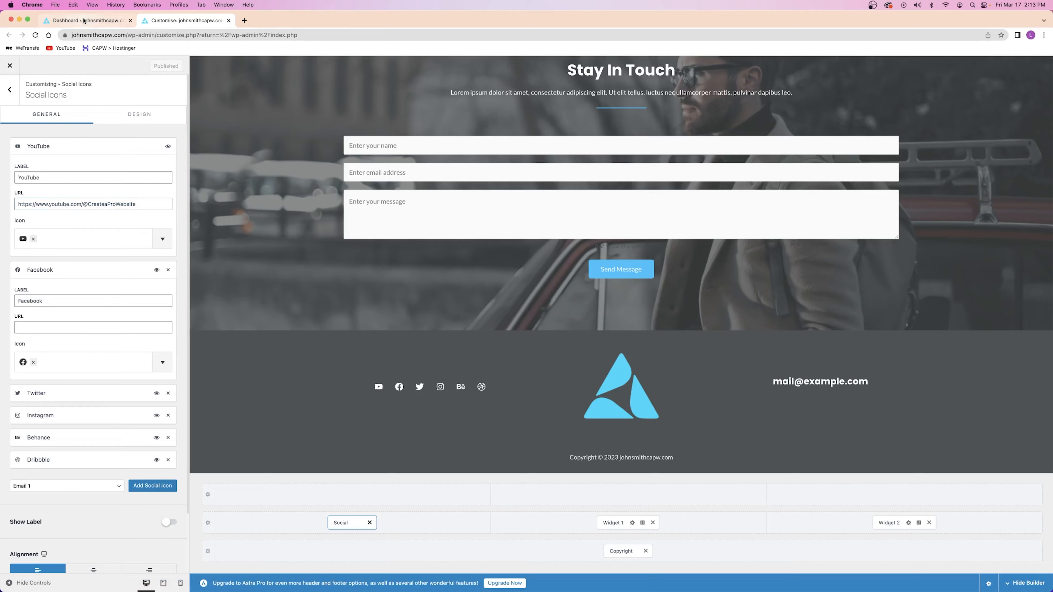
click(83, 20)
right_click(56, 61)
click(73, 67)
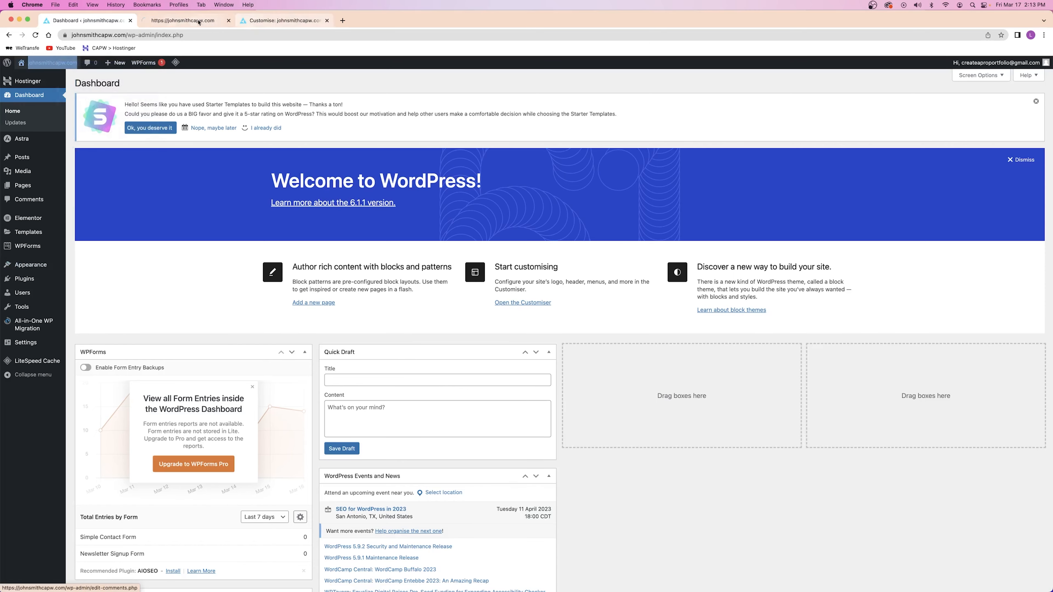
click(211, 22)
scroll(350, 235, down, 15)
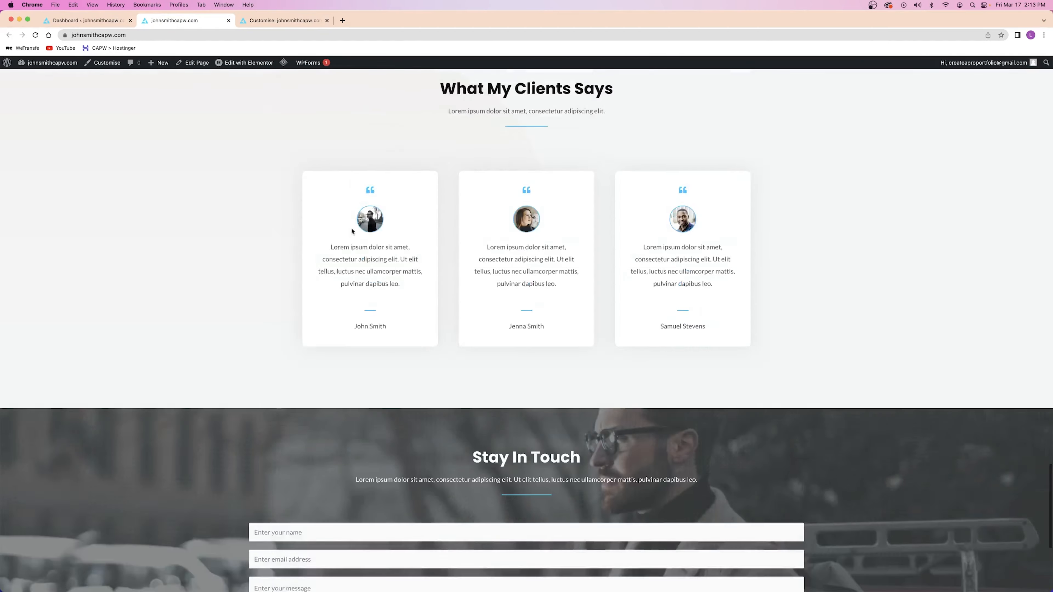
scroll(351, 232, down, 6)
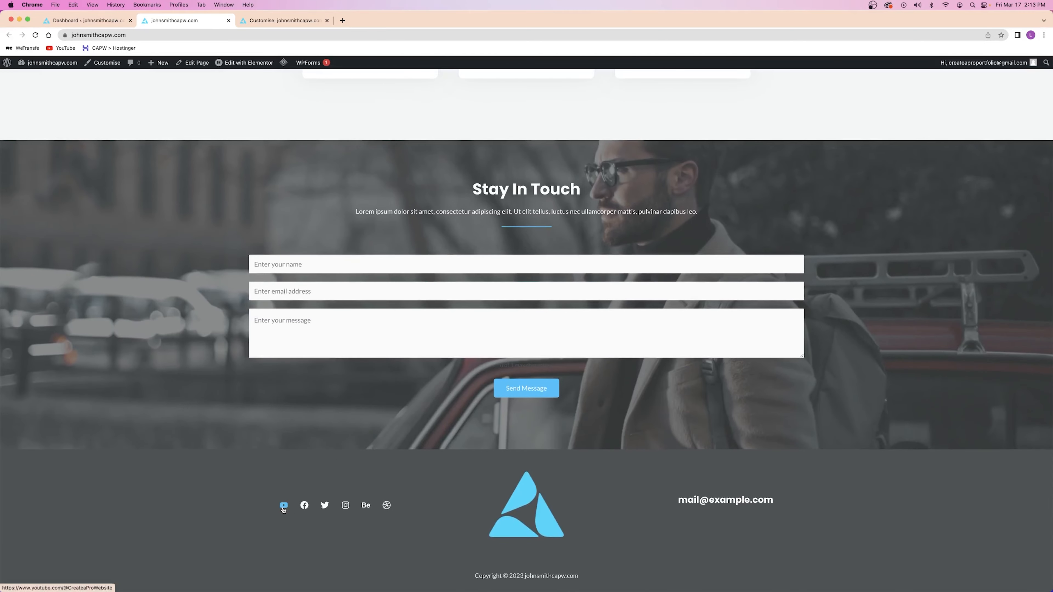
click(287, 506)
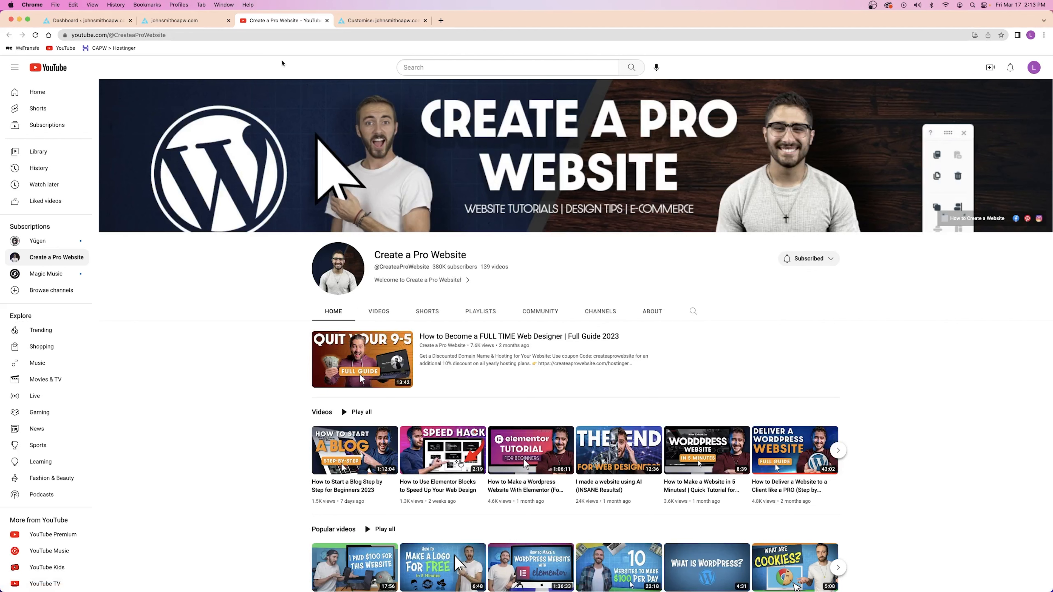
click(327, 21)
click(229, 22)
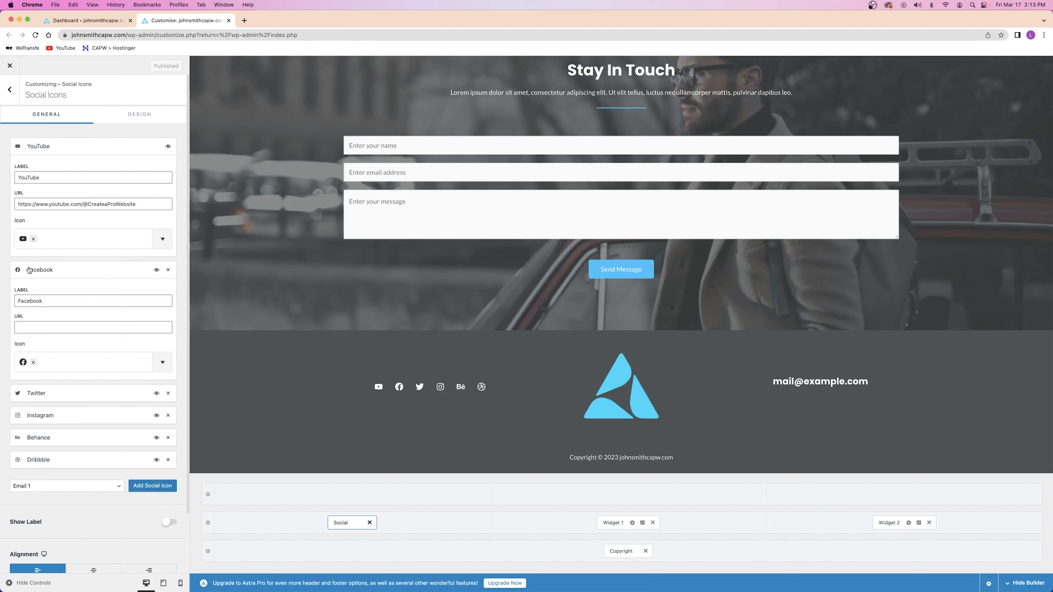
Review the Facebook and Twitter icon settings and remove the Instagram, Behance and Dribbble icons
click(29, 271)
click(74, 151)
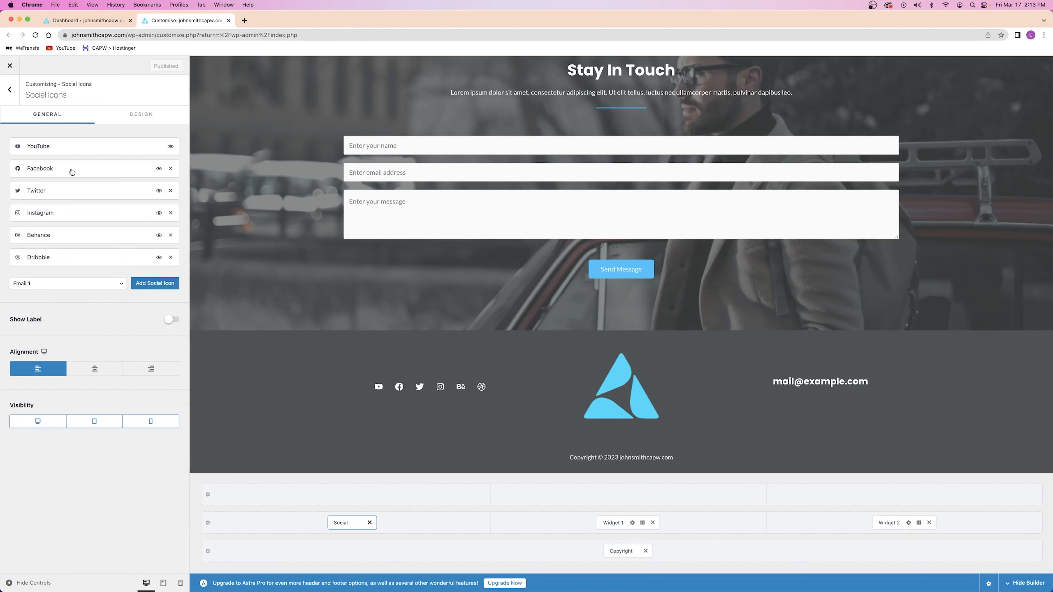
click(50, 169)
click(38, 227)
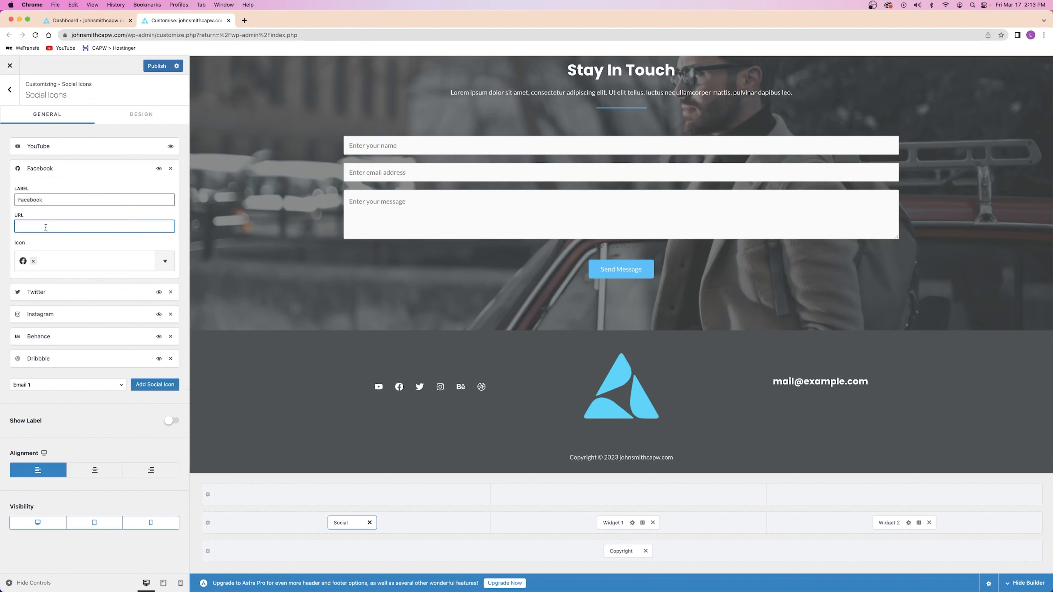
click(61, 170)
click(51, 187)
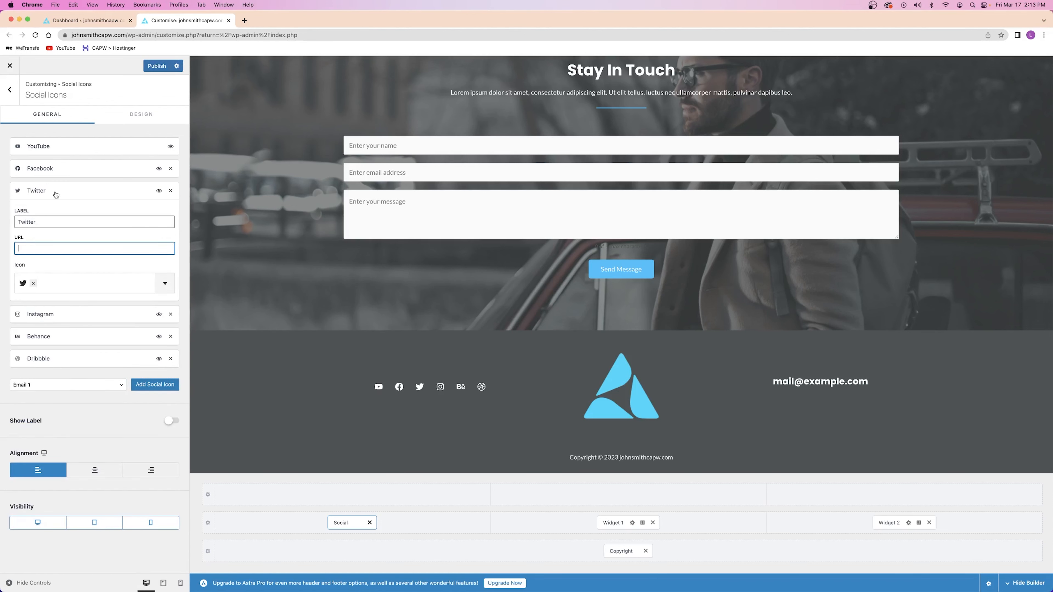
click(55, 195)
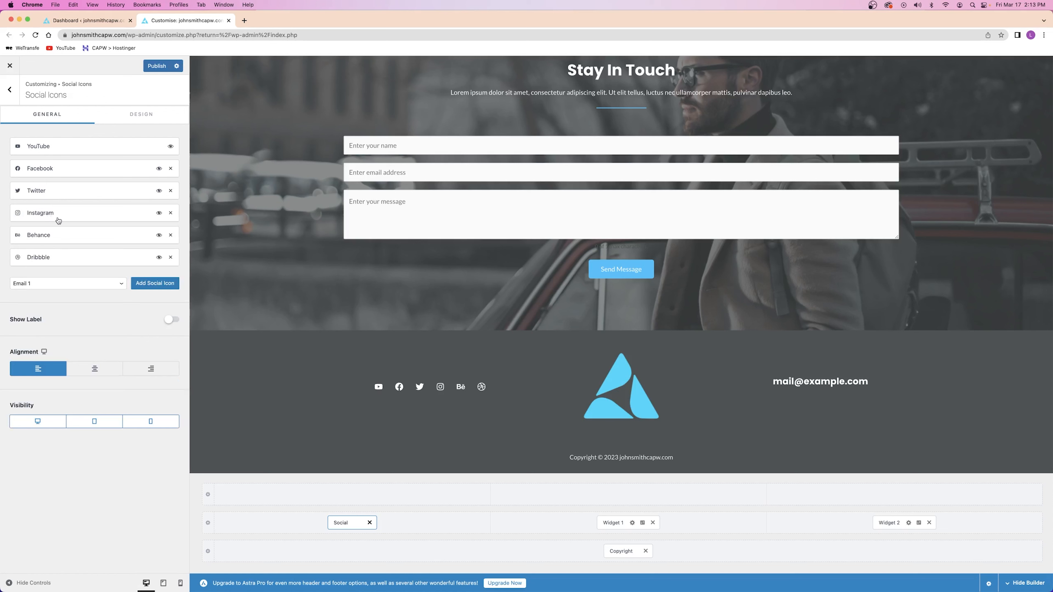
click(171, 214)
click(172, 214)
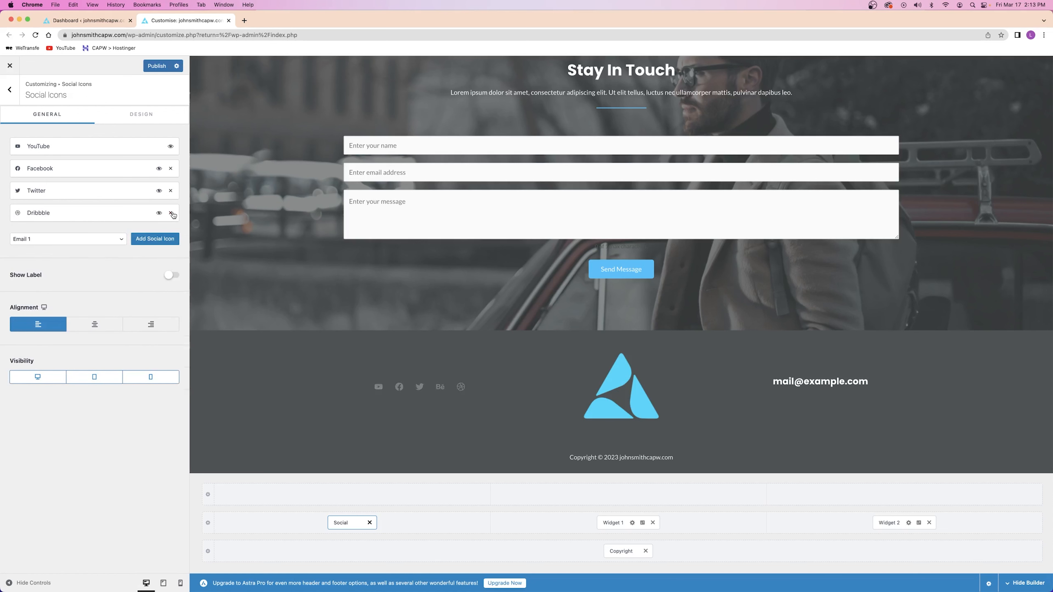
click(172, 213)
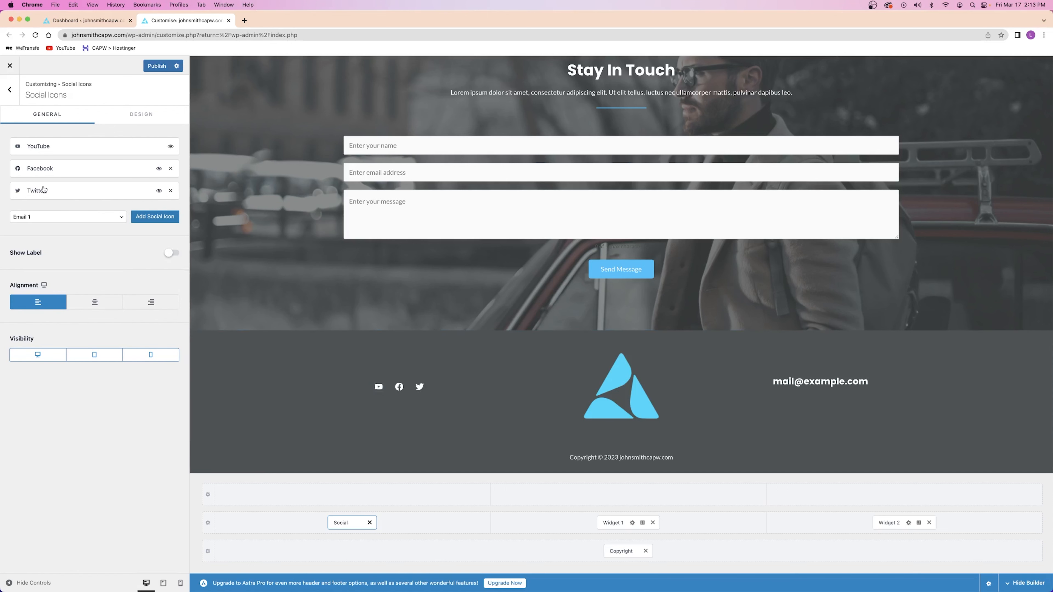
Add an Instagram social icon, publish, and open the footer's Widget 2 area
click(48, 218)
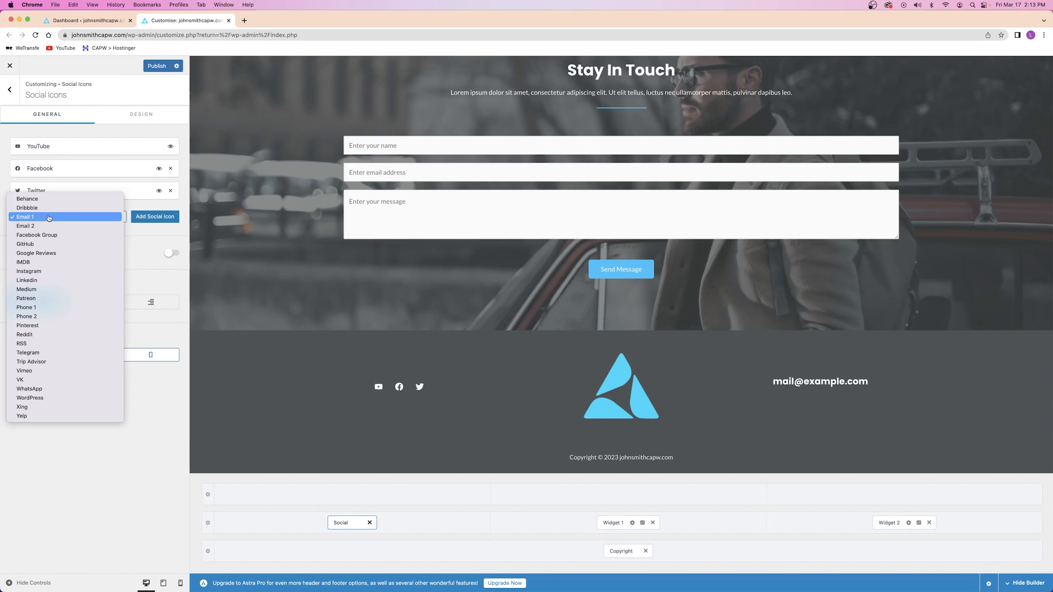
click(39, 272)
click(140, 218)
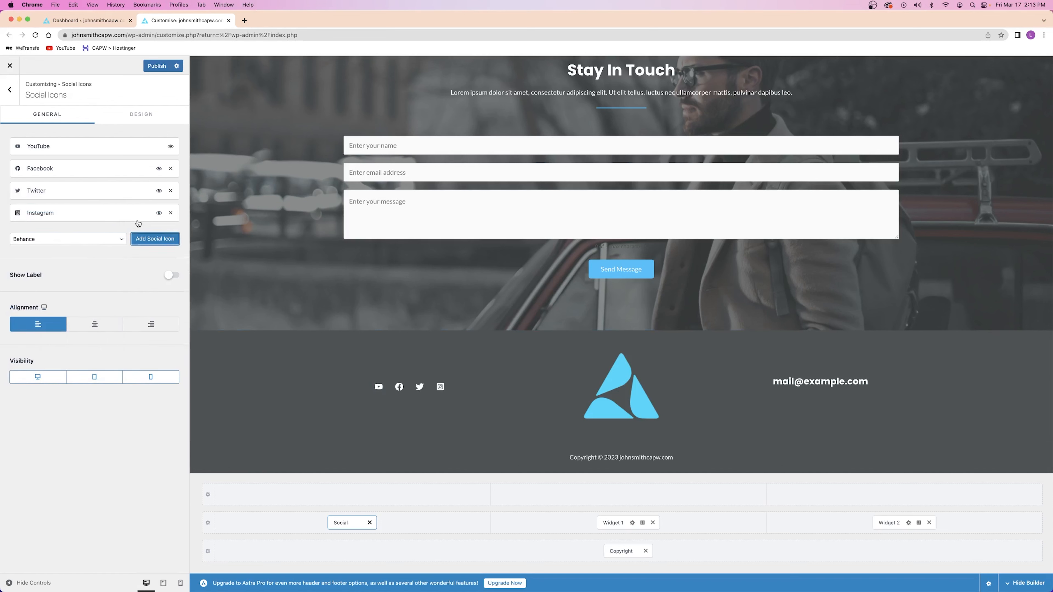
click(157, 67)
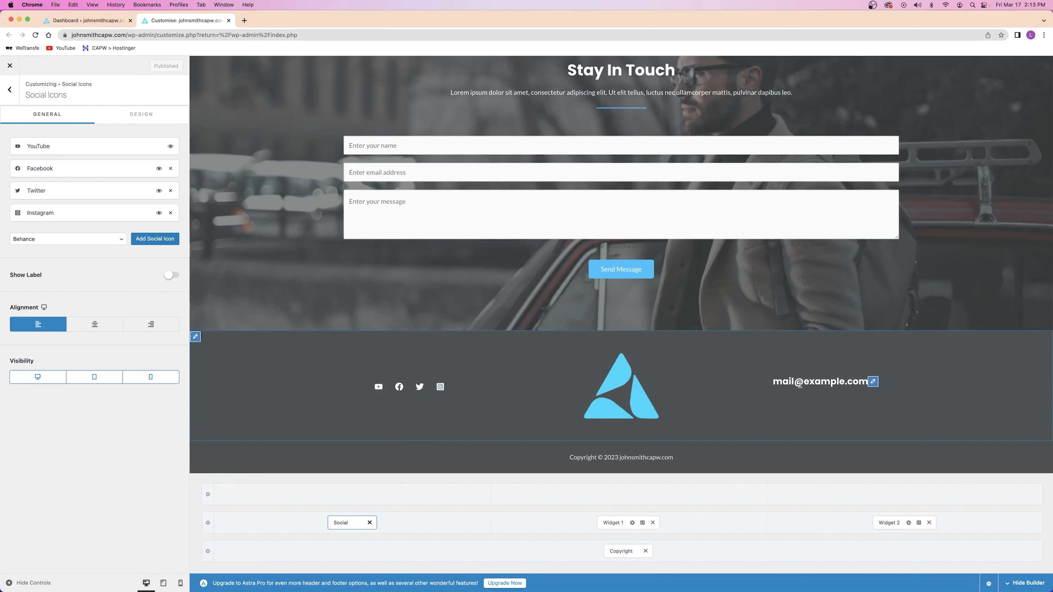
click(888, 523)
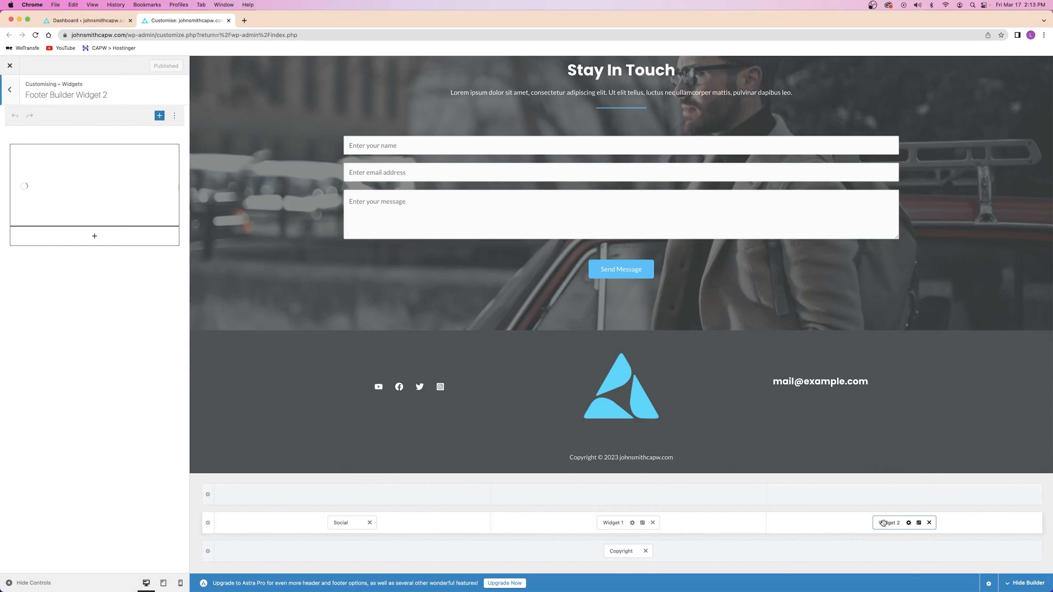
Replace the Widget 2 text widget's title with the hero section's contact e-mail address and publish
click(75, 153)
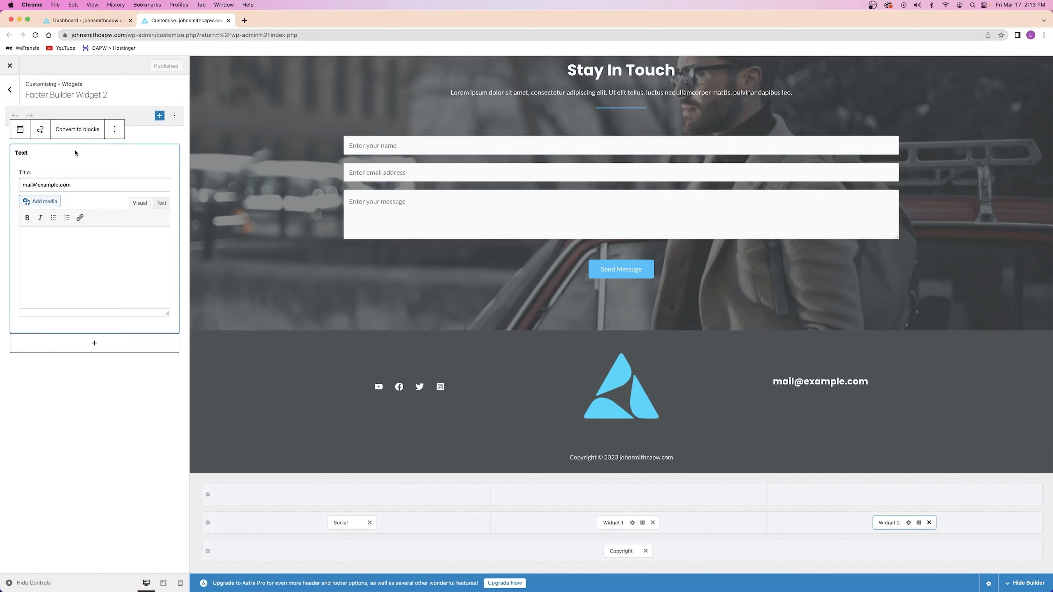
click(83, 185)
scroll(432, 268, up, 20)
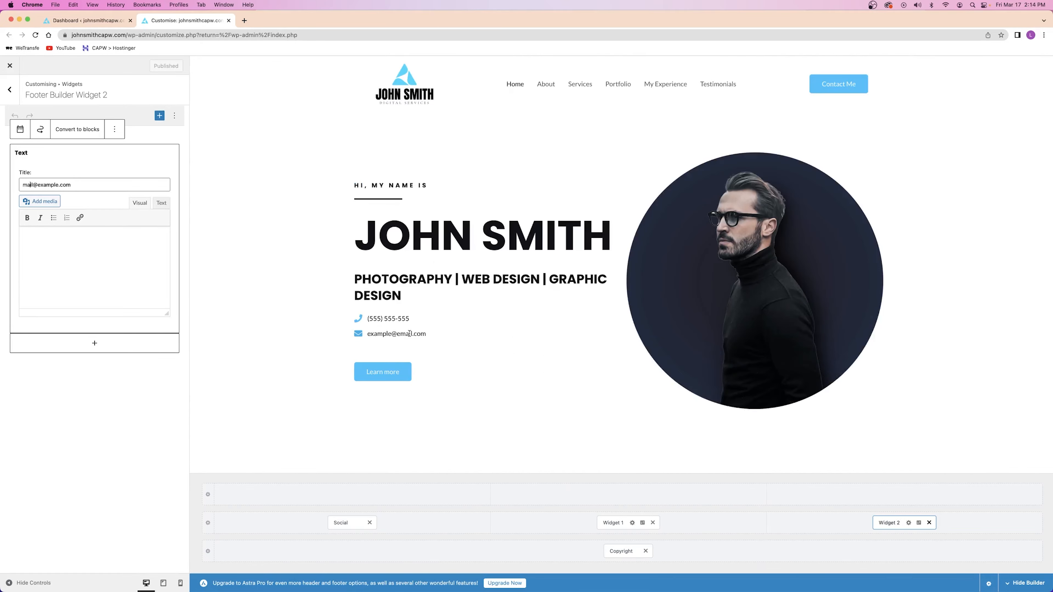
scroll(322, 280, down, 20)
scroll(353, 283, down, 5)
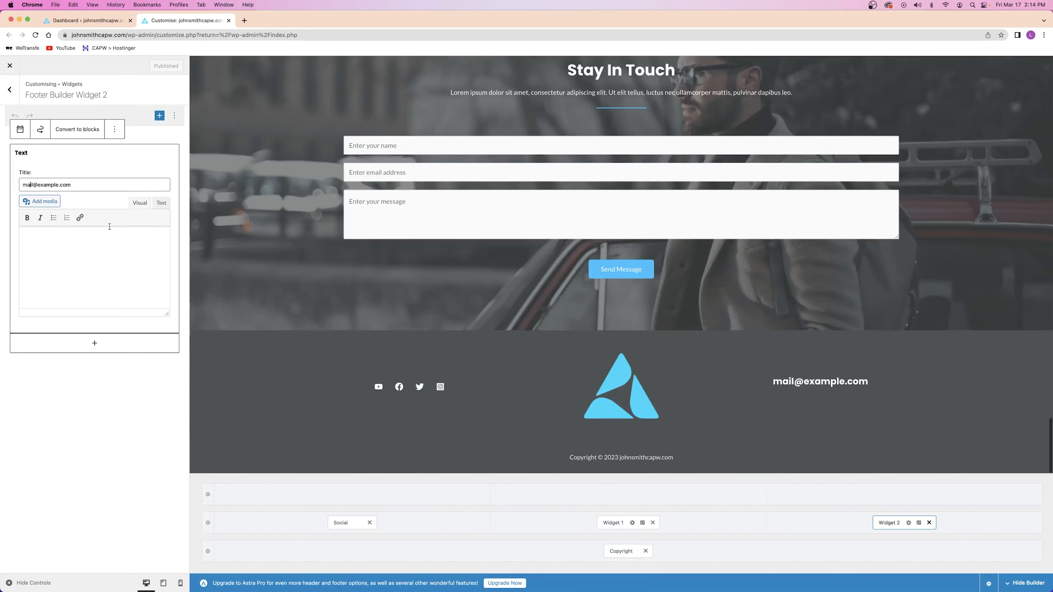
triple_click(47, 184)
text(example@email.com)
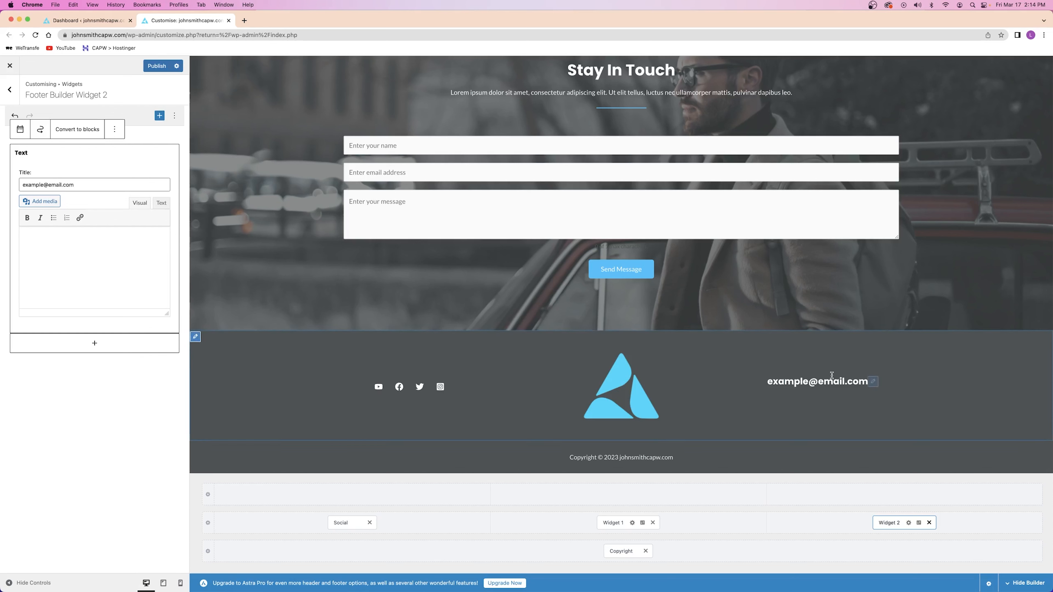
click(157, 68)
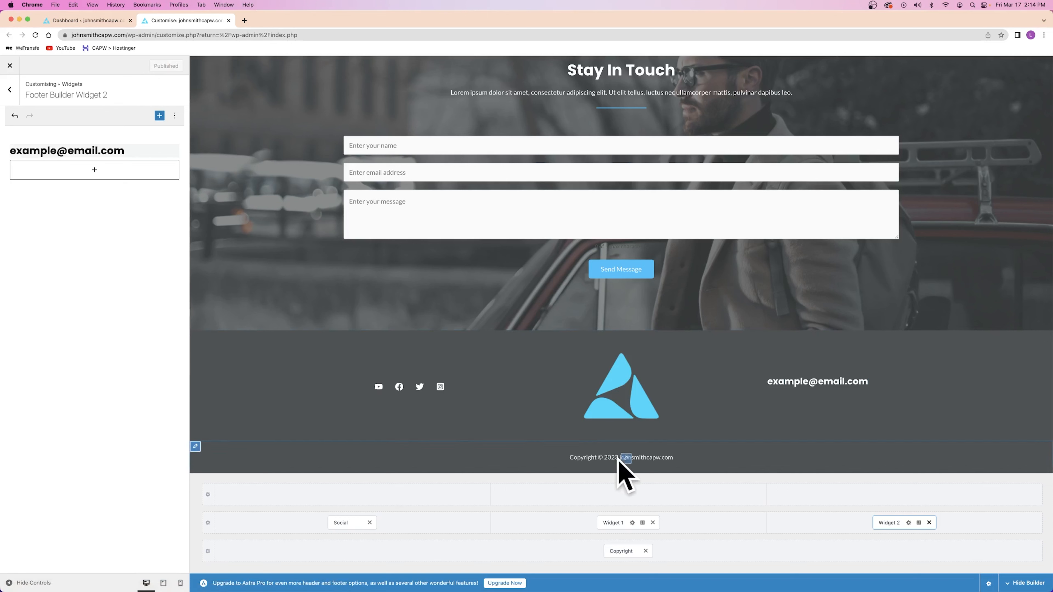
Open the footer Copyright settings and review its text, leaving it unchanged
click(618, 551)
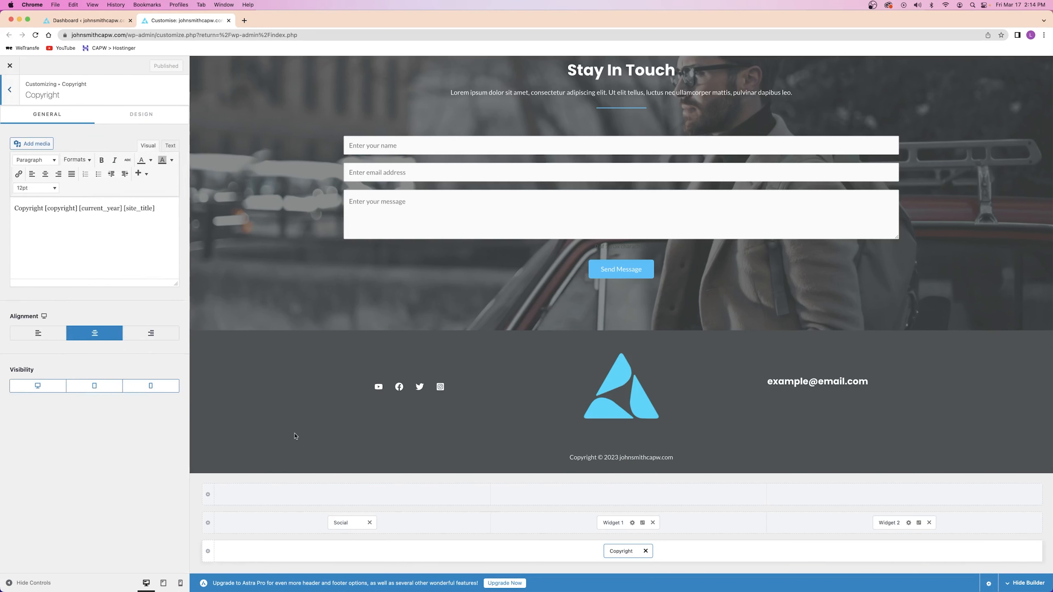
drag(163, 208, 19, 209)
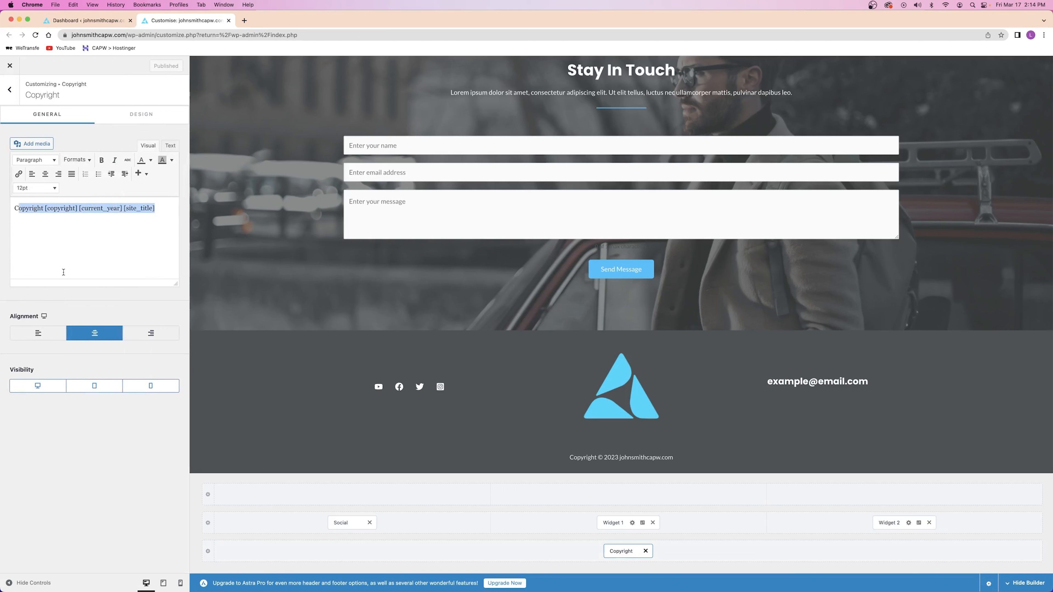
click(38, 209)
double_click(57, 207)
drag(75, 210, 68, 213)
click(106, 209)
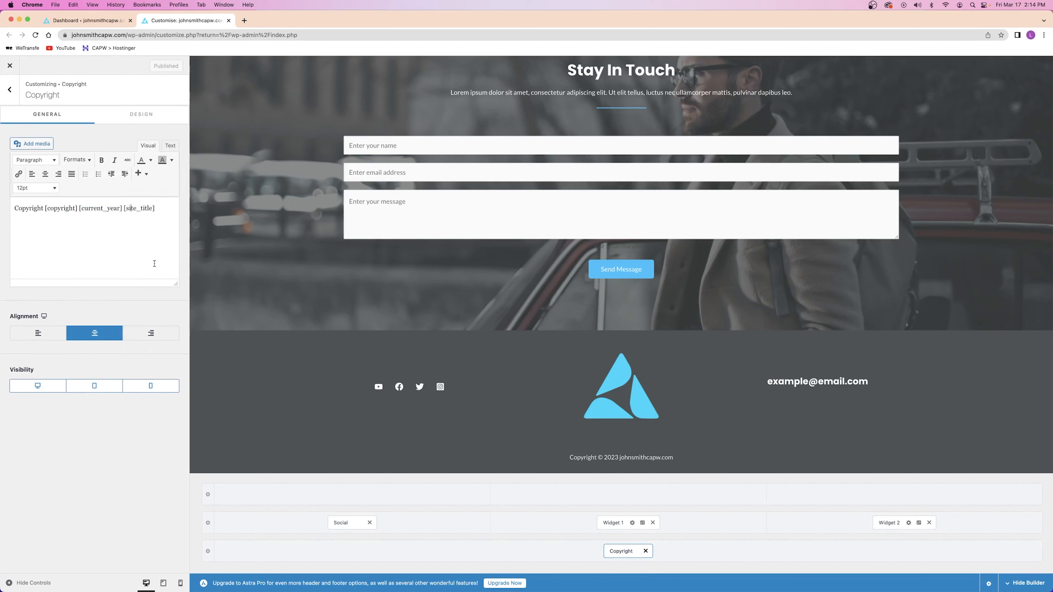
drag(160, 205, 15, 210)
click(73, 197)
Close the Customizer back to the Dashboard and bring up the admin-bar site link's menu
scroll(391, 292, up, 20)
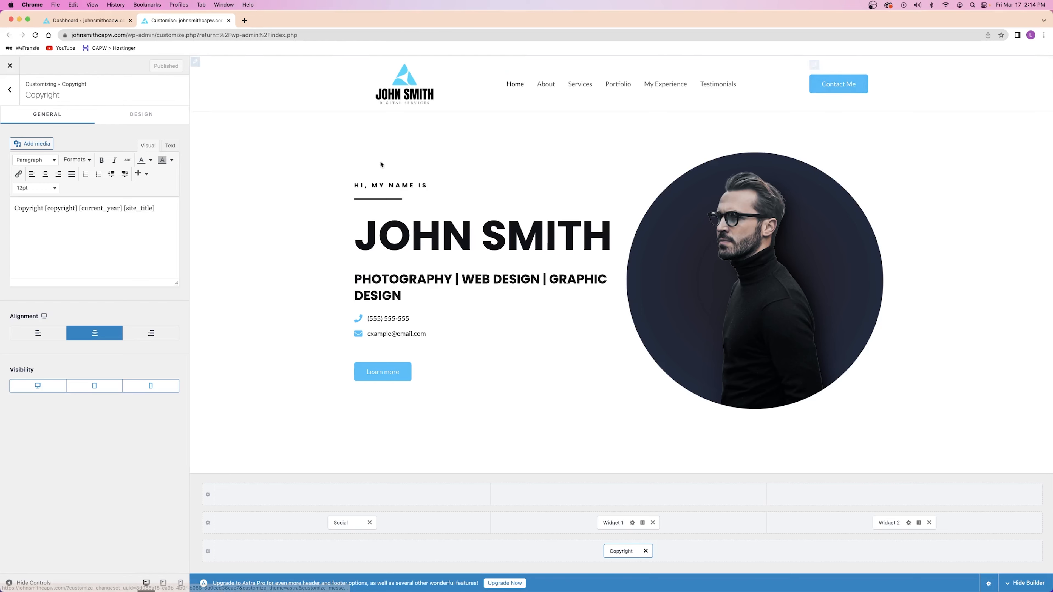
scroll(380, 163, down, 20)
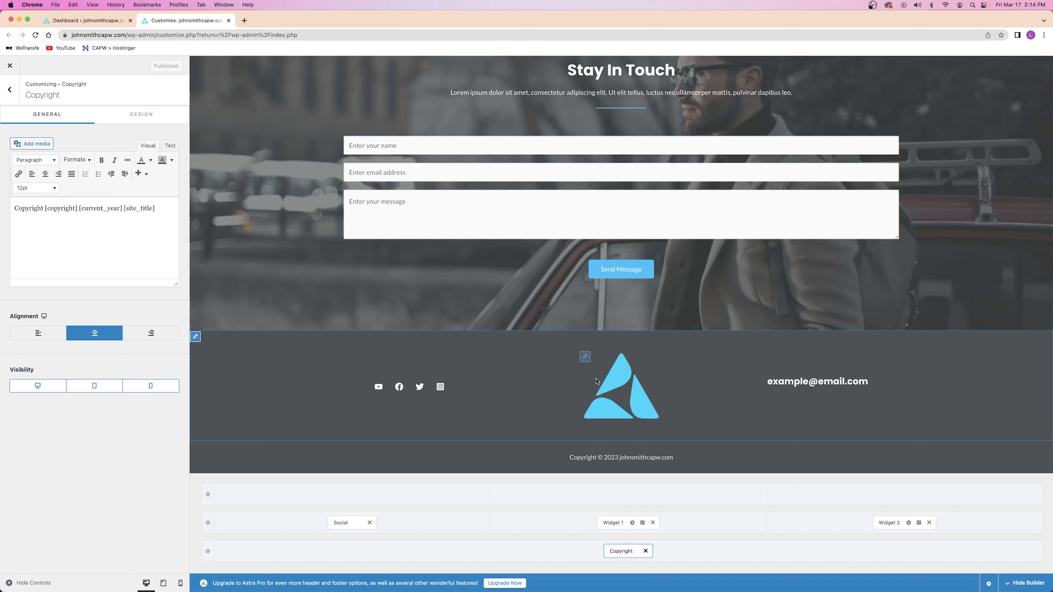
scroll(481, 336, up, 15)
scroll(489, 334, up, 5)
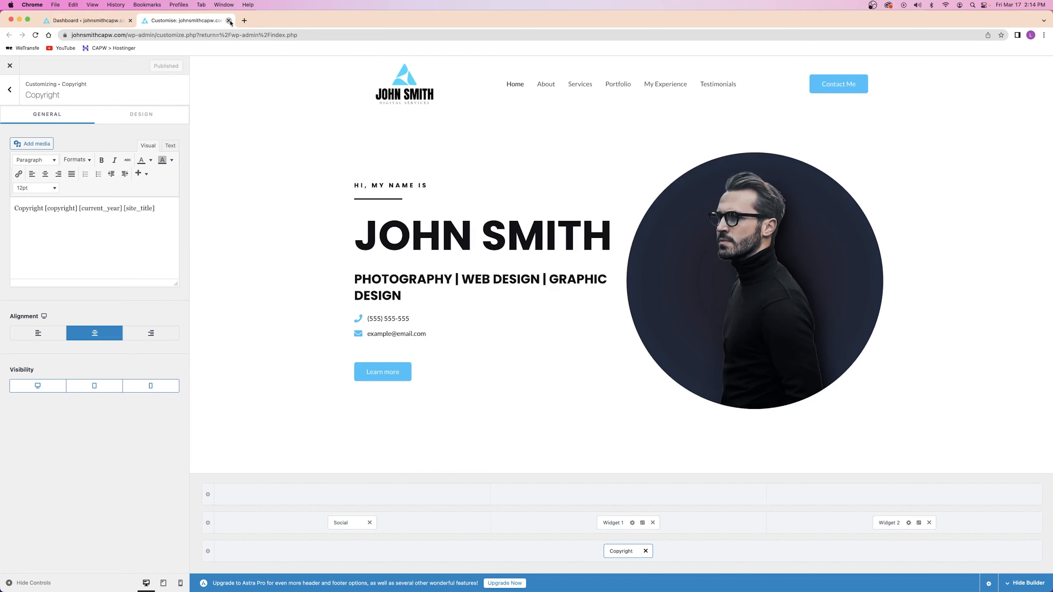
click(228, 20)
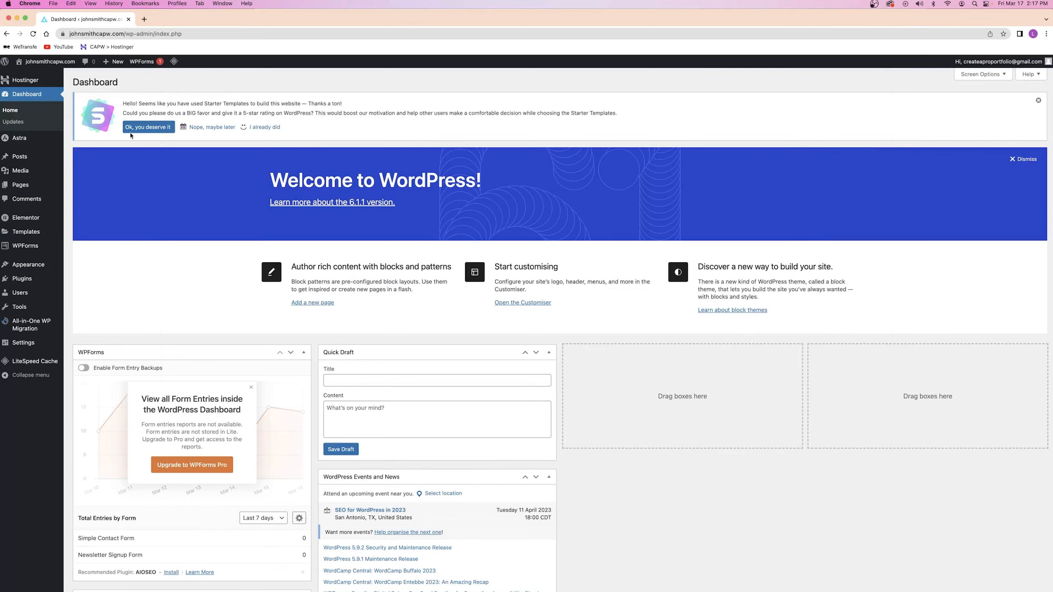
right_click(42, 62)
Open the homepage in a new tab and launch the Elementor editor on it
click(62, 70)
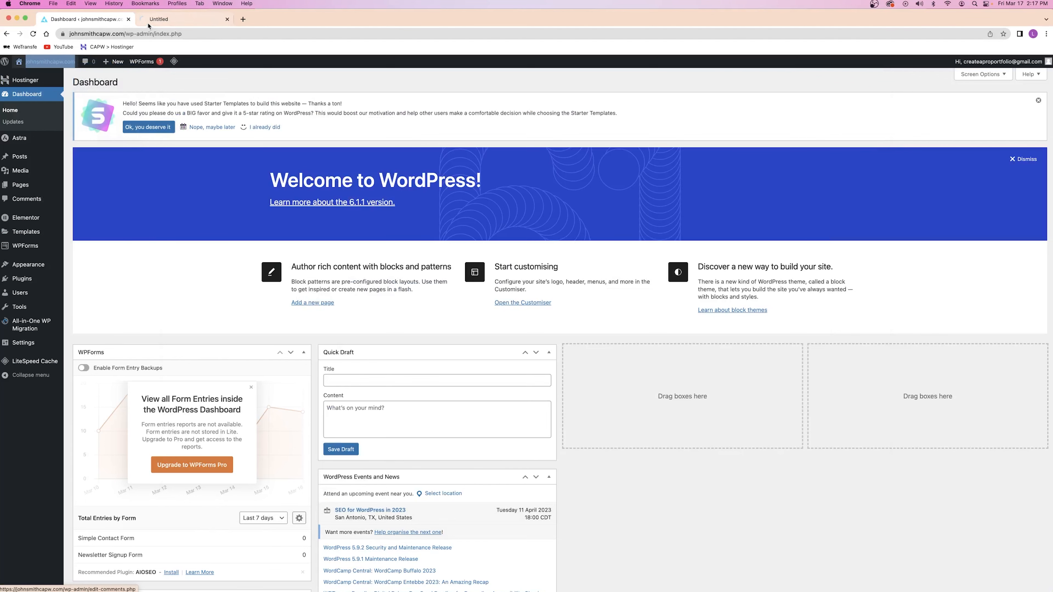
click(176, 20)
click(247, 62)
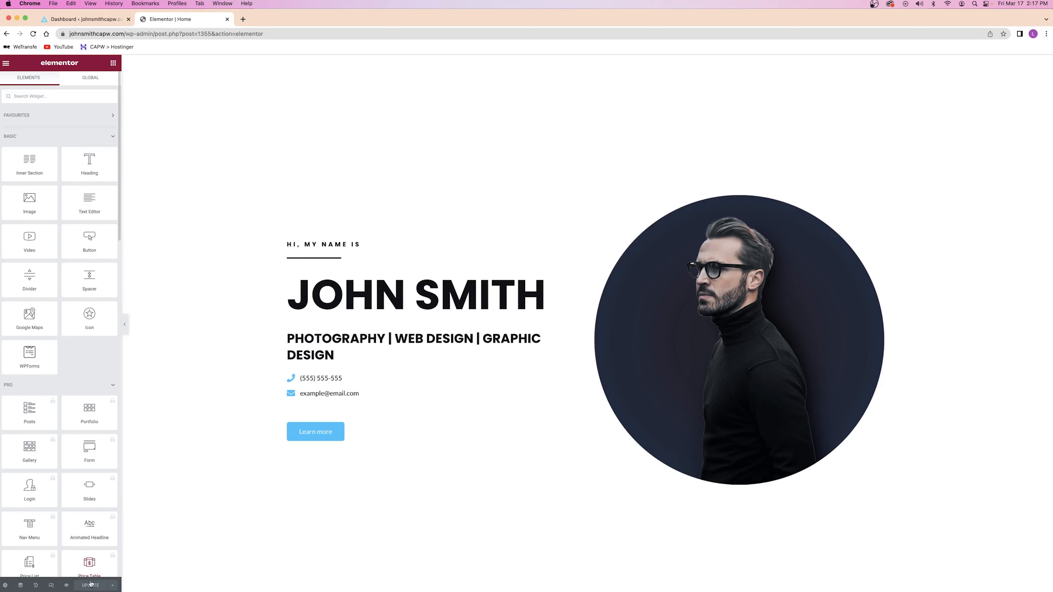
Check the page in tablet and mobile responsive previews, then select the divider under the greeting
click(51, 585)
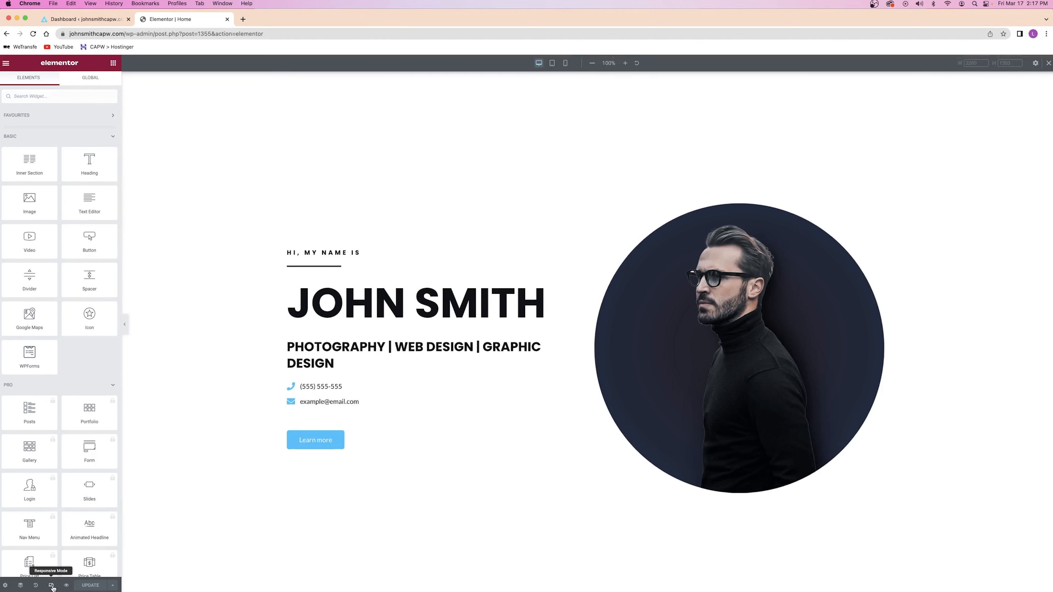
click(552, 64)
click(565, 63)
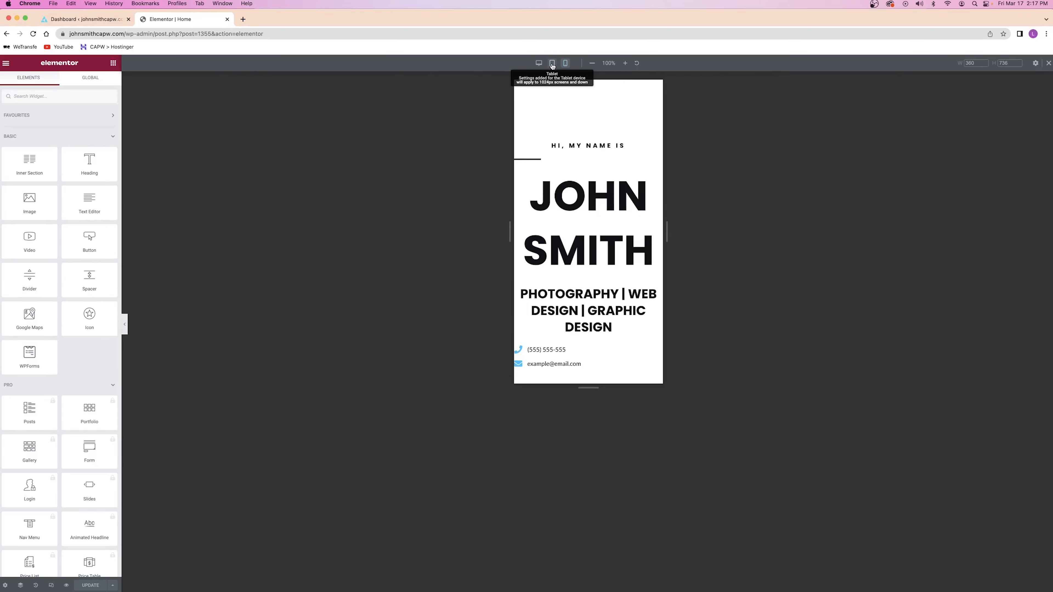
click(552, 63)
scroll(609, 249, down, 8)
scroll(620, 187, up, 10)
scroll(621, 177, up, 3)
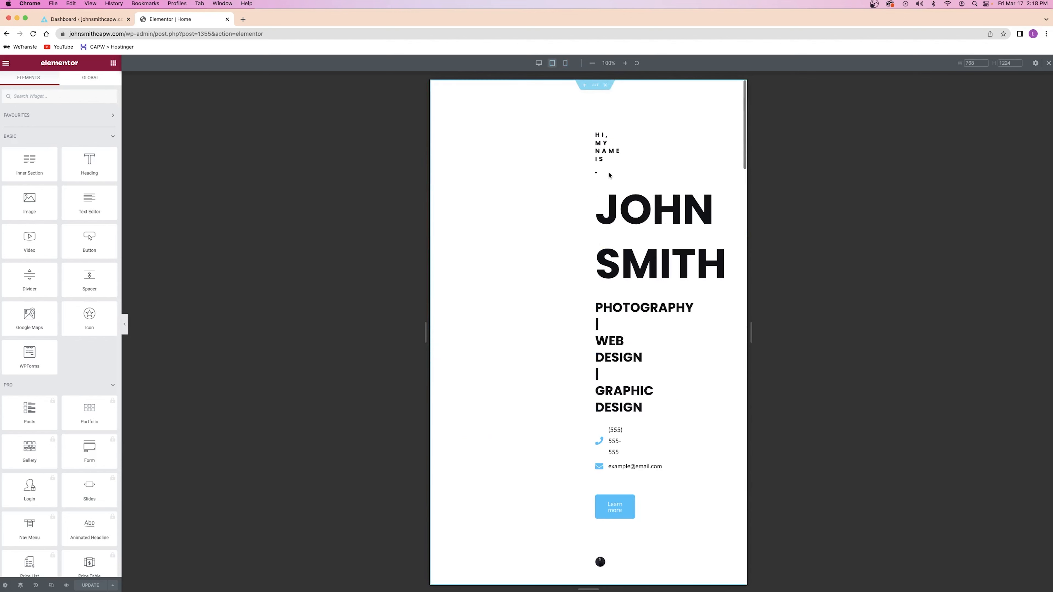
click(565, 63)
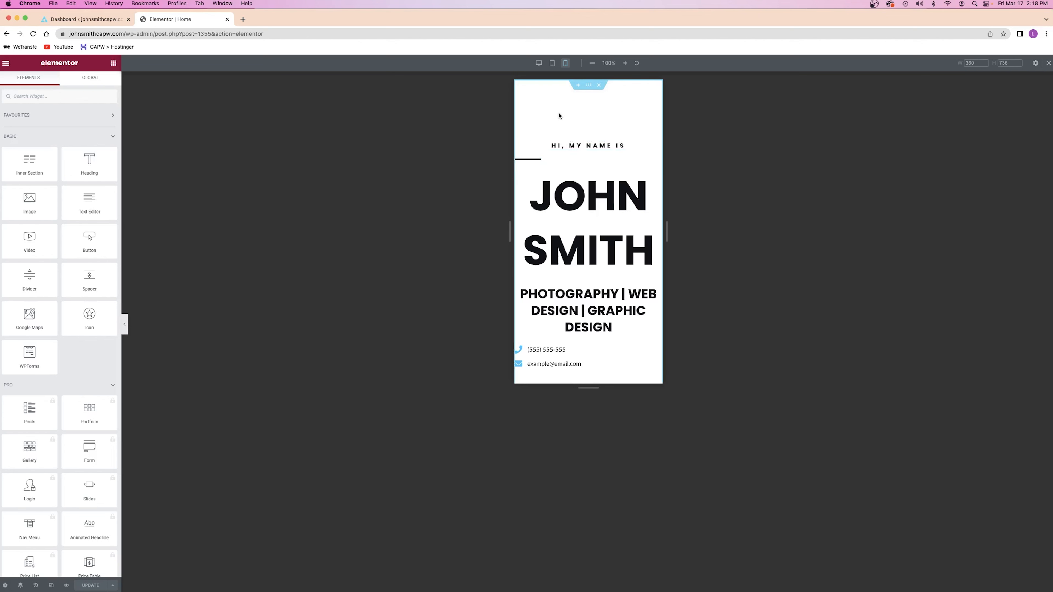
click(540, 160)
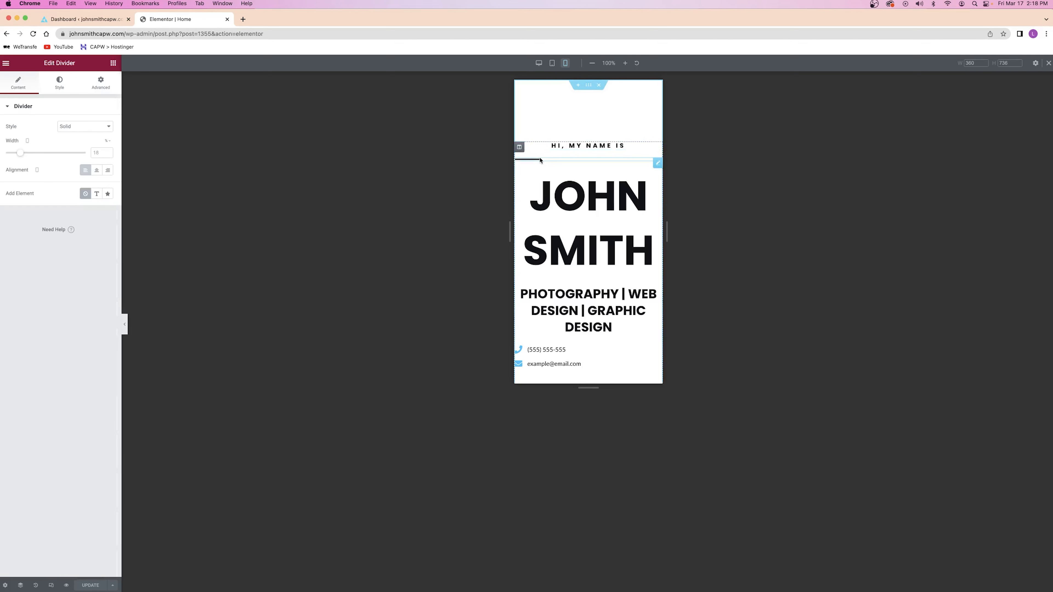